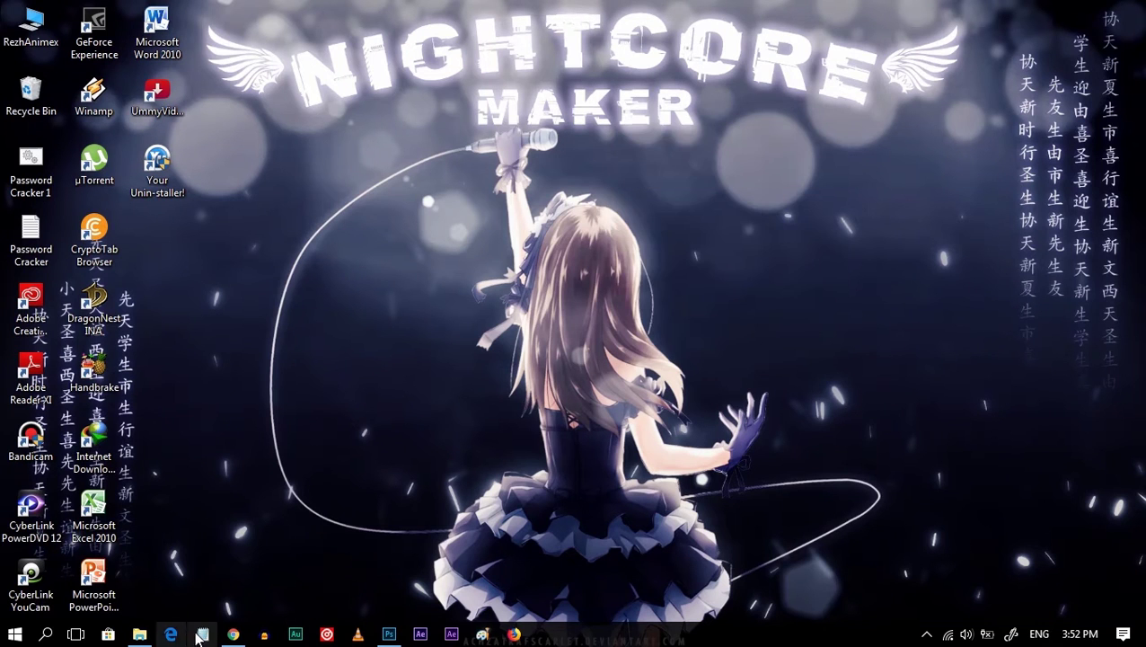
# Type a two-line Notepad intro note announcing a black-and-white glow-effect tutorial.
pyautogui.write("hallo guy's :)")
pyautogui.press('Return')
pyautogui.press('Return')
pyautogui.write('kal')
pyautogui.press('BackSpace')
pyautogui.press('BackSpace')
pyautogui.press('BackSpace')
pyautogui.write('gw coba buat tutorial dkit tentan')
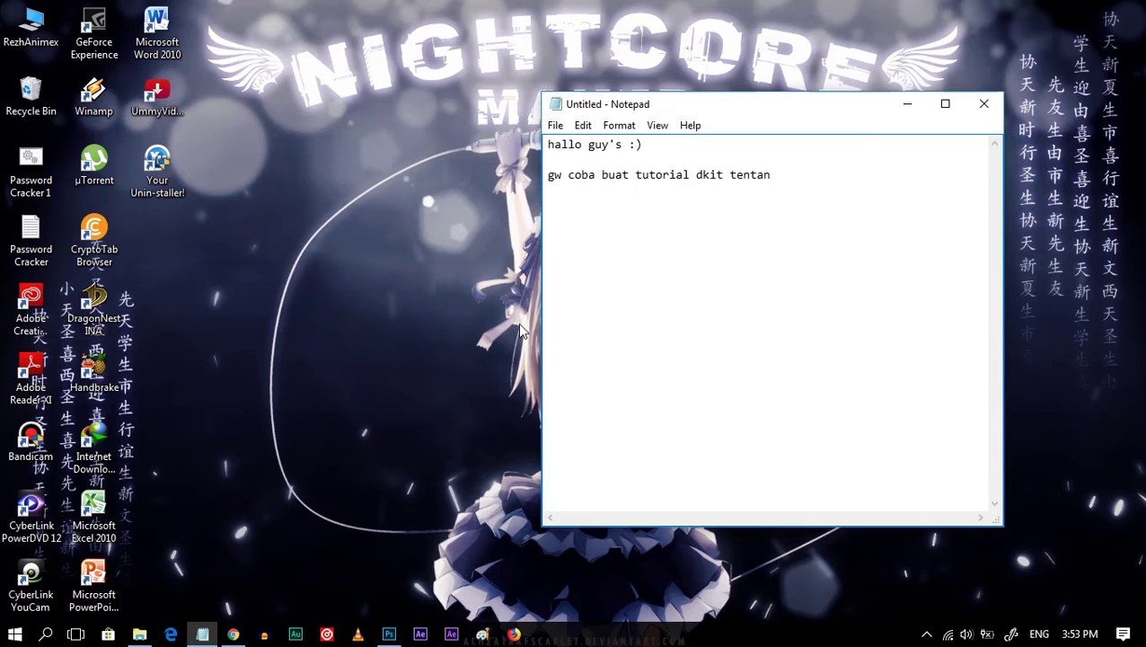
pyautogui.write(' pakai effect glow.')
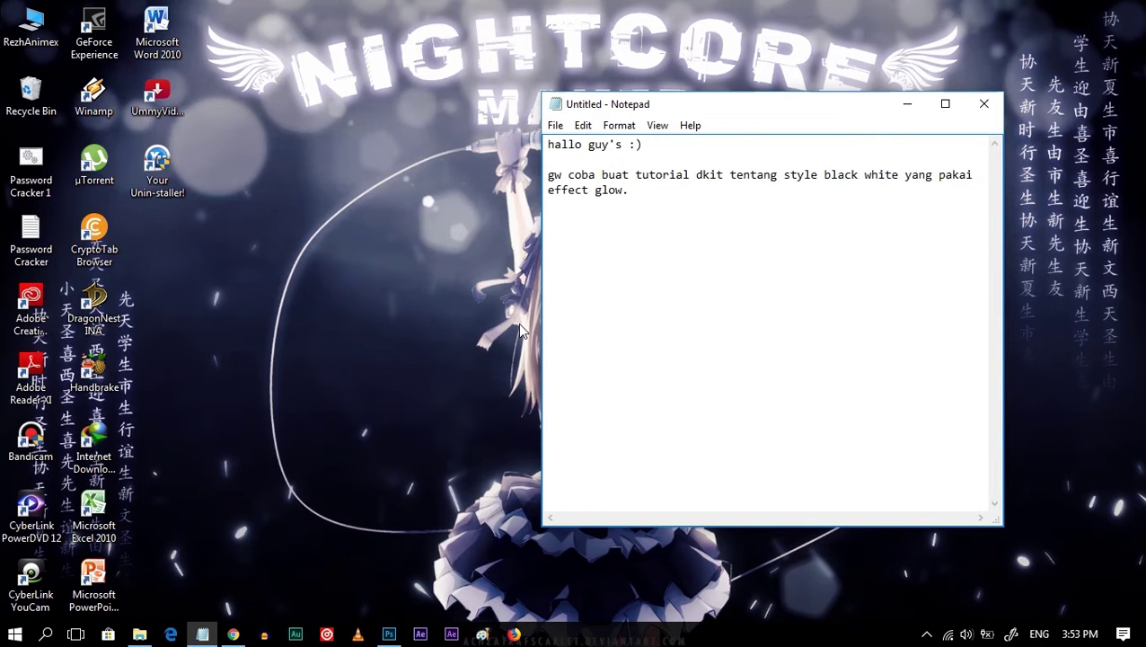
pyautogui.write(' soalnya bn')
pyautogui.write(' aja buat se')
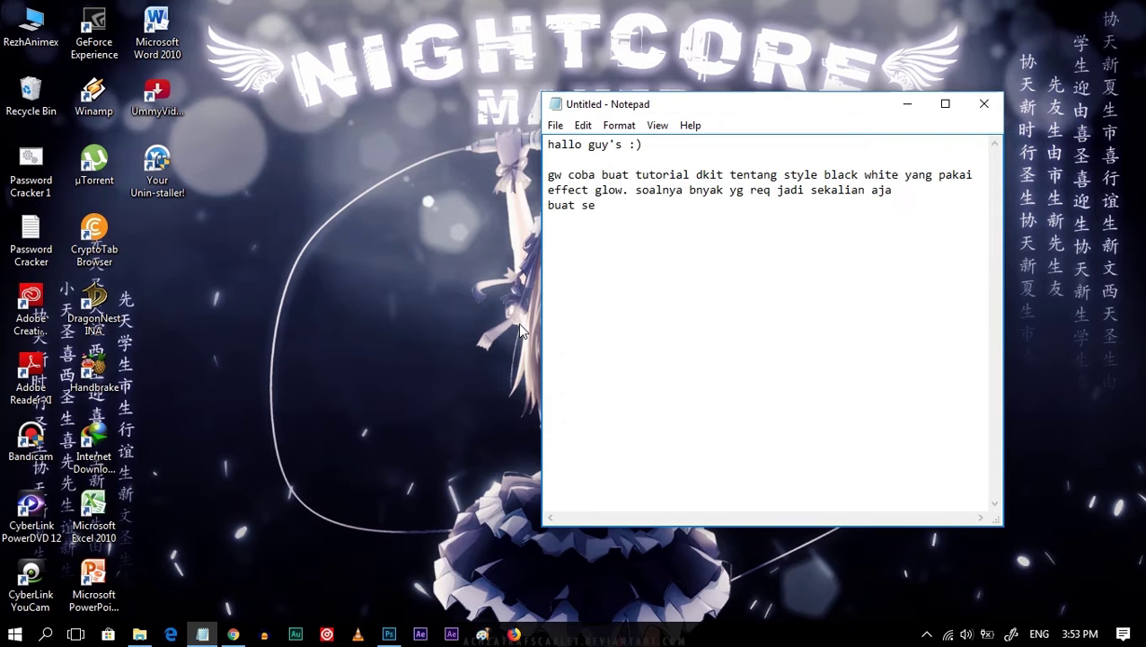
pyautogui.write('dikit tutorialnya :)  DISIMAK YA :v')
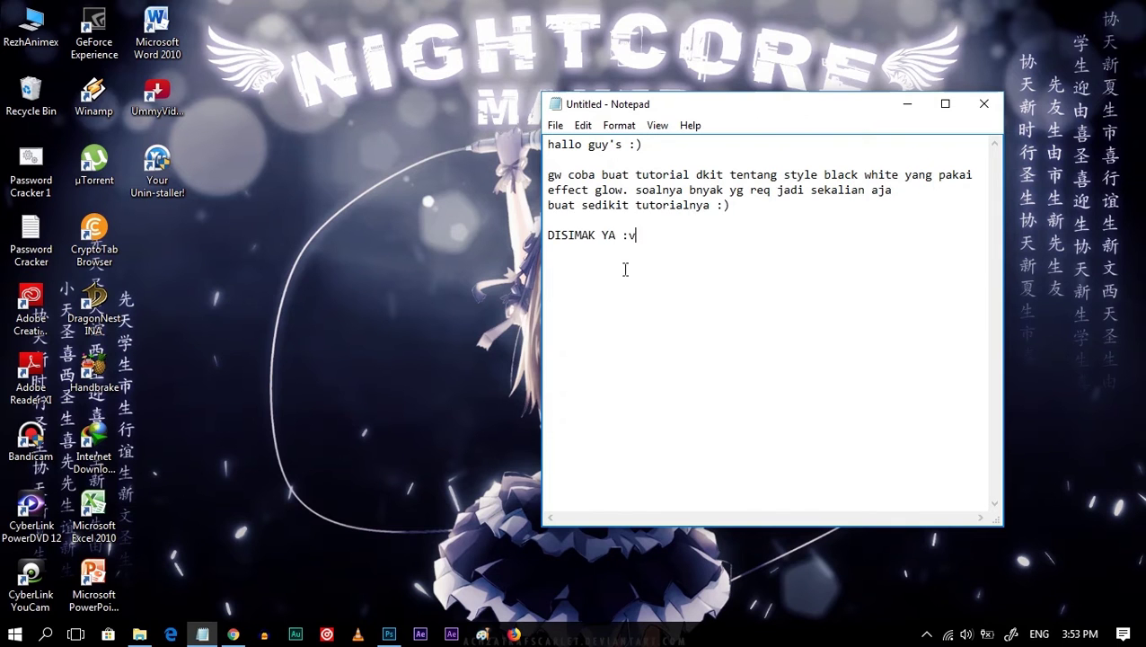
# Minimize the Notepad note and refresh the desktop.
pyautogui.click(907, 104)
pyautogui.rightClick(624, 214)
pyautogui.click(650, 259)
pyautogui.rightClick(652, 255)
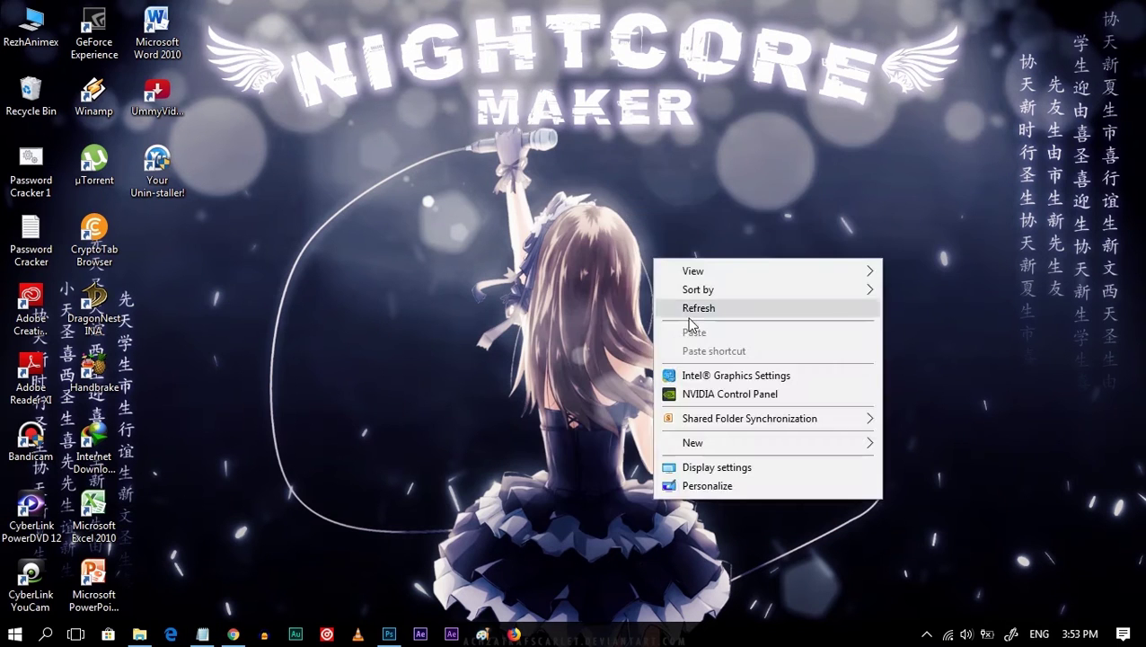
pyautogui.click(687, 304)
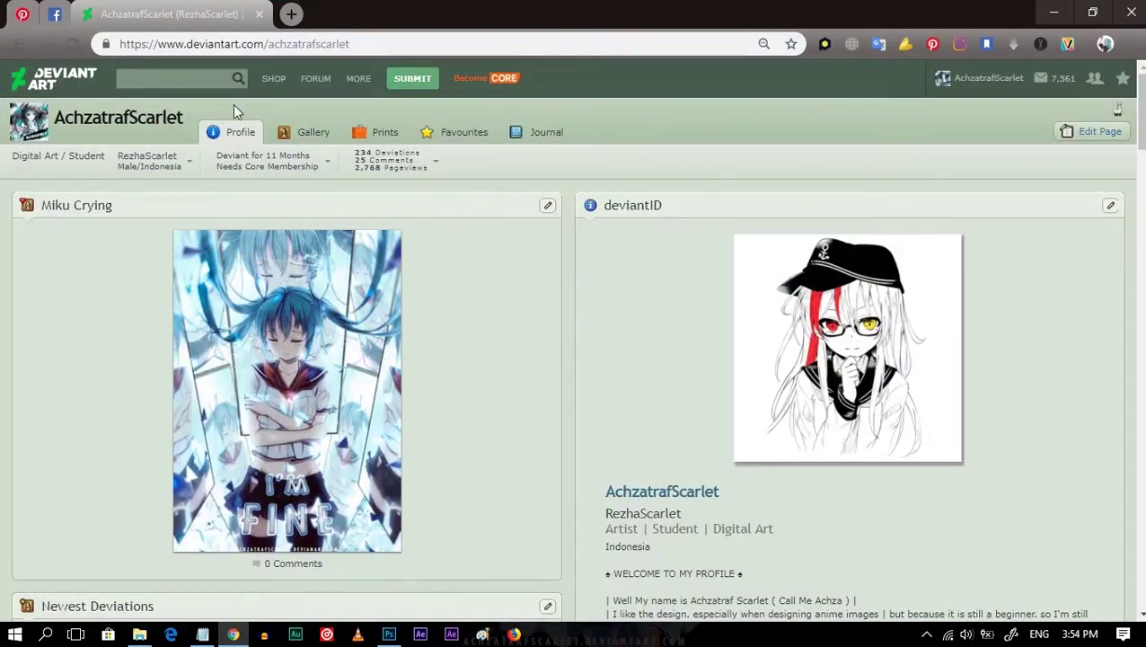
# Scroll down the Facebook post and load its older comments ('Lihat komentar lain').
pyautogui.scroll(-5, 261, 171)
pyautogui.scroll(3, 282, 215)
pyautogui.scroll(5, 282, 216)
pyautogui.click(54, 14)
pyautogui.scroll(-2, 654, 359)
pyautogui.scroll(-5, 654, 359)
pyautogui.scroll(-6, 654, 359)
pyautogui.scroll(-5, 967, 317)
pyautogui.scroll(-4, 967, 317)
pyautogui.scroll(-4, 968, 317)
pyautogui.scroll(-4, 970, 338)
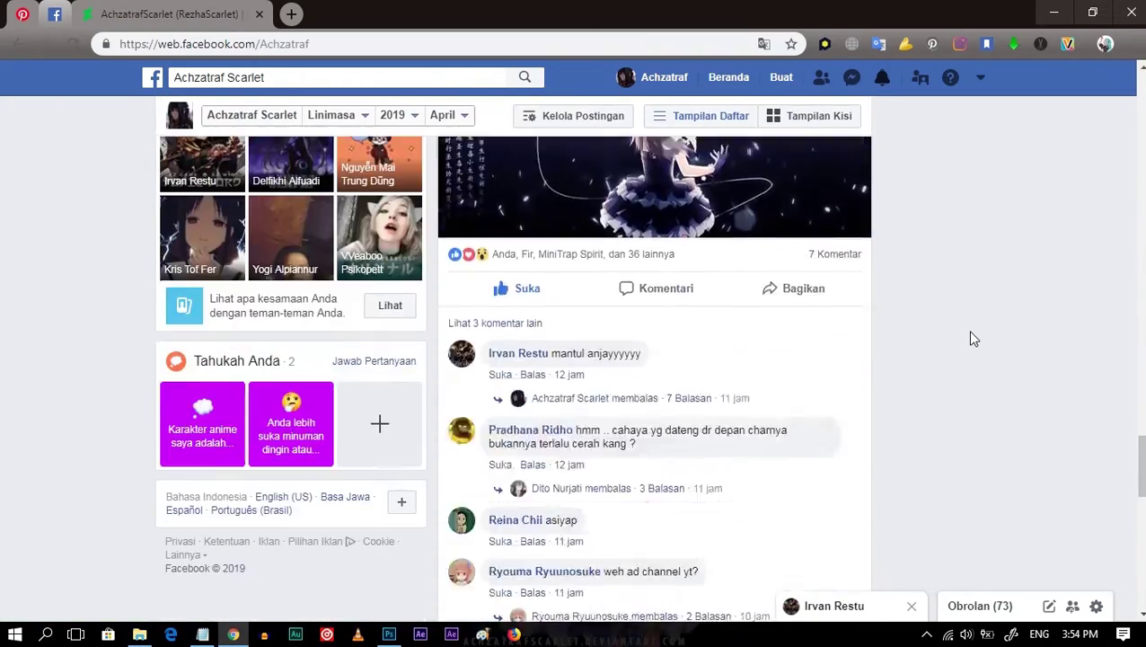
pyautogui.scroll(-4, 970, 338)
pyautogui.scroll(-5, 883, 415)
pyautogui.scroll(-5, 883, 415)
pyautogui.scroll(-1, 588, 434)
pyautogui.scroll(1, 705, 434)
pyautogui.scroll(-1, 705, 434)
pyautogui.click(516, 362)
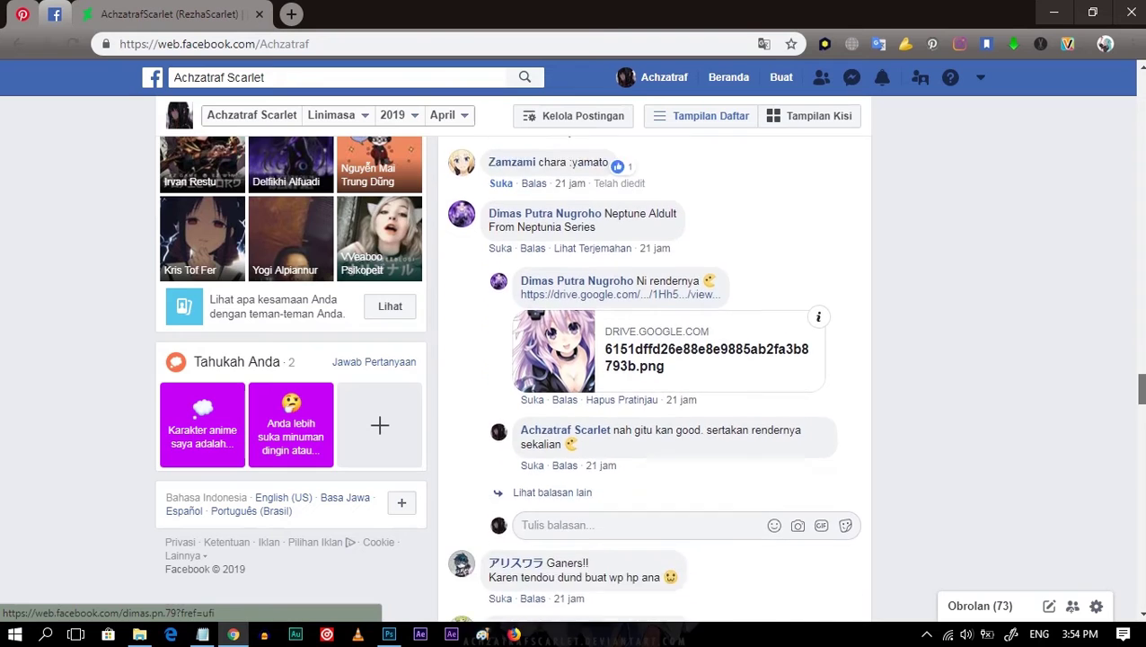
# Open the shared drive.google.com image link from the Neptunia character comment.
pyautogui.scroll(-1, 695, 285)
pyautogui.scroll(1, 699, 293)
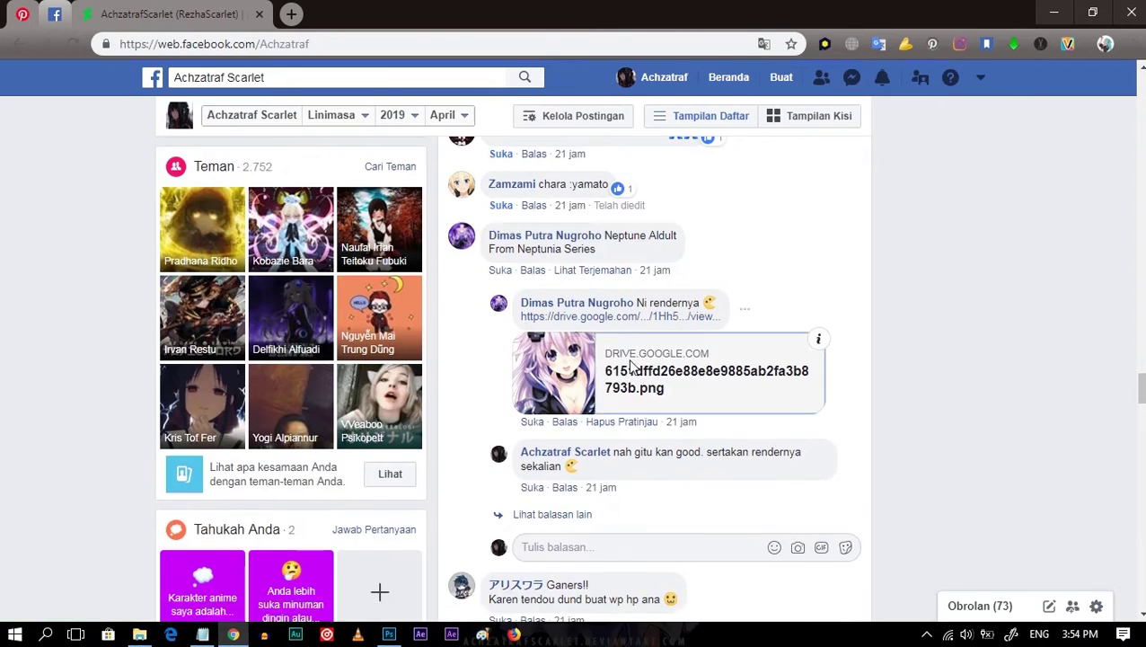
pyautogui.click(616, 329)
pyautogui.click(54, 15)
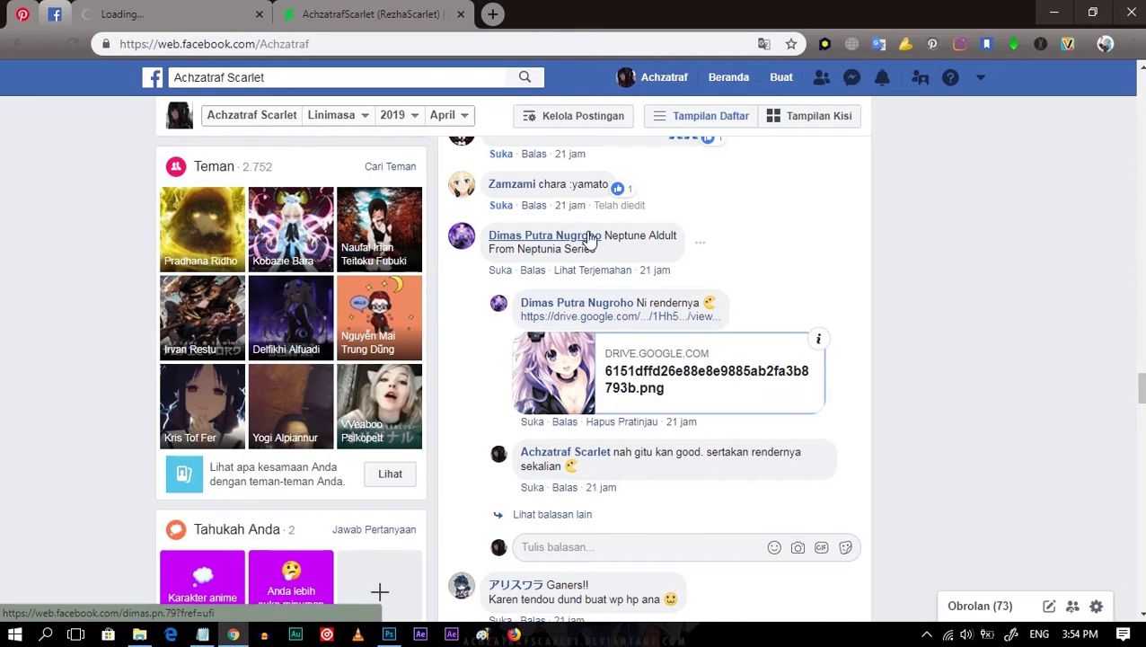
pyautogui.moveTo(602, 235); pyautogui.dragTo(653, 263)
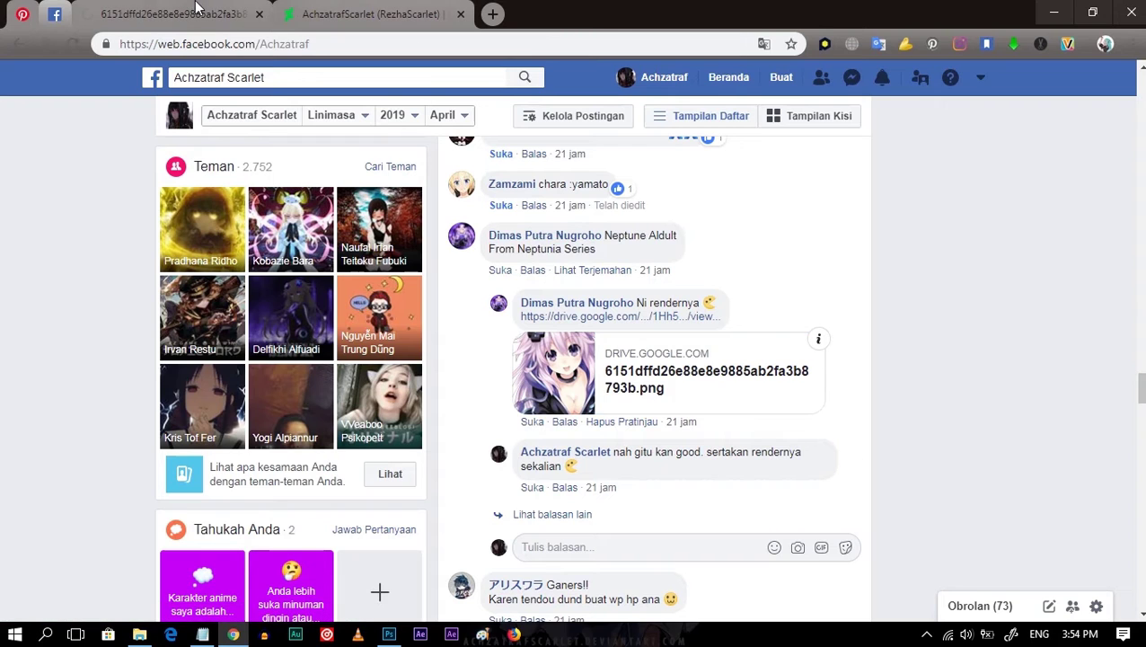
pyautogui.click(196, 9)
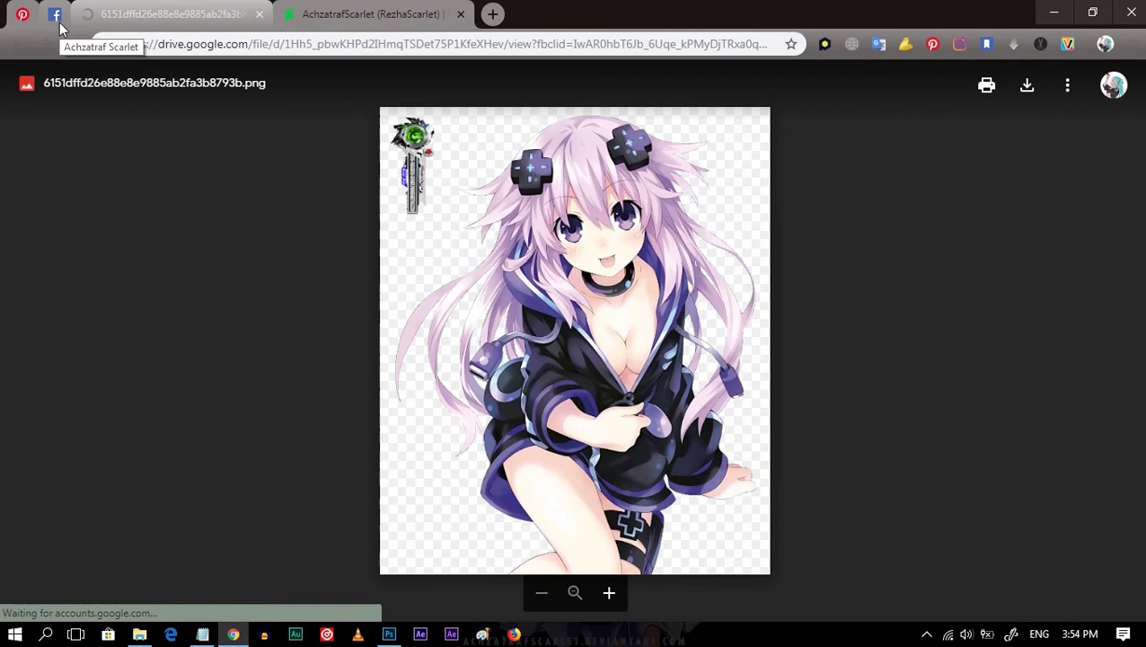
# Add a 'kita ambil' line to the tutorial note, then download the Neptune PNG from Drive.
pyautogui.click(202, 634)
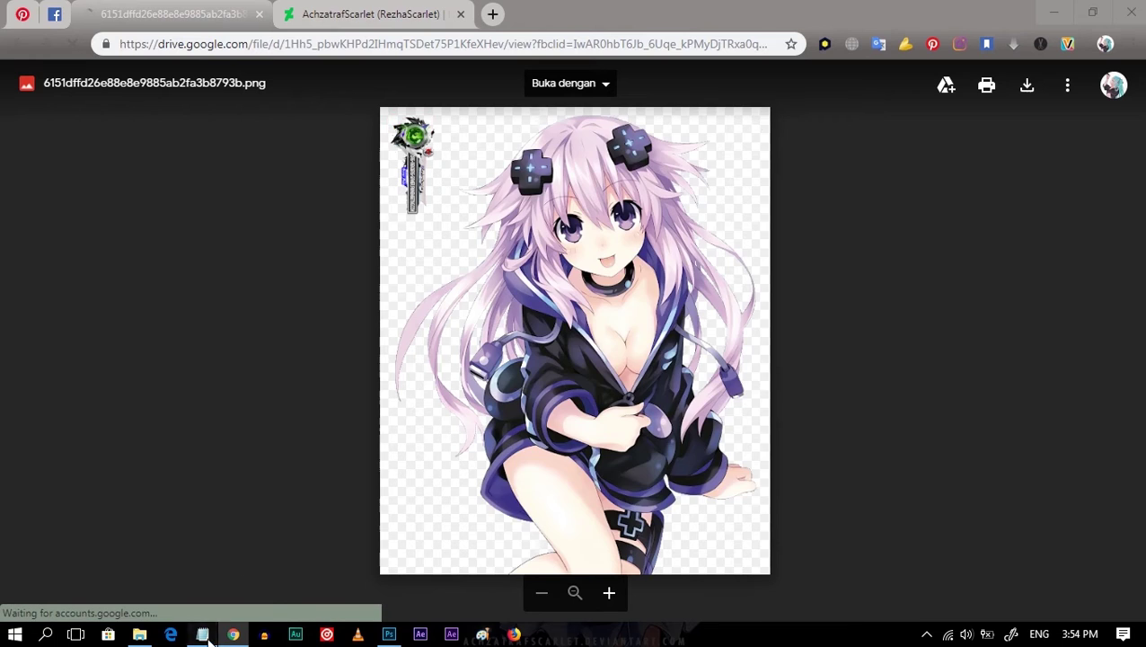
pyautogui.moveTo(799, 104); pyautogui.dragTo(876, 110)
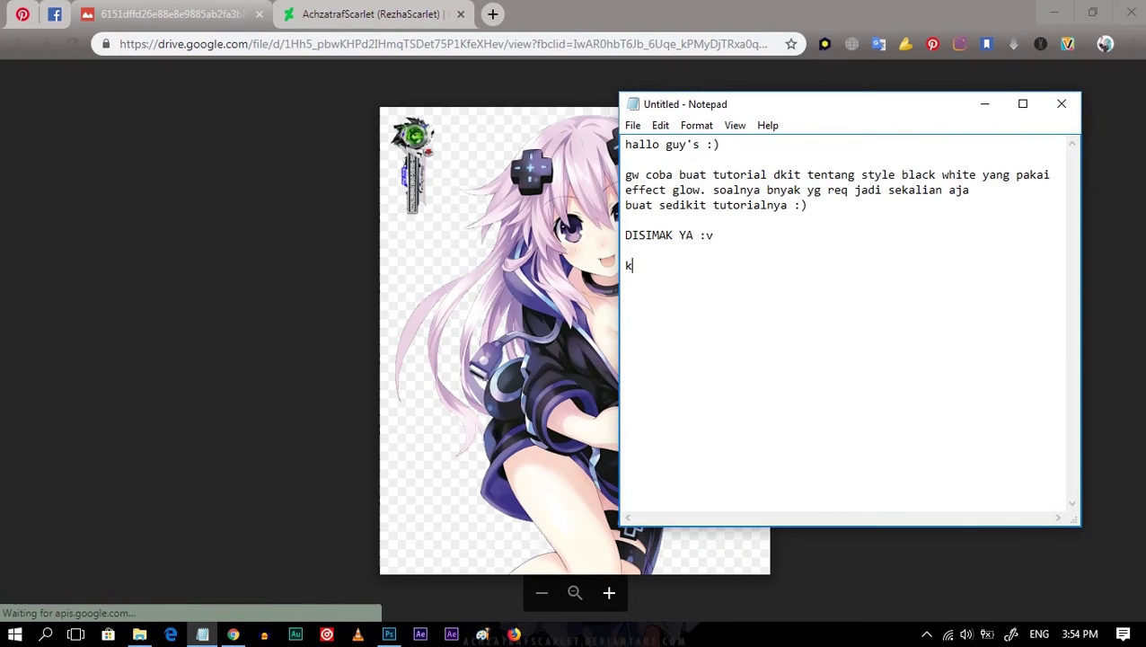
pyautogui.press('Return')
pyautogui.press('Return')
pyautogui.write('kita ambil')
pyautogui.click(943, 22)
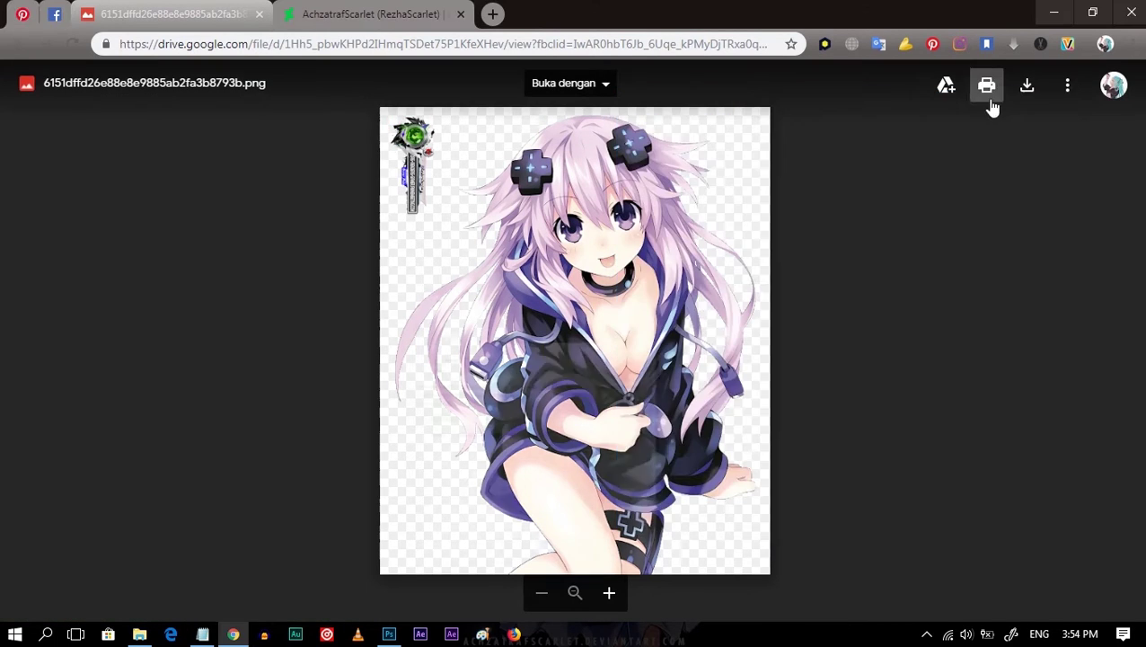
pyautogui.click(1018, 101)
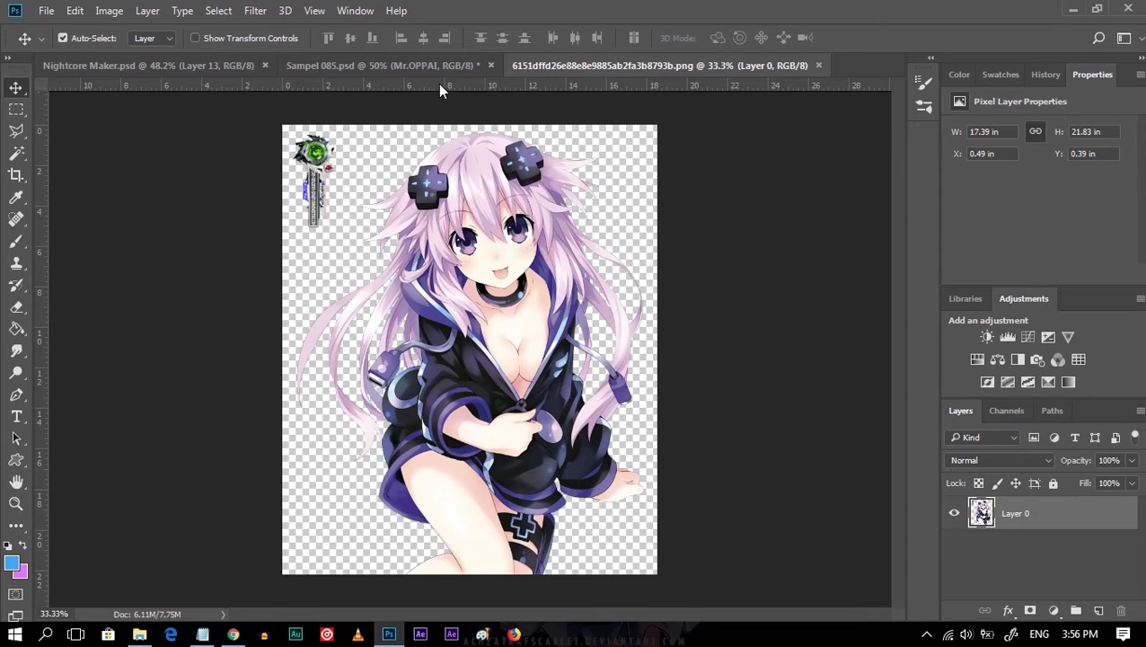
# Delete the top-left keychain graphic with a Polygonal Lasso selection and deselect.
pyautogui.press('l')
pyautogui.click(375, 124)
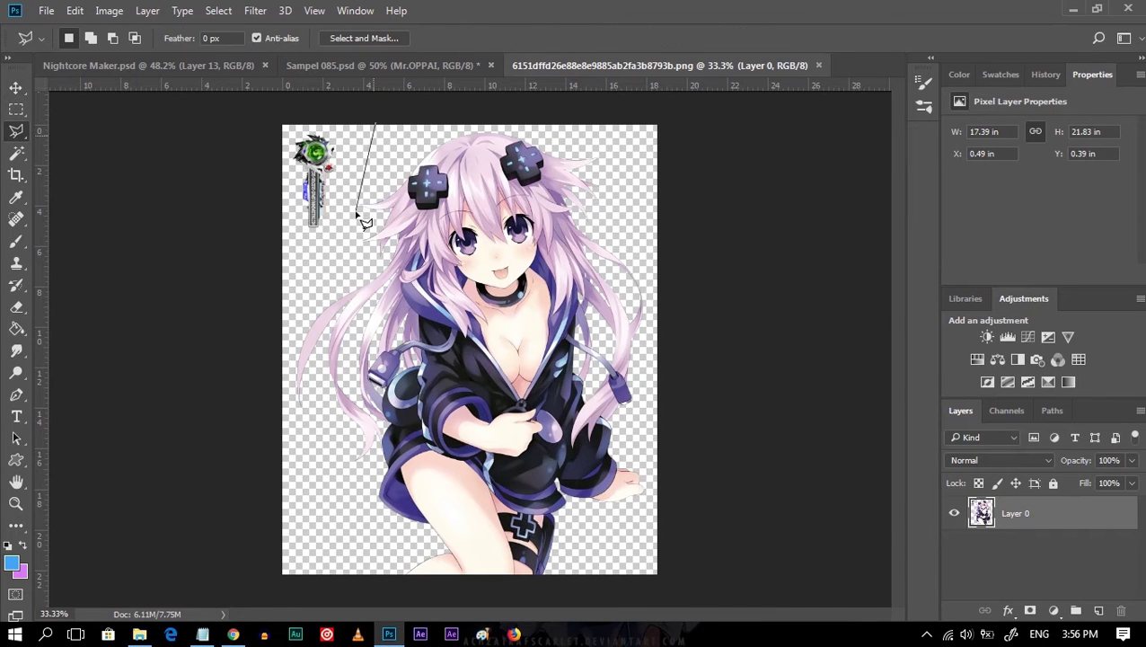
pyautogui.click(282, 100)
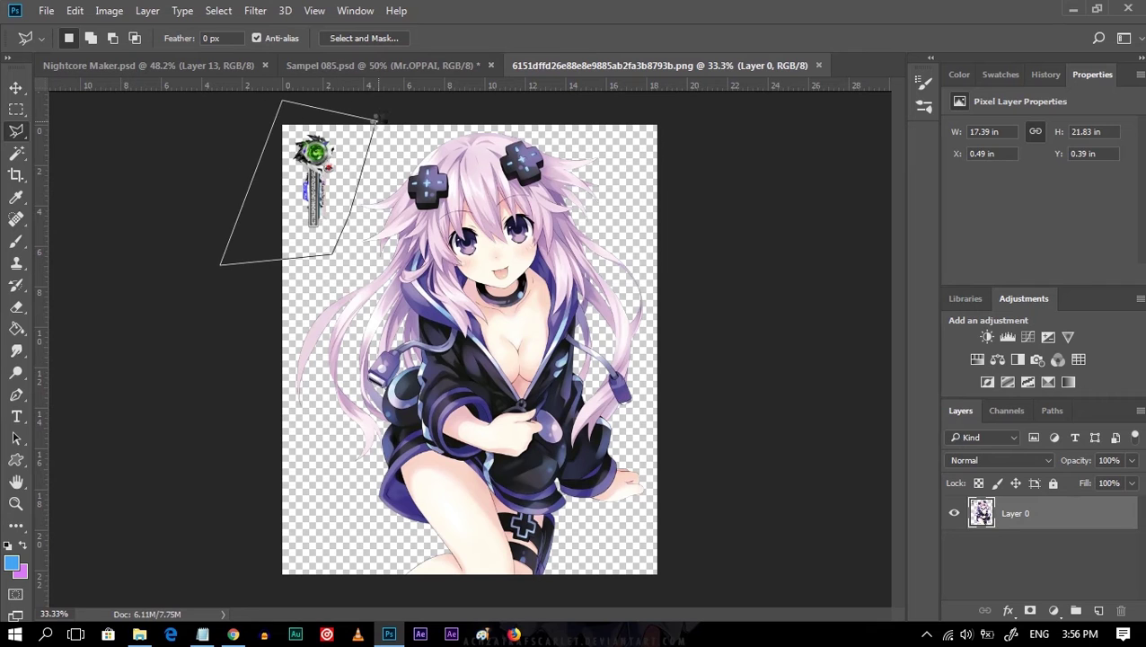
pyautogui.click(379, 125)
pyautogui.press('Delete')
pyautogui.hotkey('ctrl', 'd')
pyautogui.press('v')
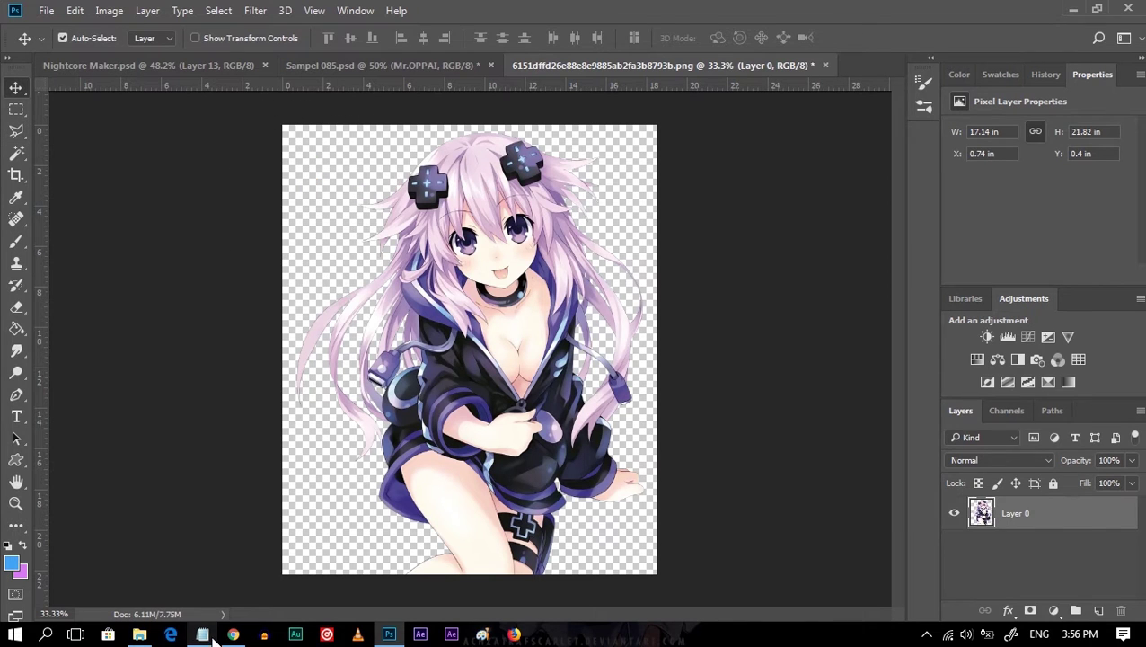
# Minimize the note and review the Sampel 085.psd example with the History and Swatches panels.
pyautogui.click(203, 634)
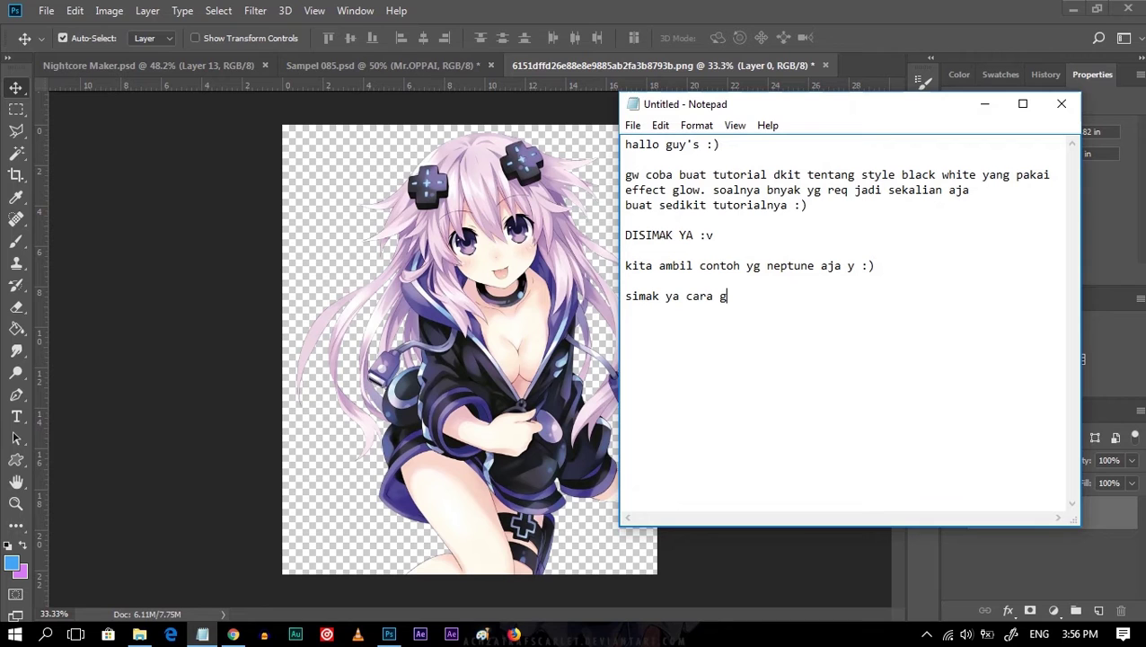
pyautogui.moveTo(873, 304); pyautogui.dragTo(600, 145)
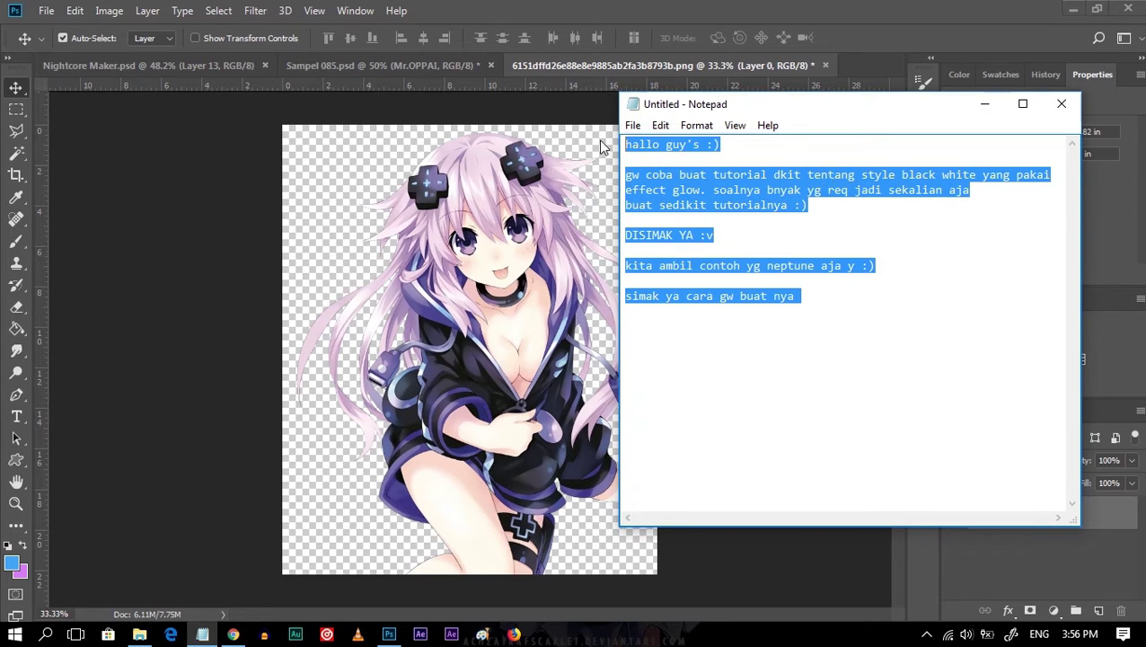
pyautogui.click(984, 104)
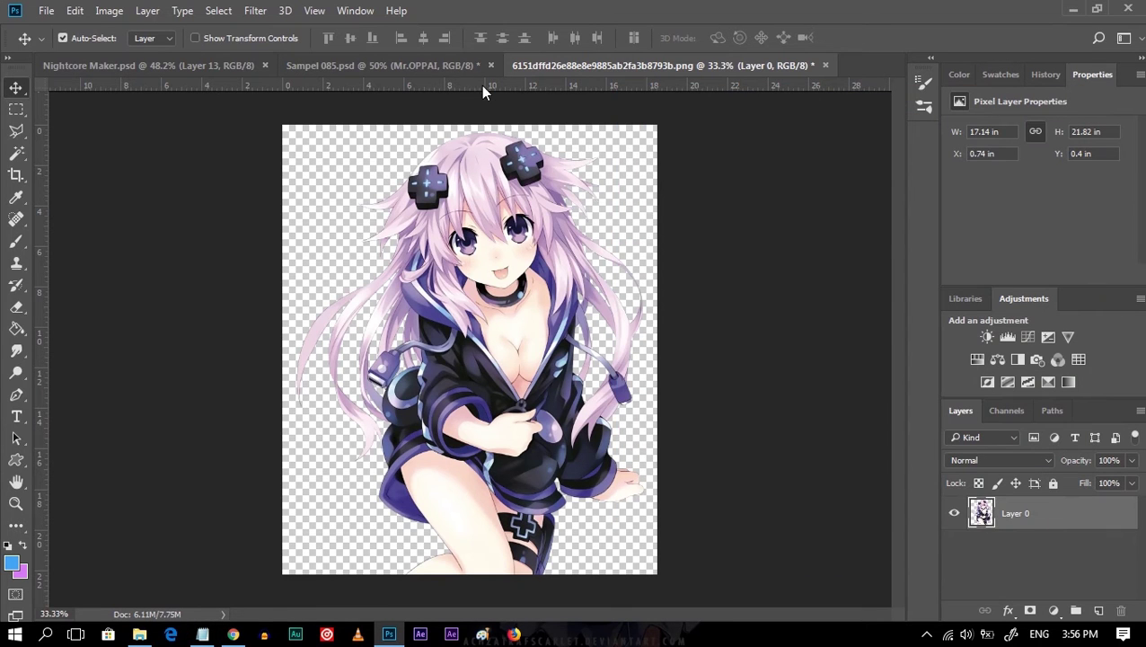
pyautogui.click(359, 65)
pyautogui.click(593, 64)
pyautogui.click(367, 66)
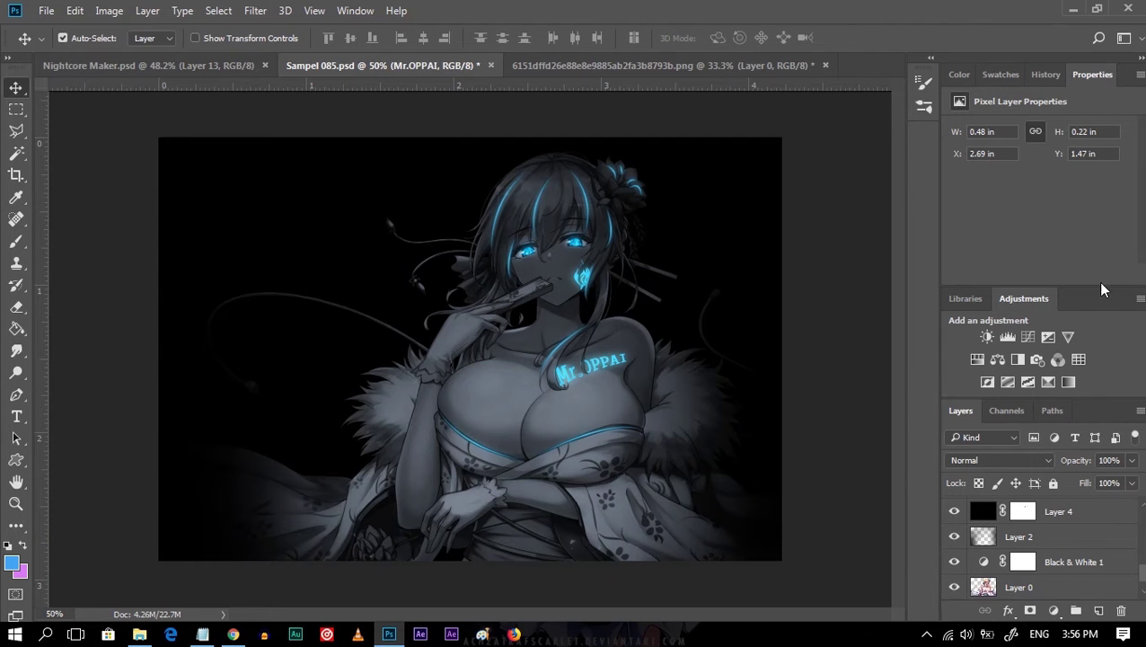
pyautogui.moveTo(1101, 283); pyautogui.dragTo(1099, 256)
pyautogui.click(1046, 75)
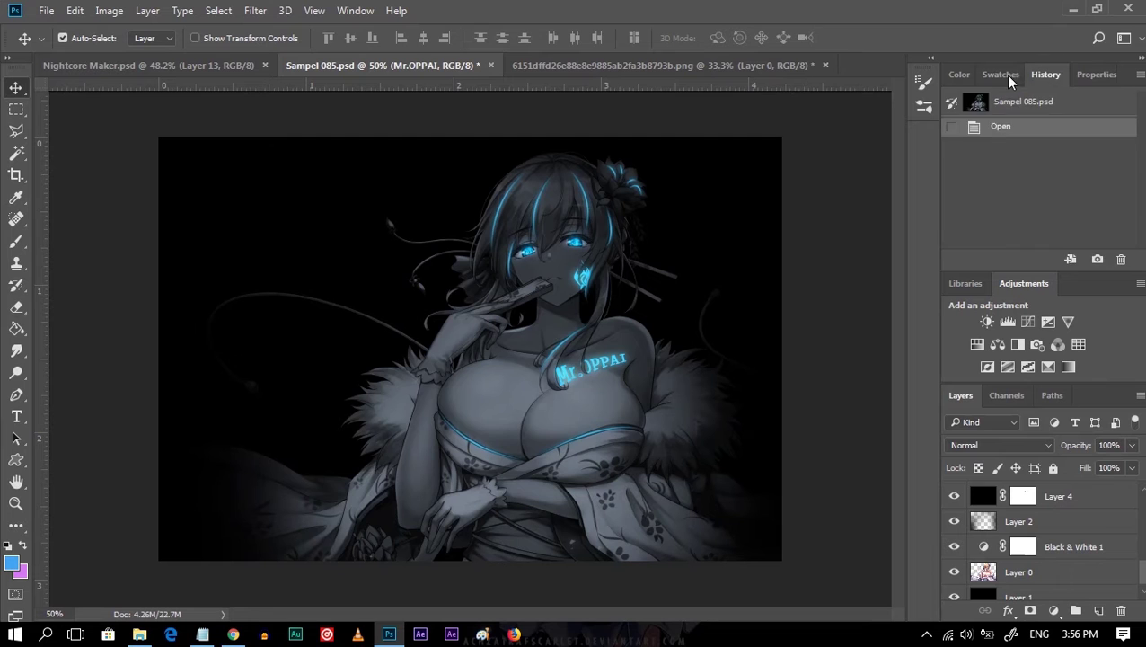
pyautogui.click(1002, 75)
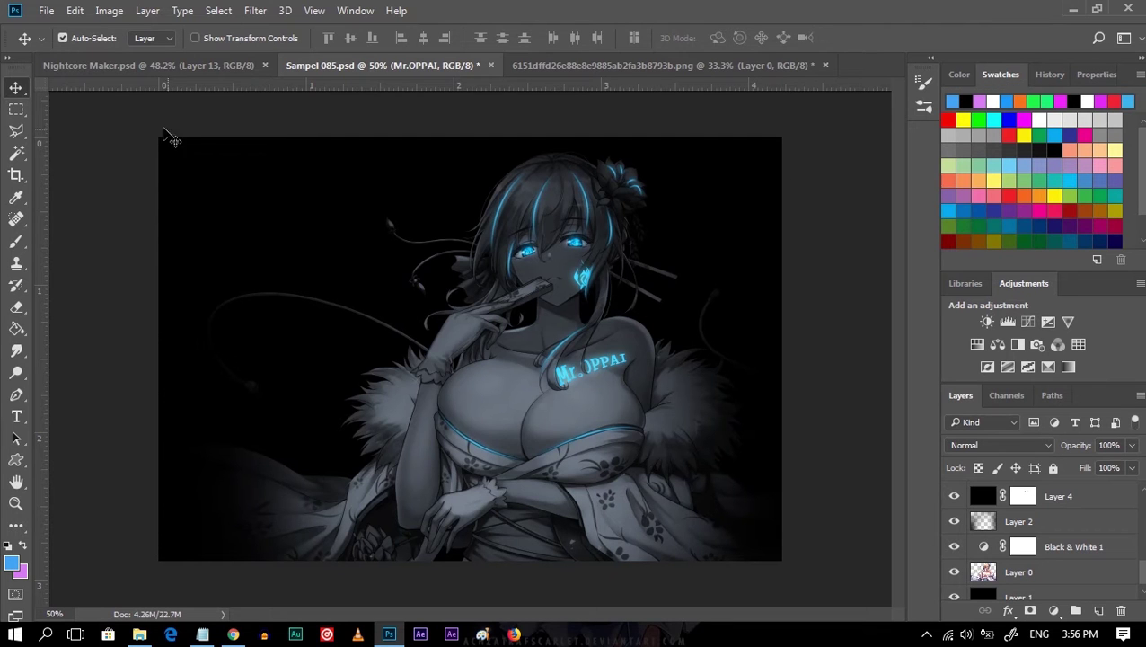
# Look over Nightcore Maker.psd, then return to the Neptune PNG document.
pyautogui.click(135, 66)
pyautogui.scroll(-3, 1042, 539)
pyautogui.scroll(-3, 1042, 539)
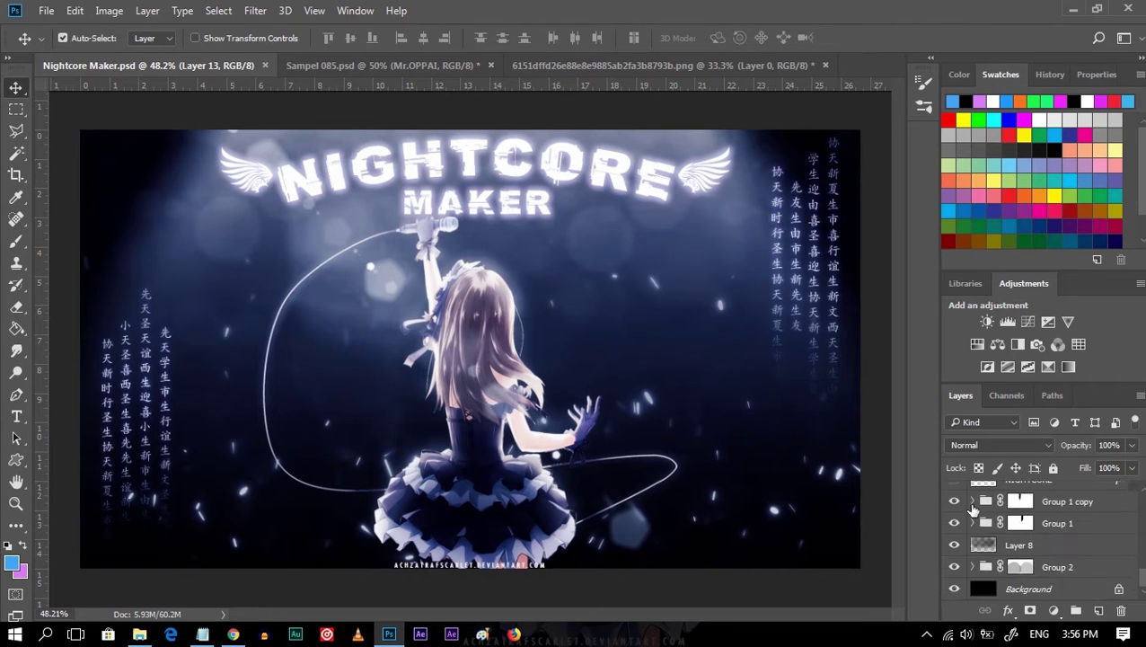
pyautogui.scroll(7, 1042, 539)
pyautogui.click(539, 66)
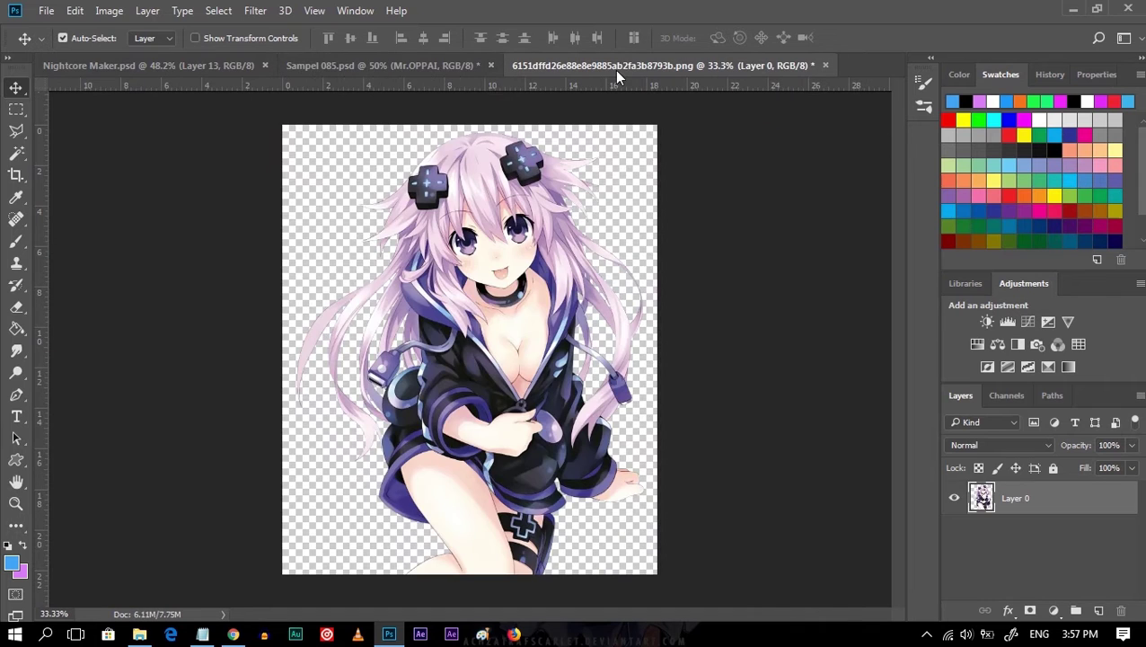
# Add a new layer beneath Layer 0 and set the foreground colour to black.
pyautogui.click(1096, 610)
pyautogui.moveTo(1036, 511); pyautogui.dragTo(1033, 559)
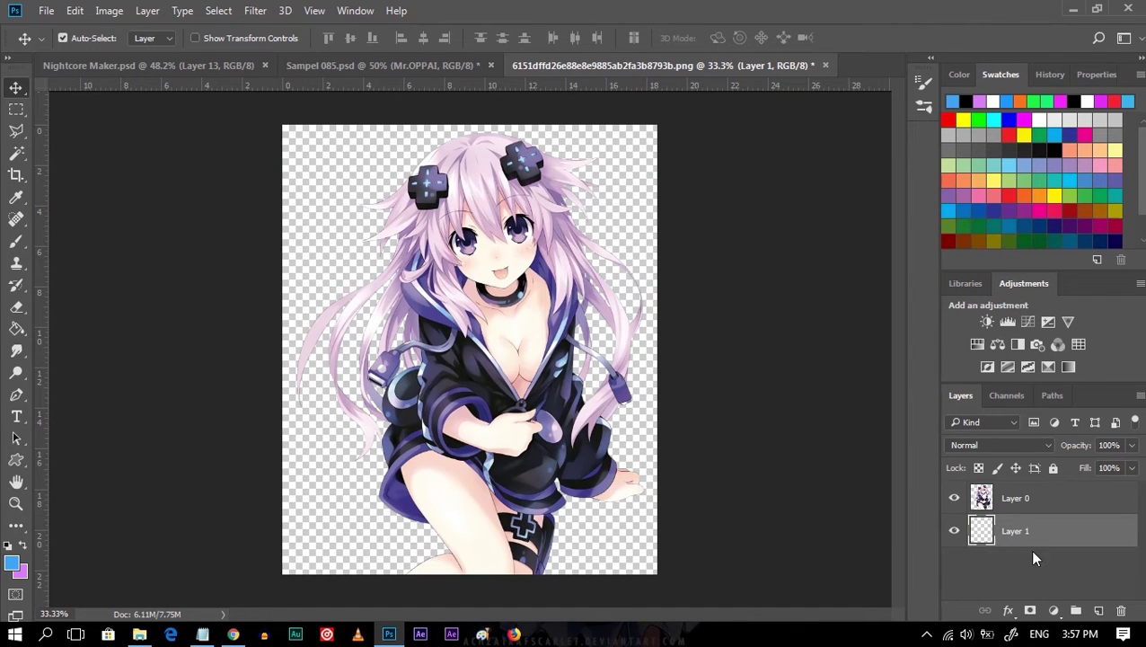
pyautogui.click(12, 561)
pyautogui.click(681, 354)
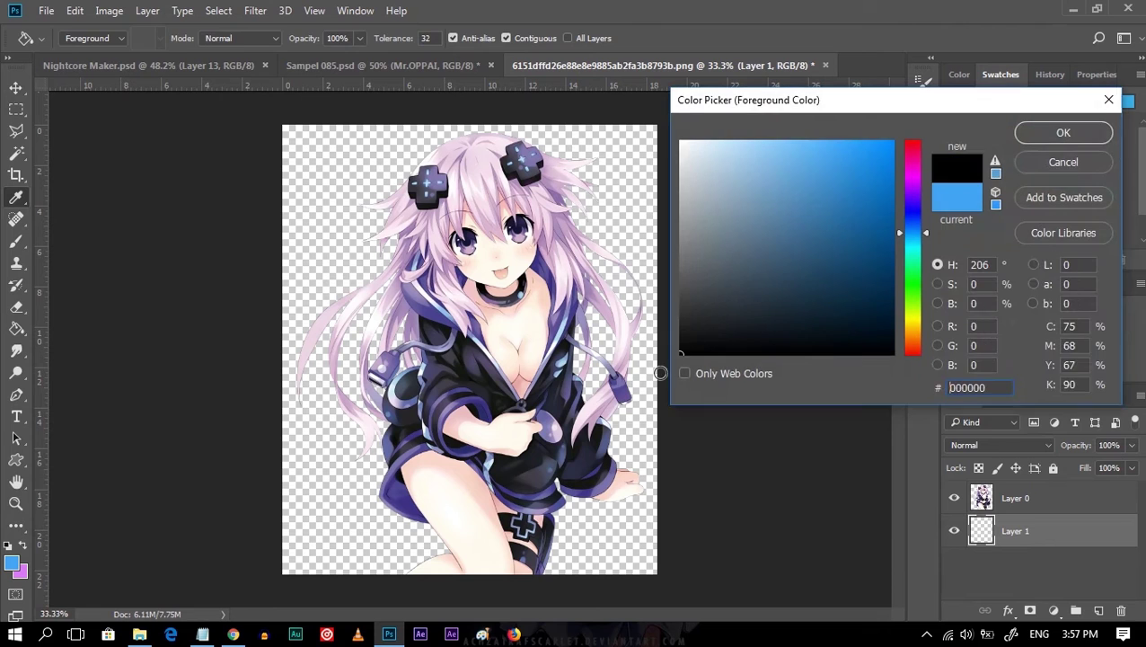
# Sample several pink shades from the hair in the Color Picker and confirm a colour.
pyautogui.click(1045, 134)
pyautogui.click(12, 561)
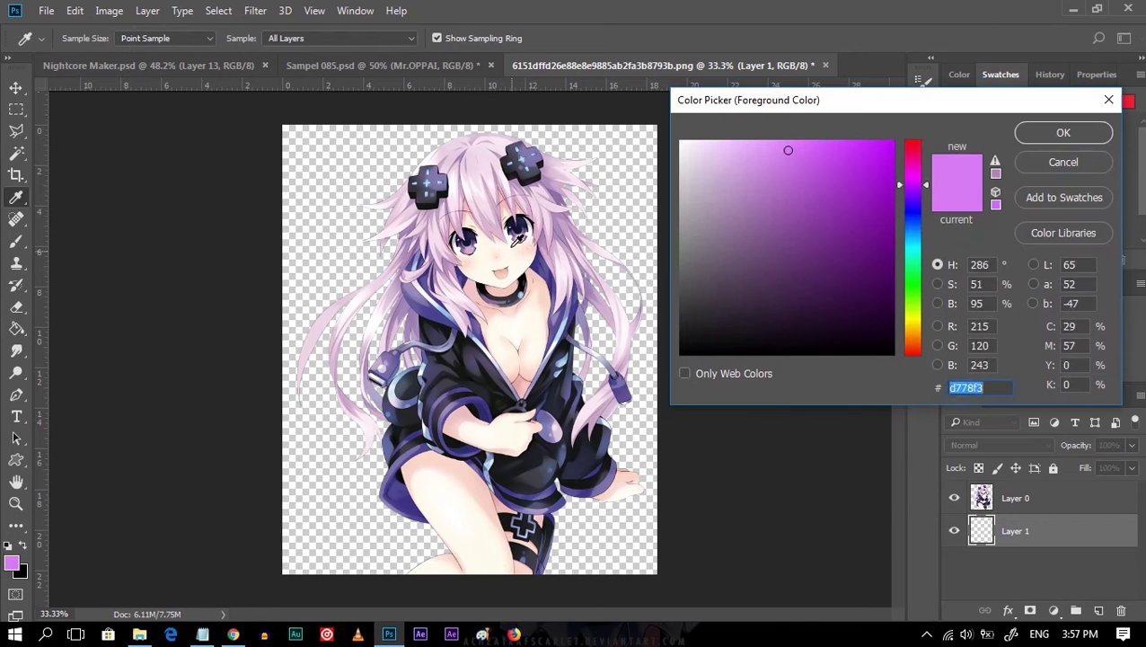
pyautogui.click(495, 177)
pyautogui.moveTo(495, 177); pyautogui.dragTo(503, 206)
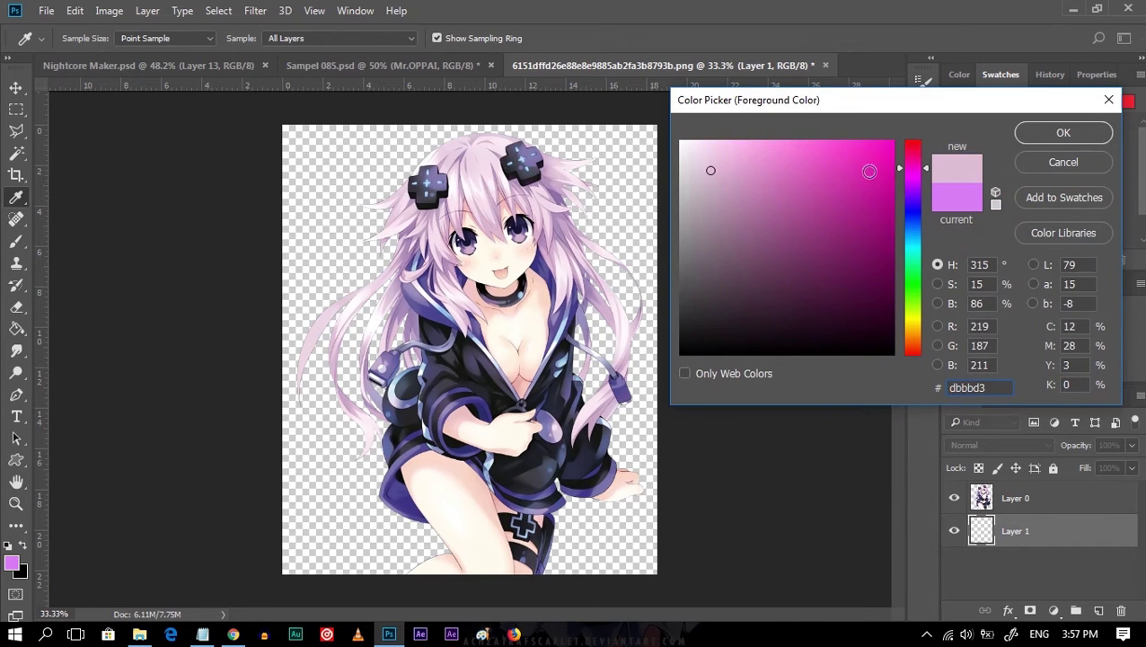
pyautogui.click(486, 205)
pyautogui.click(486, 192)
pyautogui.click(486, 192)
pyautogui.click(485, 192)
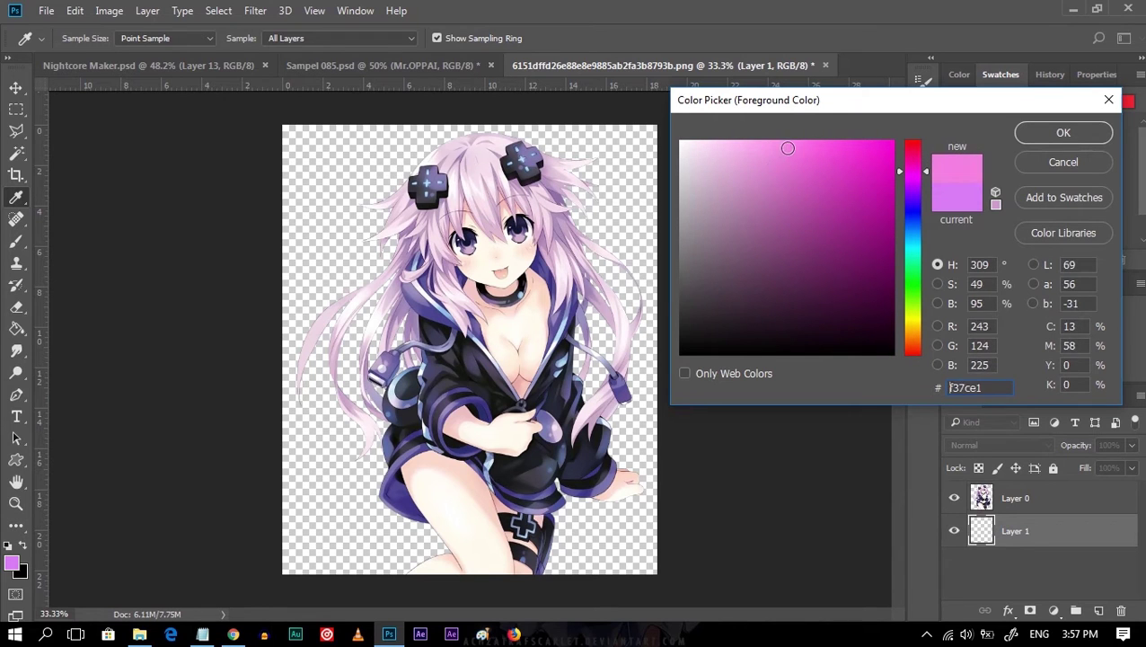
pyautogui.click(1061, 129)
# Fill the new layer black with the Paint Bucket and reselect character Layer 0.
pyautogui.press('g')
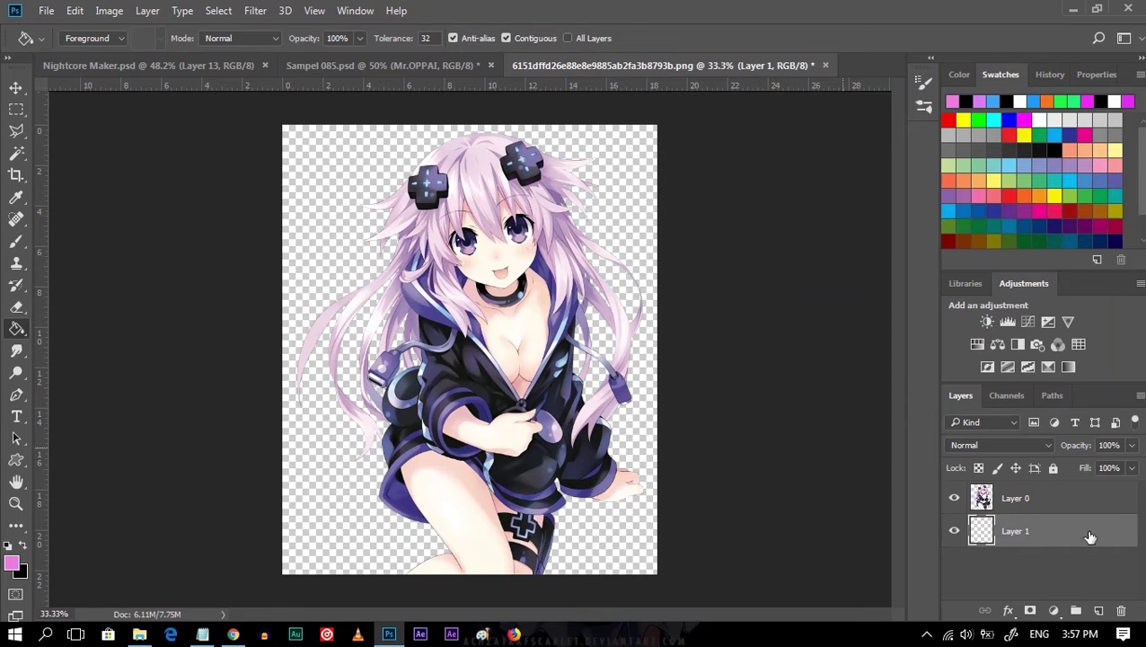
pyautogui.click(16, 87)
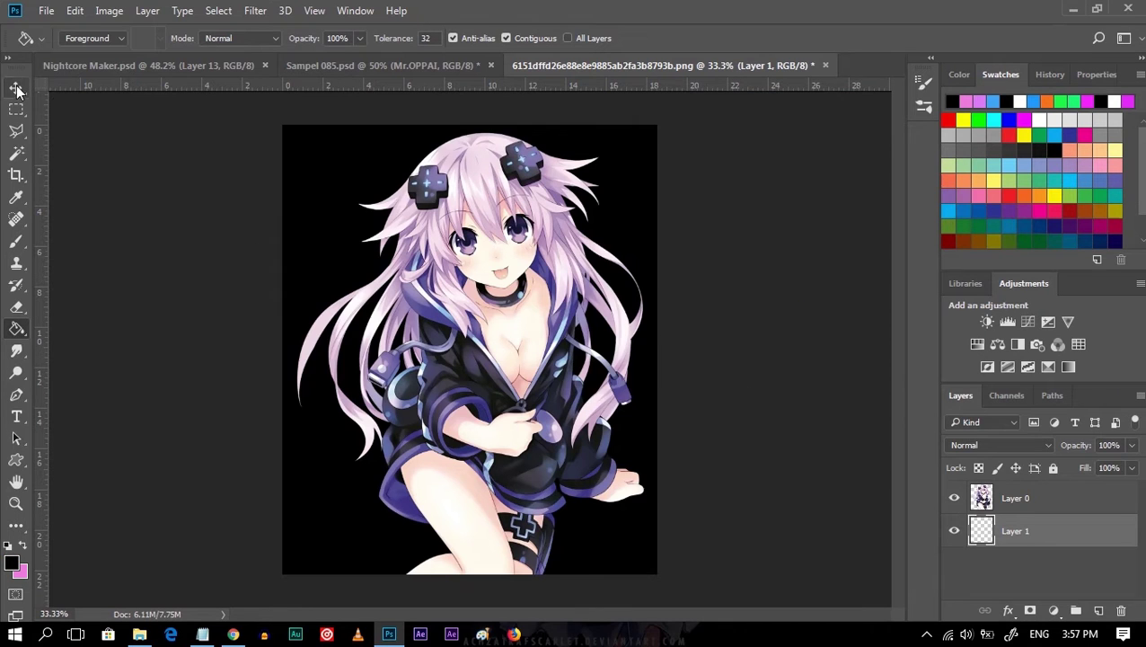
pyautogui.click(1060, 498)
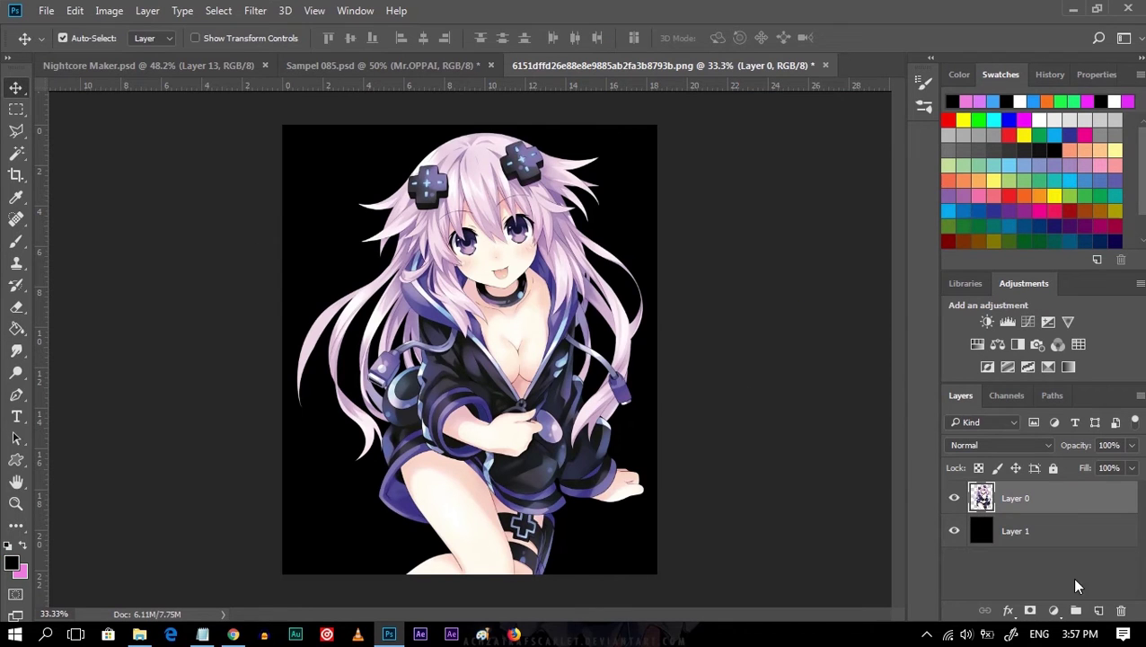
pyautogui.click(1018, 346)
# Adjust the Black & White Reds and other colour sliders to tune the grey tones.
pyautogui.moveTo(1036, 185)
pyautogui.mouseDown()
pyautogui.moveTo(1011, 189)
pyautogui.moveTo(1046, 222)
pyautogui.moveTo(1078, 223)
pyautogui.mouseUp()
pyautogui.scroll(-1, 1042, 225)
pyautogui.scroll(-1, 1046, 214)
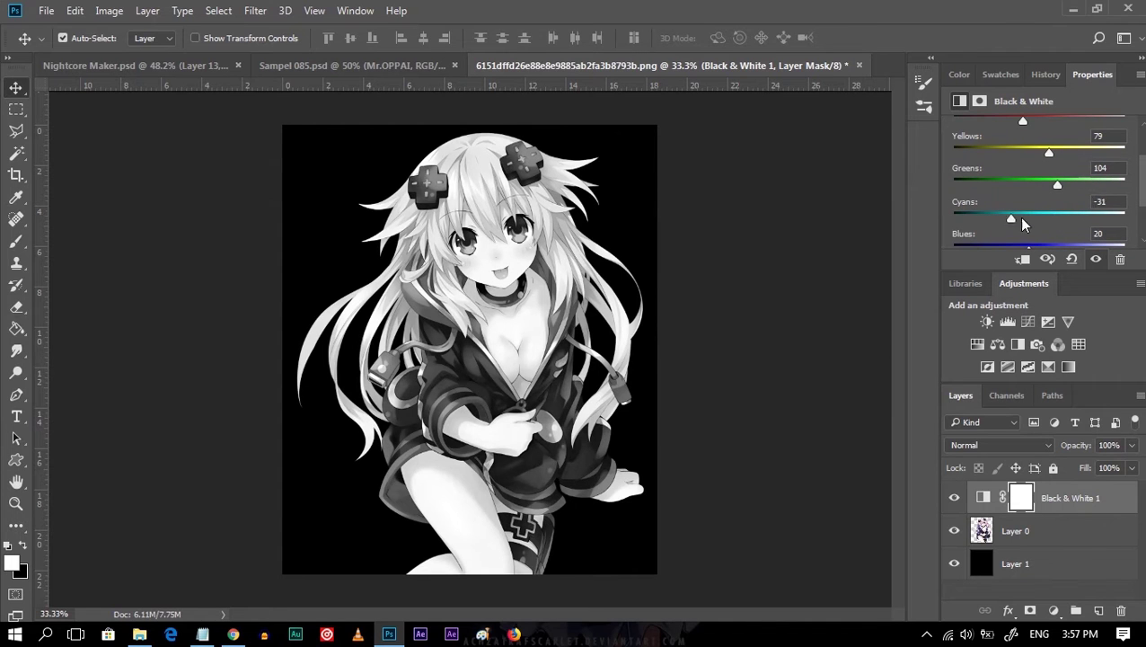
pyautogui.scroll(-1, 1080, 235)
pyautogui.scroll(-1, 1081, 235)
pyautogui.moveTo(1029, 210); pyautogui.dragTo(1051, 226)
pyautogui.scroll(-1, 1050, 213)
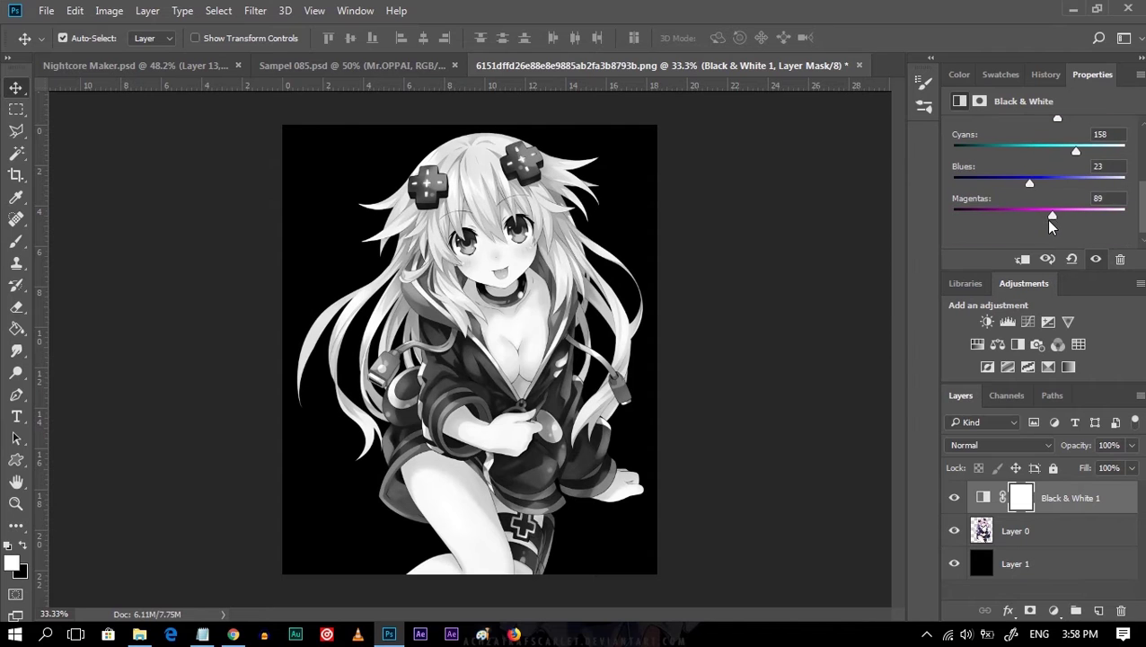
# Toggle between Layer 0 and the Black & White adjustment, then add empty Layer 2.
pyautogui.click(1042, 532)
pyautogui.click(1055, 508)
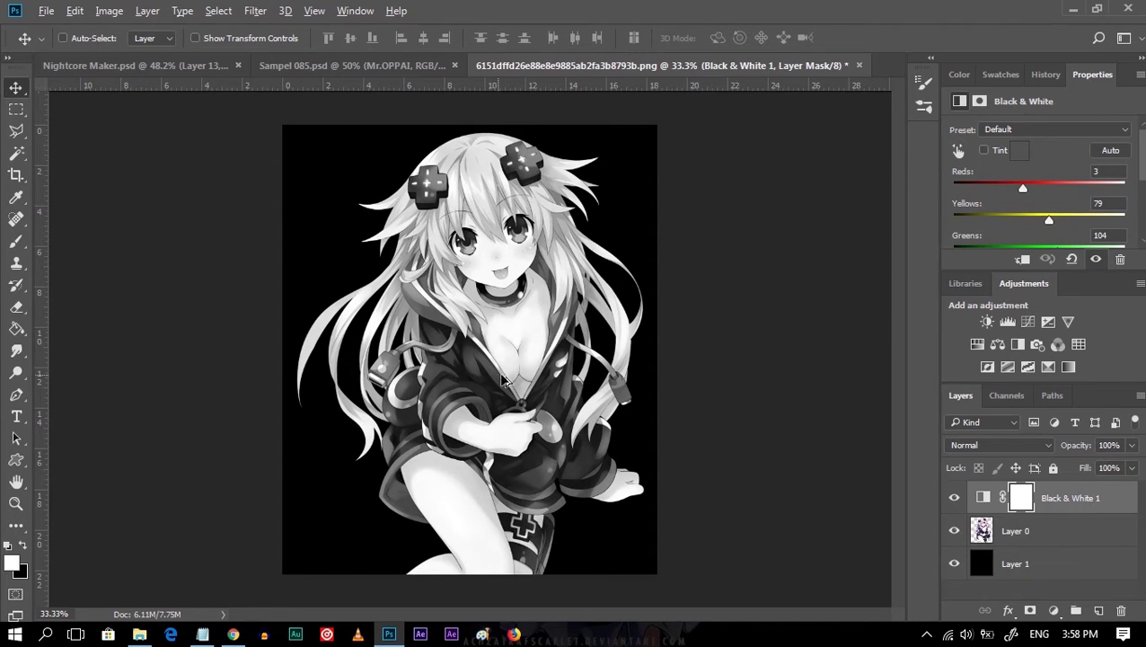
pyautogui.click(1059, 536)
pyautogui.click(1034, 510)
pyautogui.click(1098, 611)
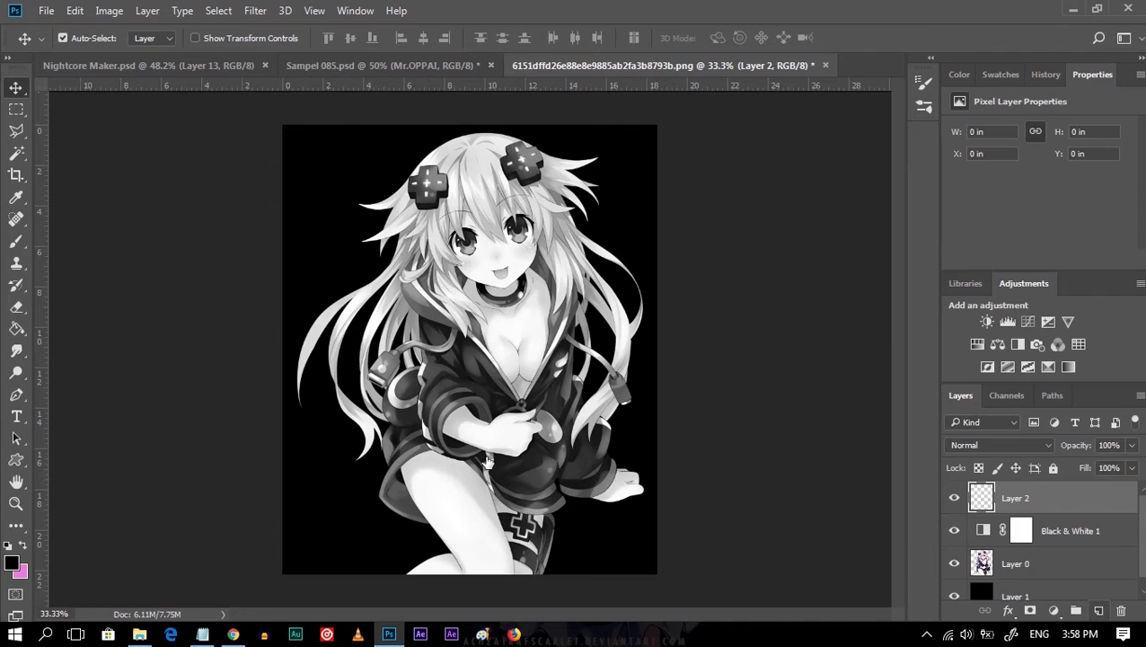
# Set up a soft black brush at 40% opacity and size 1100.
pyautogui.press('b')
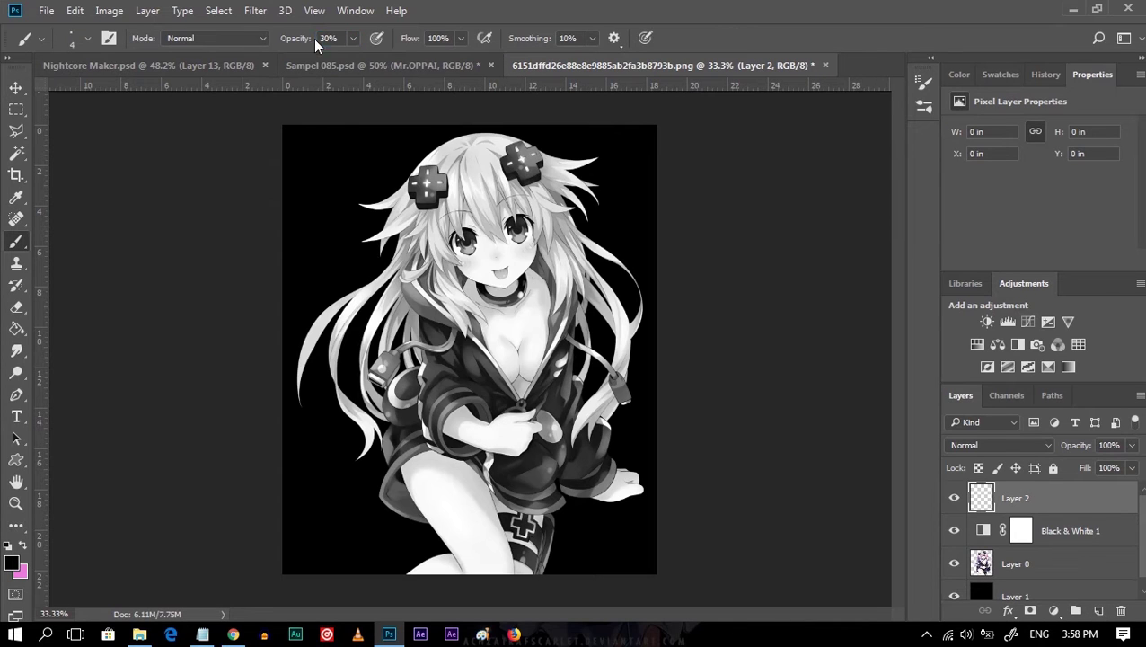
pyautogui.moveTo(303, 42); pyautogui.dragTo(314, 122)
pyautogui.scroll(-2, 347, 383)
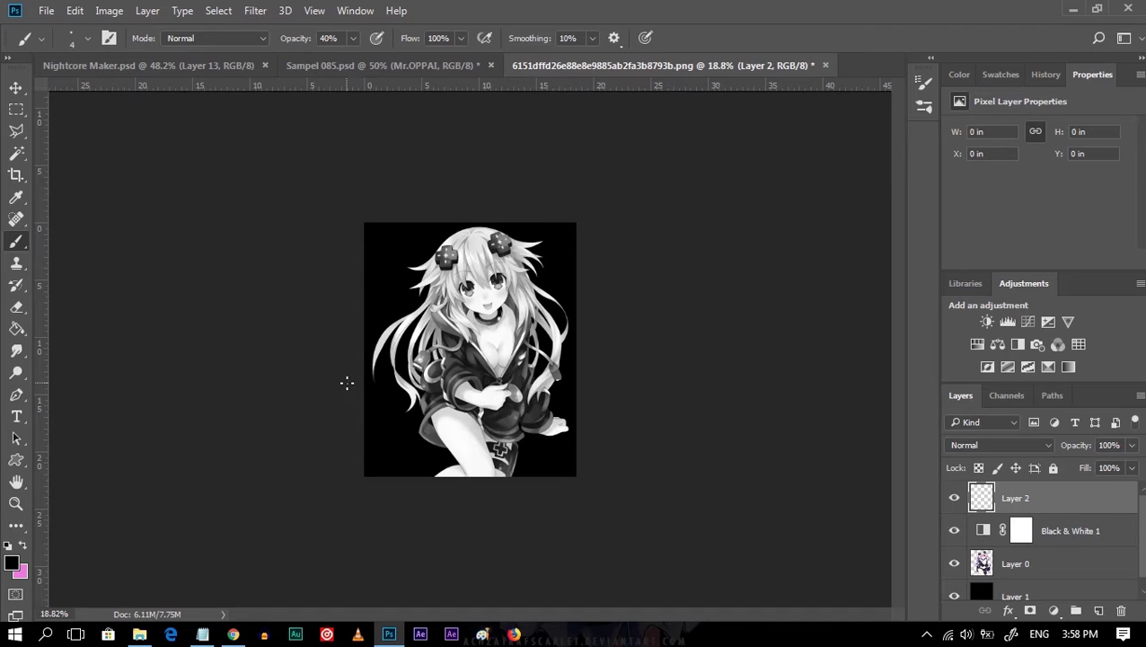
pyautogui.press(']')
pyautogui.press(']')
pyautogui.press(']')
pyautogui.press(']')
pyautogui.press(']')
pyautogui.press(']')
# Paint soft black darkening on the left and right edges, using size 900 for the hair.
pyautogui.moveTo(352, 453)
pyautogui.mouseDown()
pyautogui.moveTo(327, 396)
pyautogui.moveTo(325, 302)
pyautogui.mouseUp()
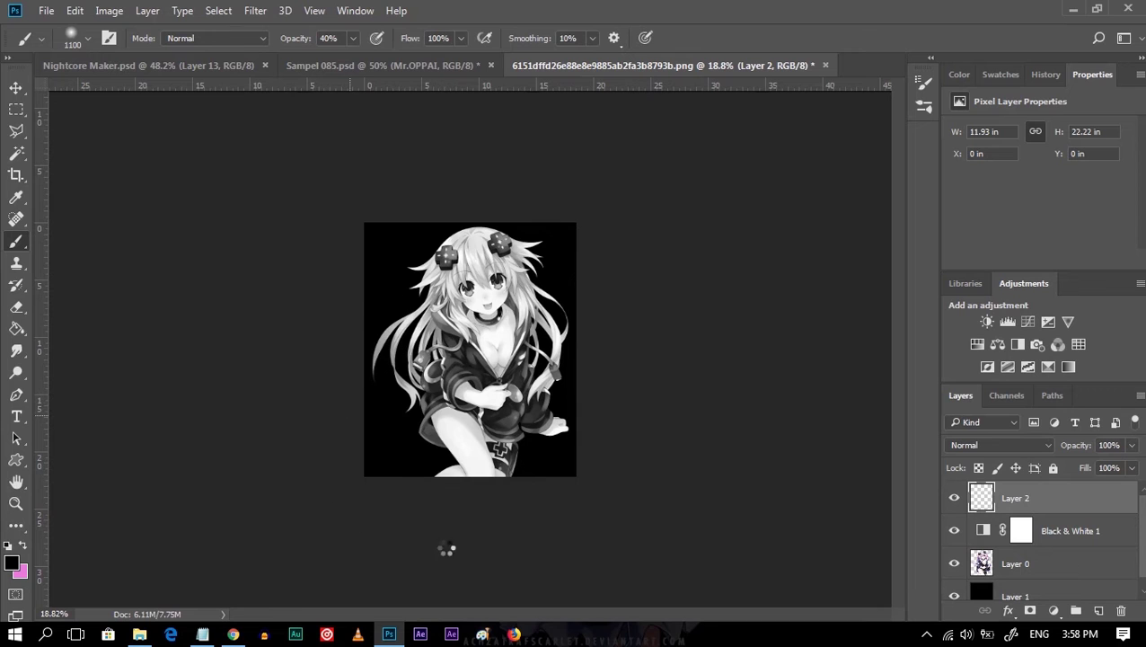
pyautogui.moveTo(494, 499); pyautogui.dragTo(564, 192)
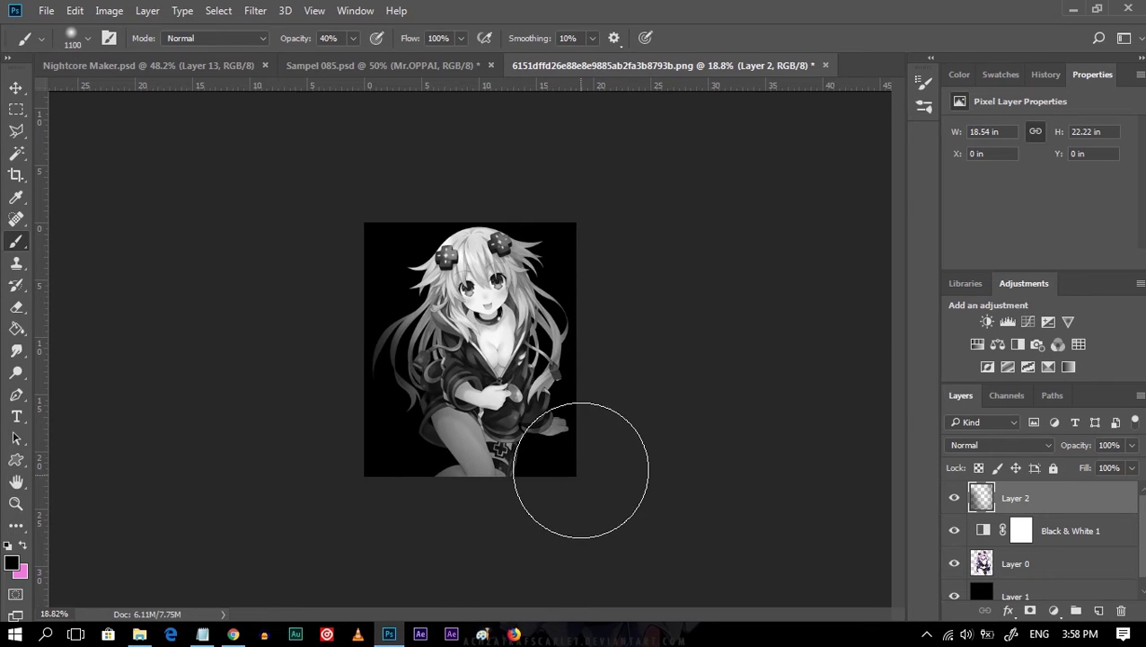
pyautogui.moveTo(583, 473); pyautogui.dragTo(390, 396)
pyautogui.hotkey('ctrl', 'z')
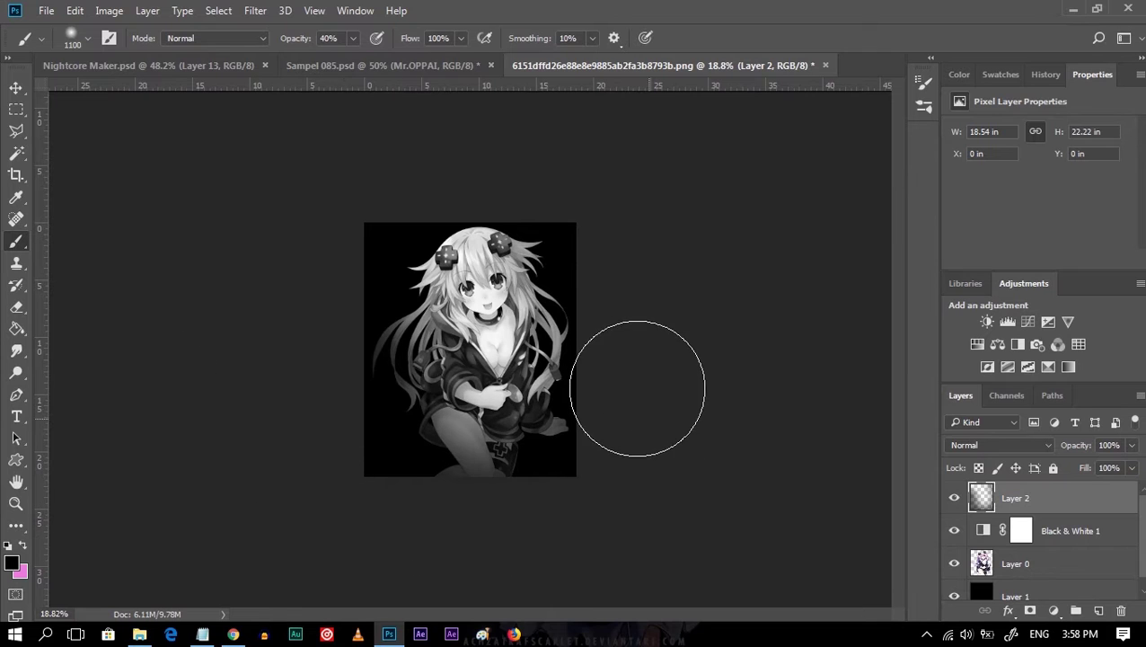
pyautogui.press('[')
pyautogui.press('[')
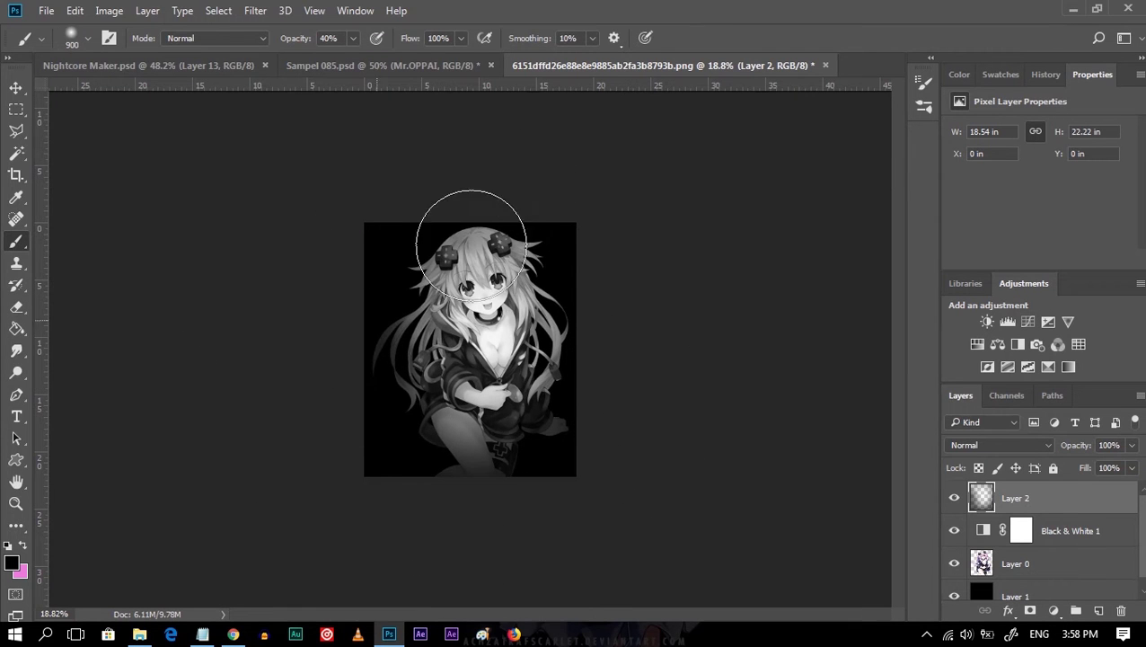
pyautogui.moveTo(607, 258)
pyautogui.mouseDown()
pyautogui.moveTo(604, 242)
pyautogui.moveTo(806, 197)
pyautogui.mouseUp()
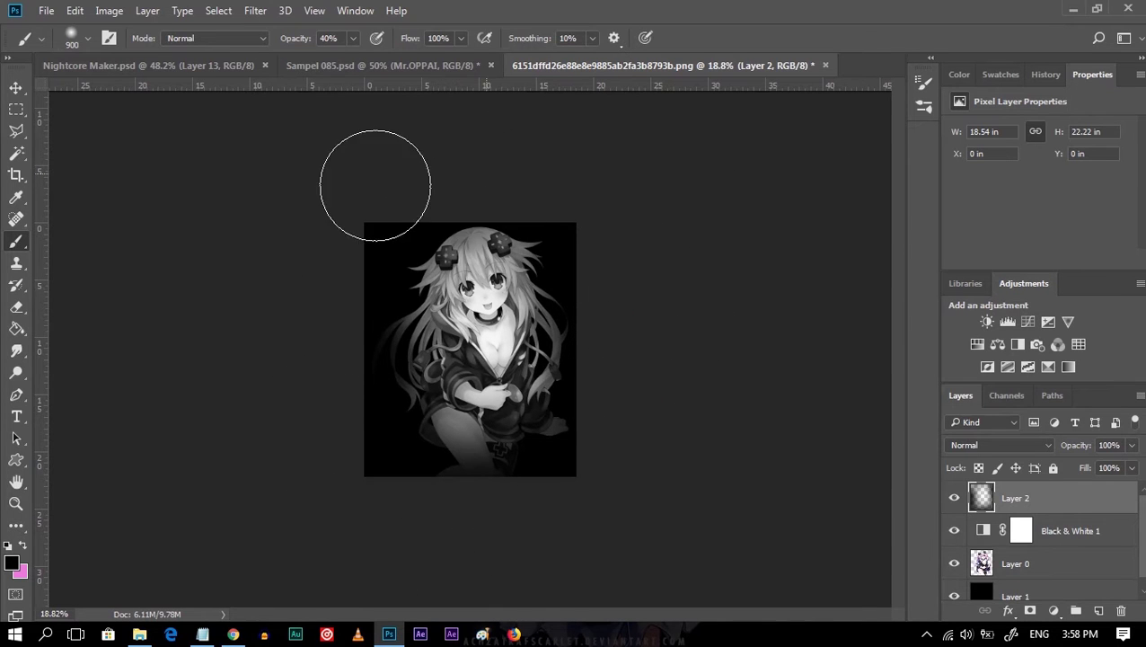
# Zoom in, then add a black-filled layer and lower its opacity to about 40%.
pyautogui.click(16, 86)
pyautogui.press('z')
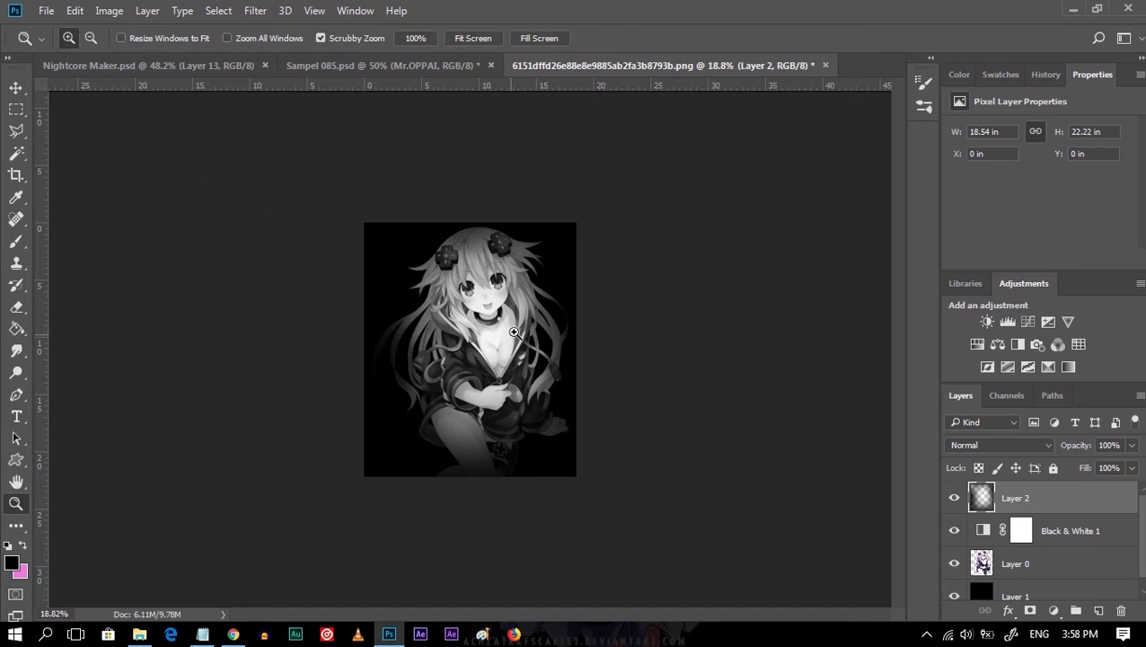
pyautogui.moveTo(509, 346); pyautogui.dragTo(559, 331)
pyautogui.click(1098, 609)
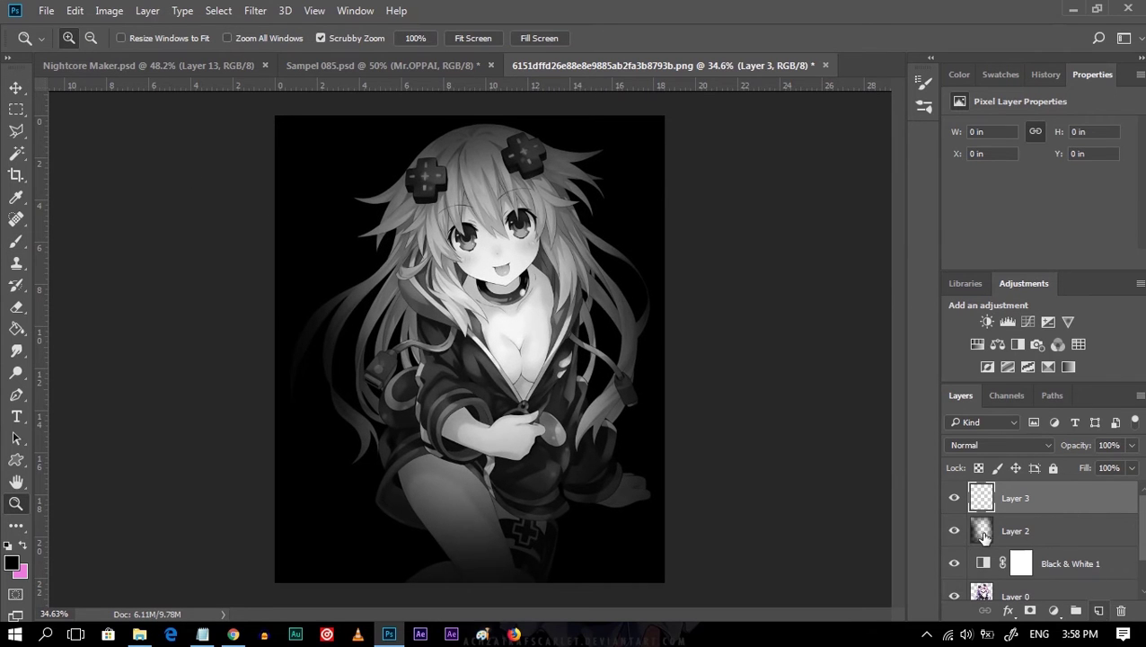
pyautogui.press('g')
pyautogui.hotkey('alt', 'BackSpace')
pyautogui.moveTo(1101, 468); pyautogui.dragTo(1084, 464)
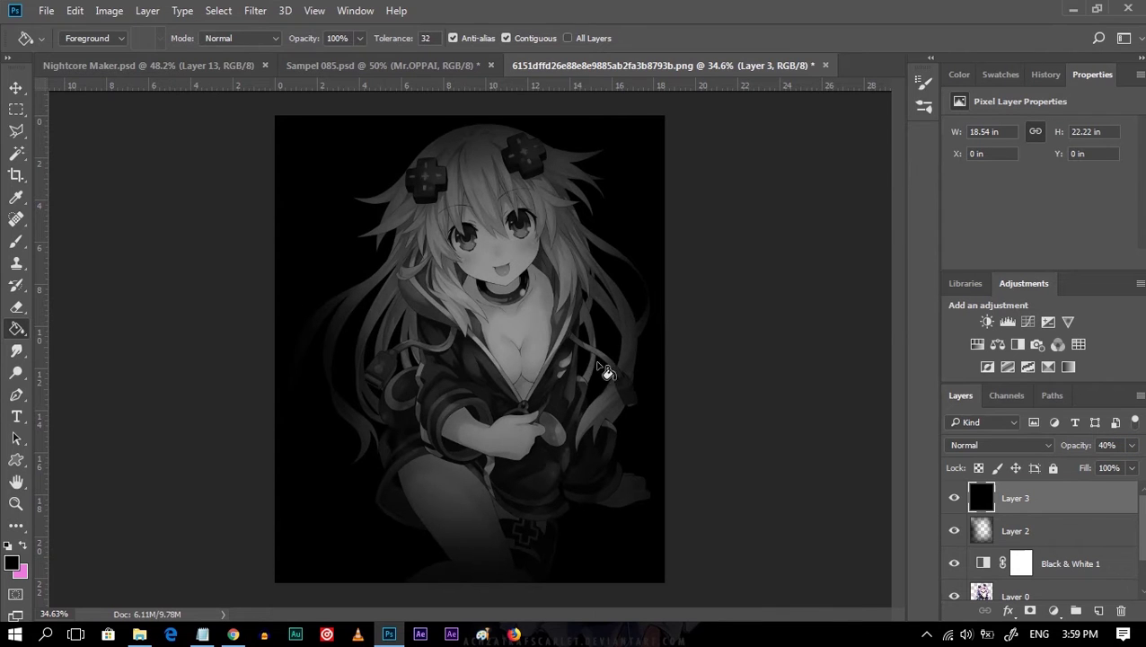
# Reselect the black Layer 3 overlay and add an empty Layer 4 on top.
pyautogui.press('v')
pyautogui.scroll(-1, 1026, 530)
pyautogui.click(1015, 562)
pyautogui.scroll(1, 1027, 517)
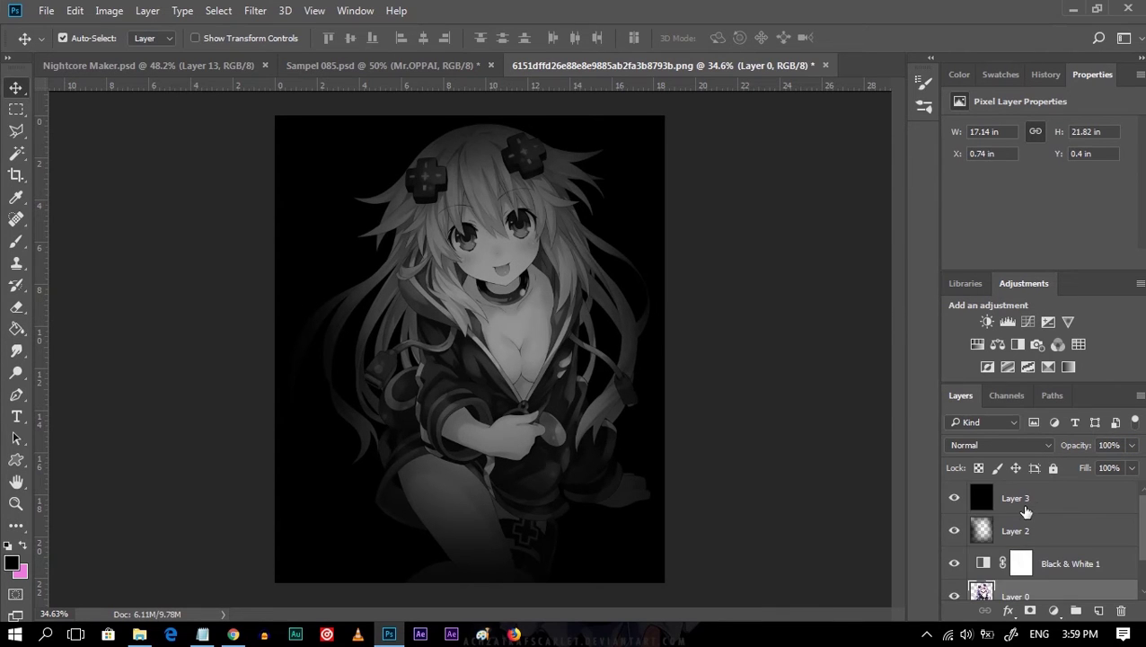
pyautogui.click(1025, 509)
pyautogui.click(1098, 610)
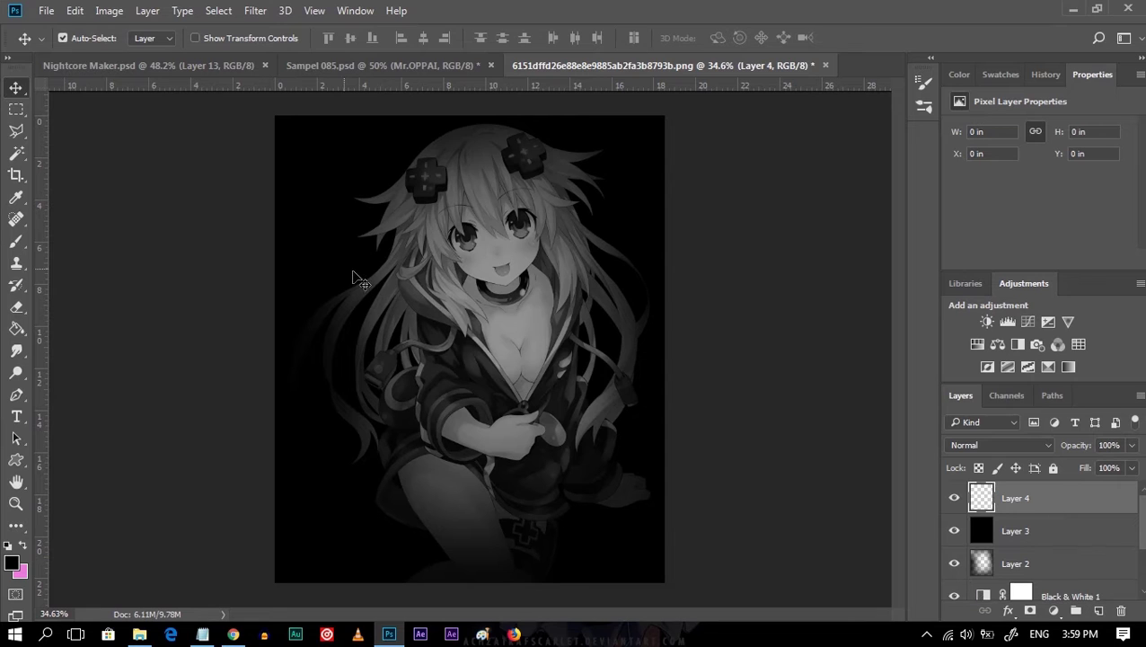
# Add 48 pt watermark text on the chest in the 0 Autographic DNA font.
pyautogui.press('y')
pyautogui.click(504, 341)
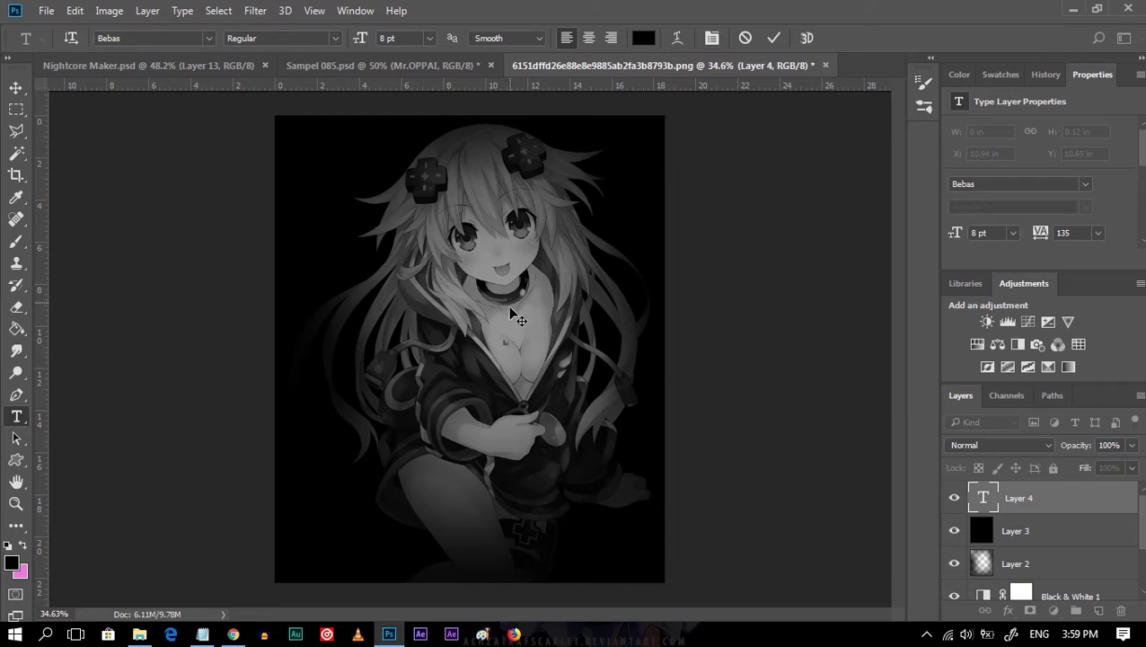
pyautogui.click(430, 39)
pyautogui.click(417, 304)
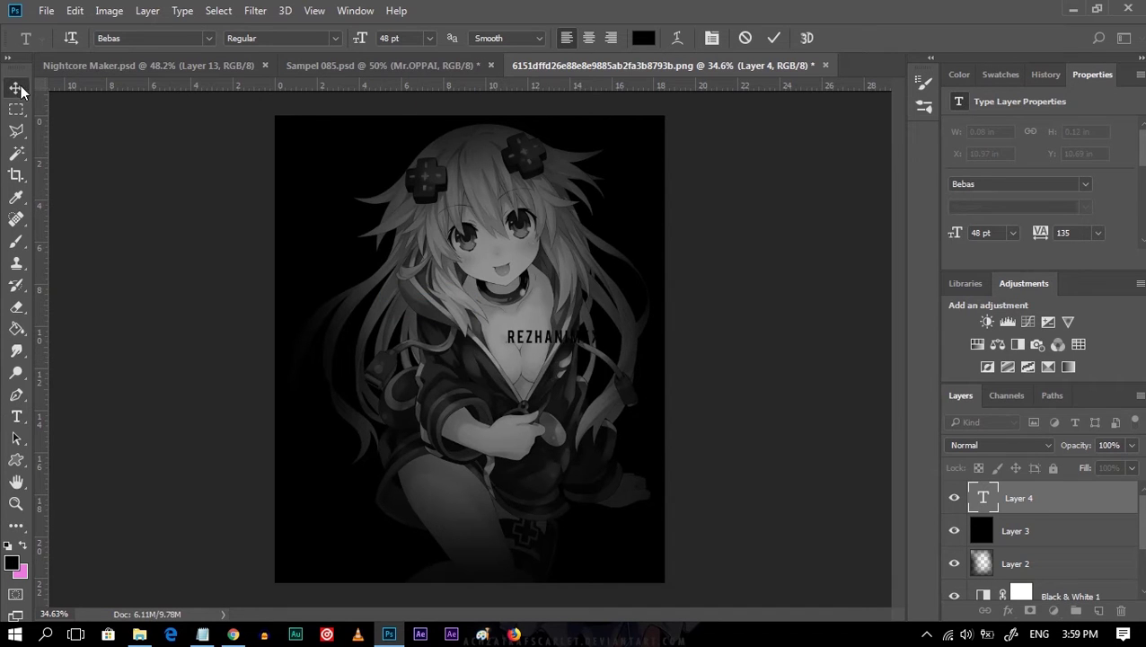
pyautogui.hotkey('ctrl', 'Return')
pyautogui.click(148, 38)
pyautogui.write('0')
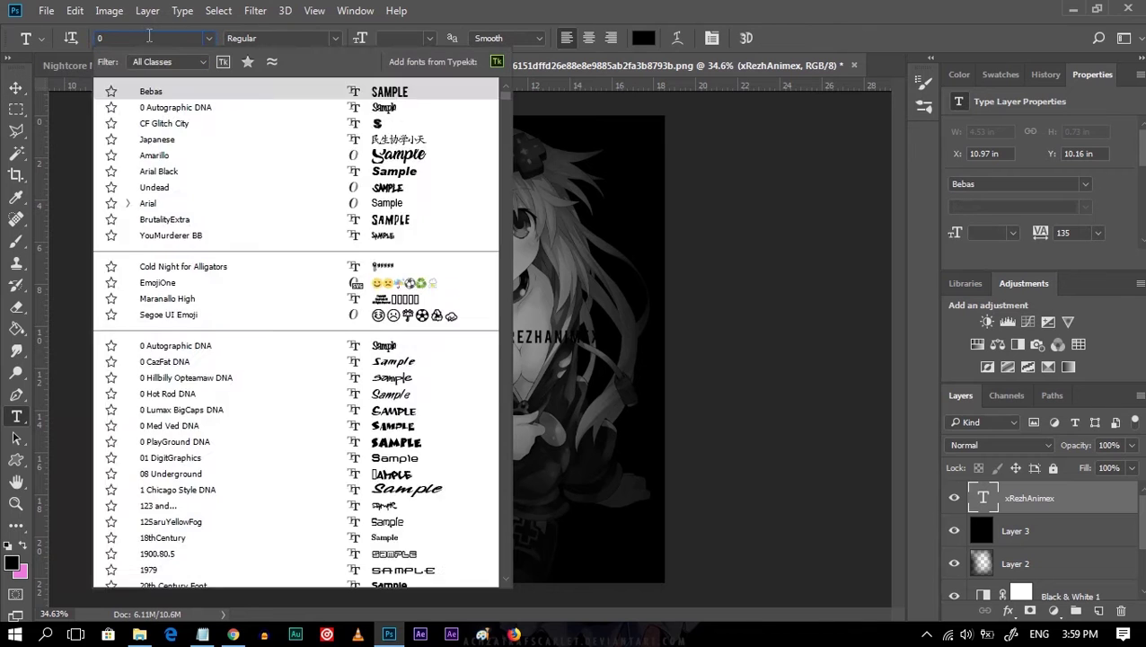
pyautogui.click(178, 91)
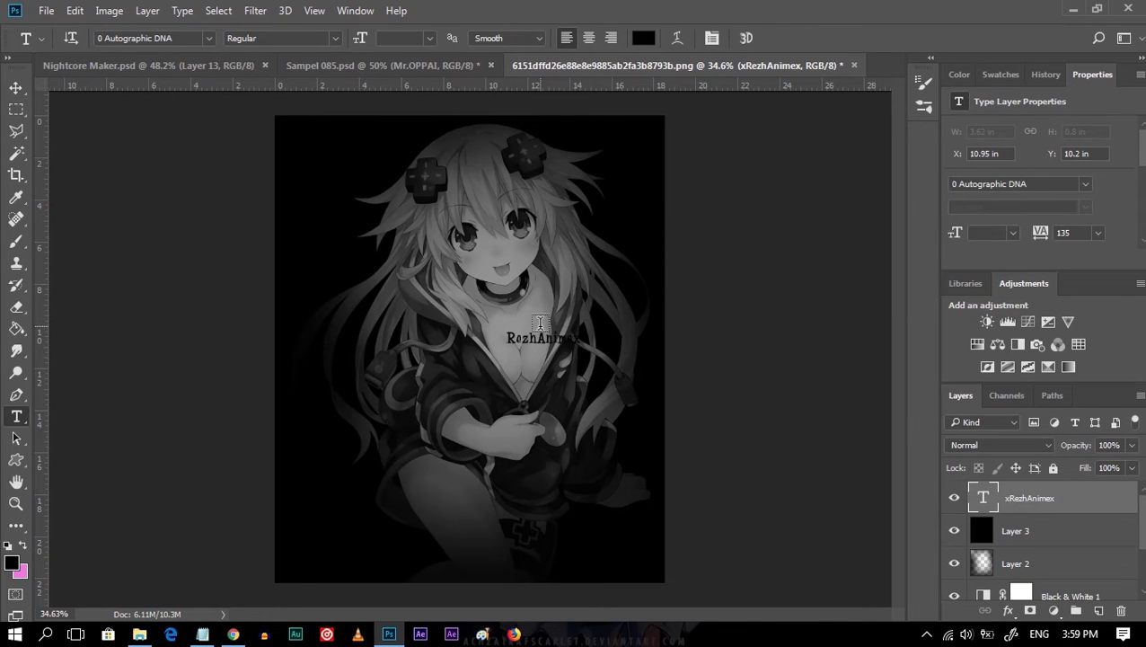
# Colour the watermark text pink and move it to the image centre.
pyautogui.click(540, 338)
pyautogui.click(643, 38)
pyautogui.click(785, 156)
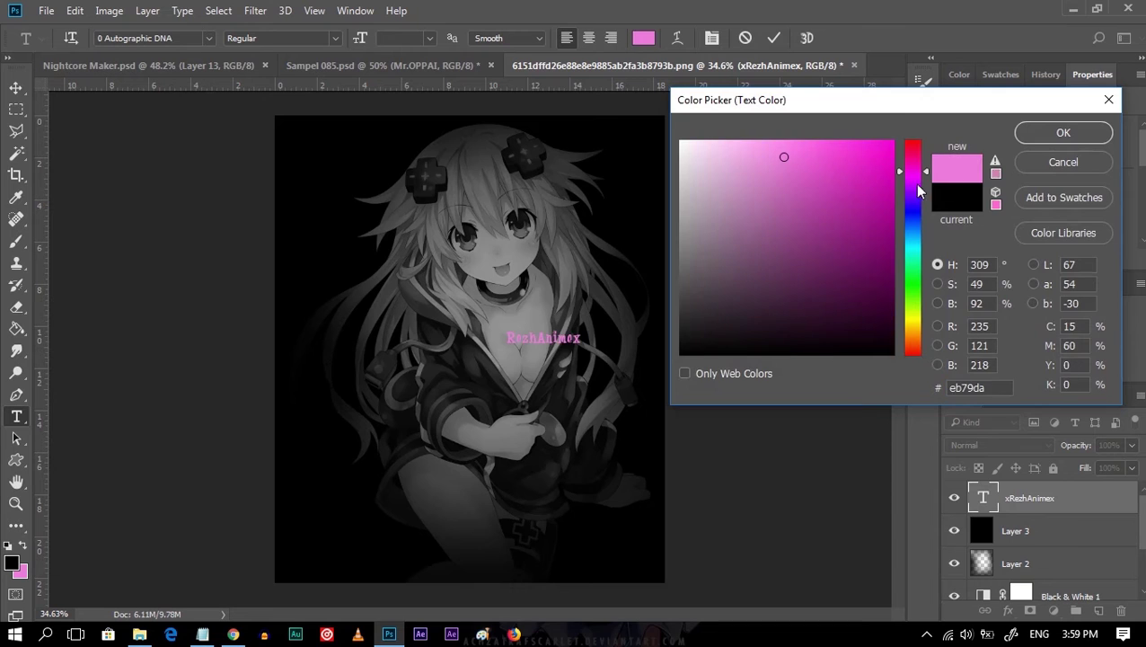
pyautogui.click(1027, 133)
pyautogui.hotkey('ctrl', 'Return')
pyautogui.press('v')
pyautogui.moveTo(598, 359); pyautogui.dragTo(602, 363)
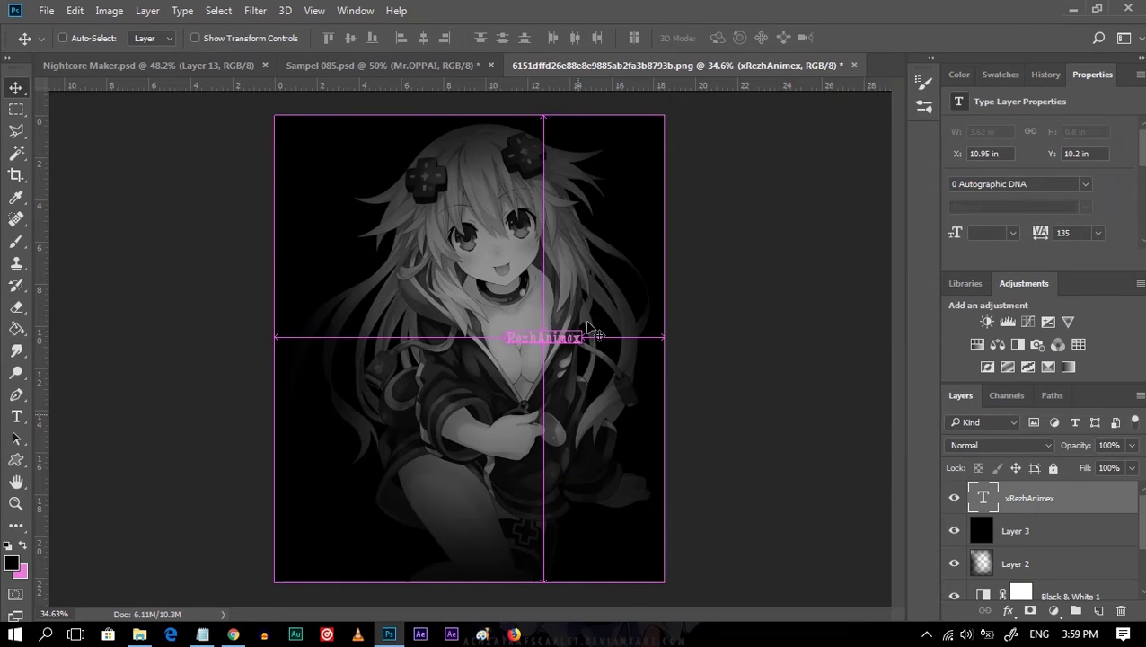
# Enlarge the pink watermark text with Free Transform and shift it left.
pyautogui.hotkey('ctrl', 't')
pyautogui.moveTo(506, 331); pyautogui.dragTo(472, 325)
pyautogui.press('Return')
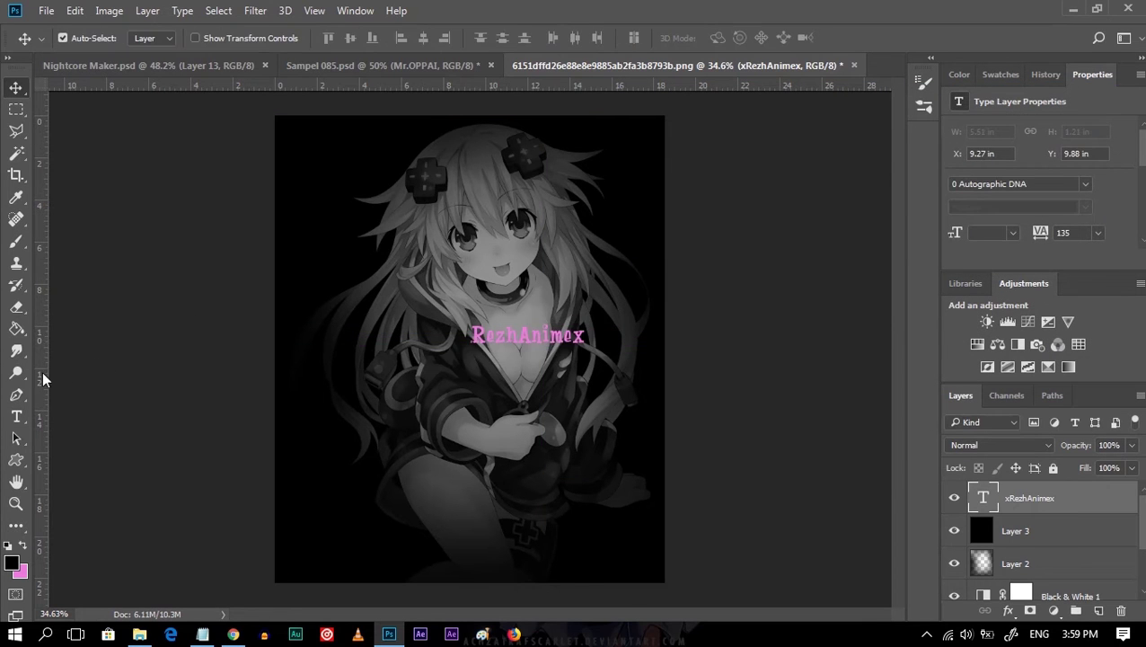
# Drag out guides marking margins near the top, left, right and bottom image edges.
pyautogui.moveTo(516, 88); pyautogui.dragTo(557, 116)
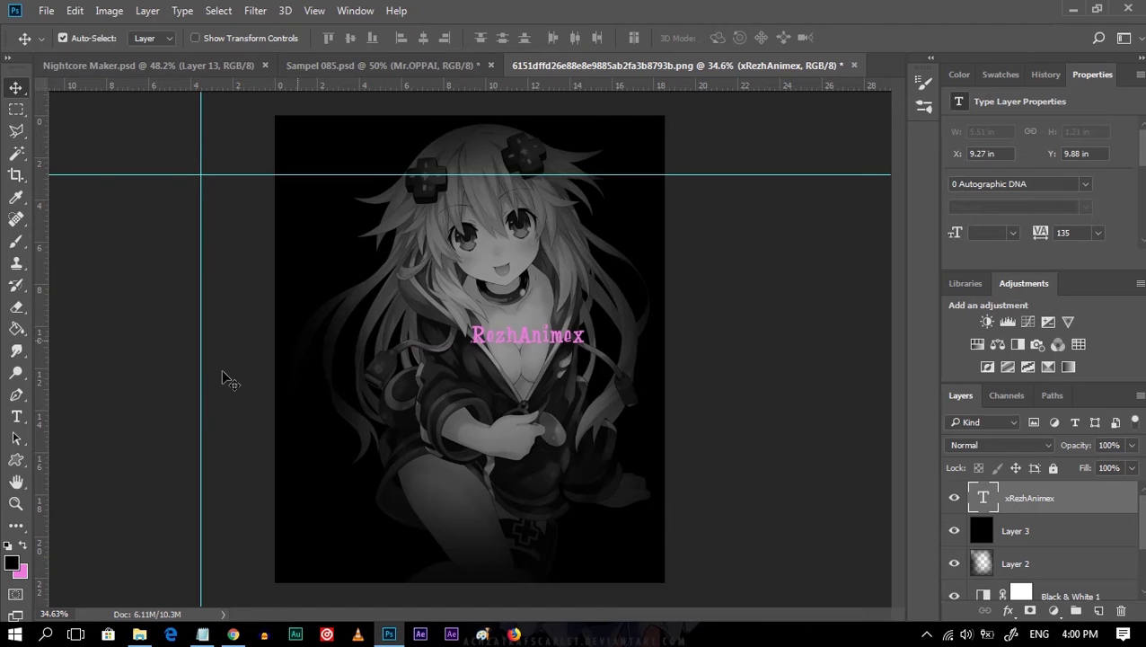
pyautogui.moveTo(47, 413); pyautogui.dragTo(652, 362)
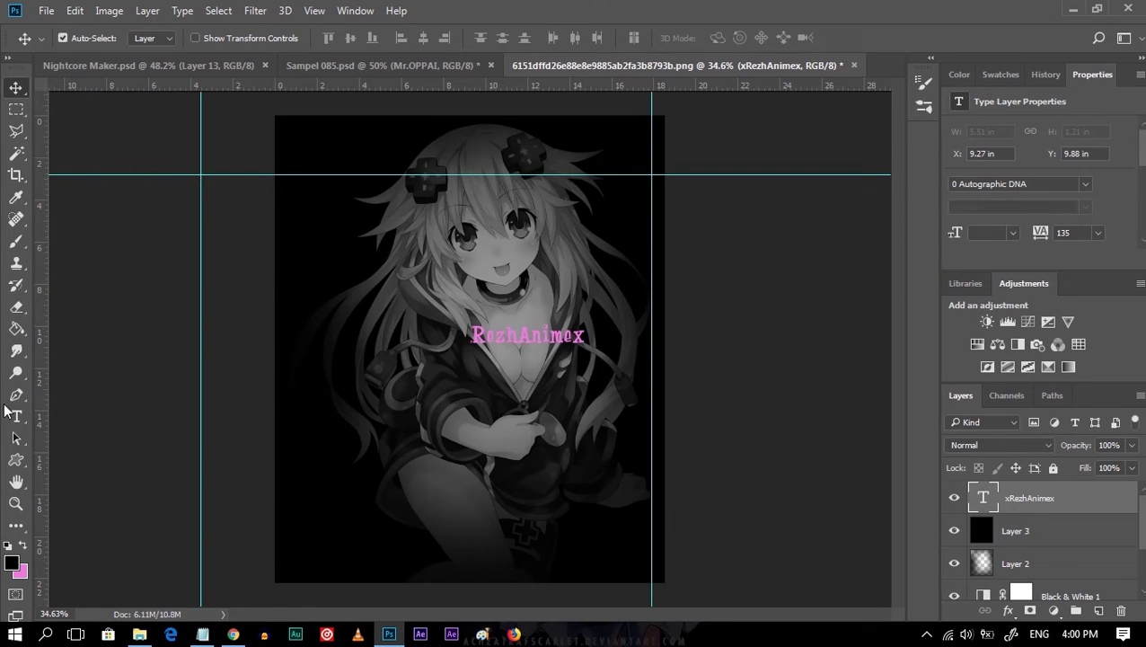
pyautogui.moveTo(42, 426); pyautogui.dragTo(290, 396)
pyautogui.moveTo(528, 86)
pyautogui.mouseDown()
pyautogui.moveTo(566, 112)
pyautogui.moveTo(548, 574)
pyautogui.mouseUp()
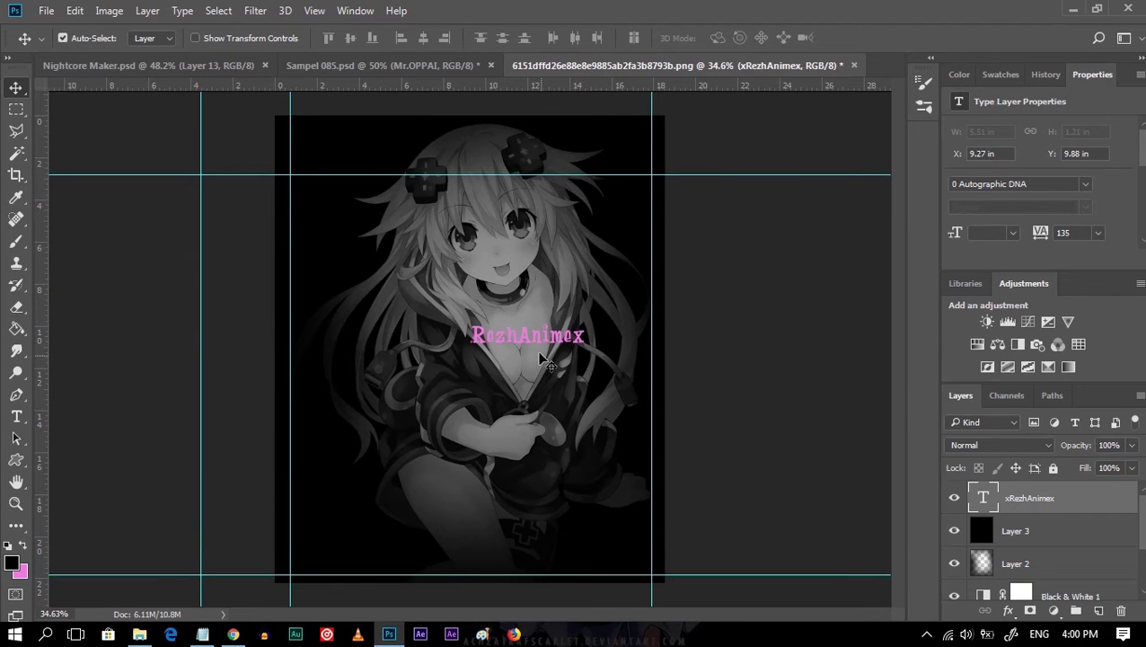
# Zoom in on the watermark text and shrink it to about 72% with Free Transform.
pyautogui.moveTo(530, 366)
pyautogui.mouseDown()
pyautogui.moveTo(639, 325)
pyautogui.moveTo(542, 416)
pyautogui.mouseUp()
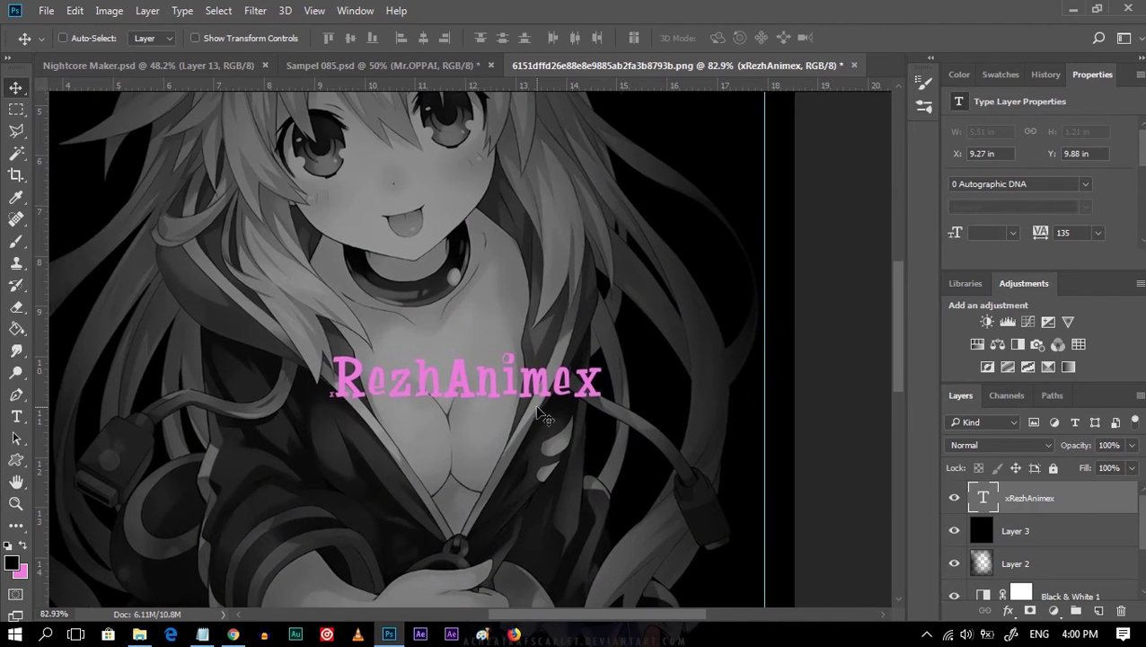
pyautogui.hotkey('ctrl', 't')
pyautogui.moveTo(603, 380)
pyautogui.mouseDown()
pyautogui.moveTo(479, 346)
pyautogui.moveTo(485, 432)
pyautogui.moveTo(540, 385)
pyautogui.moveTo(525, 365)
pyautogui.mouseUp()
# Confirm the smaller, slightly tilted RezhAnimex text and apply an Arc warp.
pyautogui.press('Return')
pyautogui.press('t')
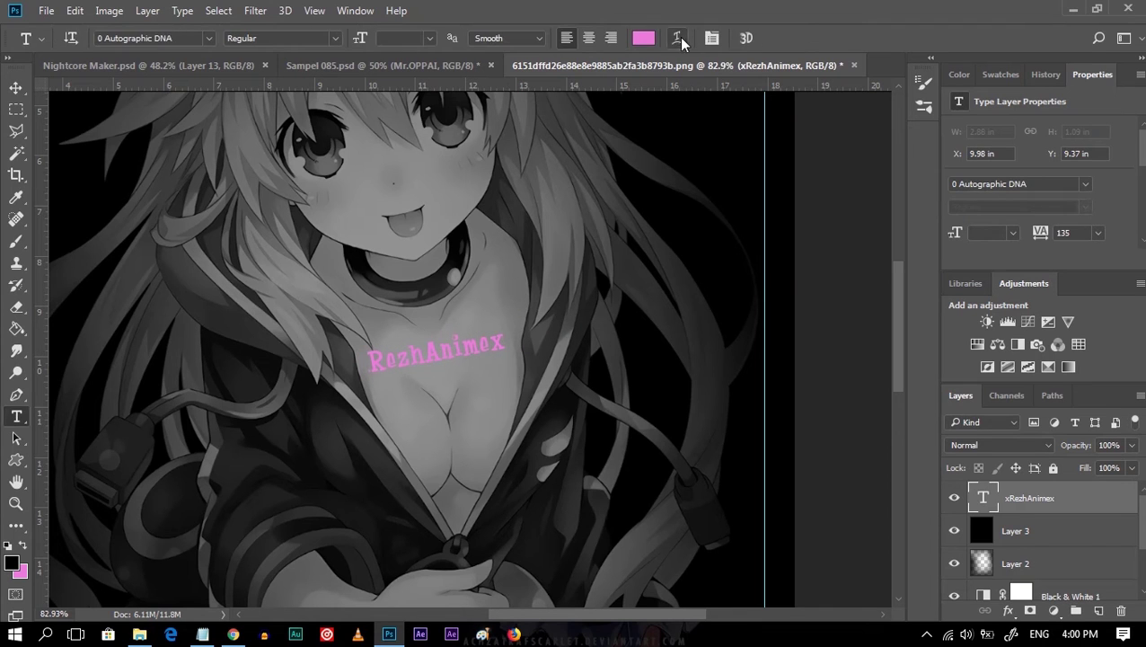
pyautogui.click(680, 38)
pyautogui.click(952, 183)
pyautogui.click(927, 235)
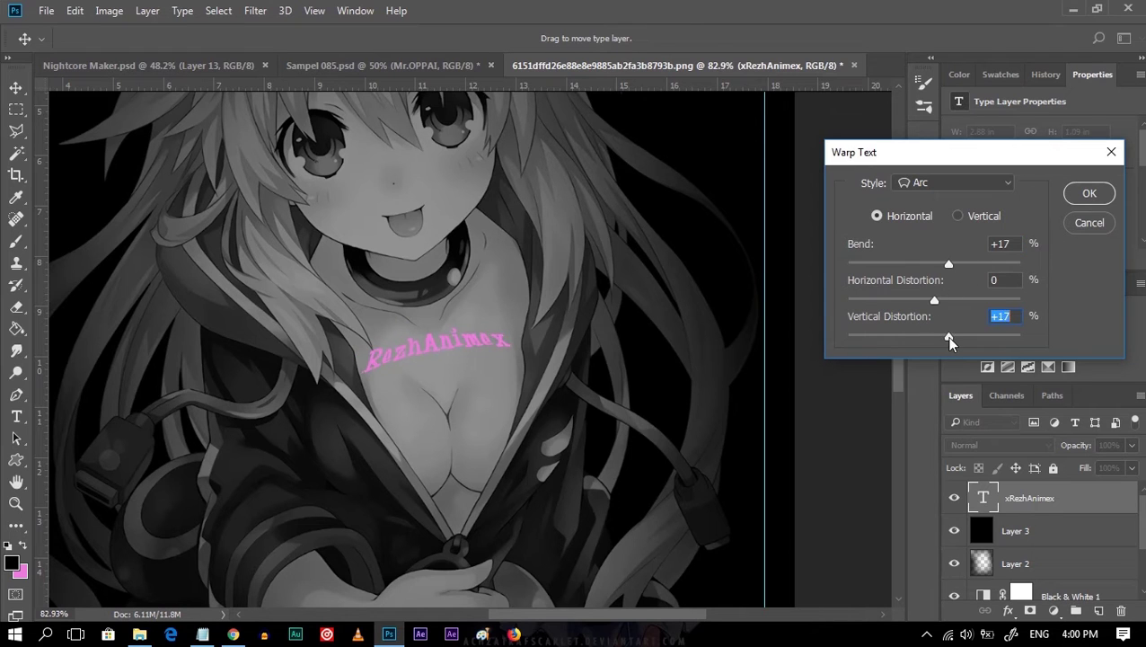
pyautogui.press('Return')
# Set the arc bend to +17, then nudge and slightly shrink the text on the chest.
pyautogui.click(681, 40)
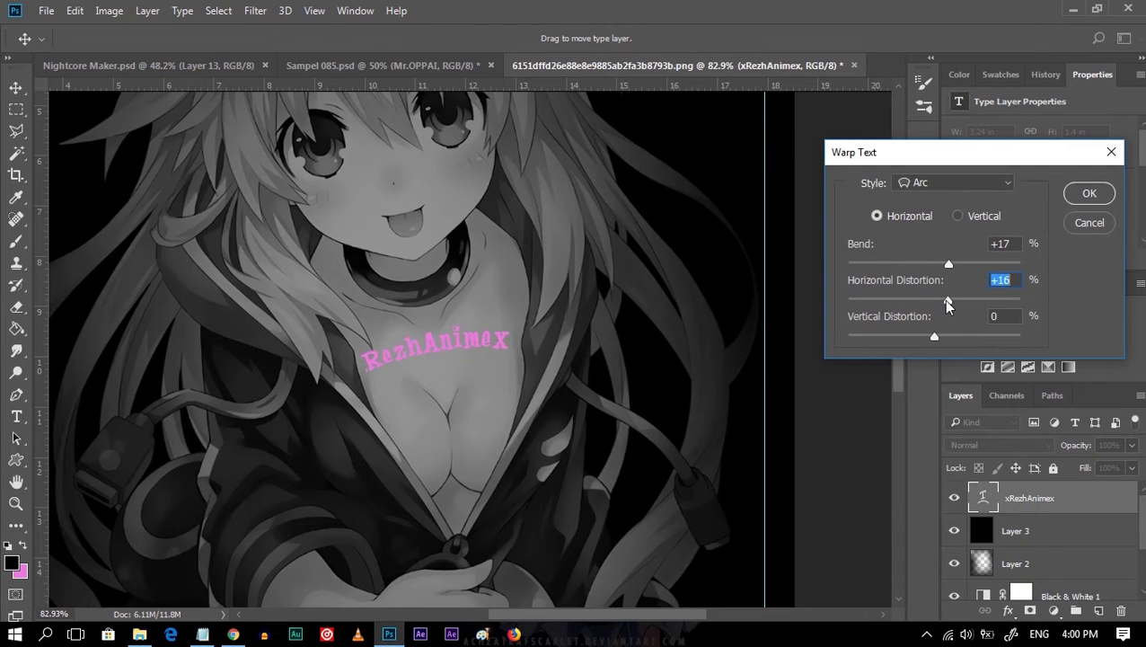
pyautogui.click(1093, 192)
pyautogui.moveTo(511, 349); pyautogui.dragTo(500, 352)
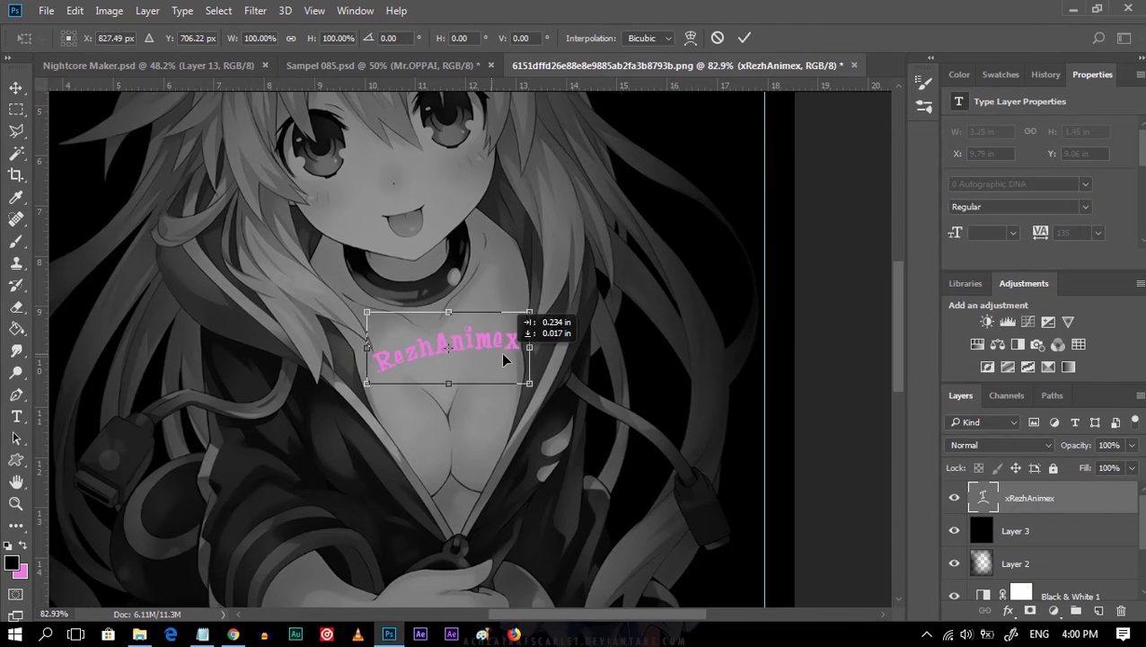
pyautogui.click(529, 315)
pyautogui.moveTo(543, 306)
pyautogui.mouseDown()
pyautogui.moveTo(516, 377)
pyautogui.moveTo(478, 360)
pyautogui.mouseUp()
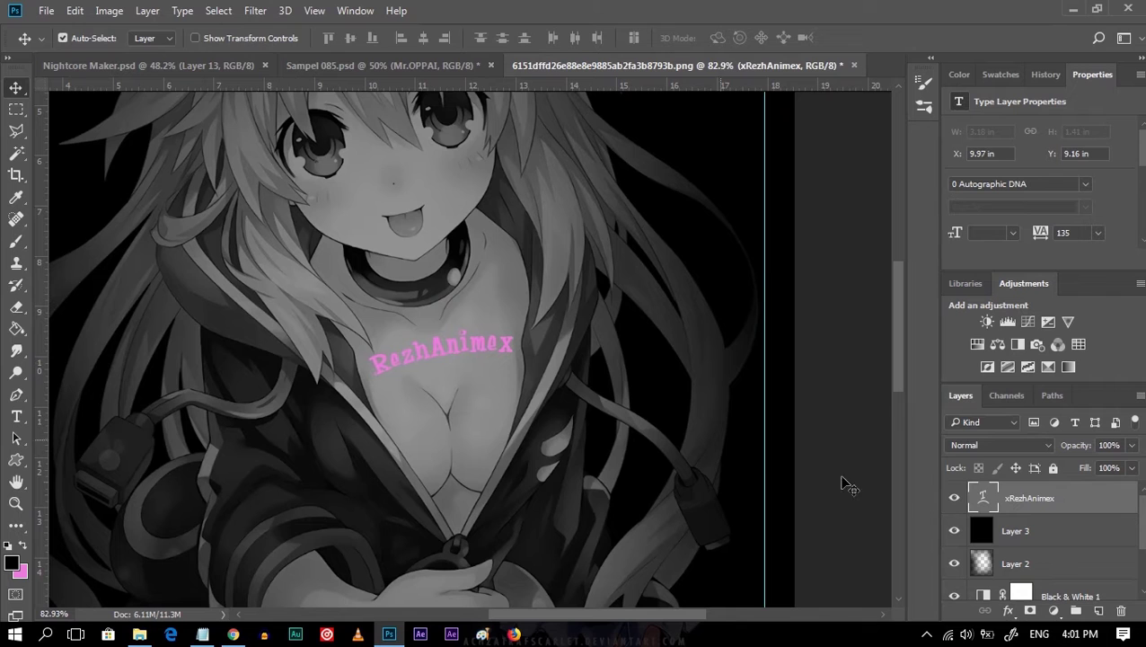
# Duplicate the text layer and set both copies to Linear Dodge (Add).
pyautogui.press('t')
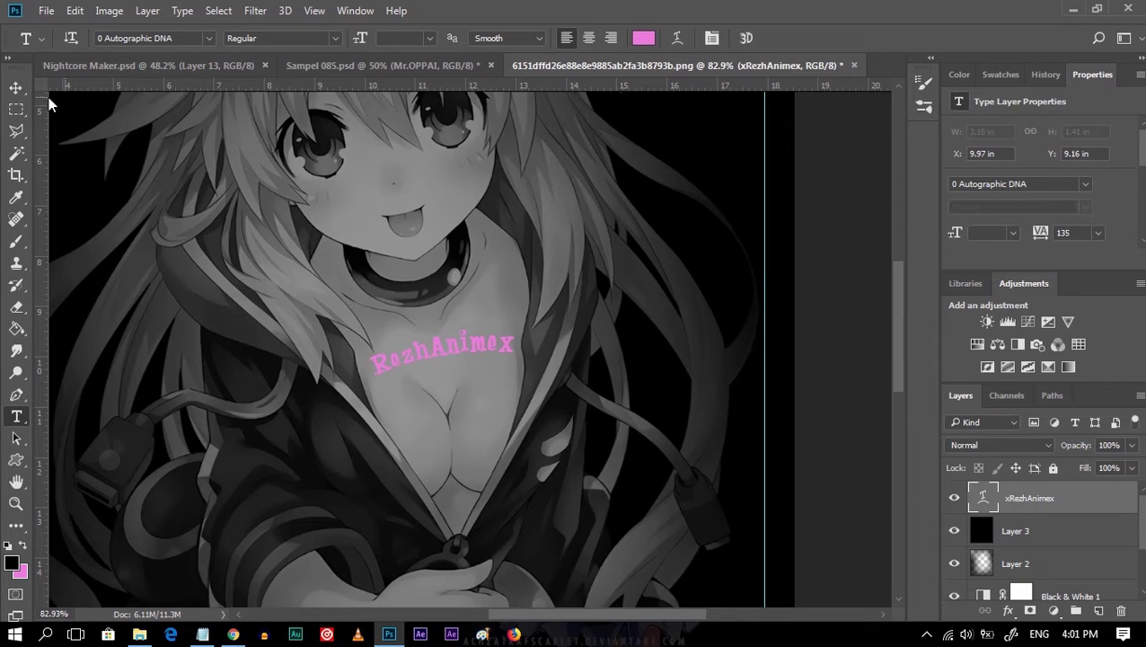
pyautogui.press('v')
pyautogui.hotkey('ctrl', 'j')
pyautogui.click(1029, 530)
pyautogui.click(1000, 445)
pyautogui.click(1021, 242)
pyautogui.click(1086, 501)
pyautogui.click(961, 445)
pyautogui.click(1006, 245)
# Rasterize the text copy and apply a Gaussian Blur to it.
pyautogui.click(255, 10)
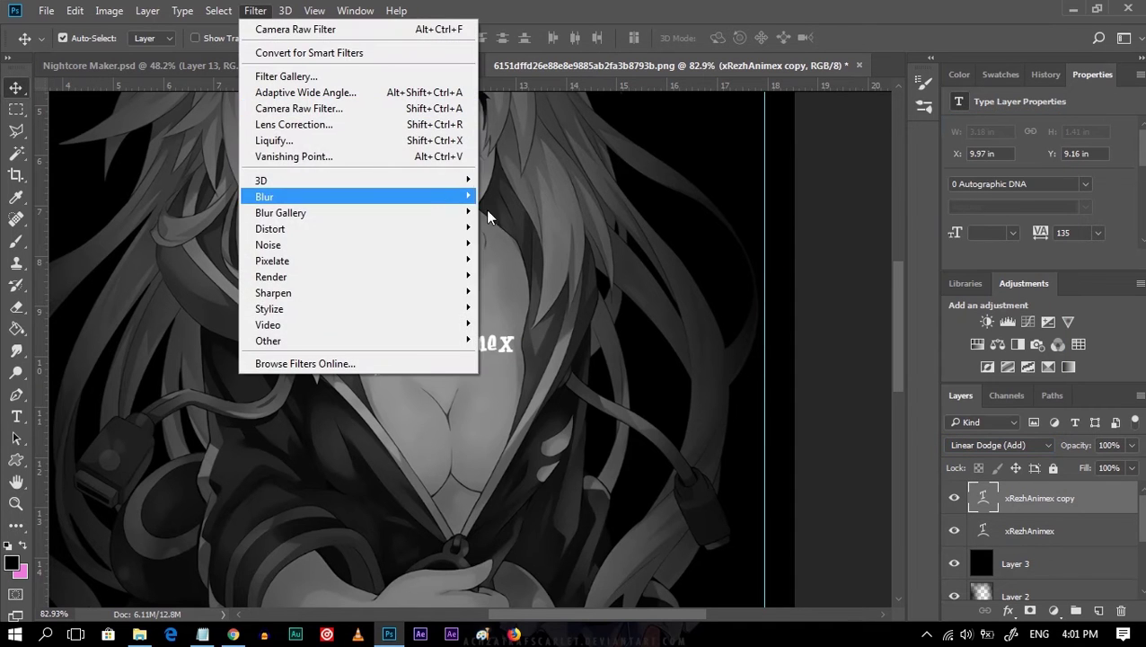
pyautogui.click(539, 256)
pyautogui.click(560, 256)
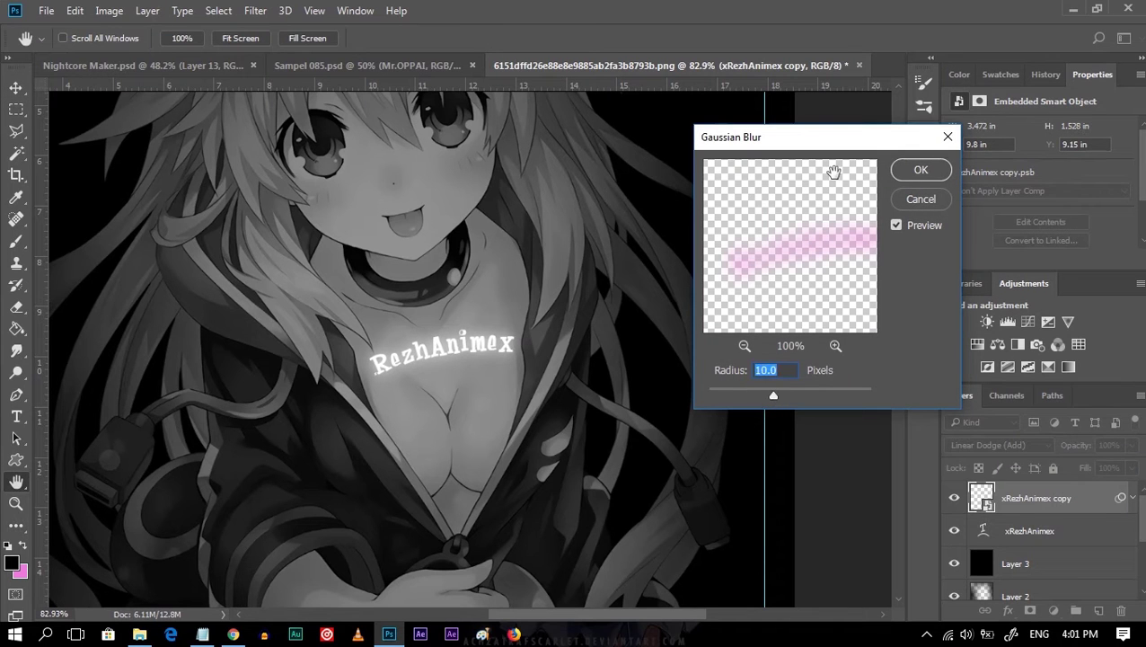
pyautogui.click(903, 173)
# Return the original to Normal blending, delete the blurred copy and fix the text to RezhAnimex.
pyautogui.click(1132, 499)
pyautogui.click(1033, 530)
pyautogui.click(997, 445)
pyautogui.click(965, 117)
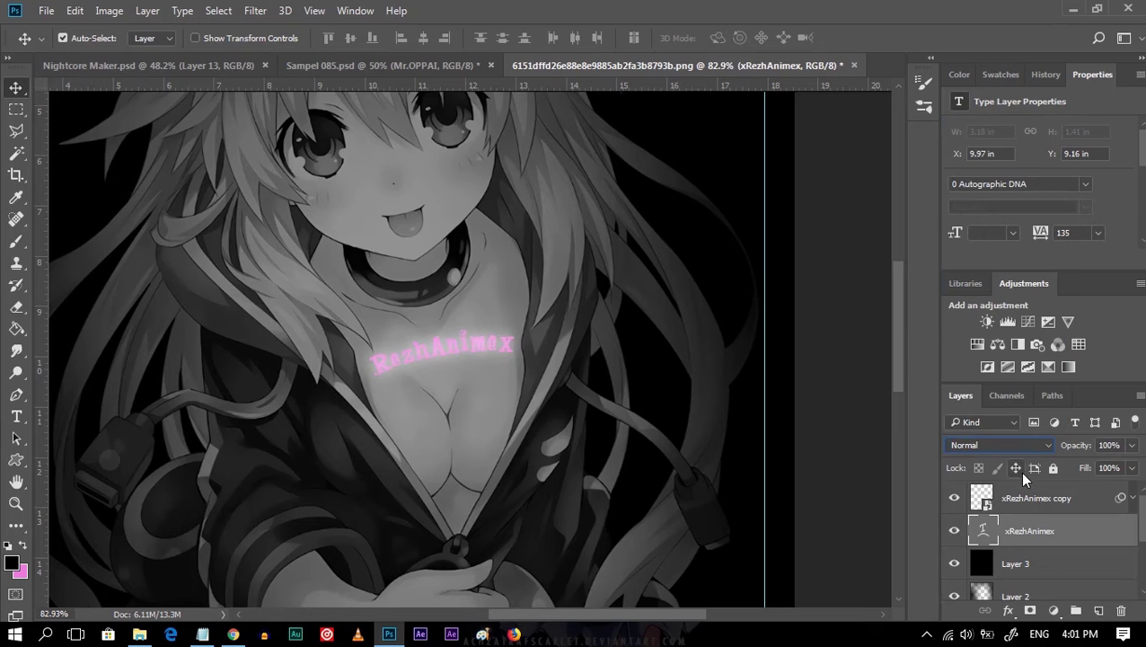
pyautogui.press('Delete')
pyautogui.press('t')
pyautogui.hotkey('ctrl', 'Return')
pyautogui.press('v')
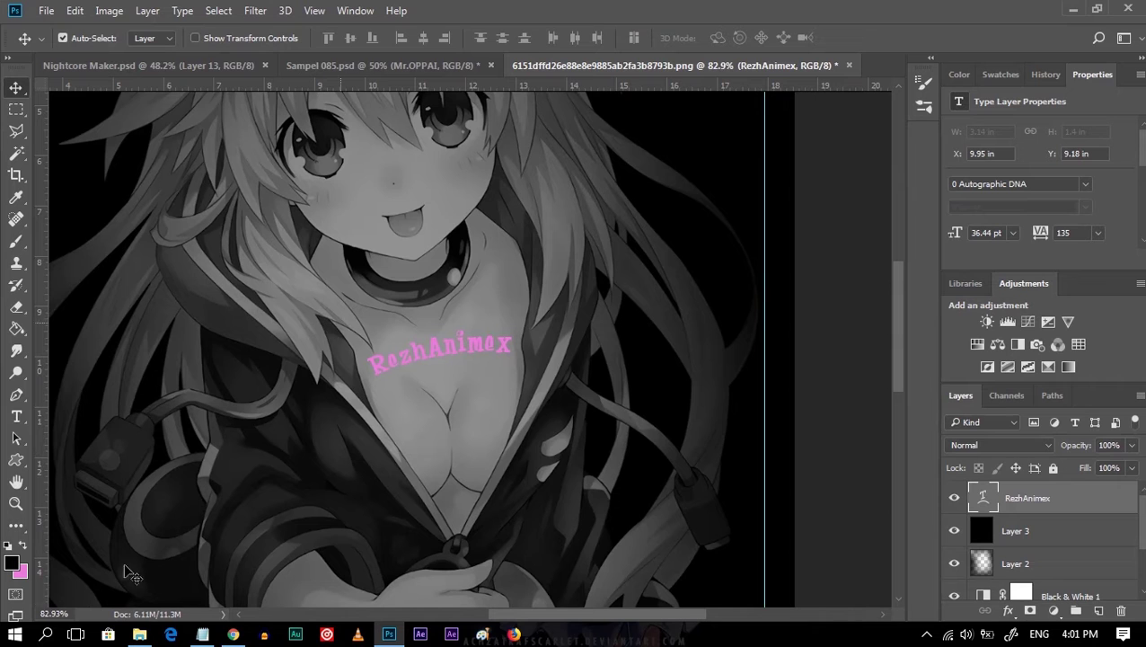
# Recolour the RezhAnimex text to saturated magenta #d349f1.
pyautogui.click(17, 565)
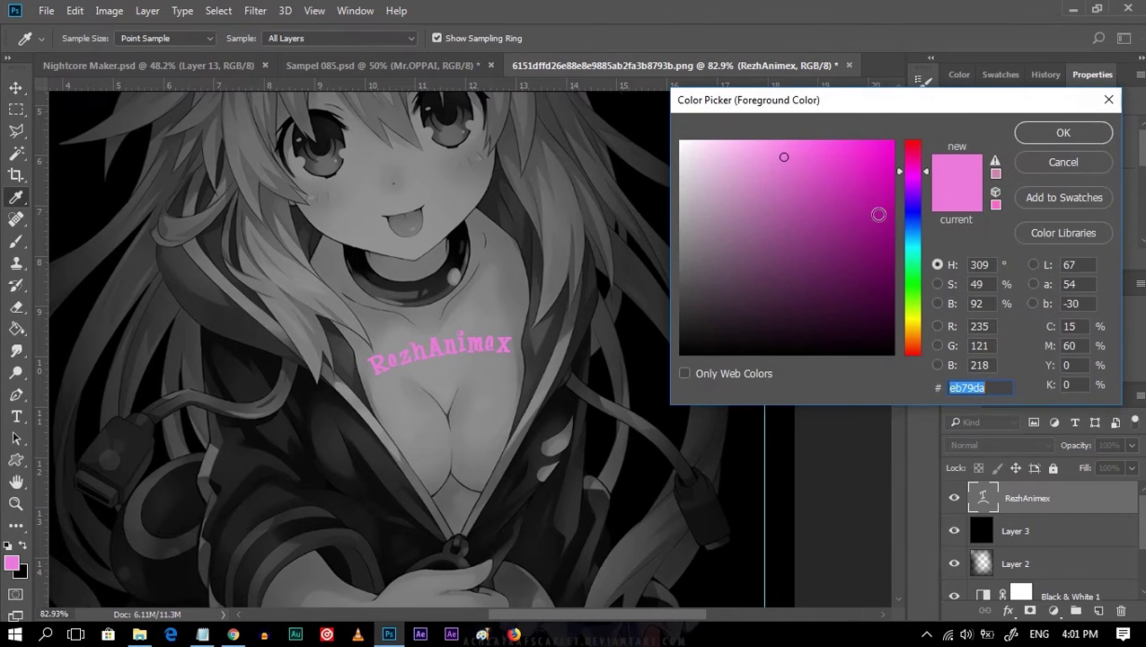
pyautogui.click(829, 150)
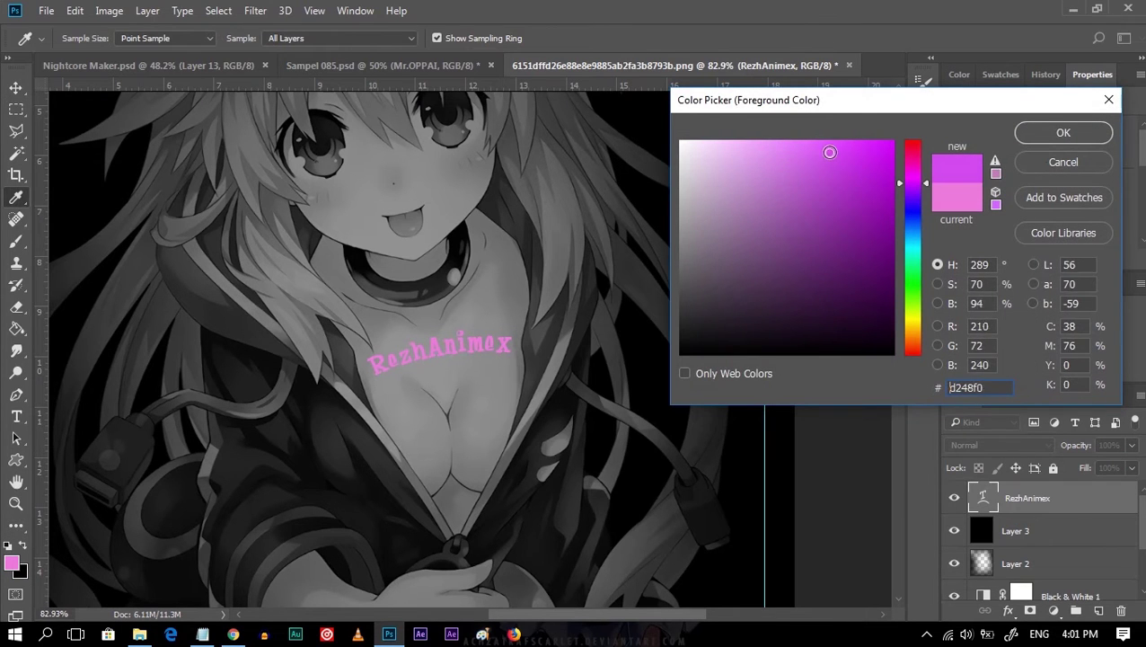
pyautogui.click(1062, 132)
pyautogui.press('t')
pyautogui.doubleClick(441, 352)
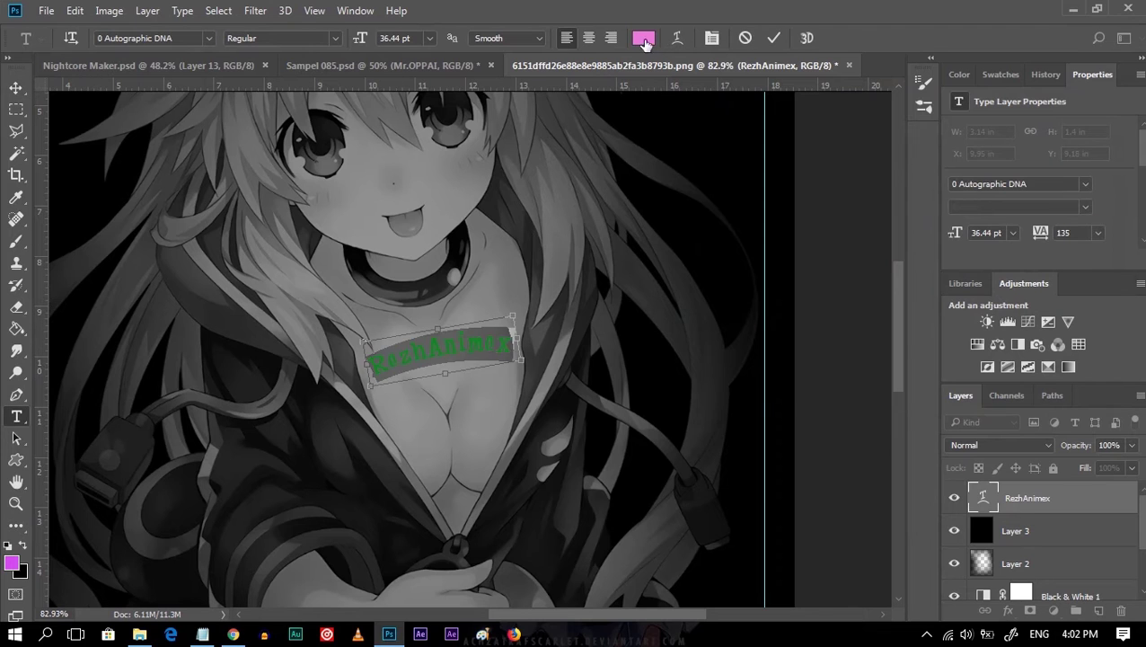
pyautogui.click(643, 38)
pyautogui.click(830, 152)
pyautogui.click(1063, 132)
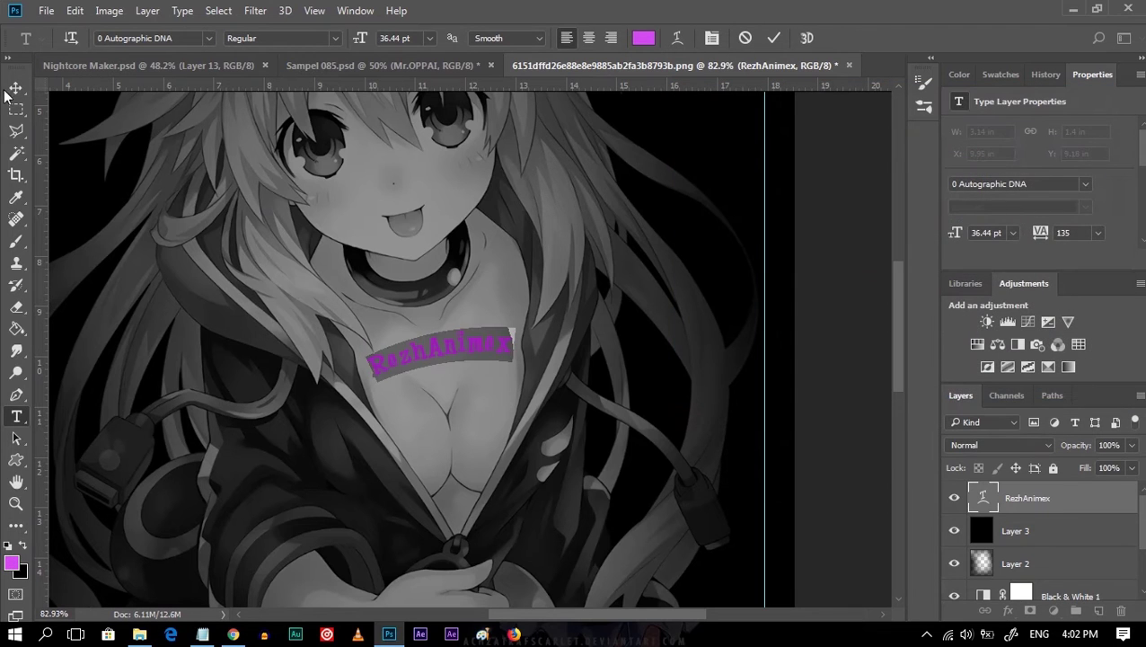
pyautogui.click(17, 88)
# Set the text layer to Linear Dodge (Add) and duplicate it.
pyautogui.click(997, 445)
pyautogui.click(988, 220)
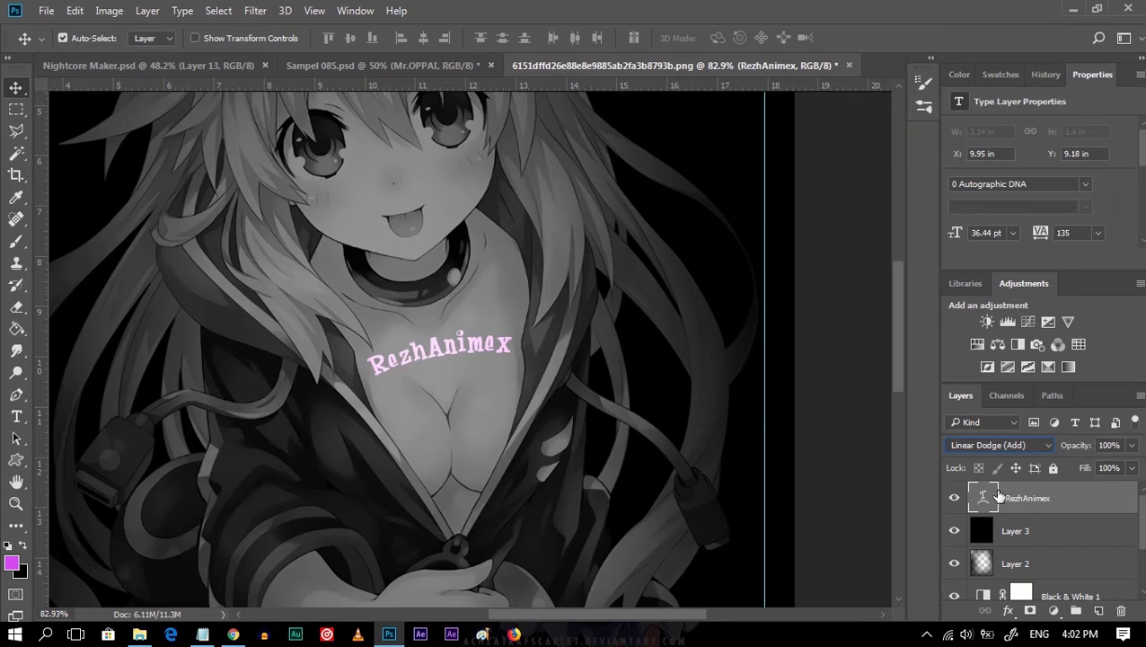
pyautogui.hotkey('ctrl', 'j')
# Abandon a blur attempt on the copy and undo back to one text layer.
pyautogui.click(255, 10)
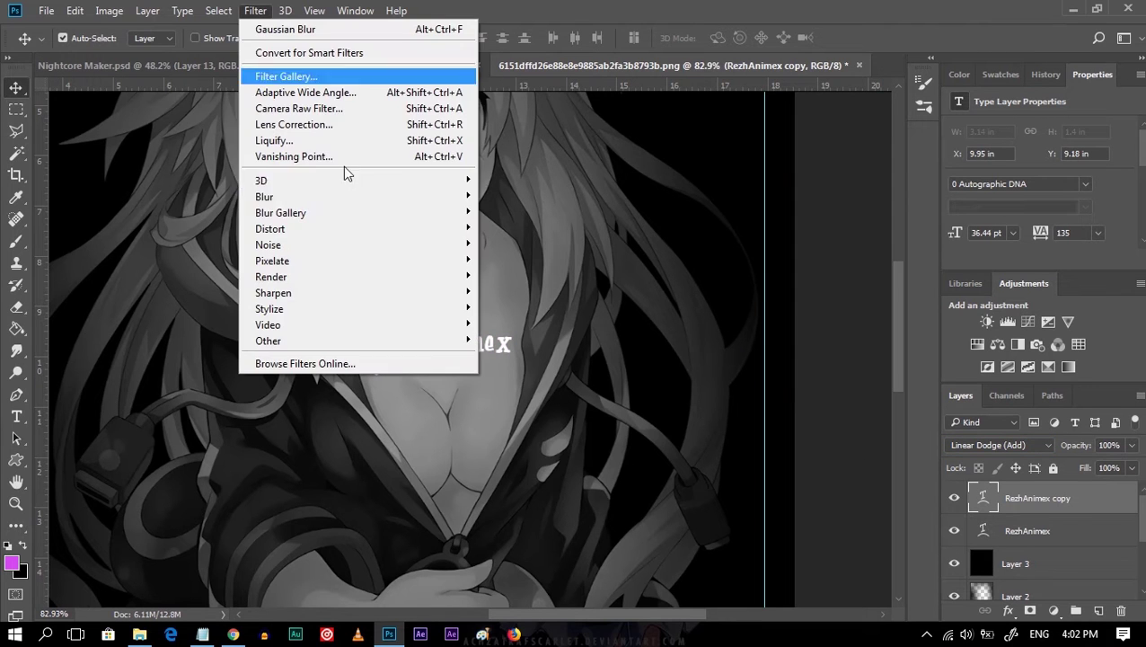
pyautogui.click(510, 253)
pyautogui.click(526, 254)
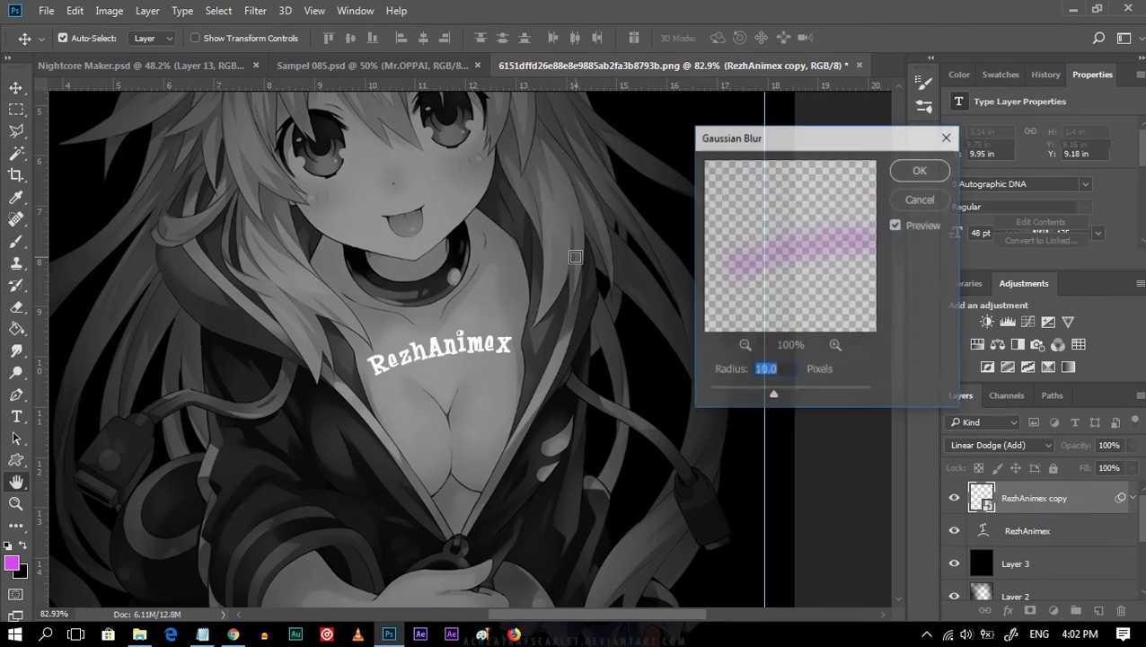
pyautogui.click(927, 199)
pyautogui.hotkey('ctrl', 'z')
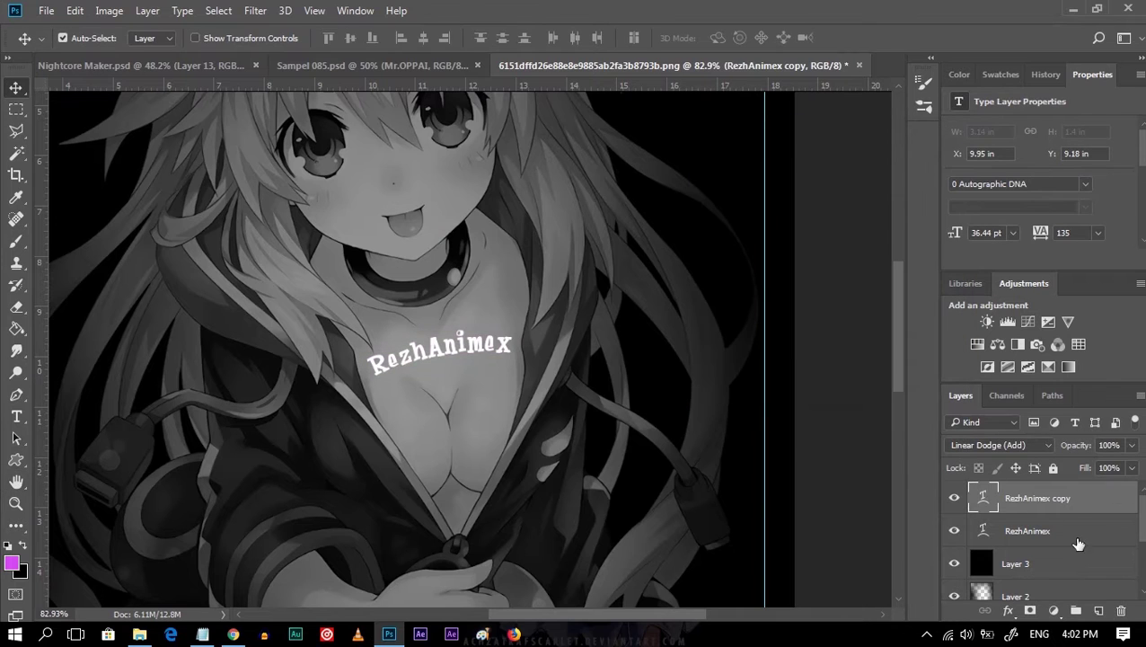
pyautogui.hotkey('ctrl', 'z')
# Rasterize the RezhAnimex text layer and set it to Color Dodge blending.
pyautogui.rightClick(1037, 510)
pyautogui.click(485, 414)
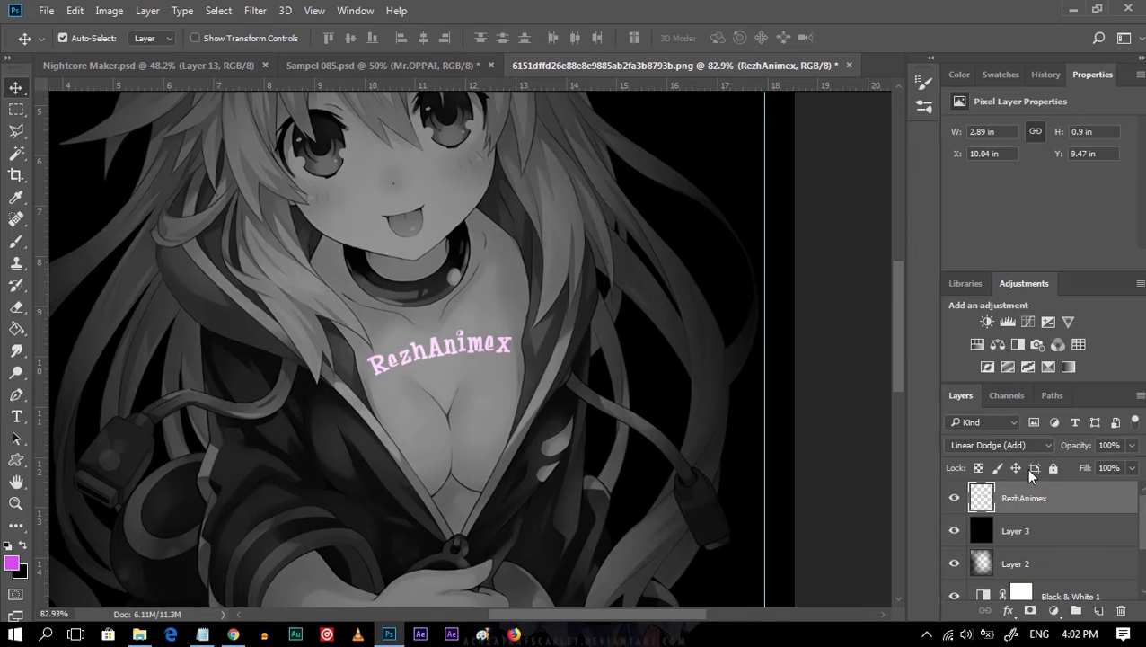
pyautogui.hotkey('ctrl', 'z')
pyautogui.click(997, 444)
pyautogui.click(981, 115)
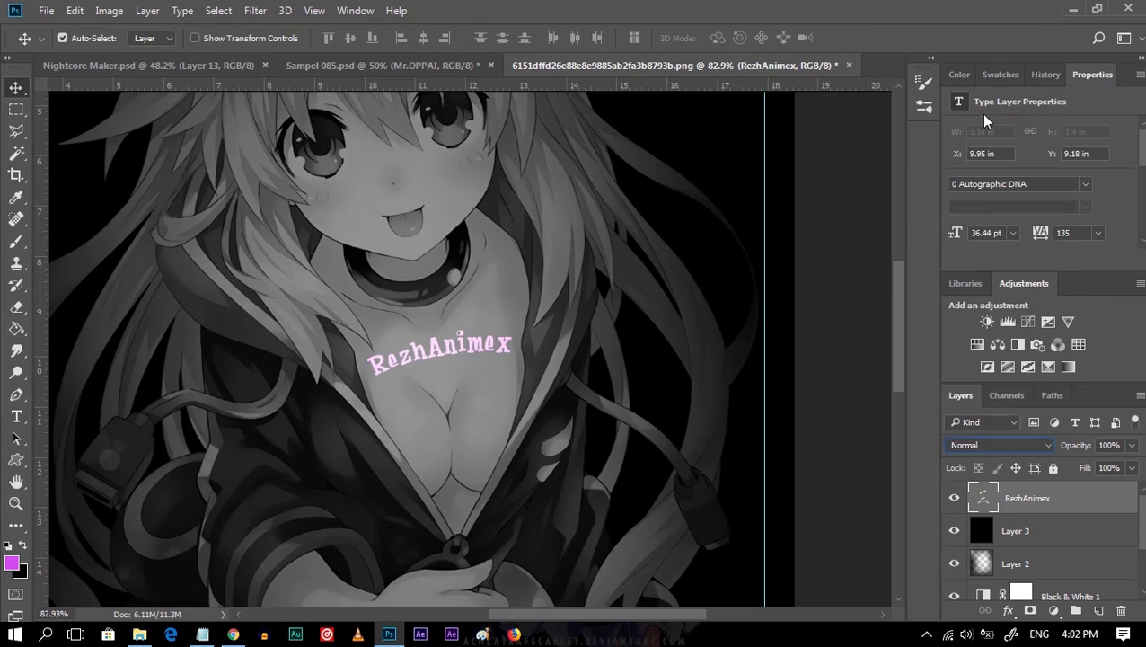
pyautogui.rightClick(1046, 497)
pyautogui.click(734, 353)
pyautogui.click(1011, 445)
pyautogui.click(1006, 339)
# Duplicate the rasterized text and give the copy a 5 pixel Gaussian Blur.
pyautogui.scroll(-1, 987, 446)
pyautogui.hotkey('ctrl', 'j')
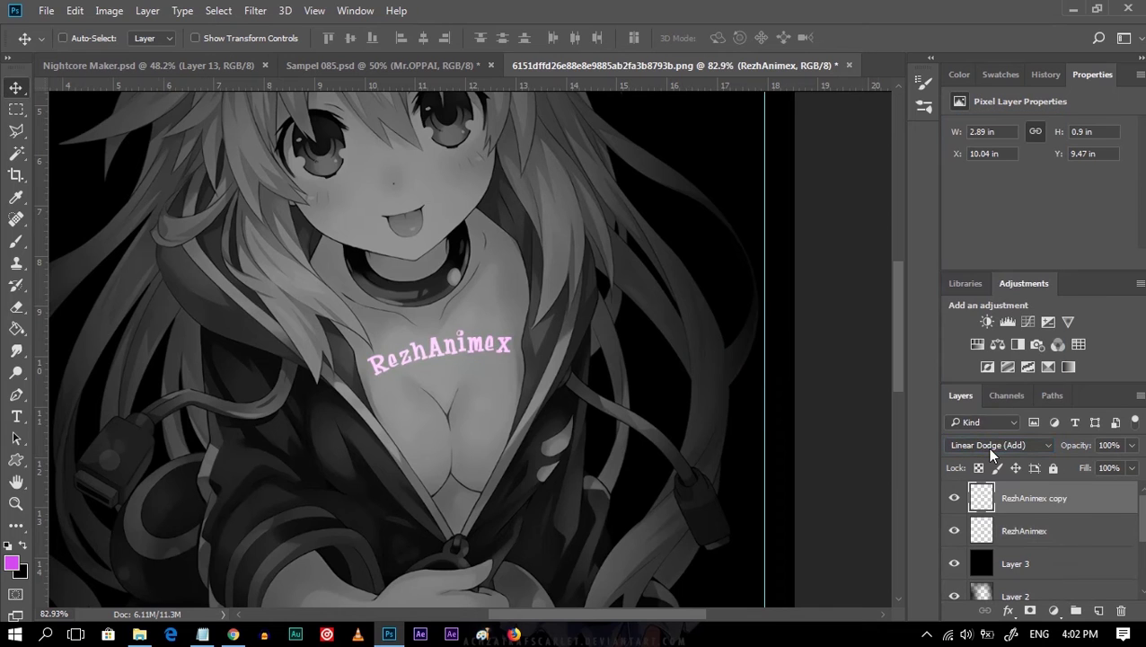
pyautogui.click(255, 10)
pyautogui.click(519, 260)
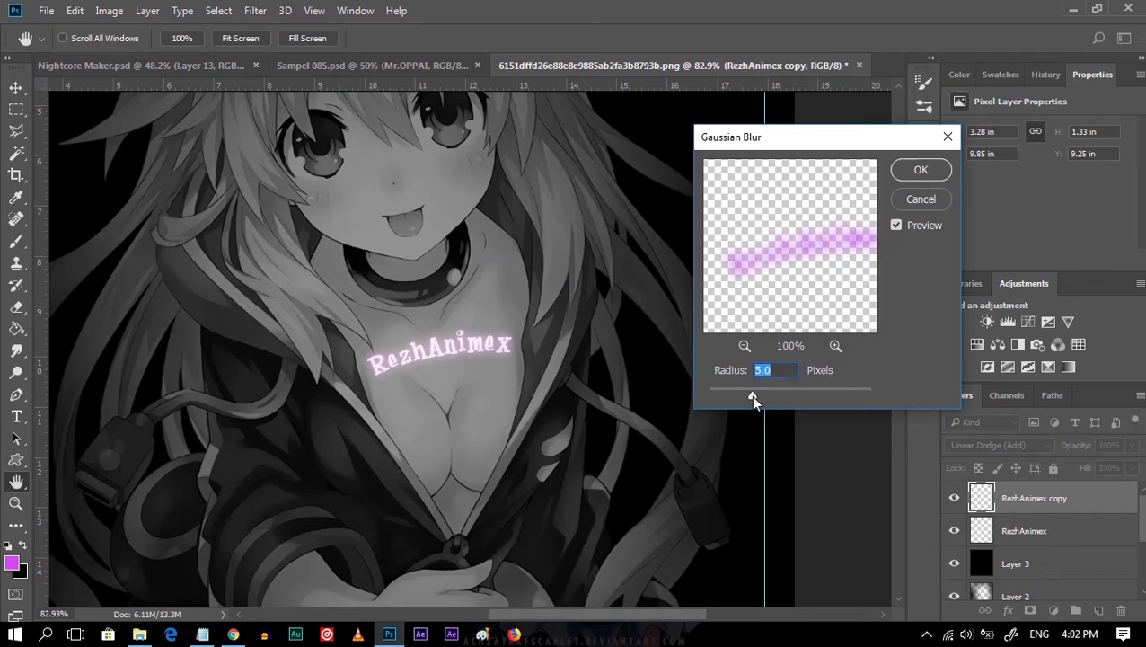
pyautogui.click(921, 169)
# Lower the original RezhAnimex layer's opacity slightly.
pyautogui.click(1033, 531)
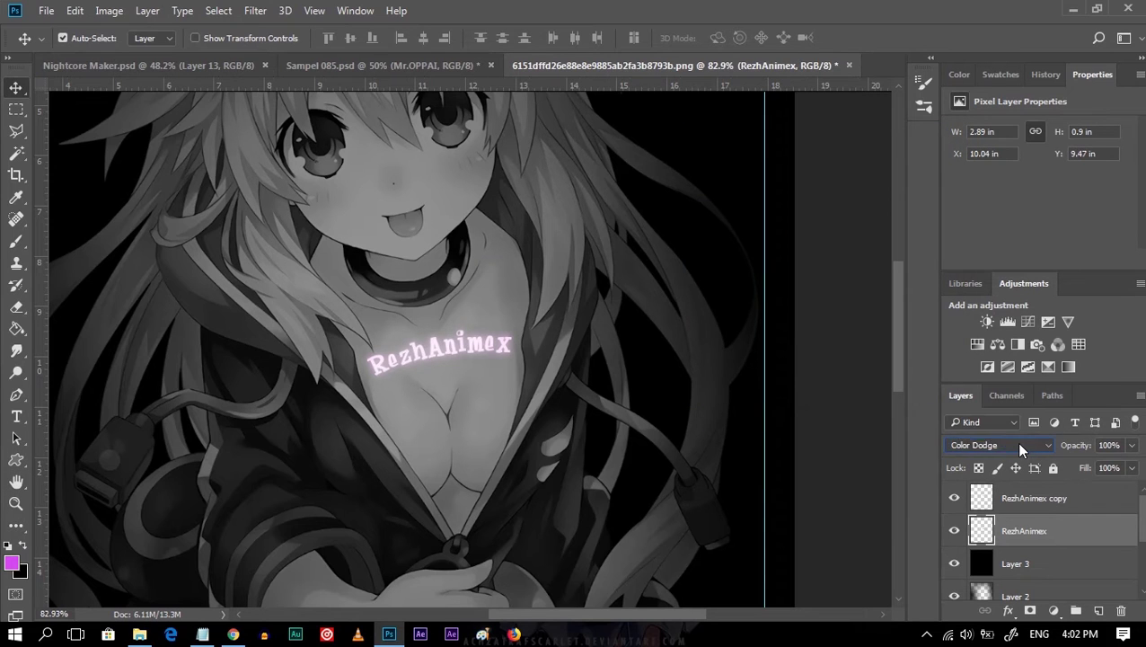
pyautogui.scroll(-1, 1015, 446)
pyautogui.scroll(-1, 1015, 445)
pyautogui.scroll(-1, 1015, 445)
pyautogui.scroll(-1, 1015, 446)
pyautogui.scroll(-2, 1016, 441)
pyautogui.scroll(-3, 1015, 441)
pyautogui.scroll(8, 1015, 441)
pyautogui.scroll(10, 1015, 441)
pyautogui.click(1133, 467)
pyautogui.moveTo(1135, 451); pyautogui.dragTo(1133, 452)
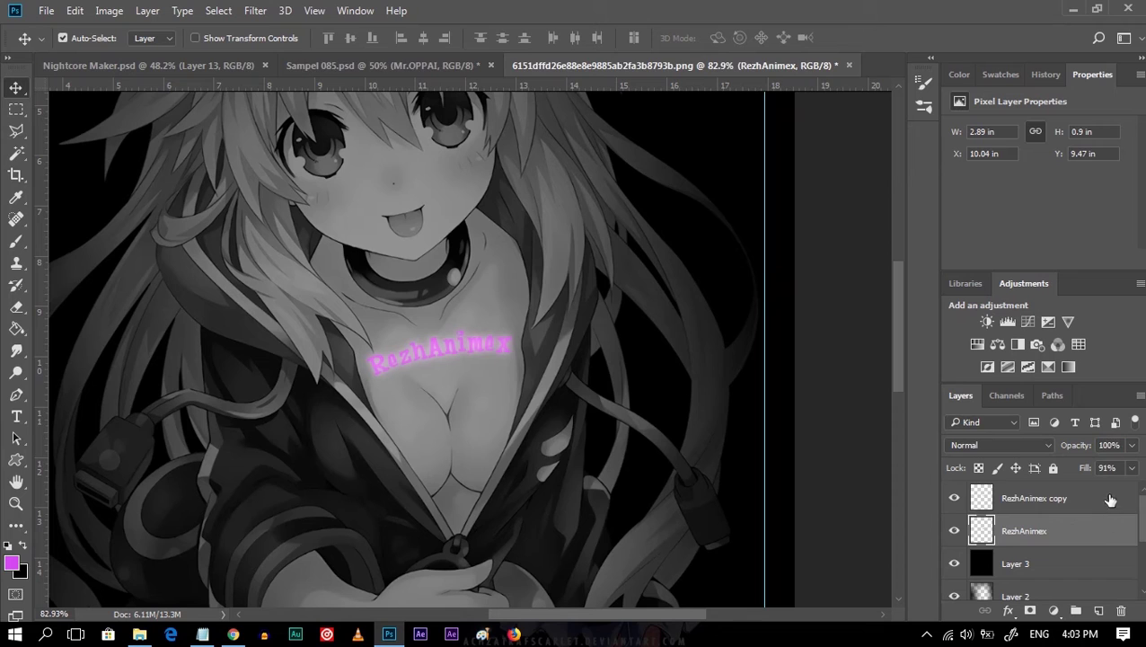
# Compare the two text layers, adjust the original's fill, and open its blend mode list.
pyautogui.click(1114, 499)
pyautogui.click(1063, 531)
pyautogui.click(1134, 468)
pyautogui.click(1087, 501)
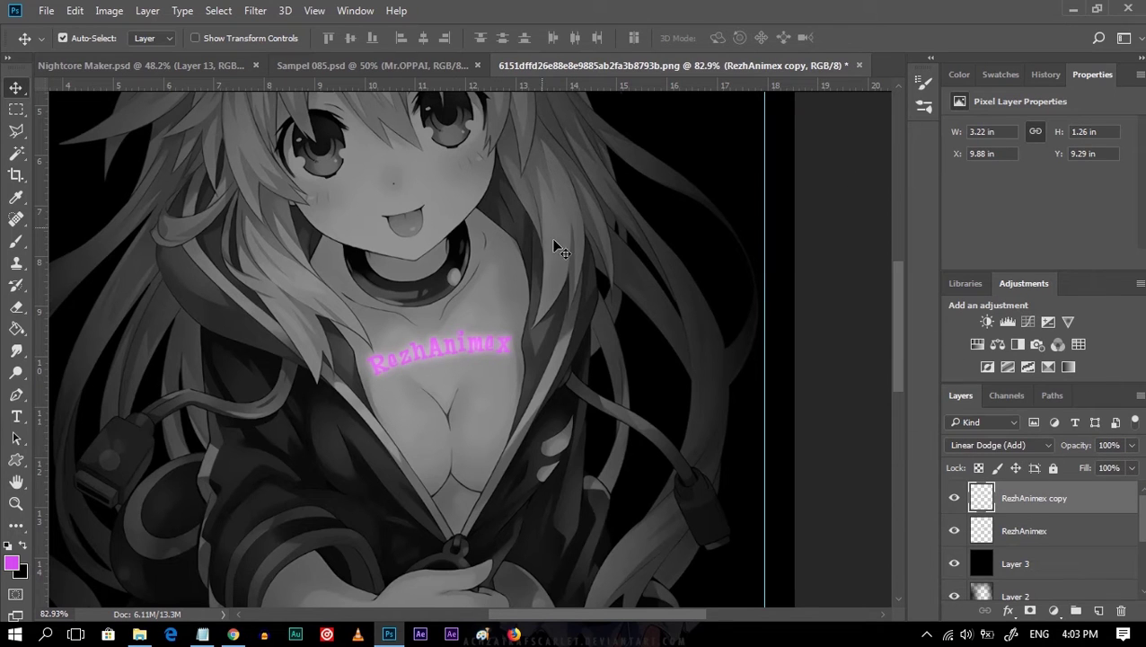
pyautogui.click(1062, 531)
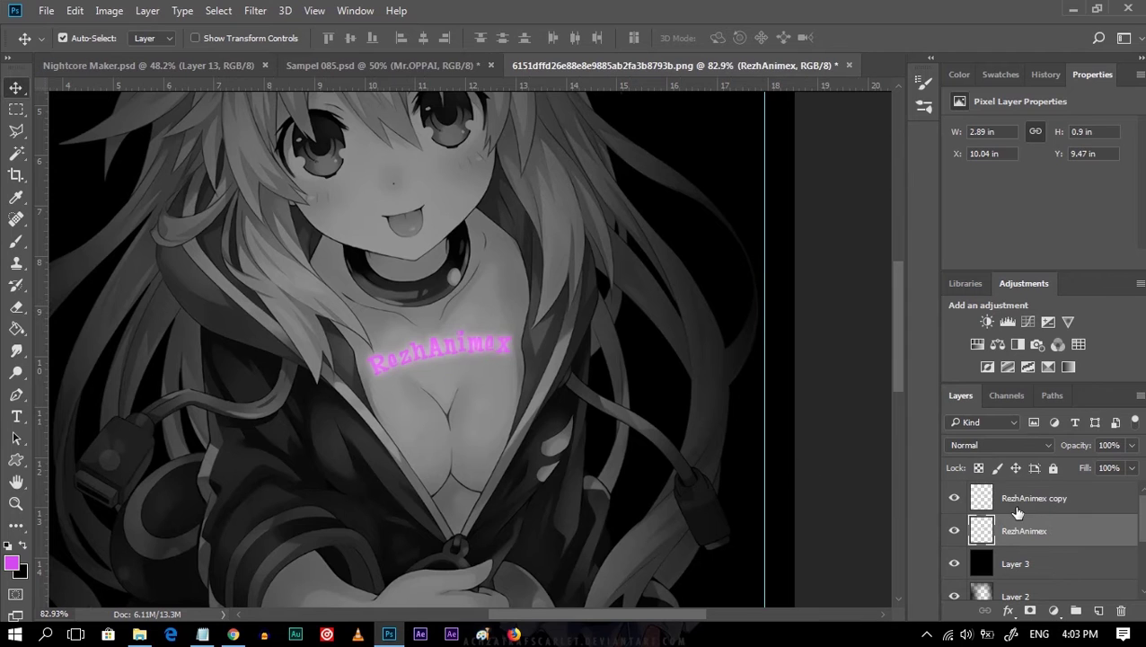
pyautogui.click(1015, 501)
pyautogui.click(1033, 528)
pyautogui.scroll(-4, 1004, 443)
pyautogui.scroll(-5, 1004, 443)
pyautogui.scroll(-5, 1005, 443)
pyautogui.scroll(-5, 1006, 445)
pyautogui.click(1002, 445)
# Set RezhAnimex to Linear Dodge (Add), try a magenta Linear Dodge Color Overlay, then discard it.
pyautogui.click(1013, 249)
pyautogui.doubleClick(1060, 530)
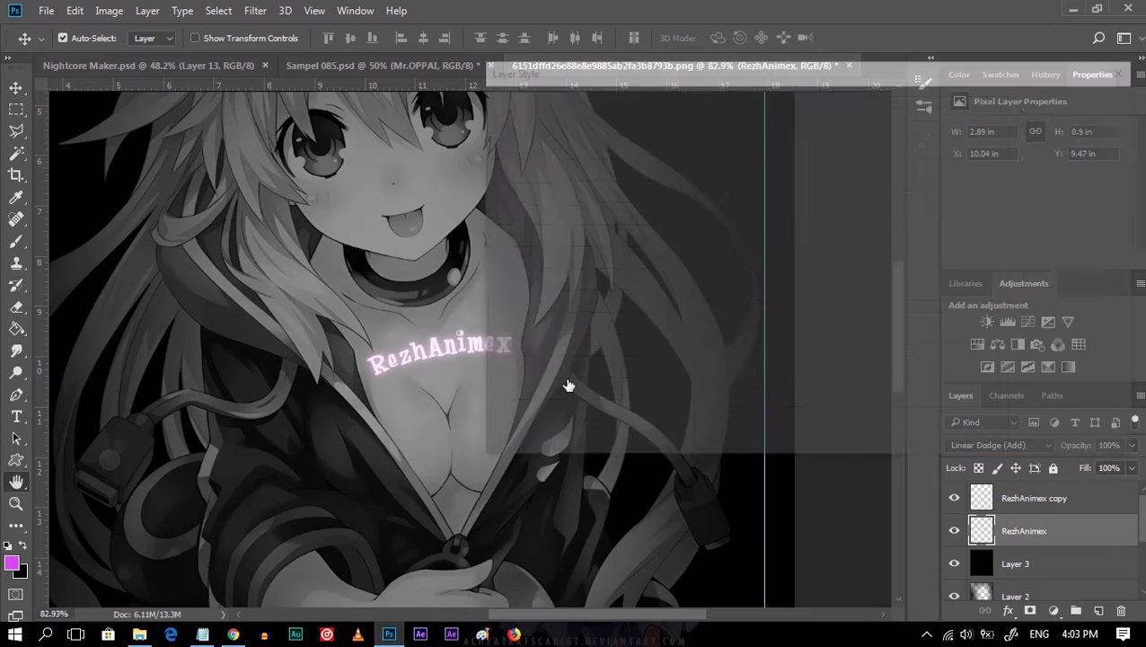
pyautogui.click(530, 322)
pyautogui.click(882, 133)
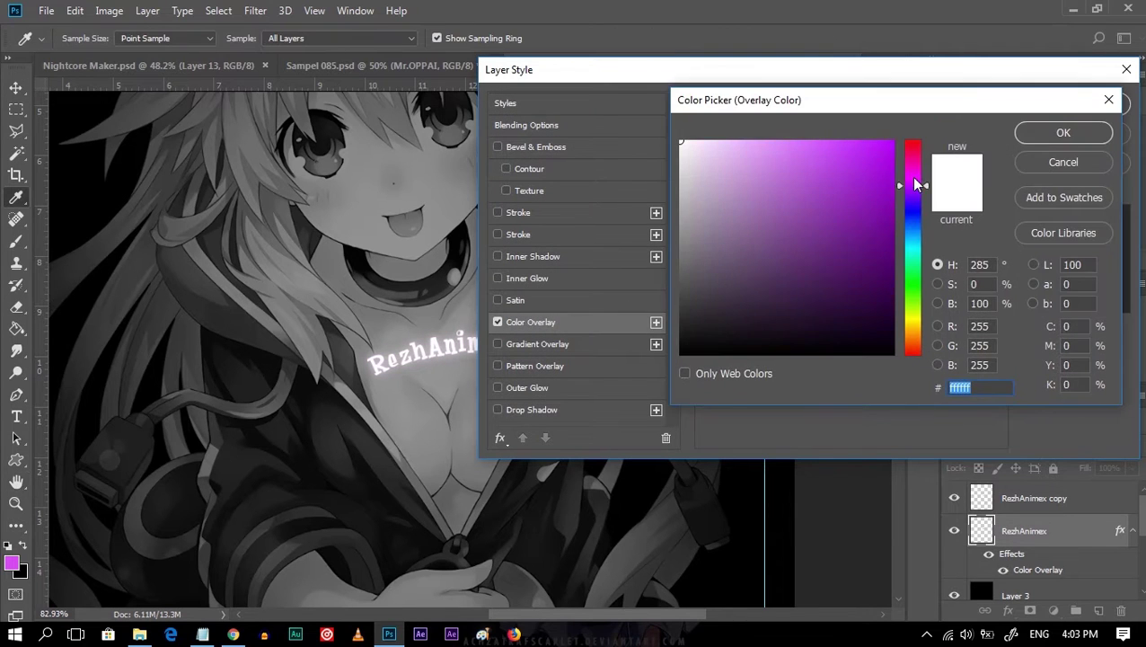
pyautogui.click(878, 143)
pyautogui.click(852, 163)
pyautogui.click(894, 142)
pyautogui.click(1033, 132)
pyautogui.click(831, 129)
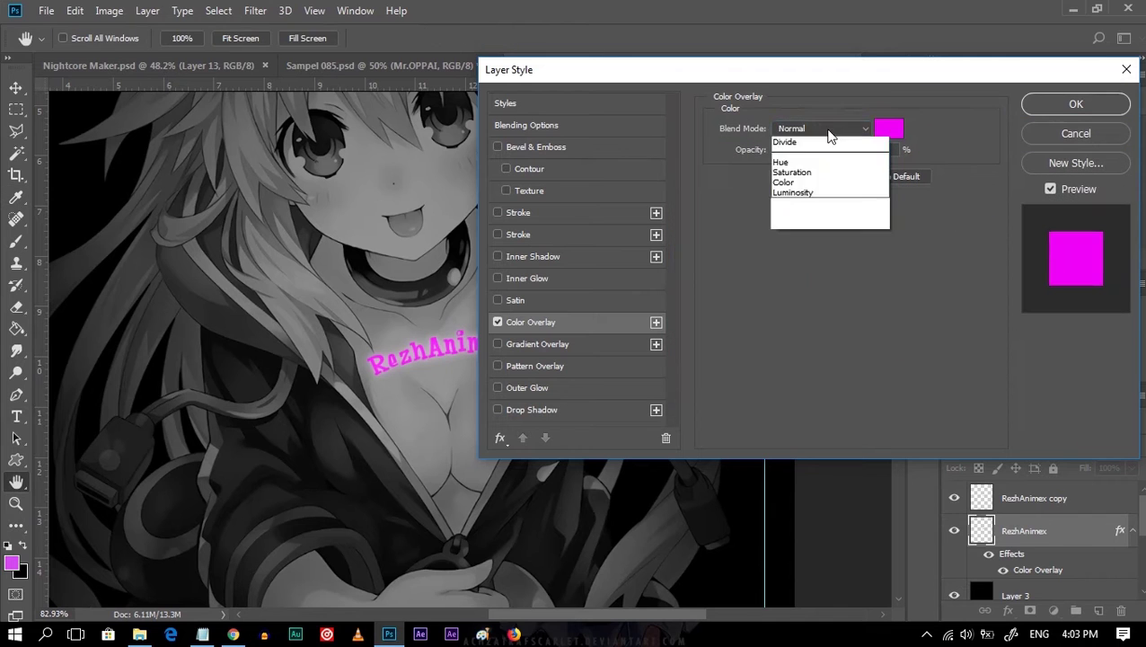
pyautogui.click(837, 266)
pyautogui.click(1074, 134)
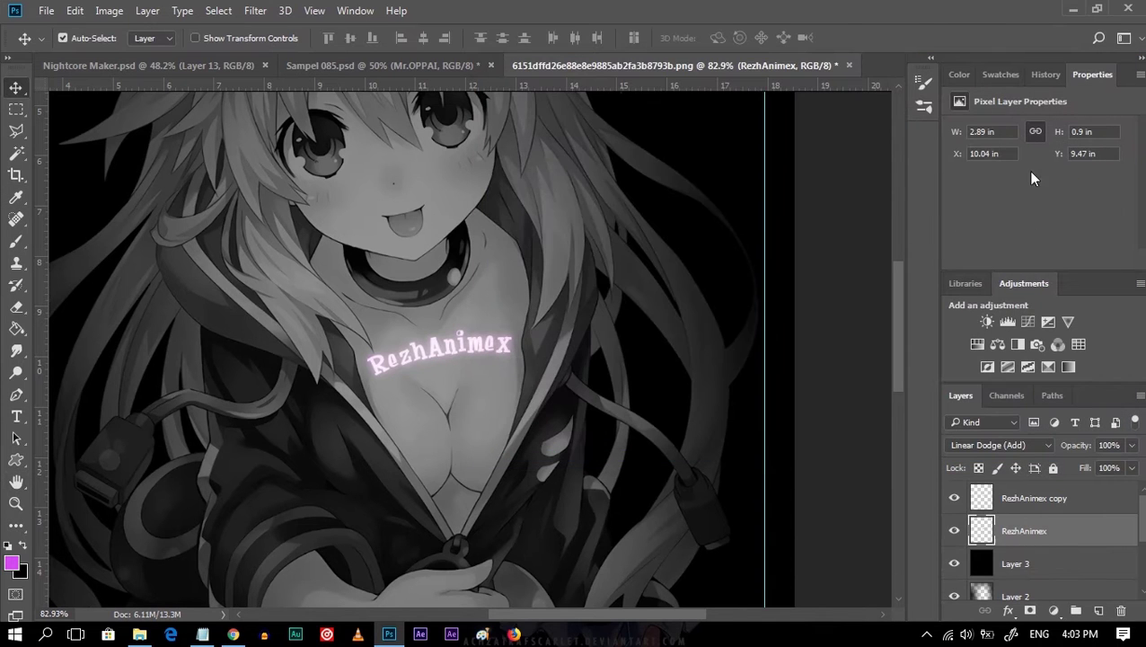
# Delete the RezhAnimex text layers and start new text on the chest.
pyautogui.click(1044, 74)
pyautogui.click(1024, 230)
pyautogui.scroll(3, 1068, 102)
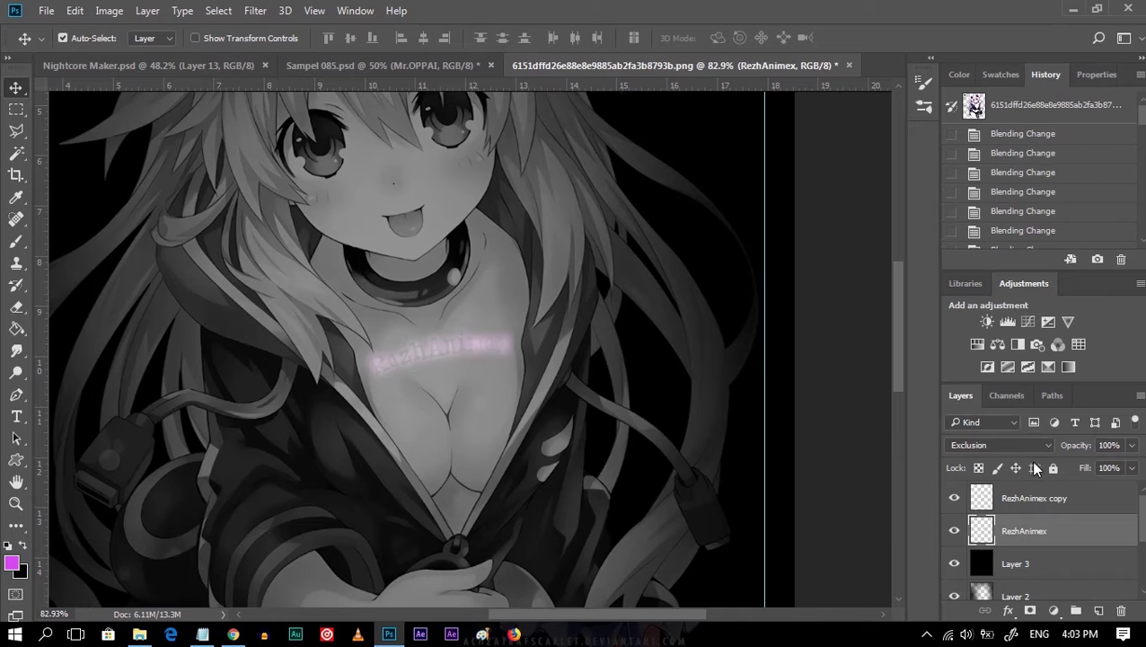
pyautogui.press('Delete')
pyautogui.press('Delete')
pyautogui.press('t')
pyautogui.click(427, 342)
# Type RezhAnimex on the chest and pick a vivid purple foreground colour.
pyautogui.write('RezhAnimex')
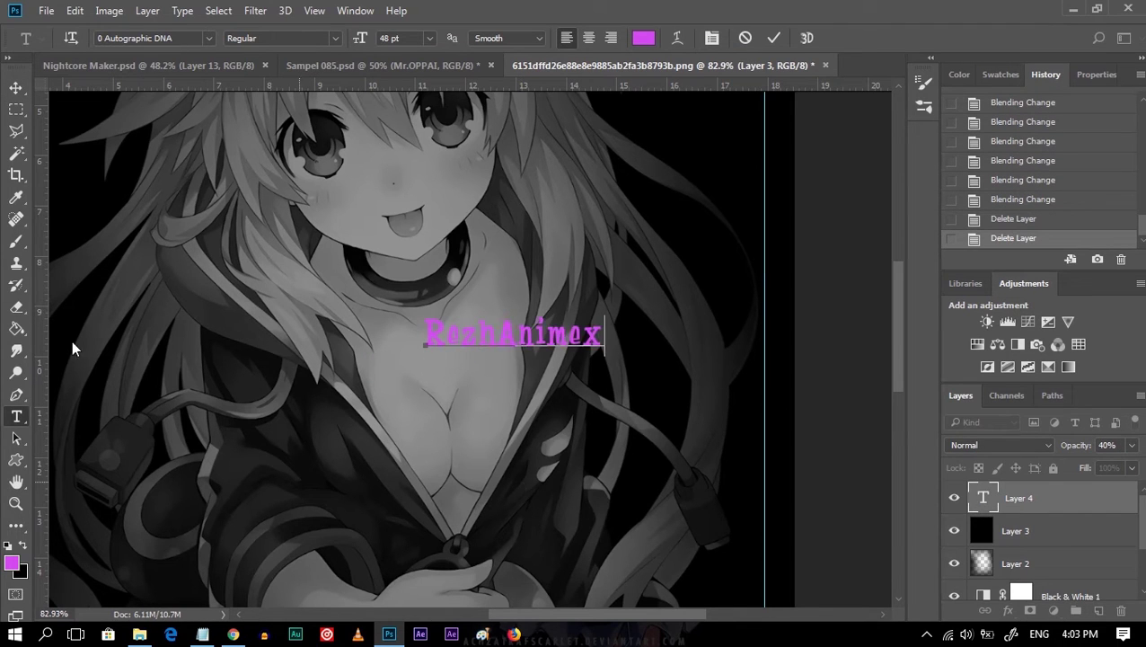
pyautogui.click(18, 87)
pyautogui.click(11, 562)
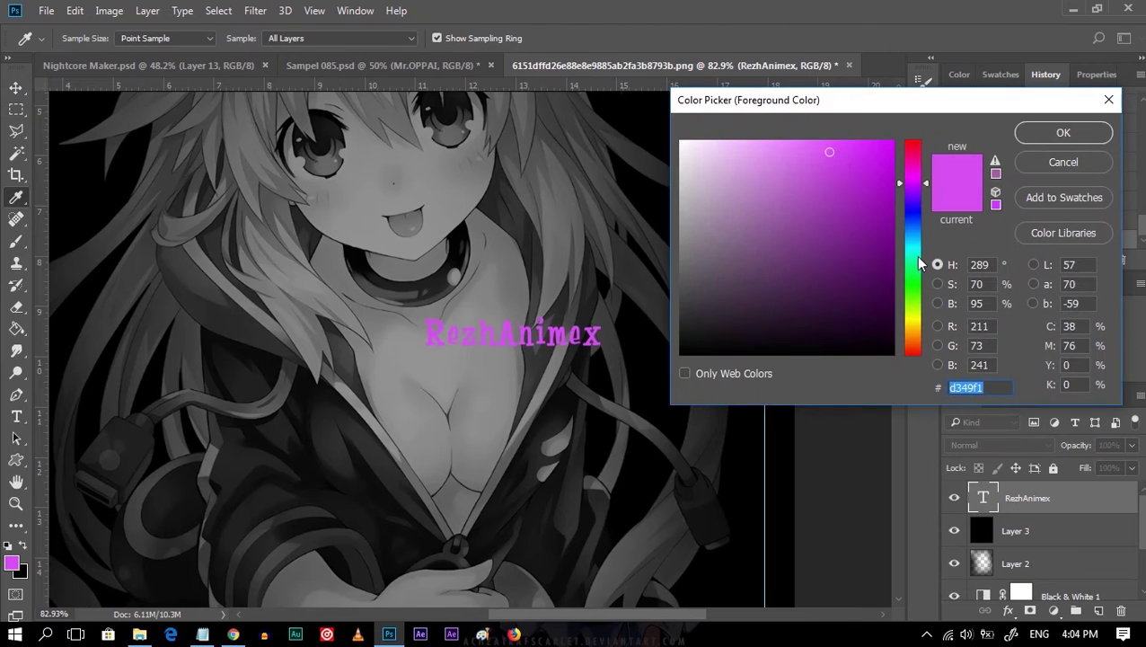
pyautogui.moveTo(919, 258); pyautogui.dragTo(917, 260)
pyautogui.moveTo(917, 300); pyautogui.dragTo(913, 189)
pyautogui.moveTo(857, 159); pyautogui.dragTo(875, 144)
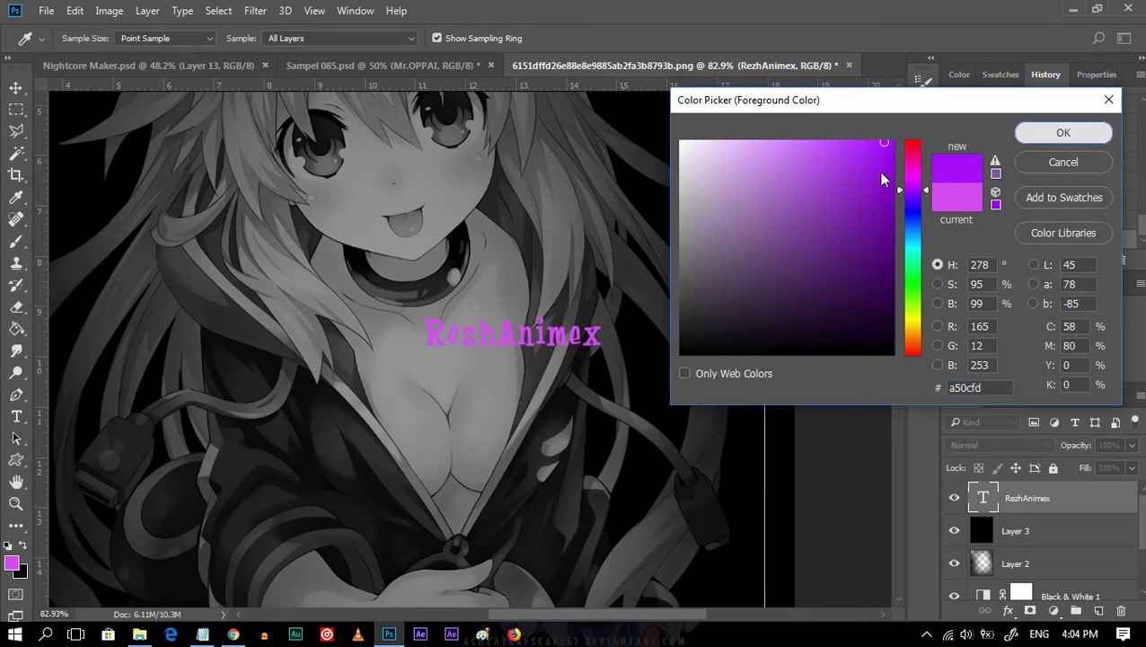
pyautogui.click(1028, 133)
# Recolour the RezhAnimex text purple #a50cfd.
pyautogui.press('b')
pyautogui.click(543, 359)
pyautogui.click(579, 262)
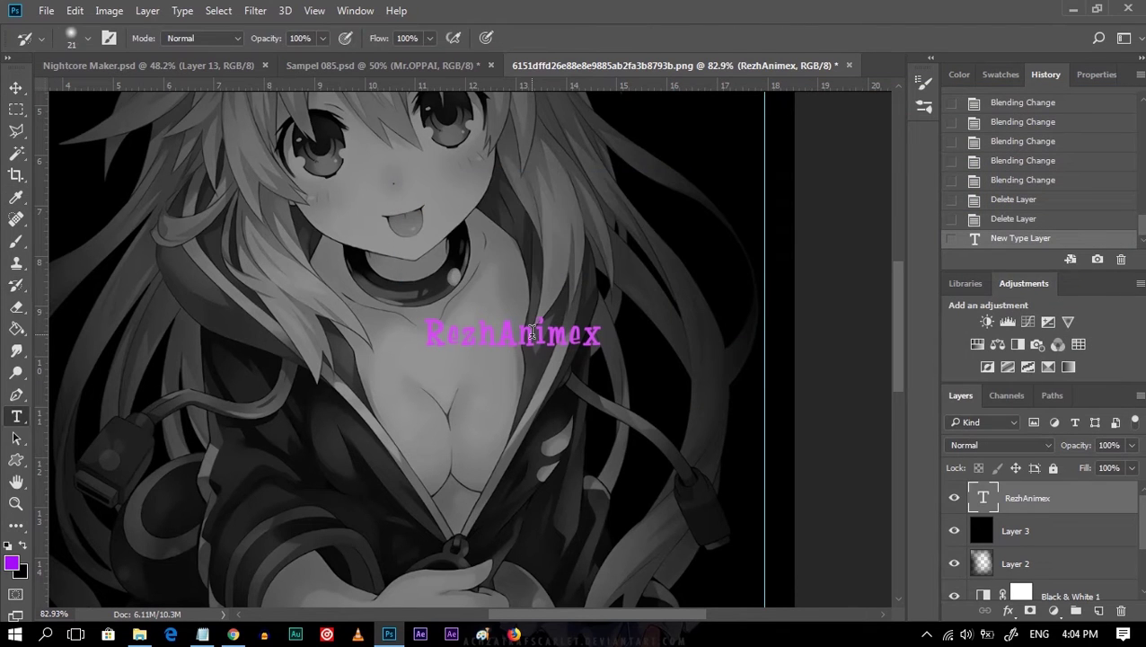
pyautogui.press('t')
pyautogui.click(521, 334)
pyautogui.click(643, 38)
pyautogui.click(888, 144)
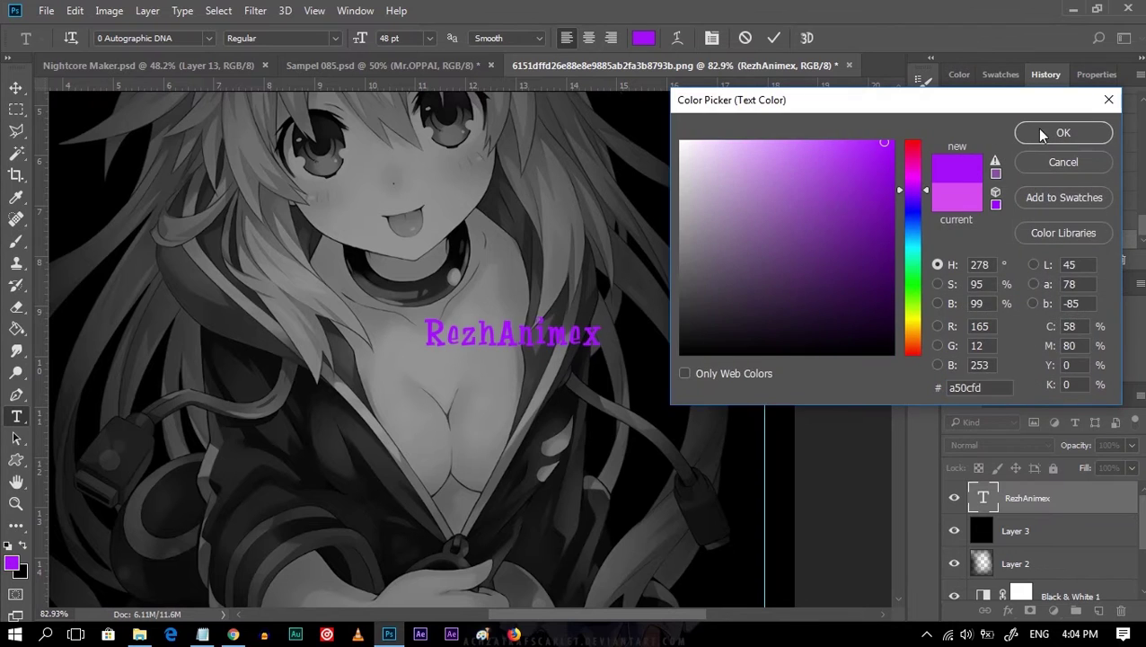
pyautogui.click(1069, 133)
pyautogui.click(16, 87)
# Warp the text with an Arc style at +21 bend.
pyautogui.press('t')
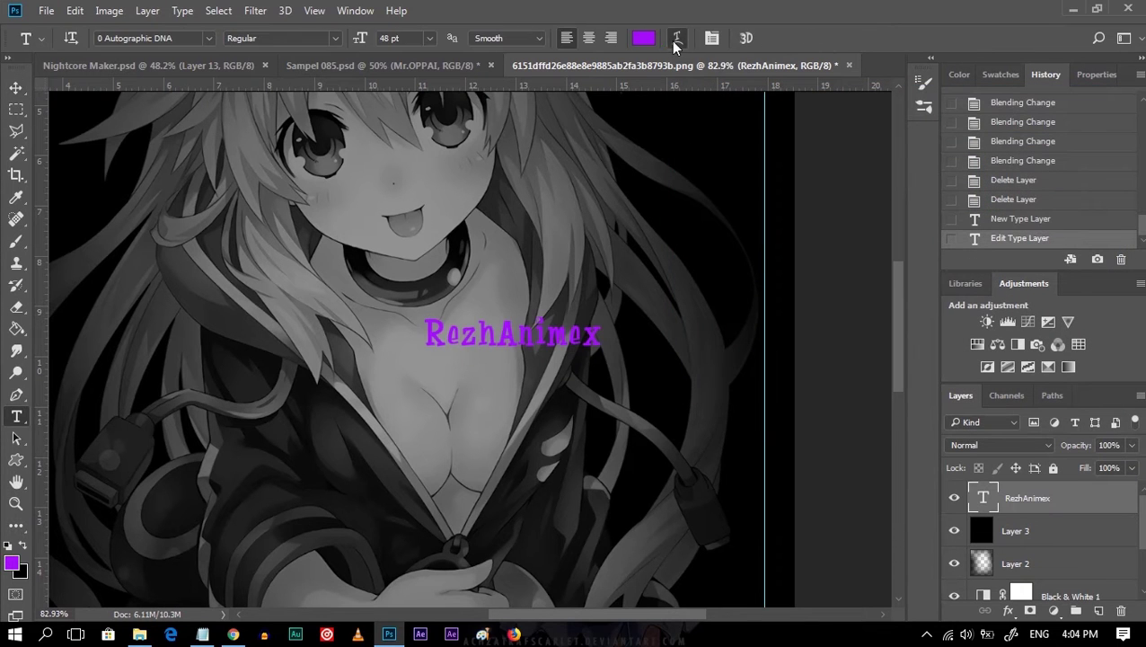
pyautogui.click(672, 38)
pyautogui.click(953, 182)
pyautogui.click(938, 230)
pyautogui.moveTo(974, 262); pyautogui.dragTo(950, 263)
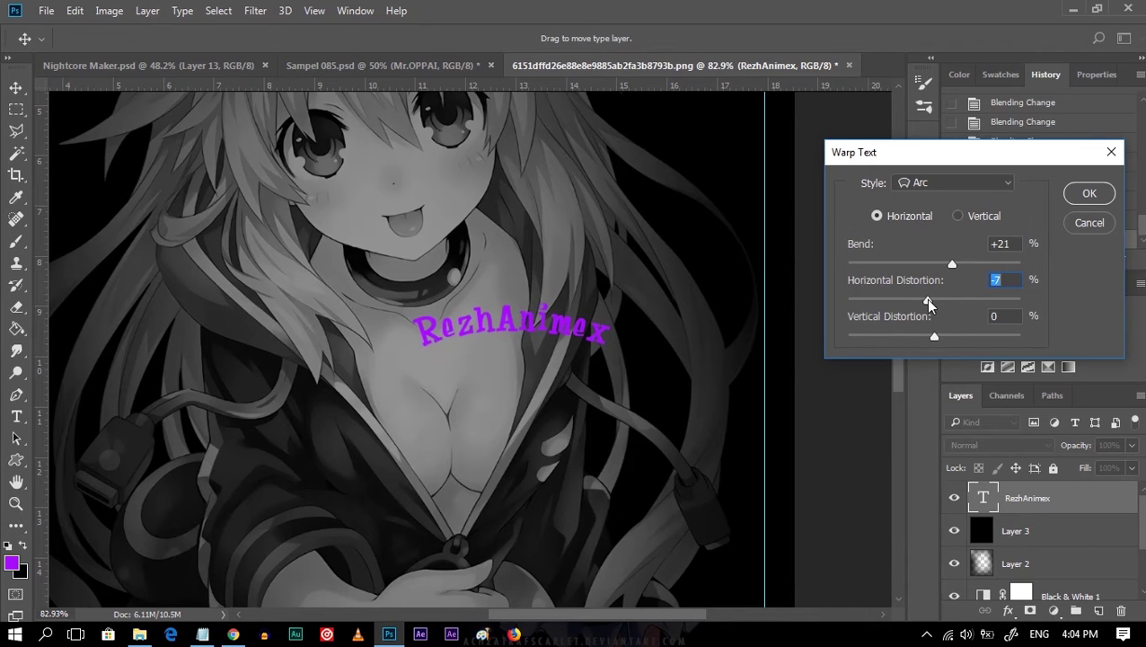
pyautogui.click(1090, 196)
# Move the text onto the chest, shrink it to 81% and tilt it slightly.
pyautogui.press('v')
pyautogui.moveTo(502, 348)
pyautogui.mouseDown()
pyautogui.moveTo(543, 355)
pyautogui.moveTo(503, 360)
pyautogui.mouseUp()
pyautogui.moveTo(575, 363); pyautogui.dragTo(514, 360)
pyautogui.press('Return')
pyautogui.press('Down')
pyautogui.press('Down')
# Rasterize the RezhAnimex text layer.
pyautogui.rightClick(1087, 511)
pyautogui.click(757, 349)
pyautogui.press('z')
pyautogui.scroll(5, 478, 384)
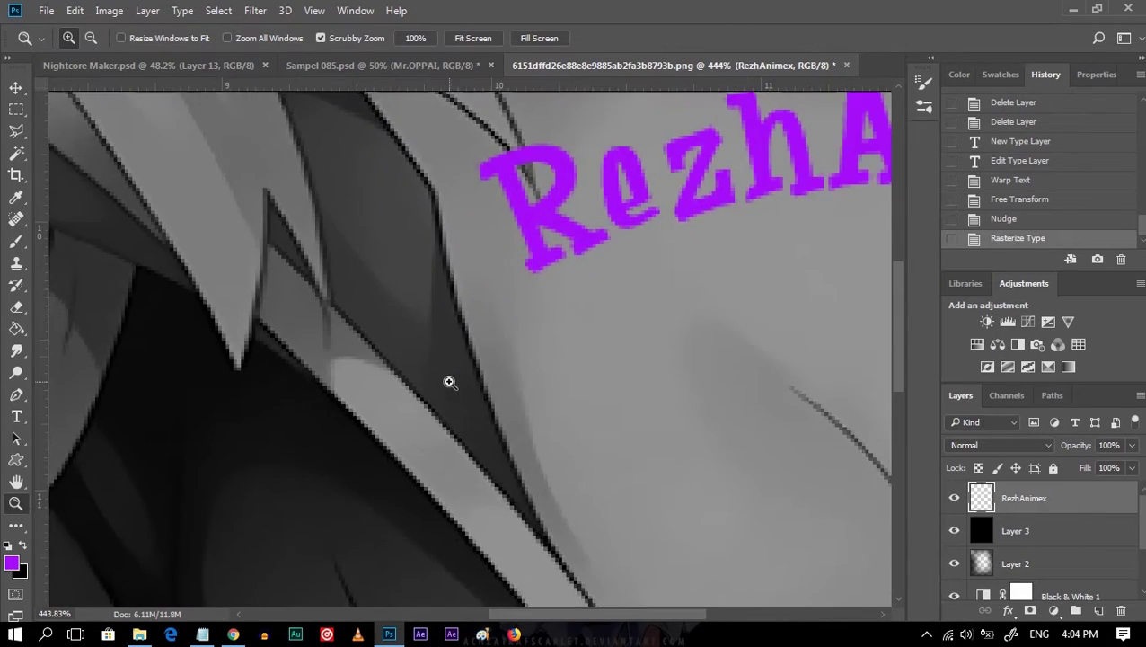
# Lower the RezhAnimex text to 36% opacity and erase it where the hair strand crosses.
pyautogui.scroll(1, 486, 424)
pyautogui.scroll(1, 435, 422)
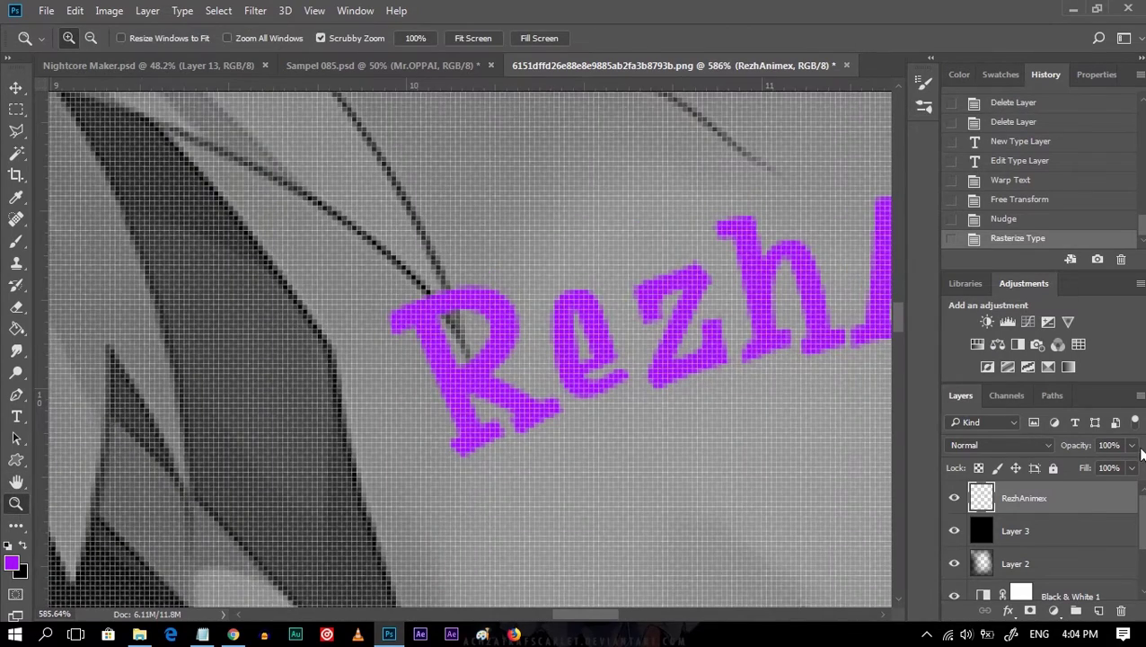
pyautogui.moveTo(1101, 468); pyautogui.dragTo(1079, 468)
pyautogui.press('e')
pyautogui.click(108, 38)
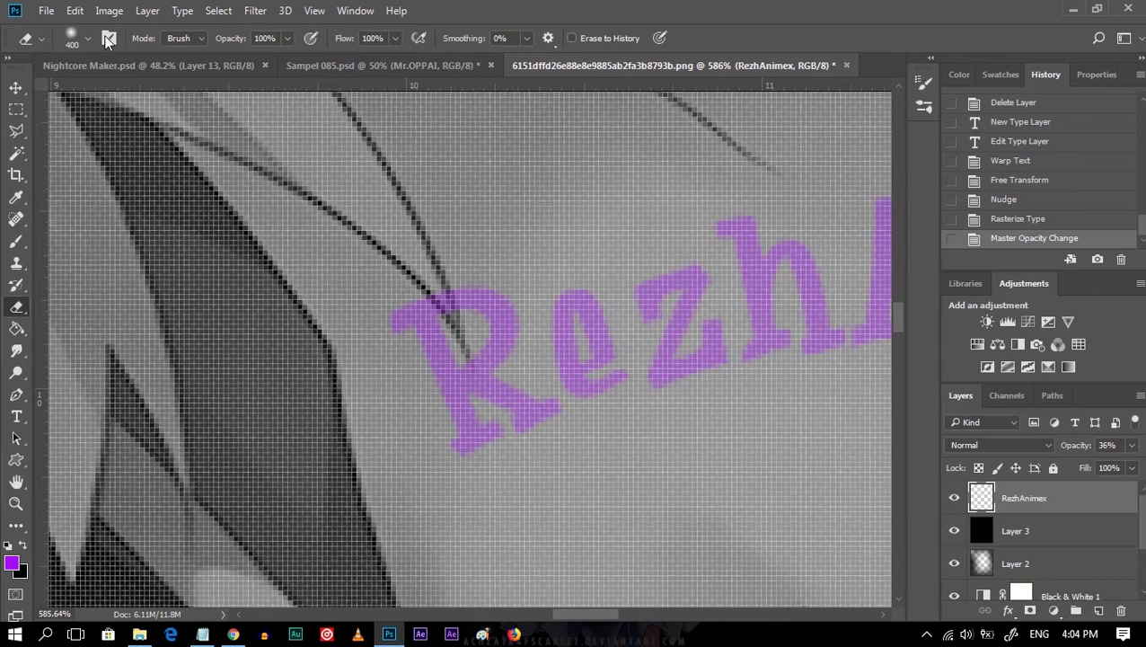
pyautogui.click(767, 108)
pyautogui.click(922, 81)
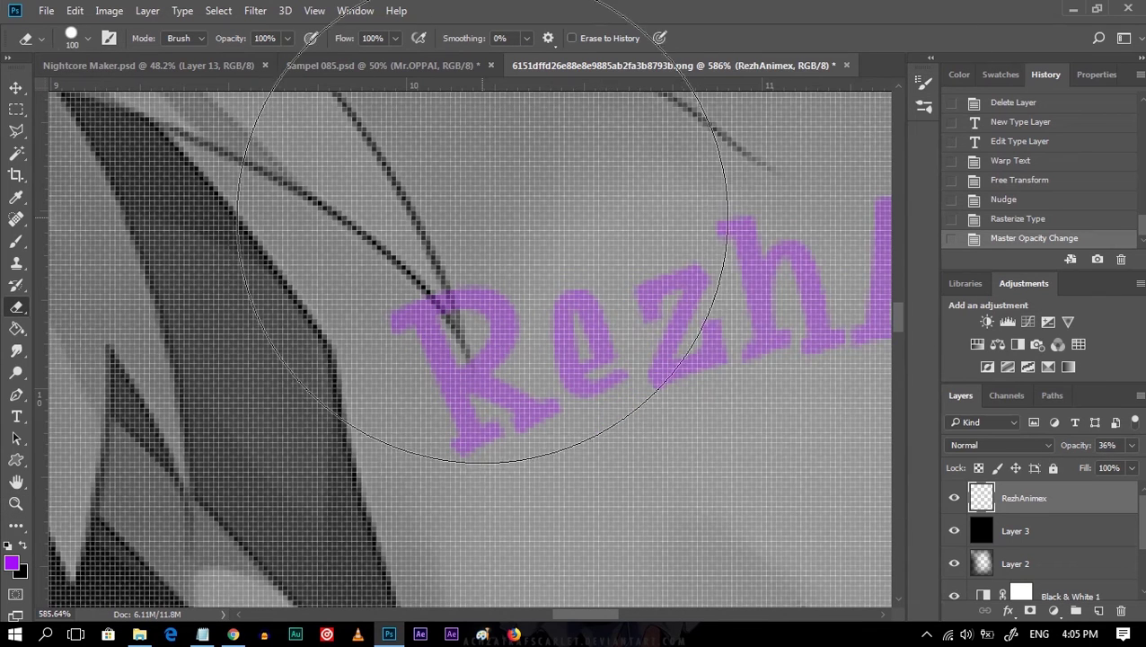
pyautogui.press(']')
pyautogui.press(']')
pyautogui.click(435, 286)
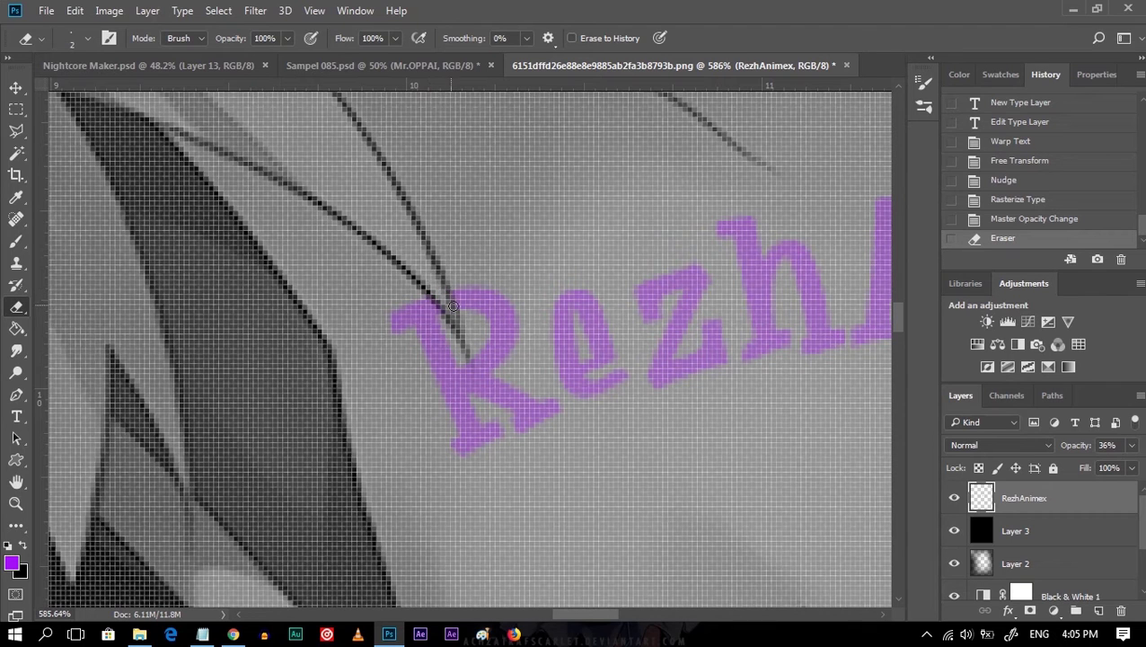
pyautogui.click(453, 306)
# Set the RezhAnimex layer's blend mode to Linear Dodge (Add).
pyautogui.press('v')
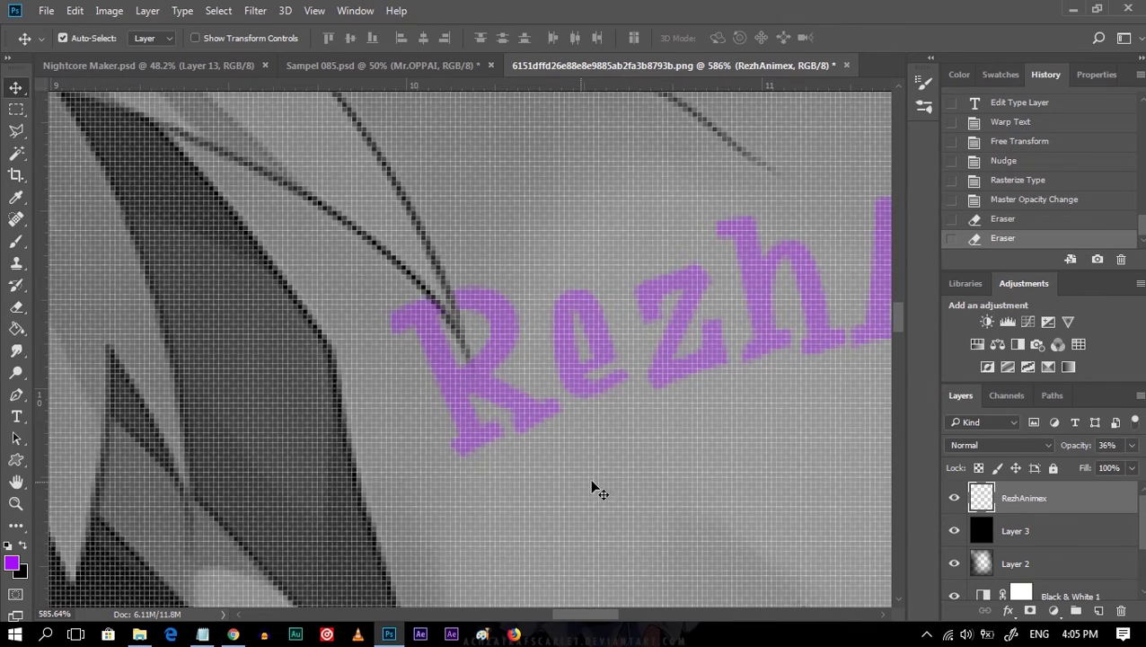
pyautogui.press('z')
pyautogui.scroll(-3, 681, 464)
pyautogui.scroll(-2, 735, 479)
pyautogui.scroll(-3, 622, 501)
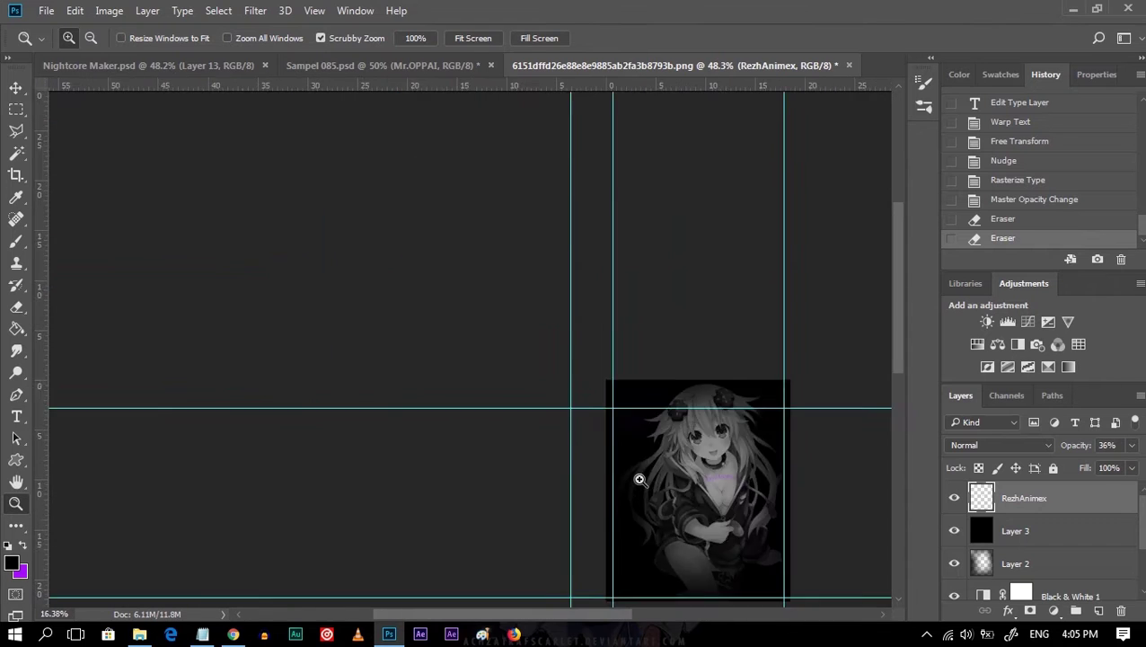
pyautogui.scroll(2, 640, 479)
pyautogui.scroll(1, 640, 479)
pyautogui.press('v')
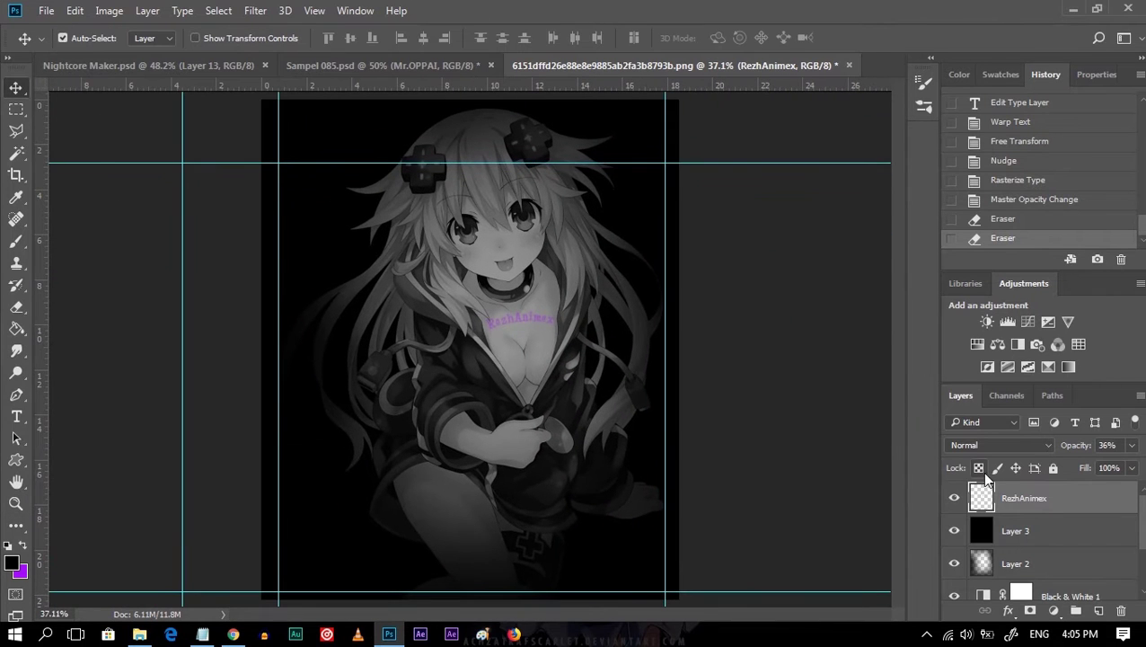
pyautogui.click(1047, 446)
pyautogui.click(1024, 241)
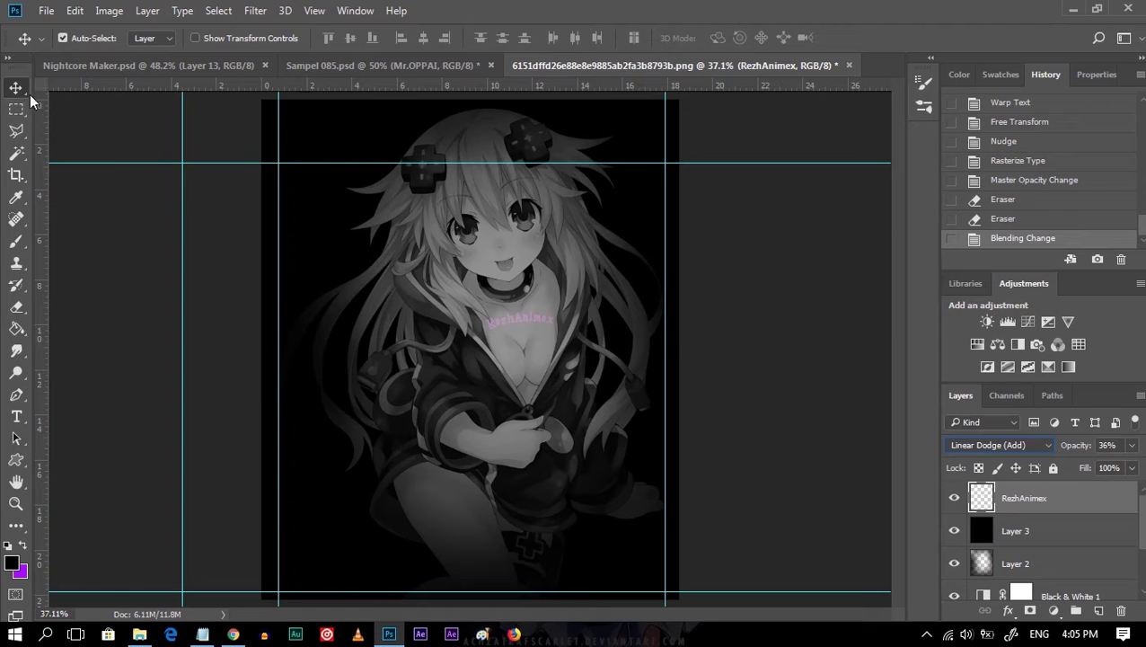
# Bring the face and chest text into view and restore RezhAnimex to 100% opacity.
pyautogui.moveTo(459, 351); pyautogui.dragTo(485, 359)
pyautogui.hotkey('ctrl', 'z')
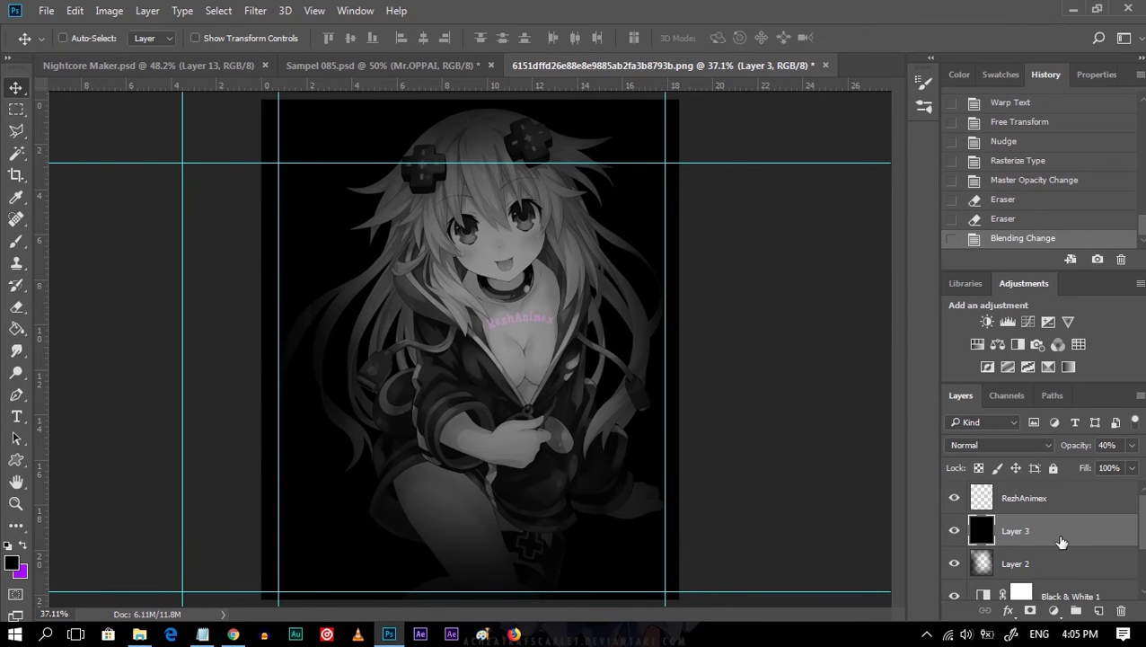
pyautogui.press('z')
pyautogui.scroll(1, 488, 362)
pyautogui.scroll(3, 488, 362)
pyautogui.press('h')
pyautogui.moveTo(704, 301); pyautogui.dragTo(970, 422)
pyautogui.press('v')
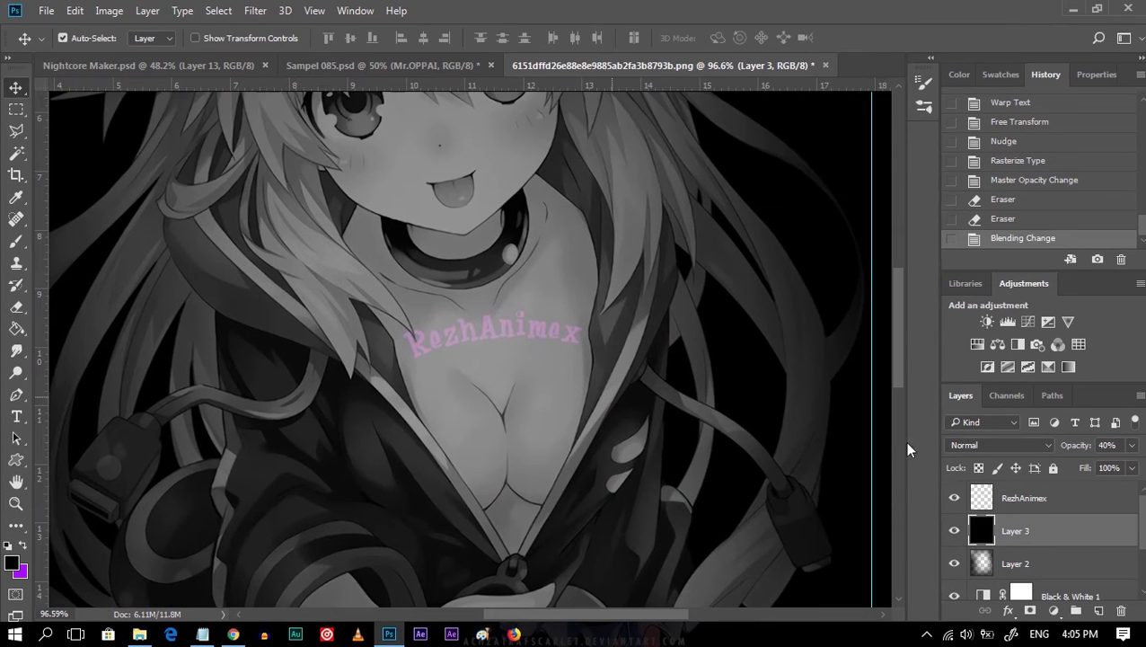
pyautogui.click(1060, 498)
pyautogui.press('0')
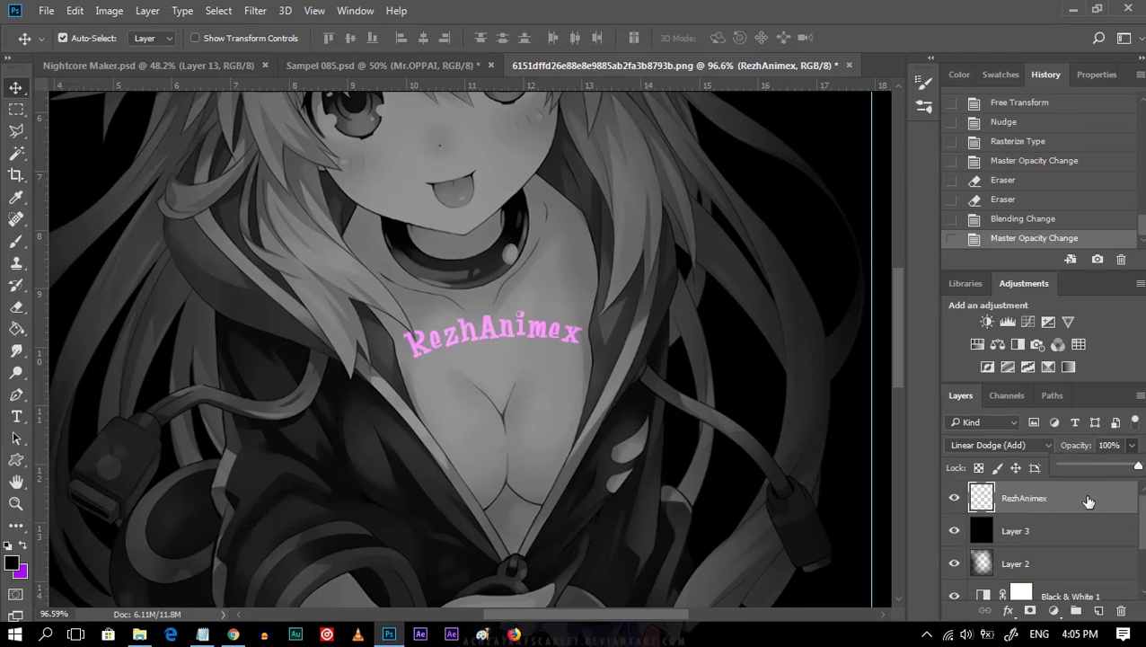
# Duplicate RezhAnimex, Gaussian-blur the copy for a glow, and add empty Layer 4.
pyautogui.hotkey('ctrl', 'j')
pyautogui.click(255, 10)
pyautogui.moveTo(264, 196)
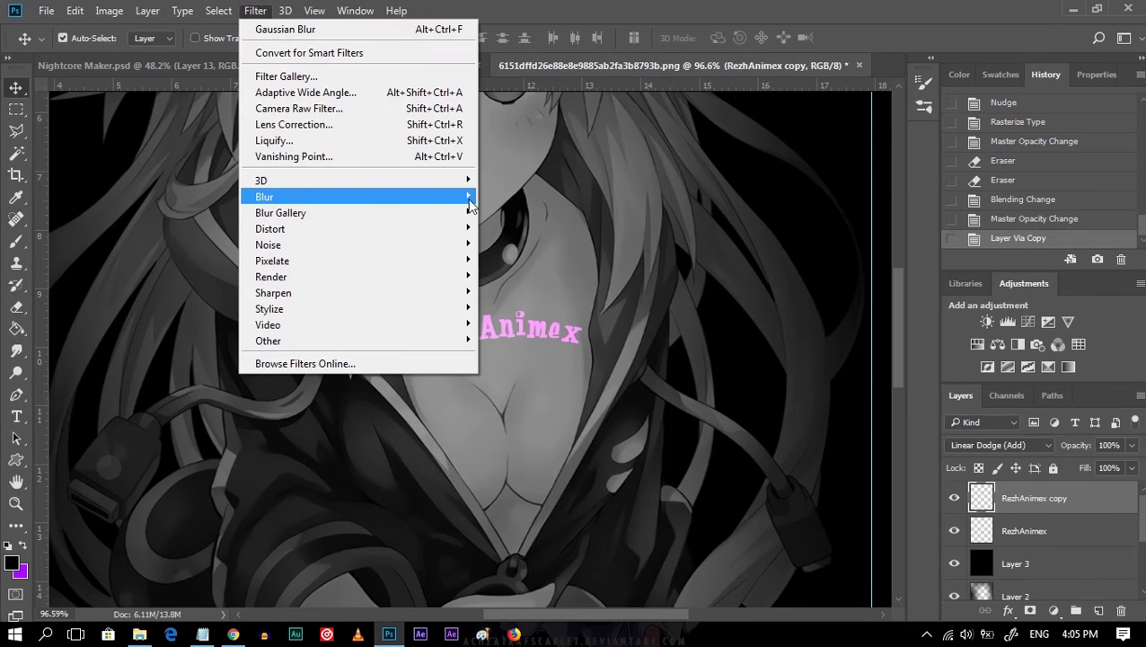
pyautogui.click(539, 260)
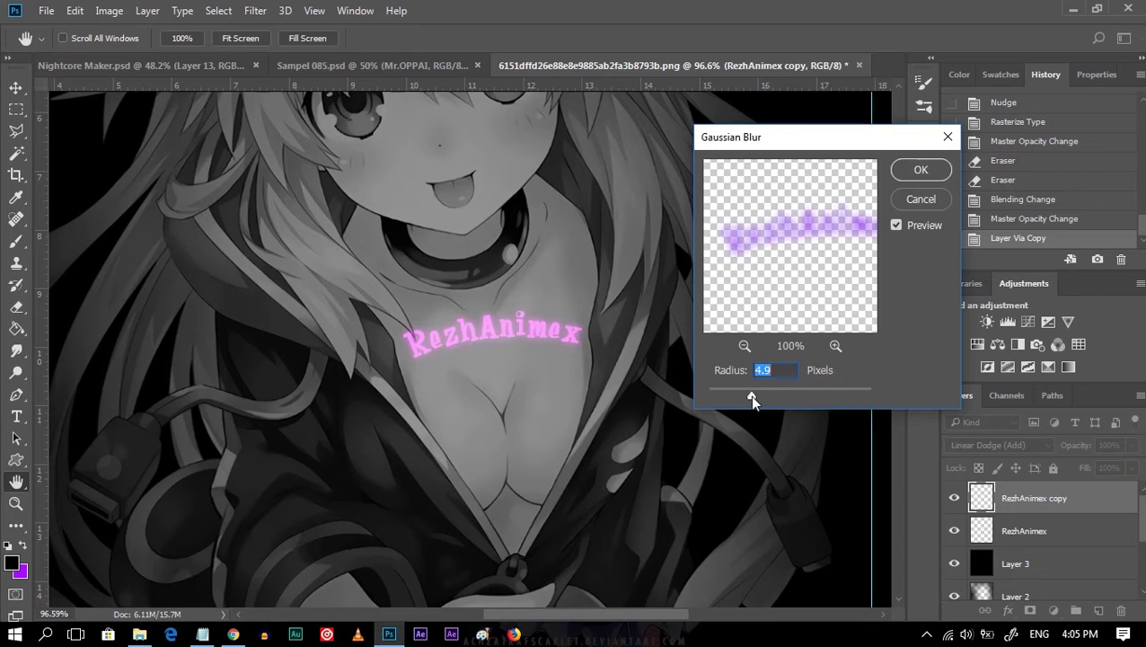
pyautogui.click(920, 170)
pyautogui.scroll(1, 516, 265)
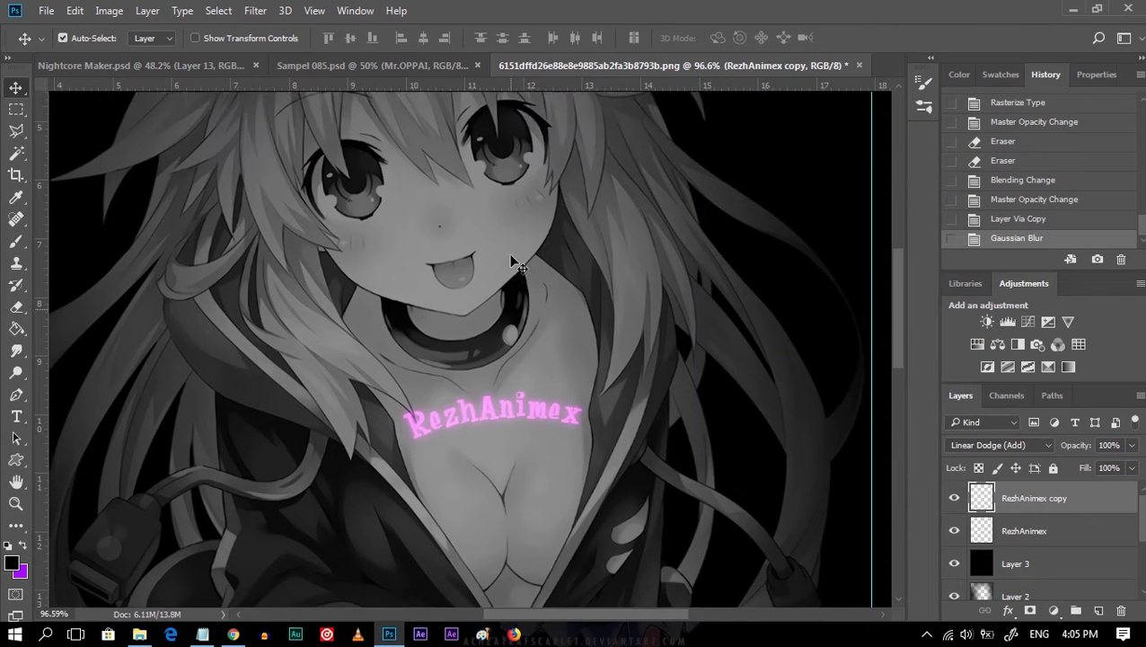
pyautogui.scroll(1, 517, 265)
pyautogui.click(1098, 611)
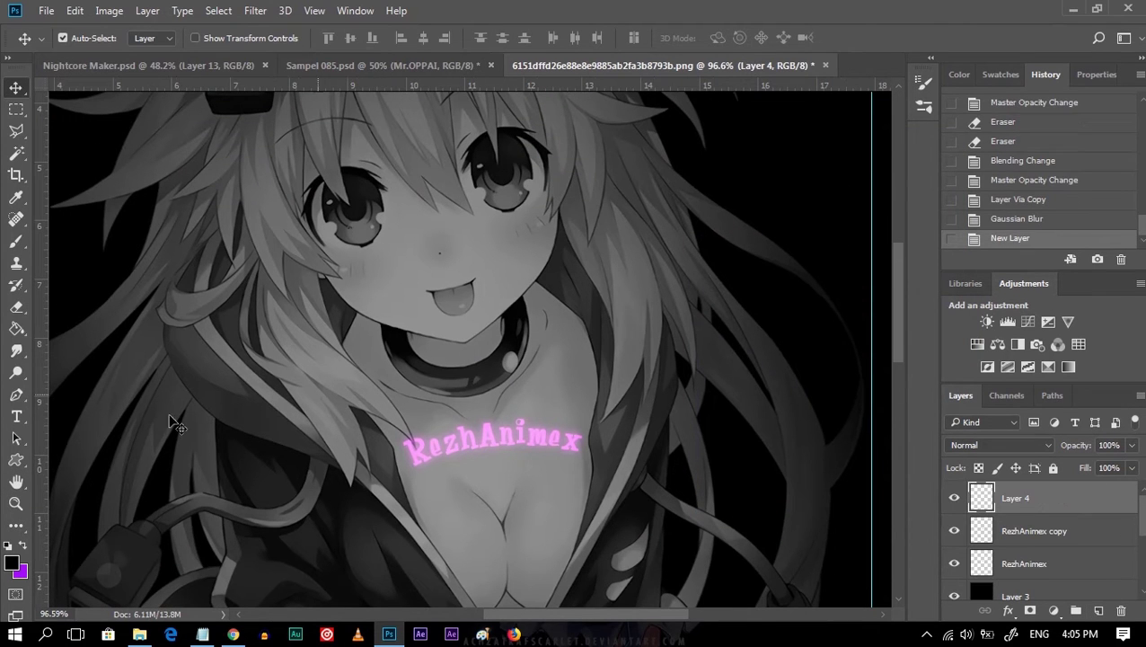
# Pick the flame preset in the Custom Shape tool and draw it on the canvas.
pyautogui.moveTo(16, 460); pyautogui.dragTo(54, 539)
pyautogui.click(638, 39)
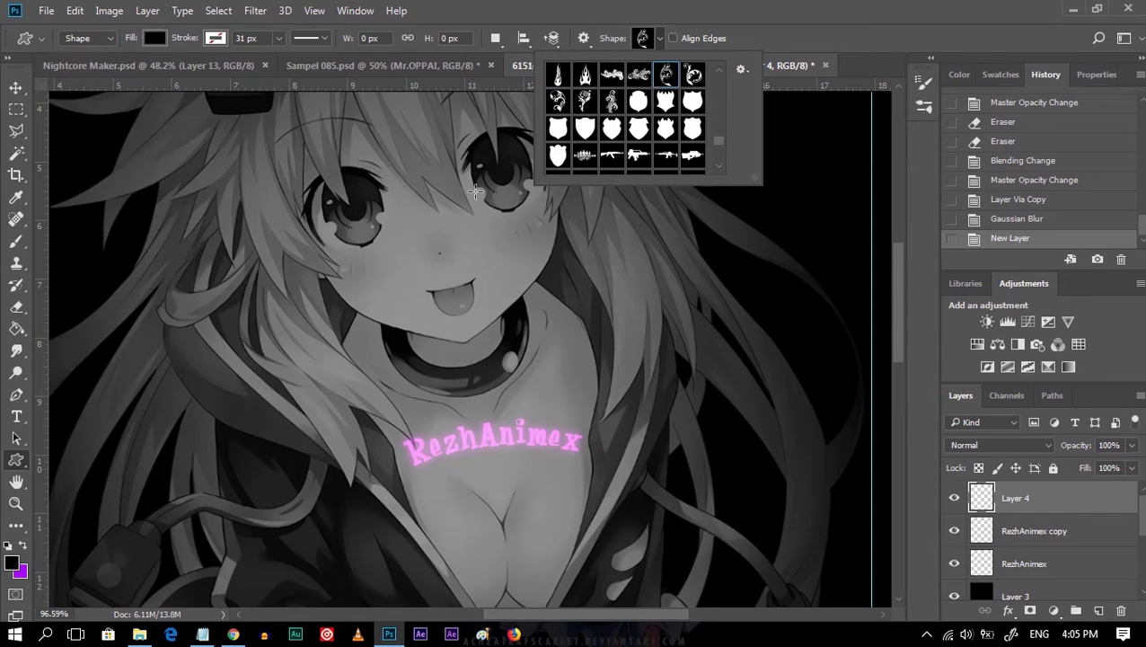
pyautogui.click(417, 260)
pyautogui.moveTo(601, 360); pyautogui.dragTo(687, 463)
pyautogui.click(642, 39)
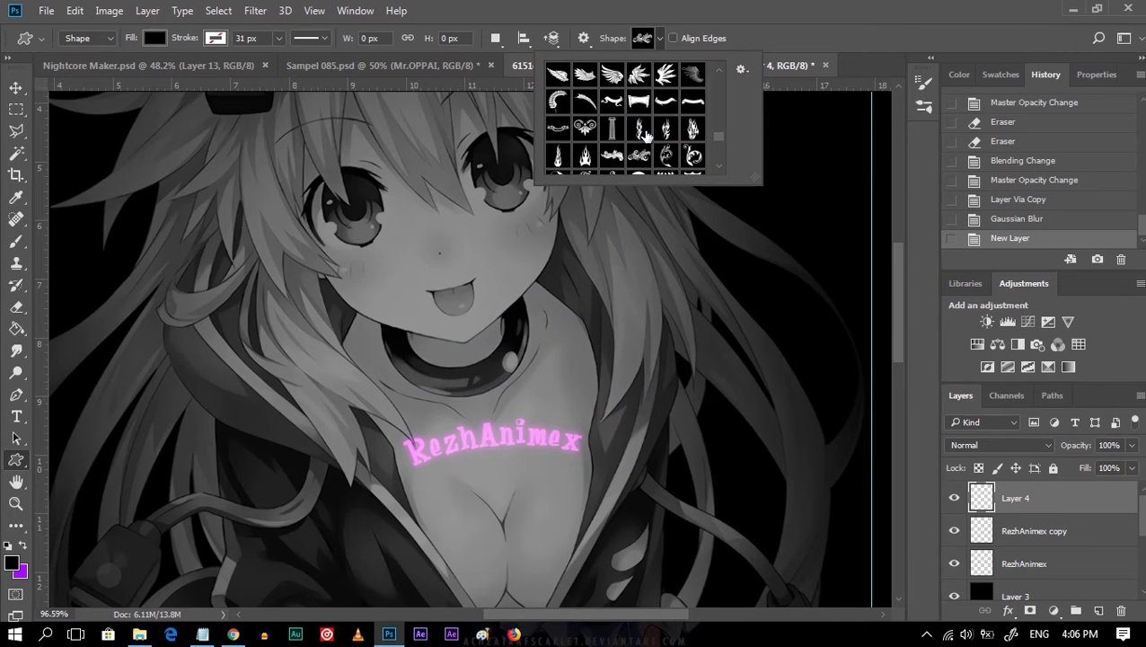
pyautogui.doubleClick(666, 129)
pyautogui.moveTo(566, 241)
pyautogui.mouseDown()
pyautogui.moveTo(651, 372)
pyautogui.moveTo(609, 329)
pyautogui.moveTo(308, 317)
pyautogui.mouseUp()
pyautogui.press('v')
# Rotate, move and shrink the flame onto the left cheek, then edit its fill colour.
pyautogui.hotkey('ctrl', 't')
pyautogui.moveTo(386, 281)
pyautogui.mouseDown()
pyautogui.moveTo(377, 327)
pyautogui.moveTo(405, 341)
pyautogui.mouseUp()
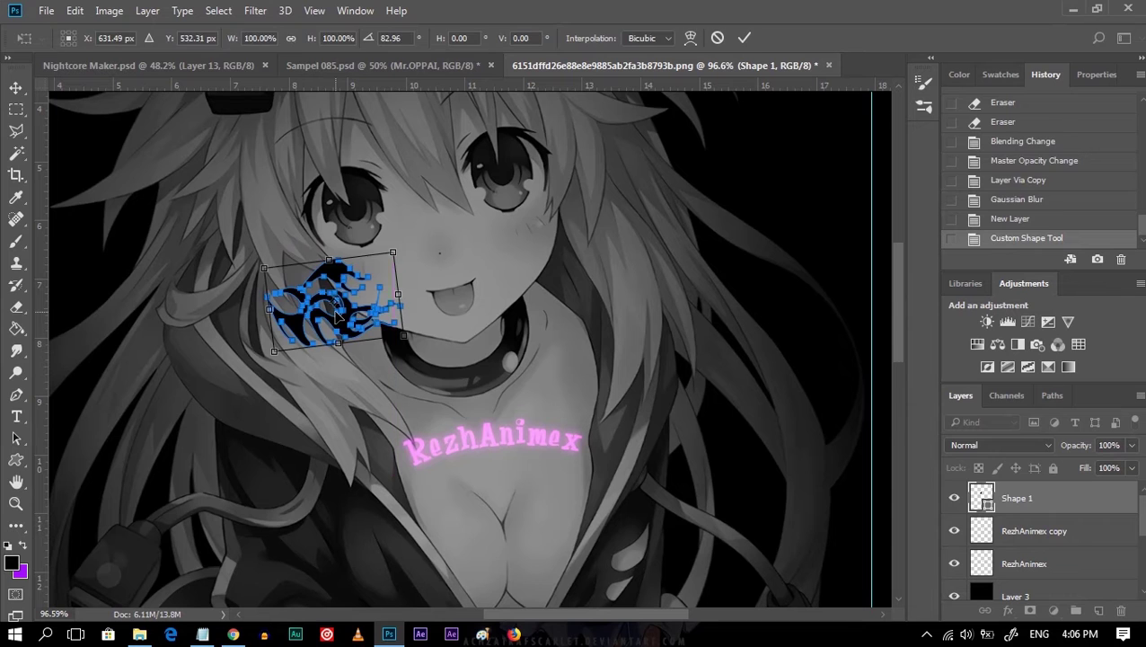
pyautogui.press('Return')
pyautogui.hotkey('ctrl', 't')
pyautogui.moveTo(503, 355); pyautogui.dragTo(465, 396)
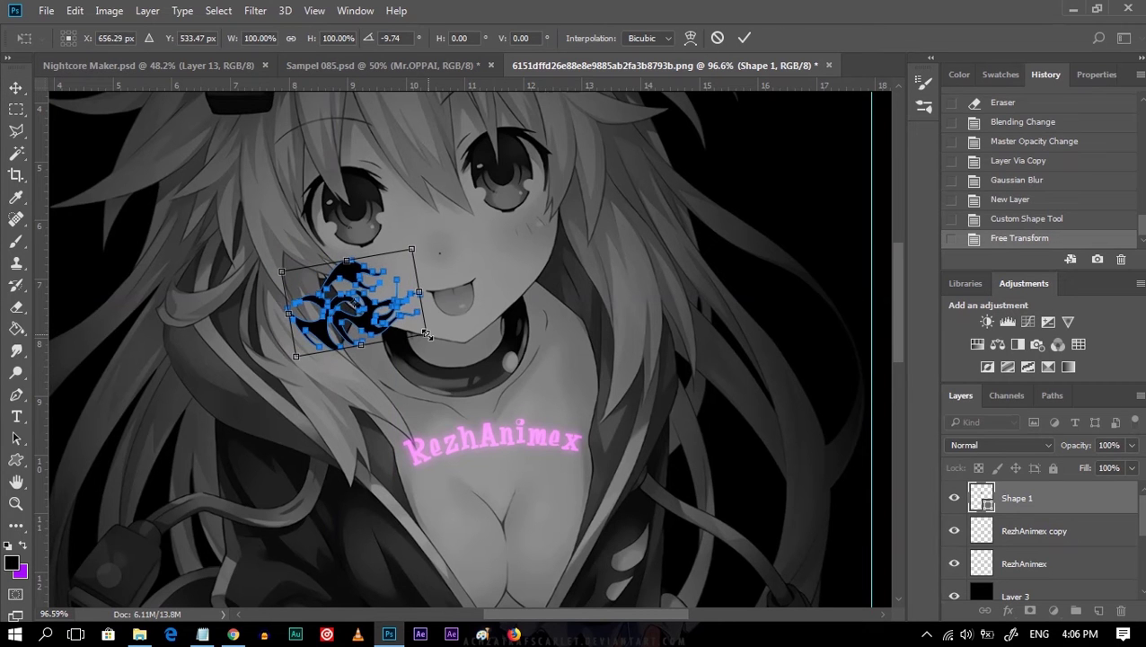
pyautogui.press('Return')
pyautogui.moveTo(308, 311); pyautogui.dragTo(384, 312)
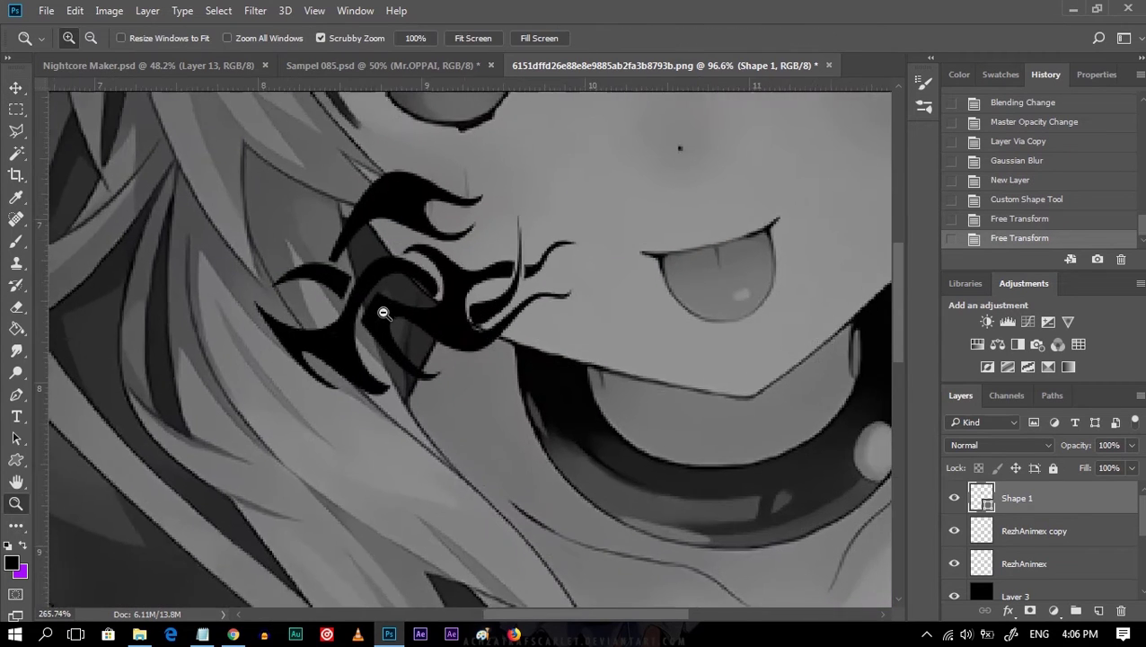
pyautogui.doubleClick(983, 500)
# Fill the cheek flame with purple 9900ff, lower its opacity, and rasterize the layer.
pyautogui.write('9900ff')
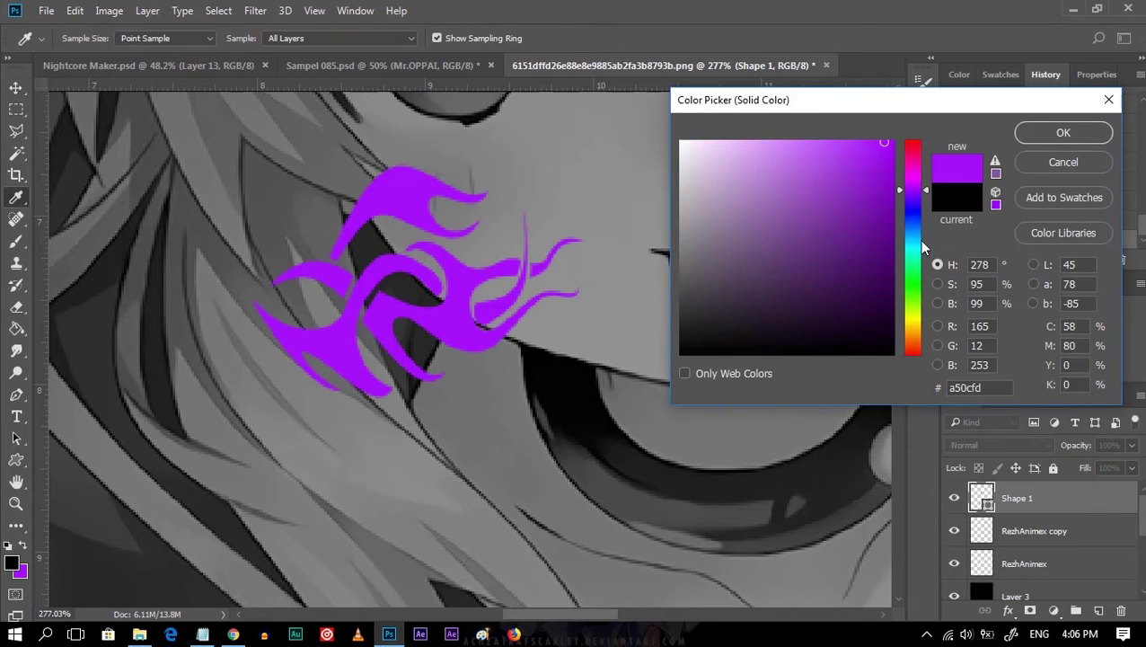
pyautogui.press('Return')
pyautogui.click(1132, 445)
pyautogui.moveTo(1125, 467)
pyautogui.mouseDown()
pyautogui.moveTo(1063, 466)
pyautogui.moveTo(1075, 519)
pyautogui.mouseUp()
pyautogui.rightClick(1073, 508)
pyautogui.click(809, 325)
# Erase the lower-left parts of the purple cheek shape with a larger eraser.
pyautogui.press('z')
pyautogui.click(545, 276)
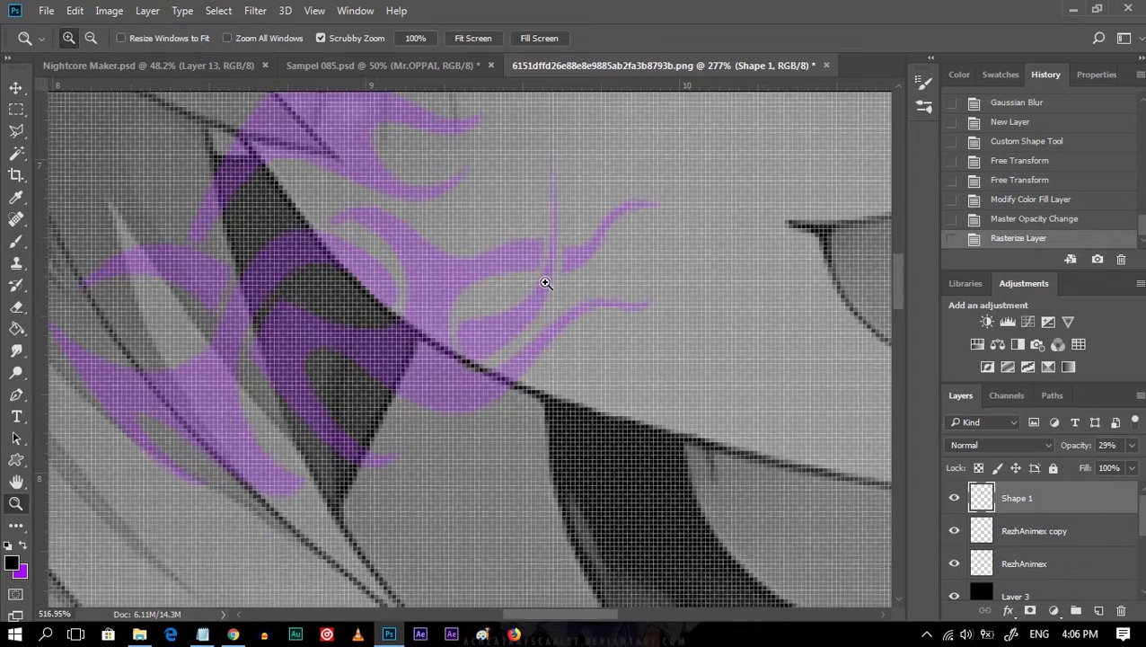
pyautogui.moveTo(415, 386); pyautogui.dragTo(266, 369)
pyautogui.press('e')
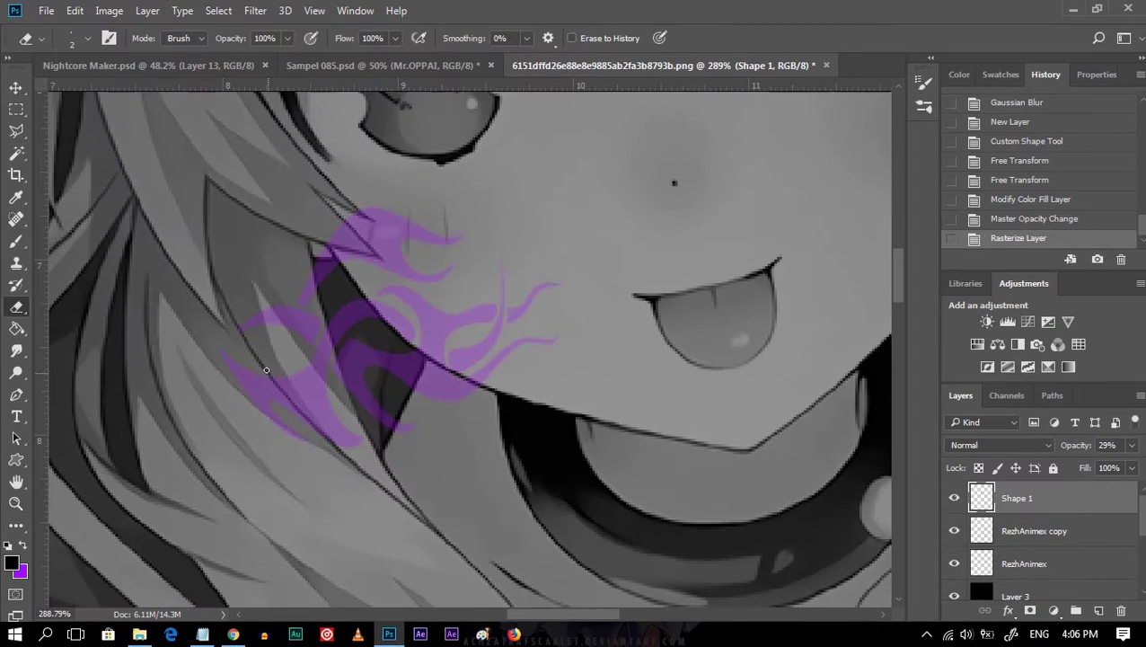
pyautogui.press(']')
pyautogui.press(']')
pyautogui.press(']')
pyautogui.moveTo(297, 454); pyautogui.dragTo(393, 463)
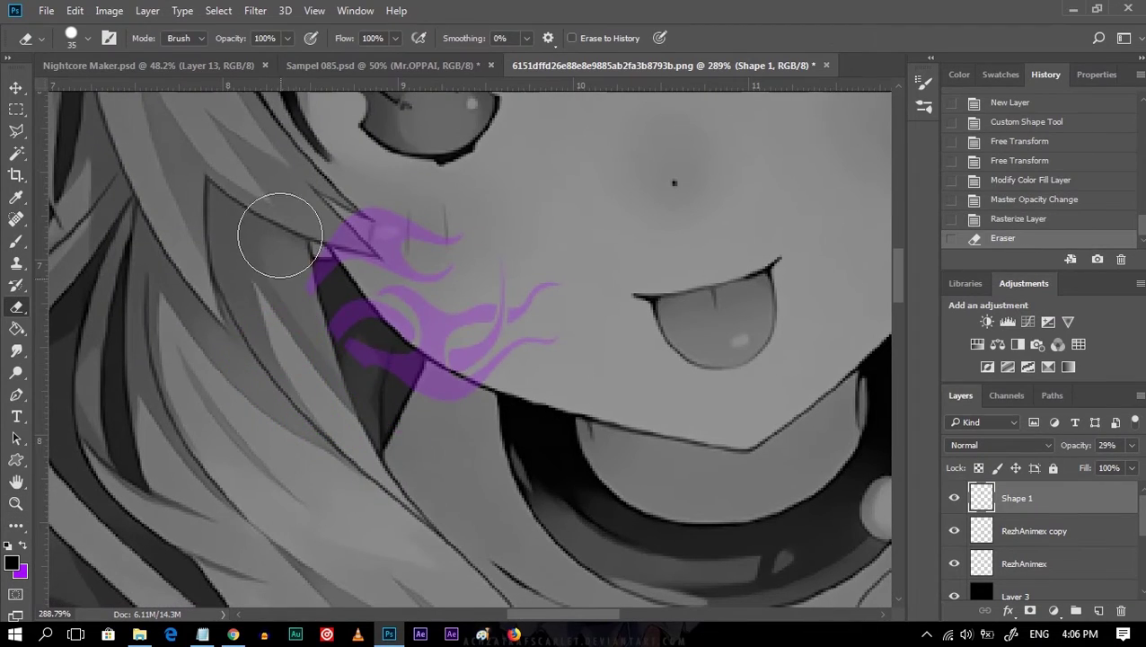
pyautogui.moveTo(303, 301); pyautogui.dragTo(325, 357)
# Erase the purple where the dark hair strands cross it, using a size 20 eraser.
pyautogui.press('z')
pyautogui.moveTo(359, 479)
pyautogui.mouseDown()
pyautogui.moveTo(413, 480)
pyautogui.moveTo(429, 398)
pyautogui.moveTo(377, 359)
pyautogui.mouseUp()
pyautogui.press('h')
pyautogui.press('e')
pyautogui.press('[')
pyautogui.press('[')
pyautogui.press('[')
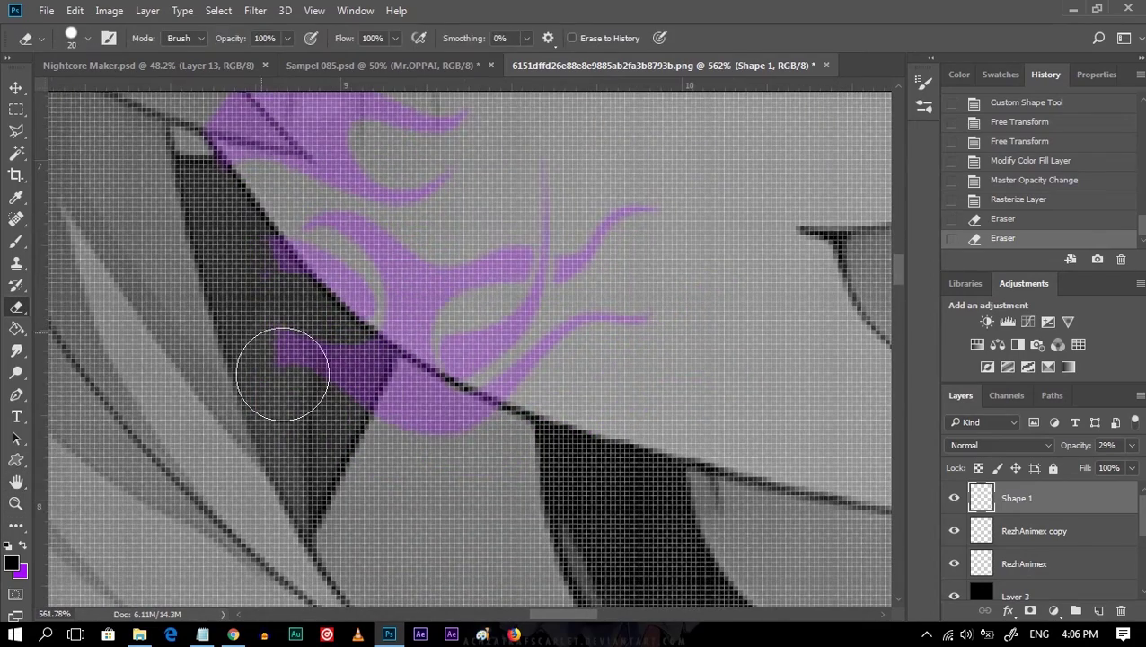
pyautogui.moveTo(471, 461); pyautogui.dragTo(255, 303)
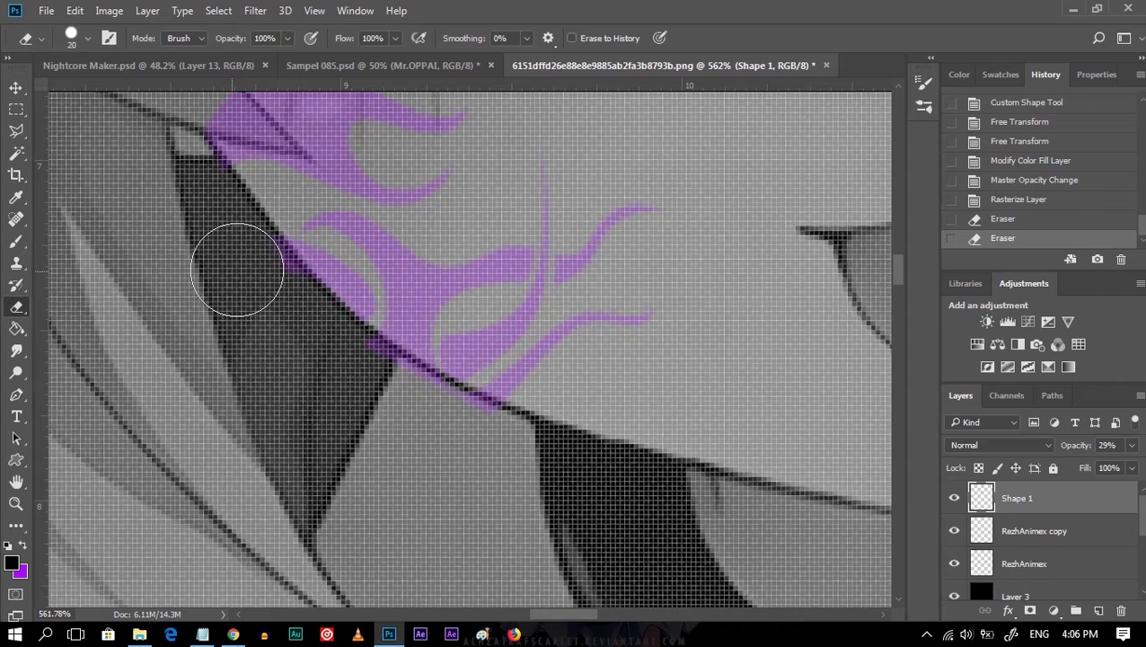
pyautogui.hotkey('ctrl', 'z')
pyautogui.moveTo(251, 269); pyautogui.dragTo(405, 446)
pyautogui.moveTo(377, 360); pyautogui.dragTo(474, 473)
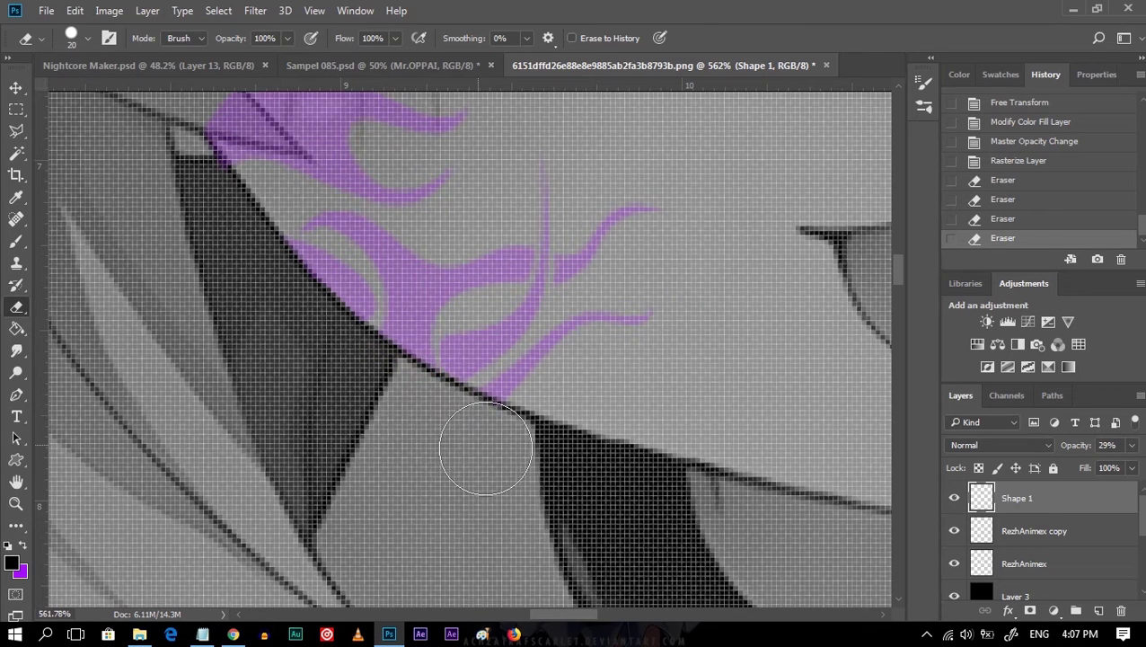
pyautogui.scroll(2, 405, 440)
pyautogui.scroll(3, 224, 386)
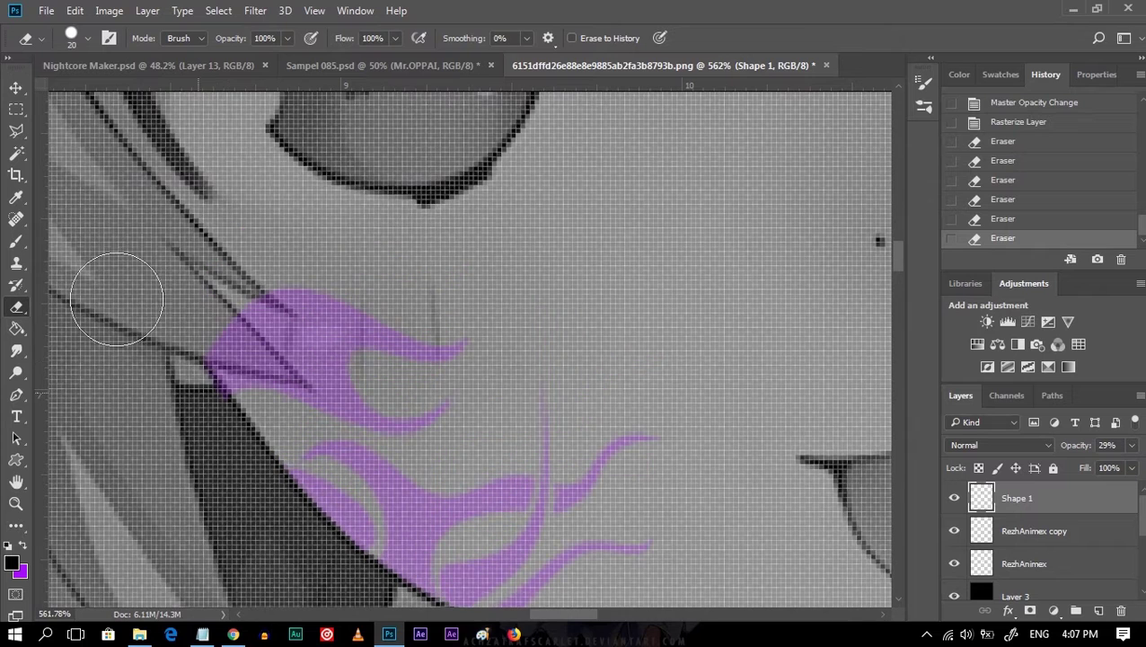
pyautogui.moveTo(167, 387); pyautogui.dragTo(230, 375)
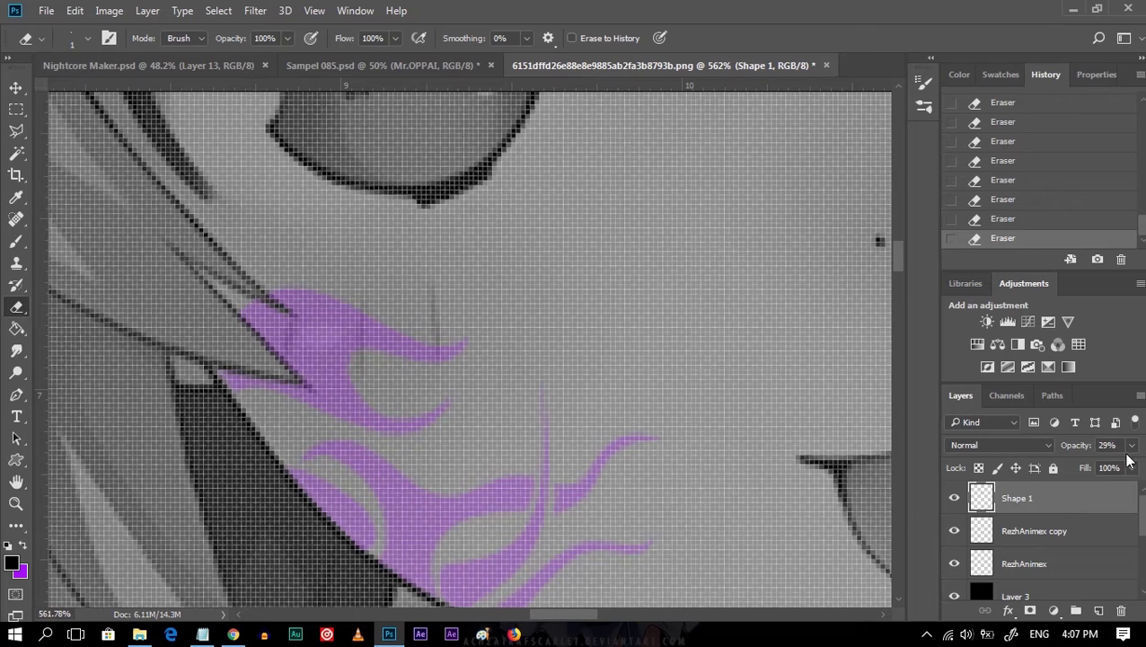
# Raise the cheek mark back to 100% opacity and zoom out to the whole character.
pyautogui.moveTo(1130, 461); pyautogui.dragTo(1118, 468)
pyautogui.press('z')
pyautogui.moveTo(681, 460)
pyautogui.mouseDown()
pyautogui.moveTo(777, 465)
pyautogui.moveTo(661, 389)
pyautogui.mouseUp()
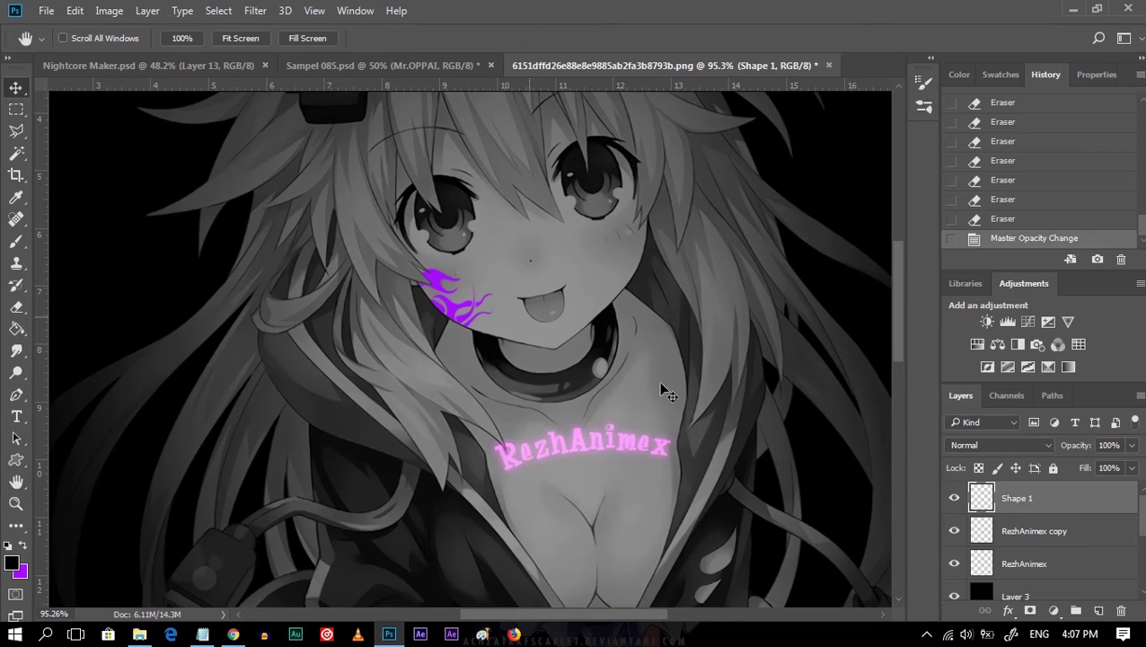
# Set Shape 1 to Linear Dodge (Add), duplicate it, and Gaussian-blur the copy 5 px.
pyautogui.press('v')
pyautogui.click(1000, 445)
pyautogui.click(997, 401)
pyautogui.hotkey('ctrl', 'j')
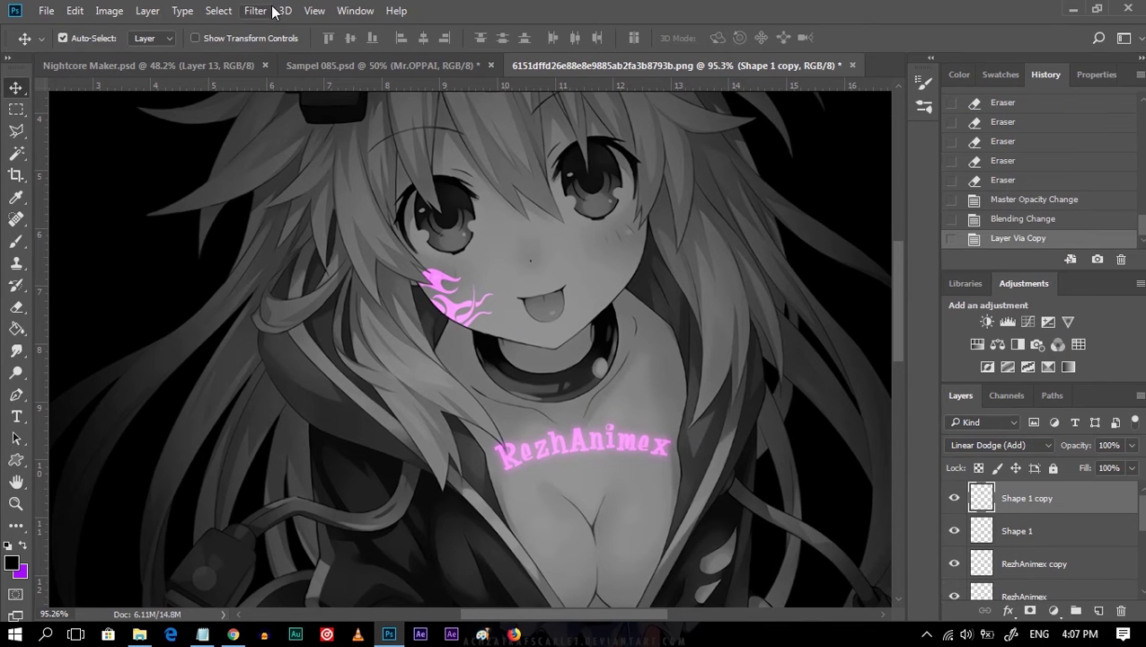
pyautogui.click(268, 11)
pyautogui.click(521, 257)
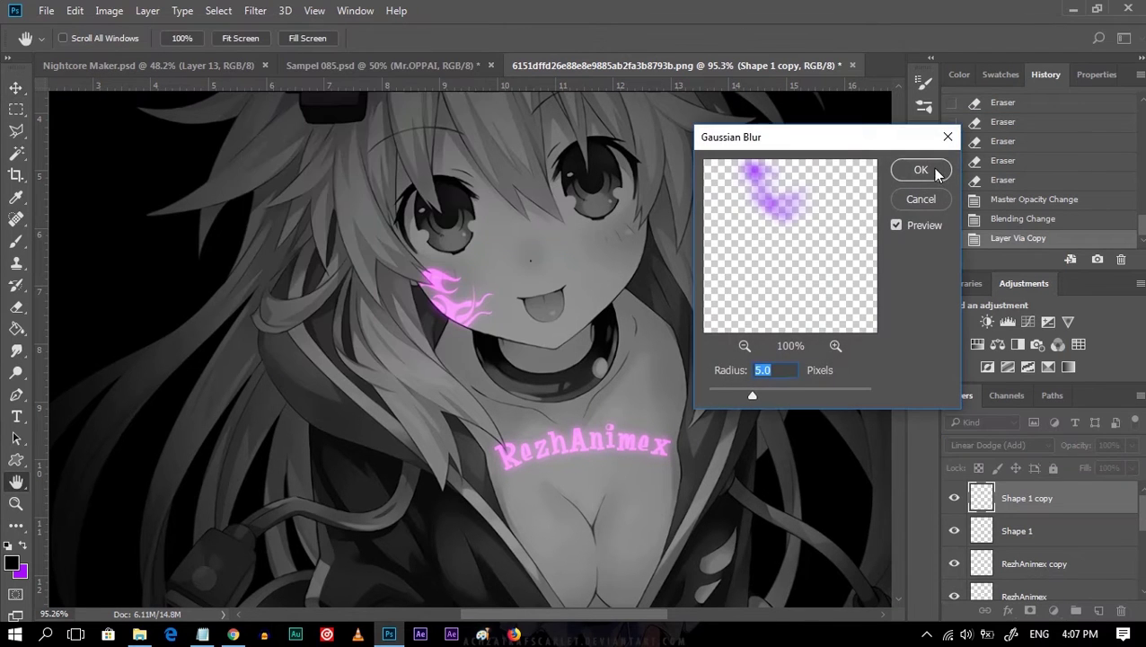
pyautogui.click(936, 172)
# Draw a second flame custom shape over the character's hands.
pyautogui.press('z')
pyautogui.moveTo(615, 429)
pyautogui.mouseDown()
pyautogui.moveTo(516, 347)
pyautogui.moveTo(526, 396)
pyautogui.mouseUp()
pyautogui.scroll(-1, 463, 440)
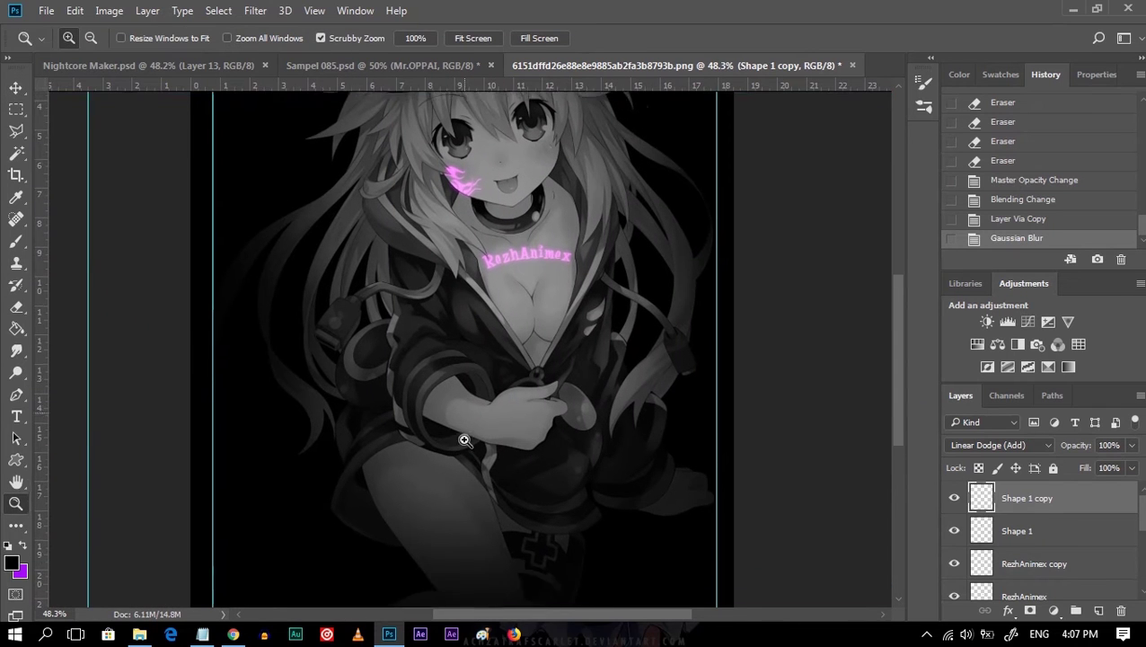
pyautogui.scroll(1, 463, 441)
pyautogui.scroll(-3, 463, 440)
pyautogui.click(17, 459)
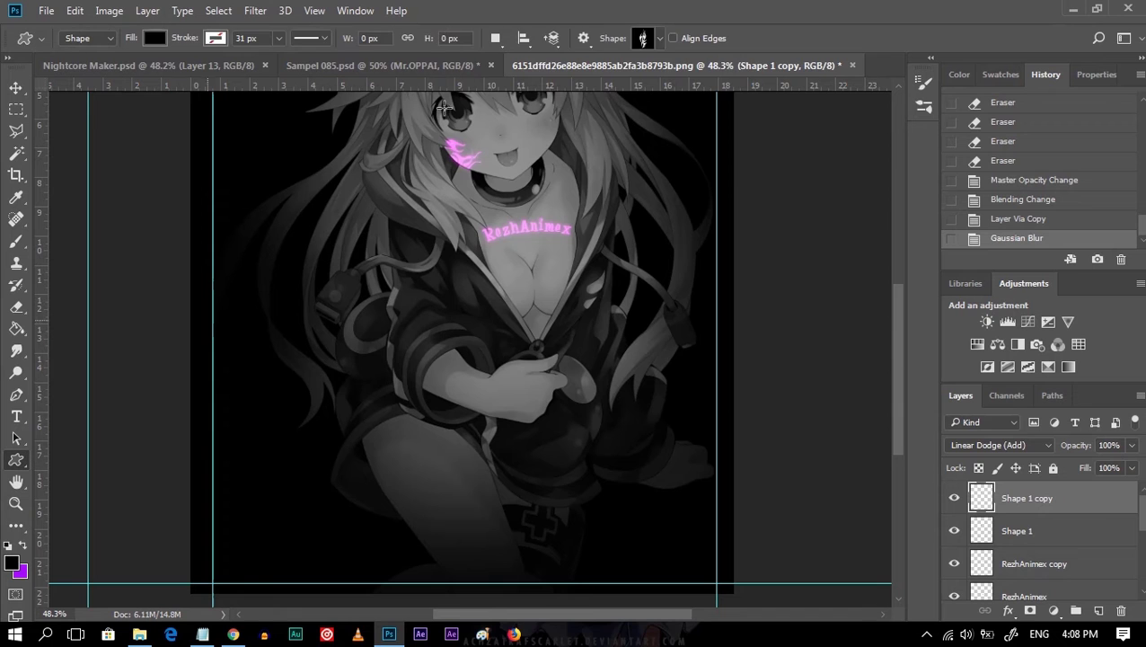
pyautogui.click(661, 39)
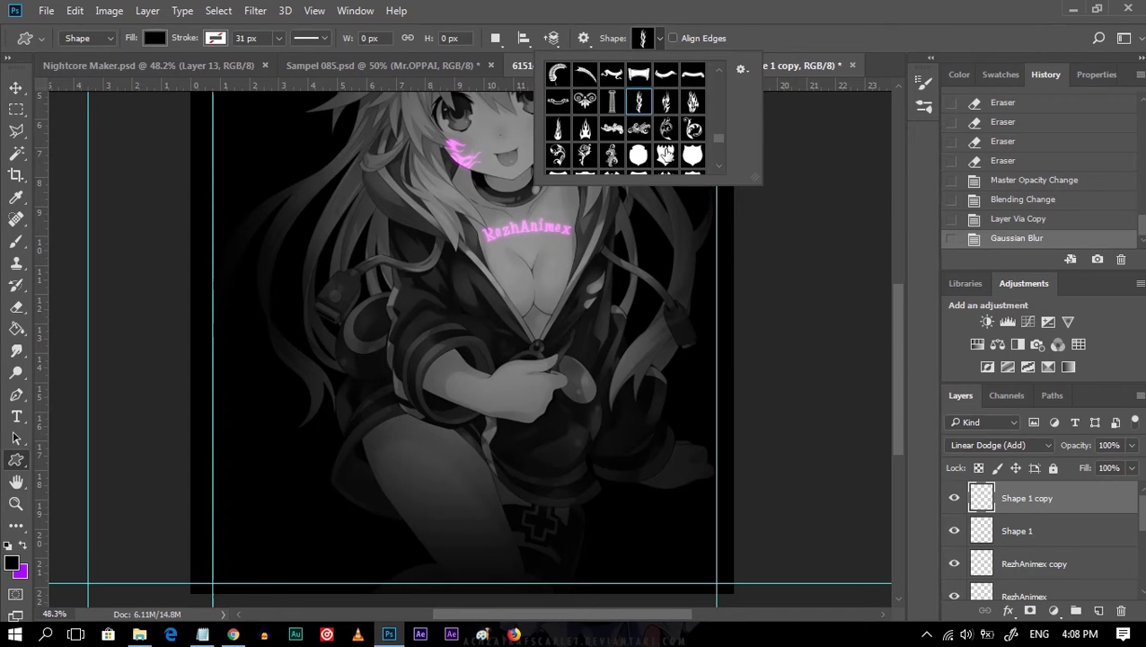
pyautogui.moveTo(455, 286); pyautogui.dragTo(549, 451)
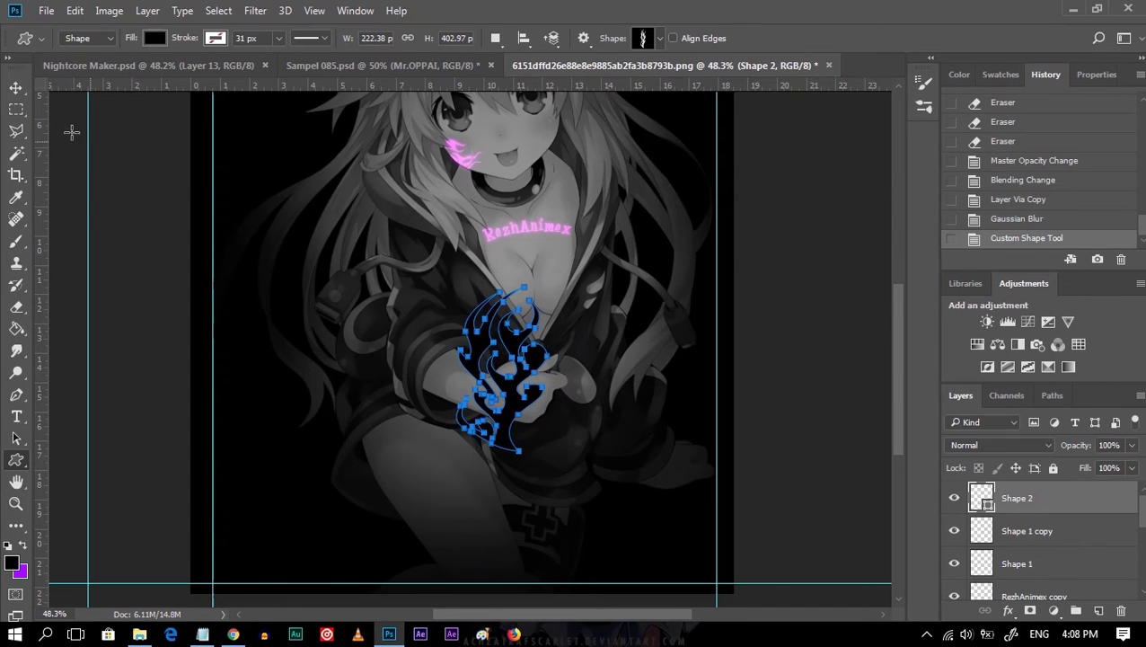
# Flip the second flame horizontally and rotate it into place.
pyautogui.click(16, 109)
pyautogui.scroll(3, 762, 335)
pyautogui.hotkey('ctrl', 't')
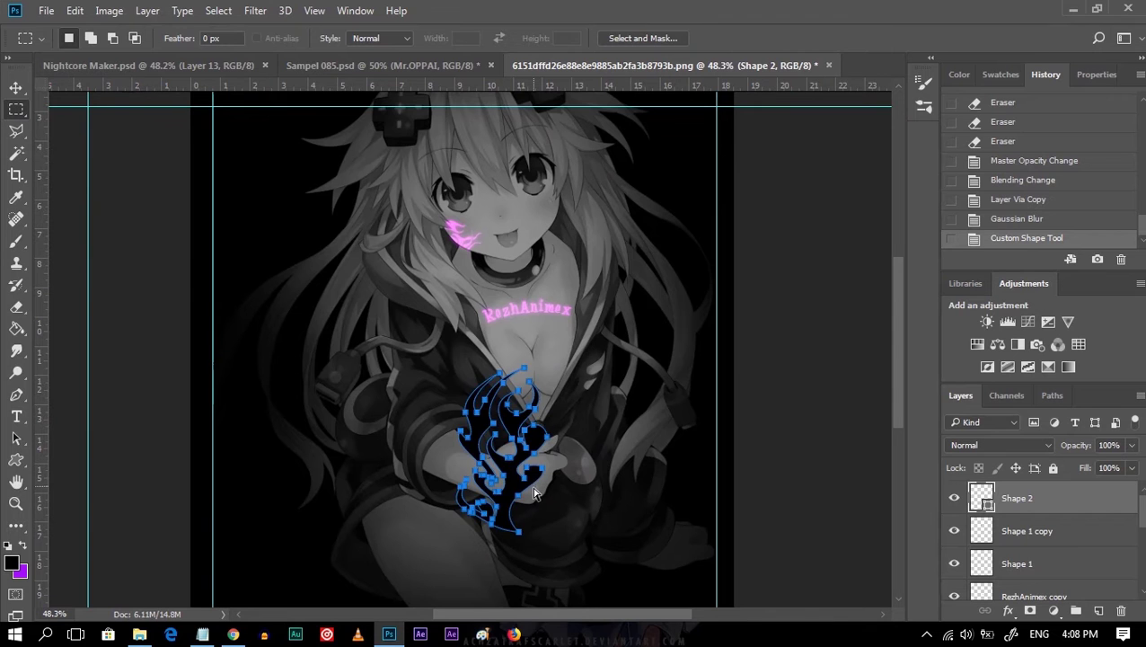
pyautogui.rightClick(507, 503)
pyautogui.click(539, 490)
pyautogui.moveTo(504, 525)
pyautogui.mouseDown()
pyautogui.moveTo(461, 506)
pyautogui.moveTo(359, 593)
pyautogui.mouseUp()
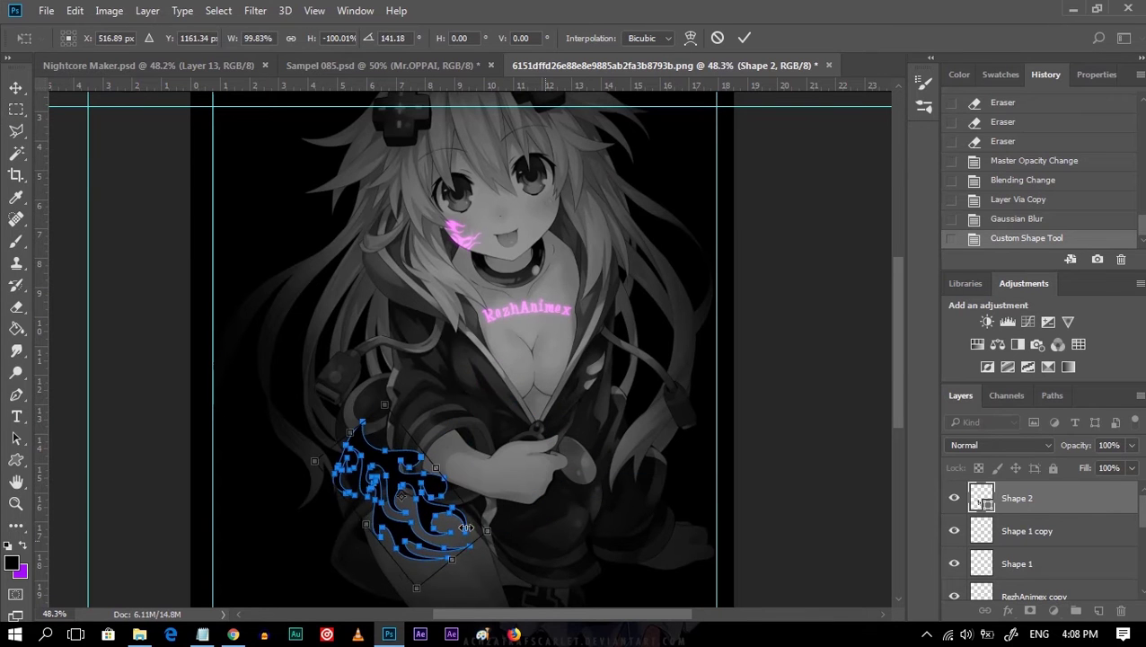
pyautogui.press('Return')
# Shrink the second flame to about 78%, move it lower, and rotate it more upright.
pyautogui.press('z')
pyautogui.moveTo(422, 568)
pyautogui.mouseDown()
pyautogui.moveTo(551, 501)
pyautogui.moveTo(496, 434)
pyautogui.mouseUp()
pyautogui.press('v')
pyautogui.hotkey('ctrl', 't')
pyautogui.moveTo(539, 503); pyautogui.dragTo(561, 463)
pyautogui.moveTo(503, 358); pyautogui.dragTo(511, 405)
pyautogui.moveTo(611, 485); pyautogui.dragTo(719, 471)
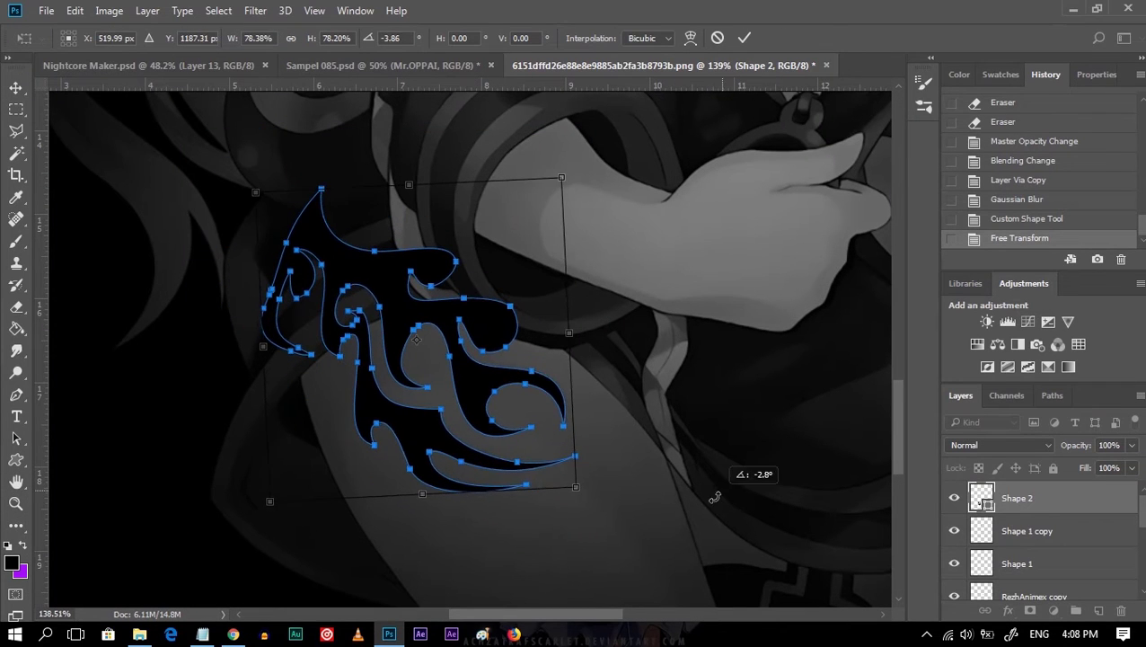
pyautogui.moveTo(582, 494); pyautogui.dragTo(571, 485)
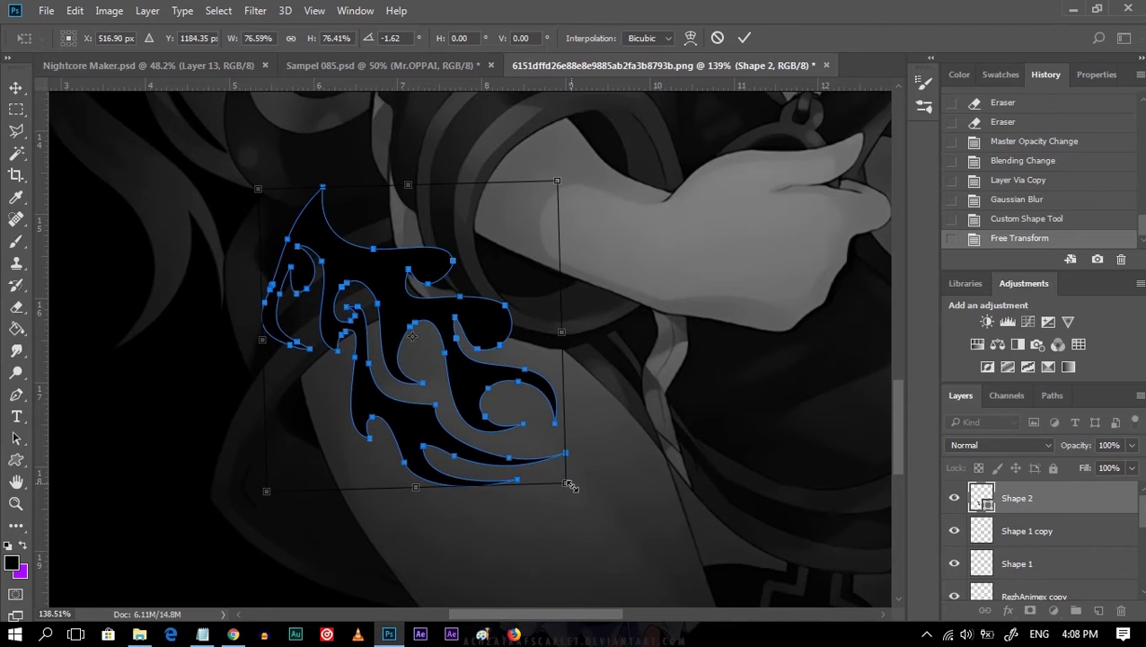
pyautogui.press('Return')
# Colour the second flame purple, fade it to 16% opacity, and call up its layer options.
pyautogui.doubleClick(983, 499)
pyautogui.click(914, 177)
pyautogui.click(883, 134)
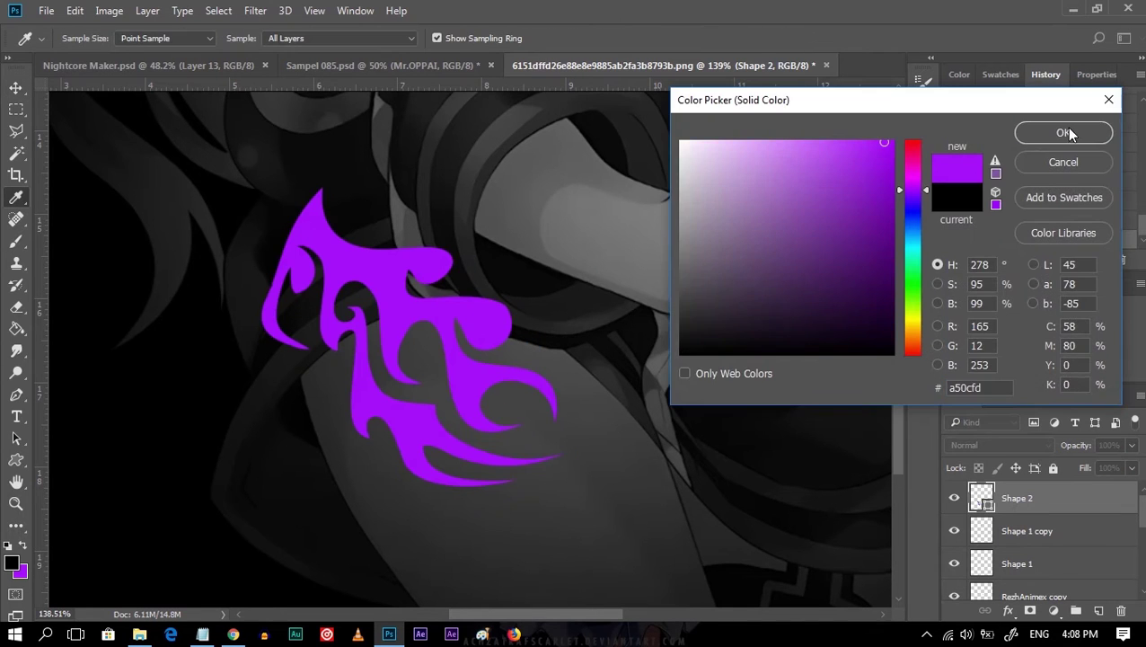
pyautogui.click(1062, 133)
pyautogui.moveTo(1132, 445); pyautogui.dragTo(1066, 467)
pyautogui.press('z')
pyautogui.moveTo(395, 377); pyautogui.dragTo(435, 402)
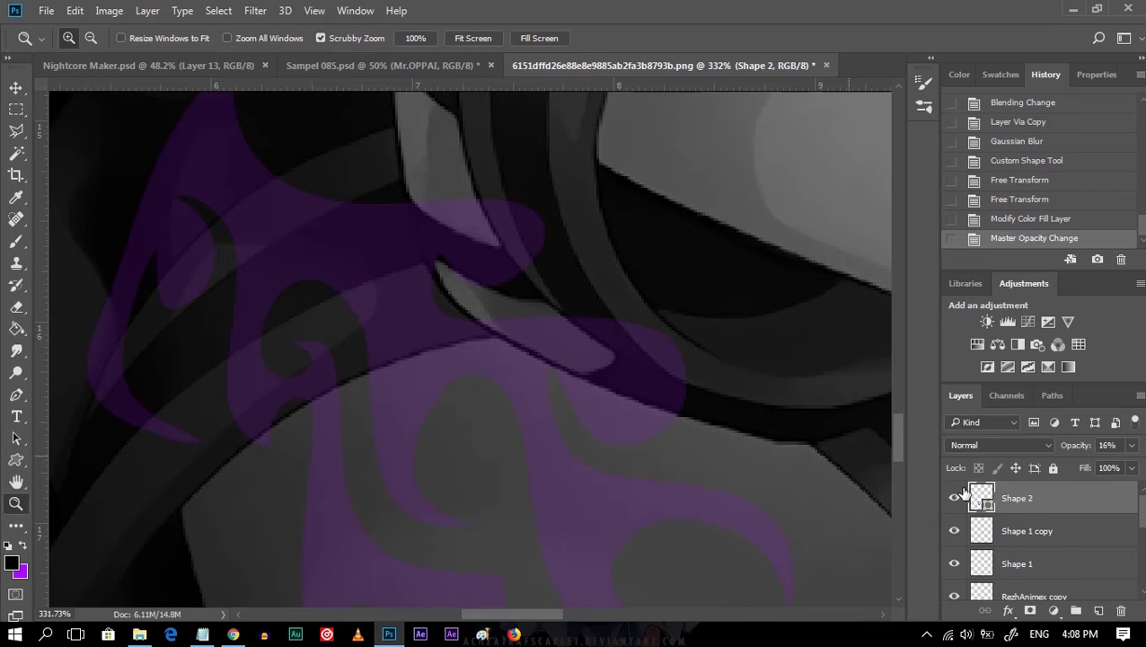
pyautogui.rightClick(1019, 497)
# Rasterize Shape 2 and erase its purple strokes overlapping the dark hair strands.
pyautogui.click(794, 261)
pyautogui.press('e')
pyautogui.scroll(3, 289, 263)
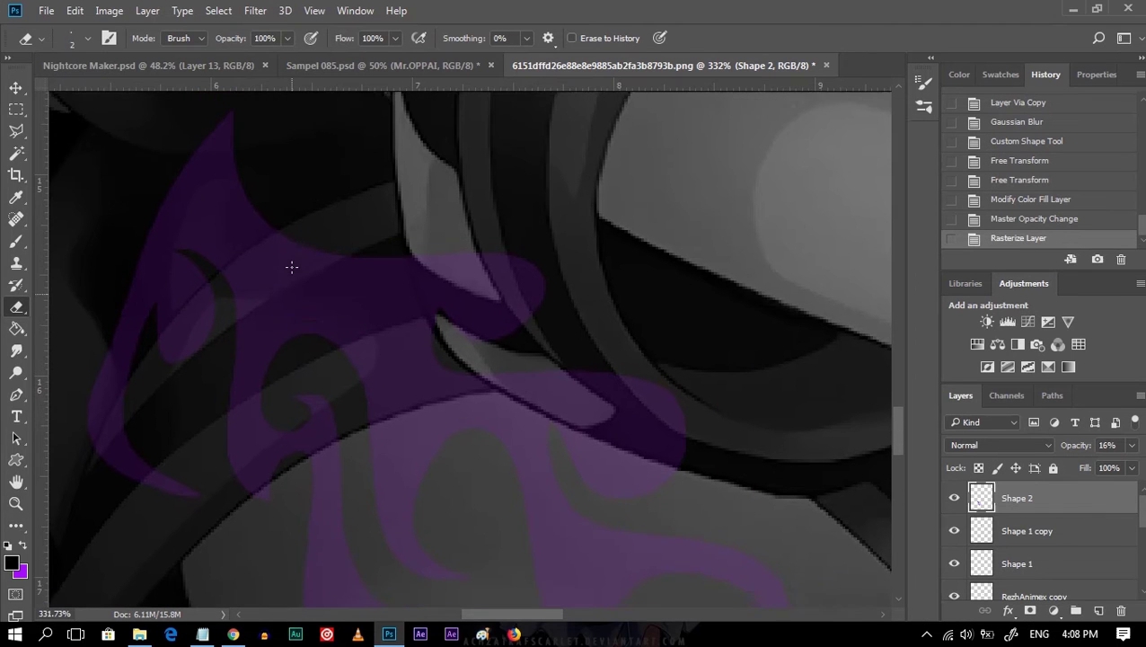
pyautogui.press(']')
pyautogui.moveTo(233, 181); pyautogui.dragTo(338, 251)
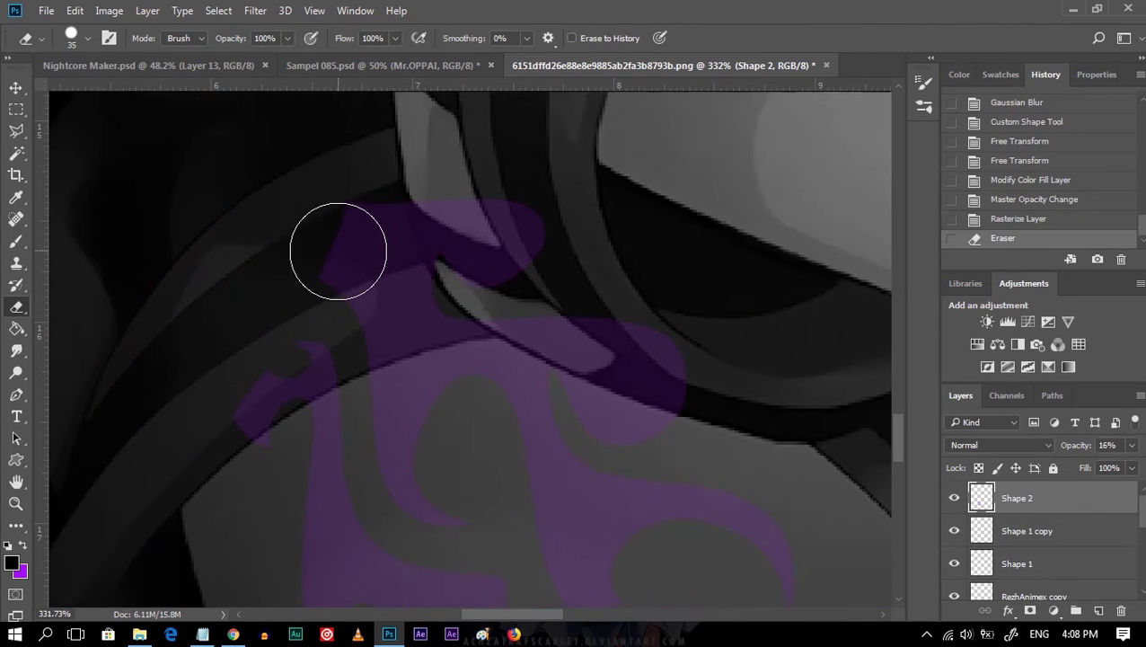
pyautogui.scroll(-2, 338, 251)
pyautogui.moveTo(485, 158); pyautogui.dragTo(492, 208)
pyautogui.press('[')
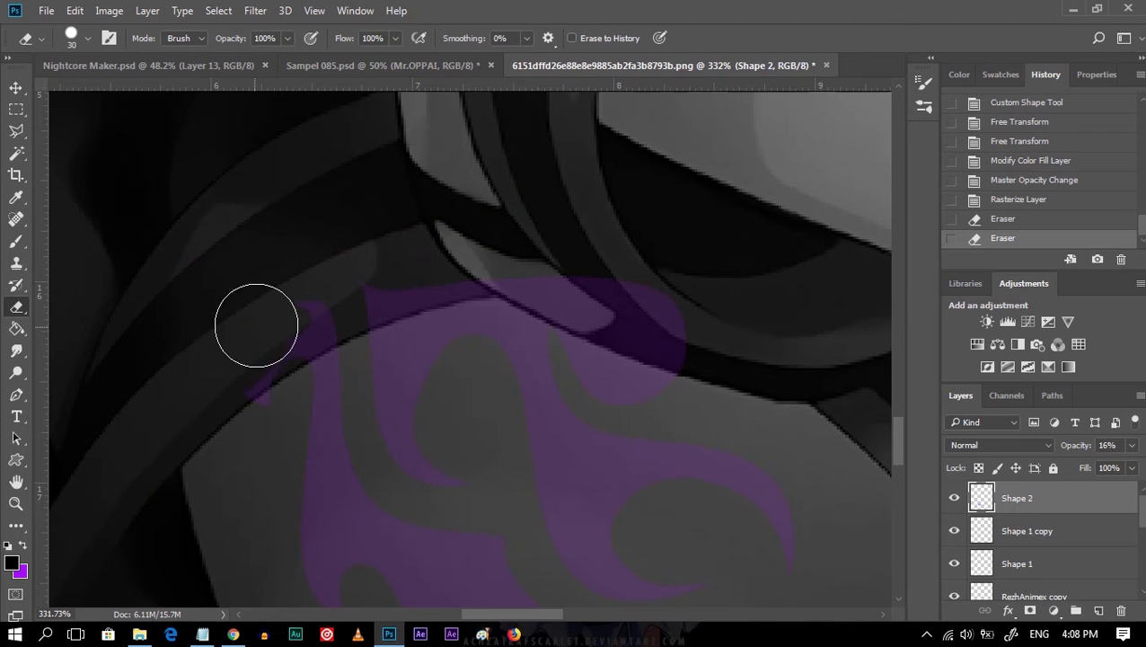
pyautogui.moveTo(225, 365); pyautogui.dragTo(286, 322)
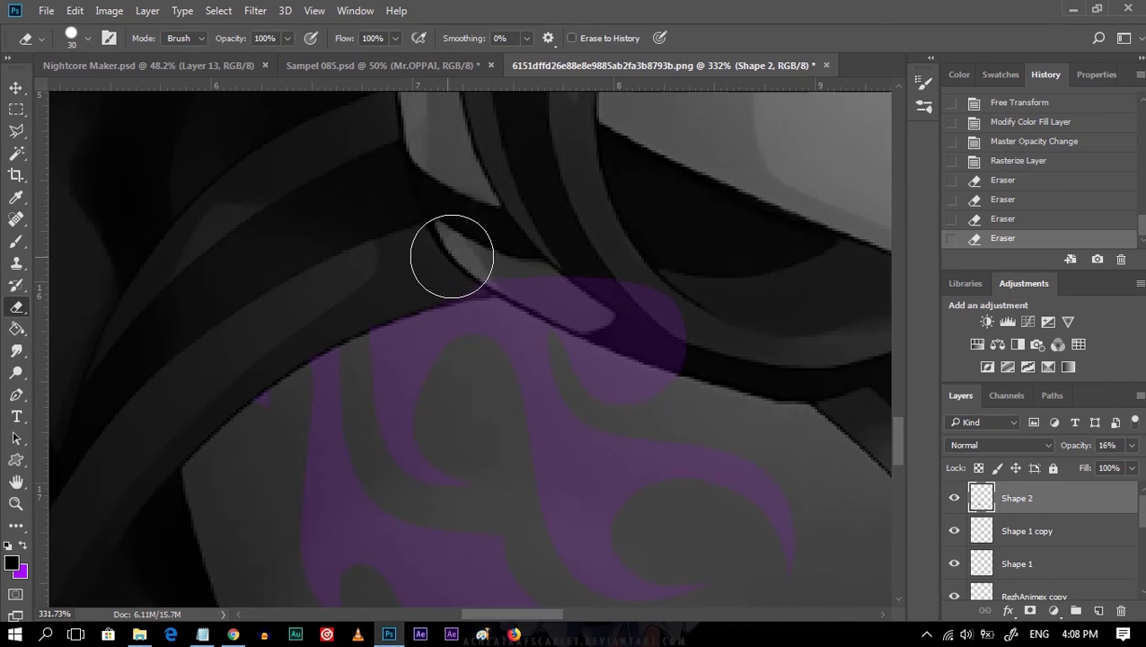
pyautogui.moveTo(491, 256); pyautogui.dragTo(701, 324)
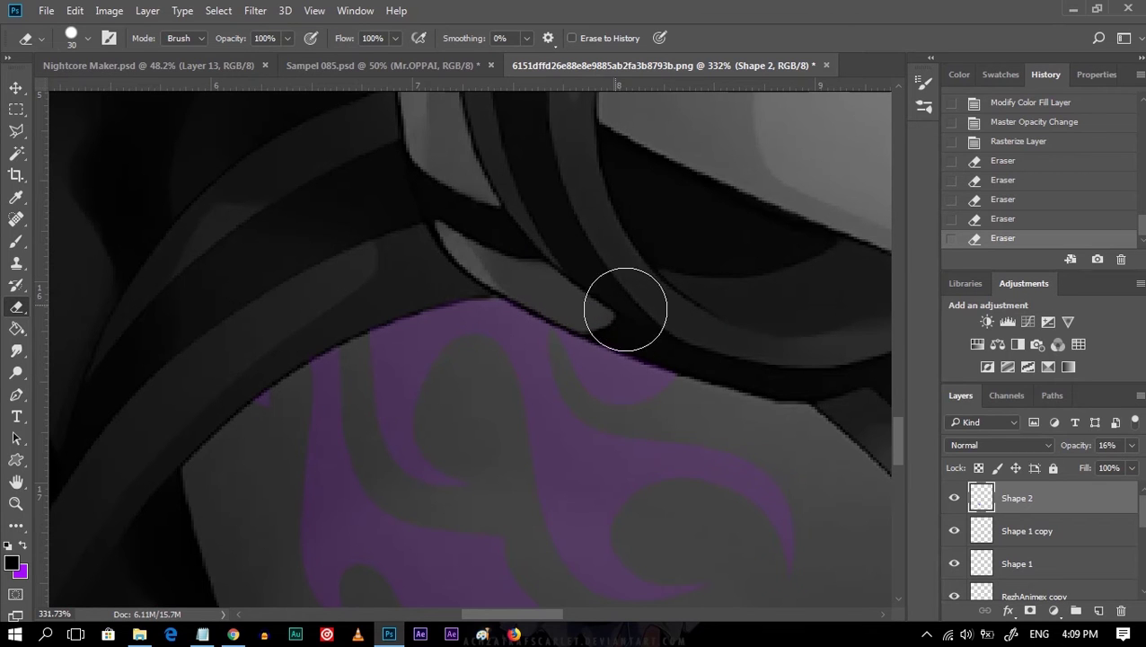
pyautogui.click(709, 340)
# Zoom out and set the Shape 2 tattoo layer to Linear Dodge (Add).
pyautogui.press('z')
pyautogui.scroll(-3, 716, 429)
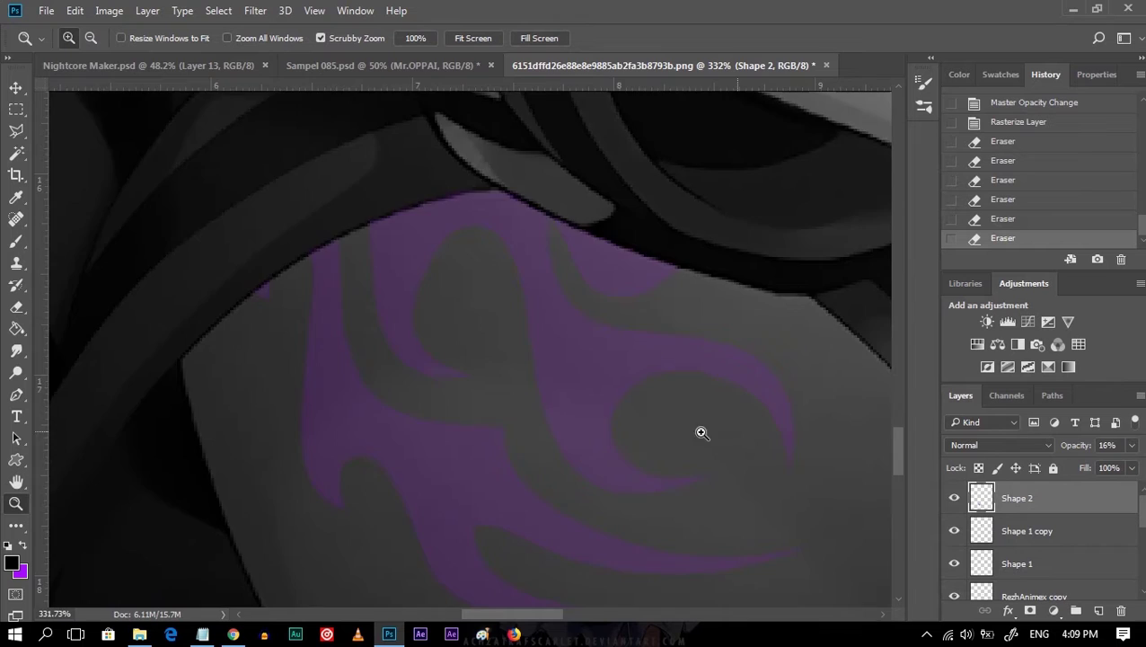
pyautogui.scroll(-5, 758, 468)
pyautogui.scroll(-3, 463, 404)
pyautogui.scroll(1, 463, 404)
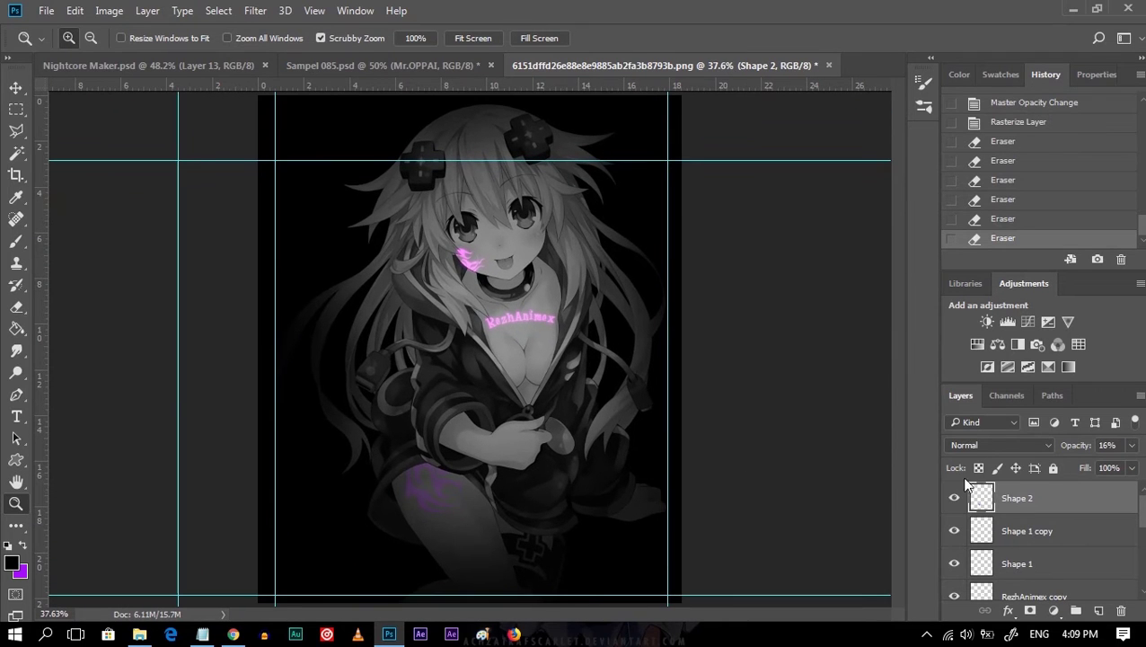
pyautogui.click(1016, 446)
pyautogui.click(985, 250)
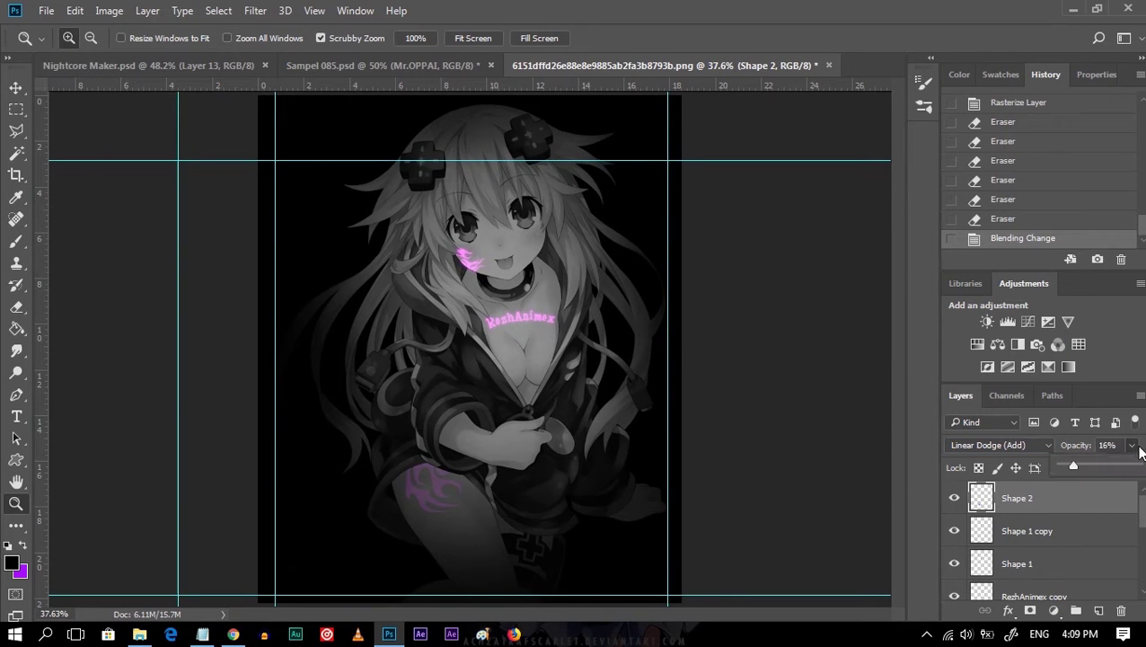
# Raise the Shape 2 tattoo to 100% opacity, duplicate it, and Gaussian-blur the copy by 9 pixels.
pyautogui.moveTo(1134, 466); pyautogui.dragTo(1138, 465)
pyautogui.hotkey('ctrl', 'j')
pyautogui.click(255, 9)
pyautogui.moveTo(264, 197)
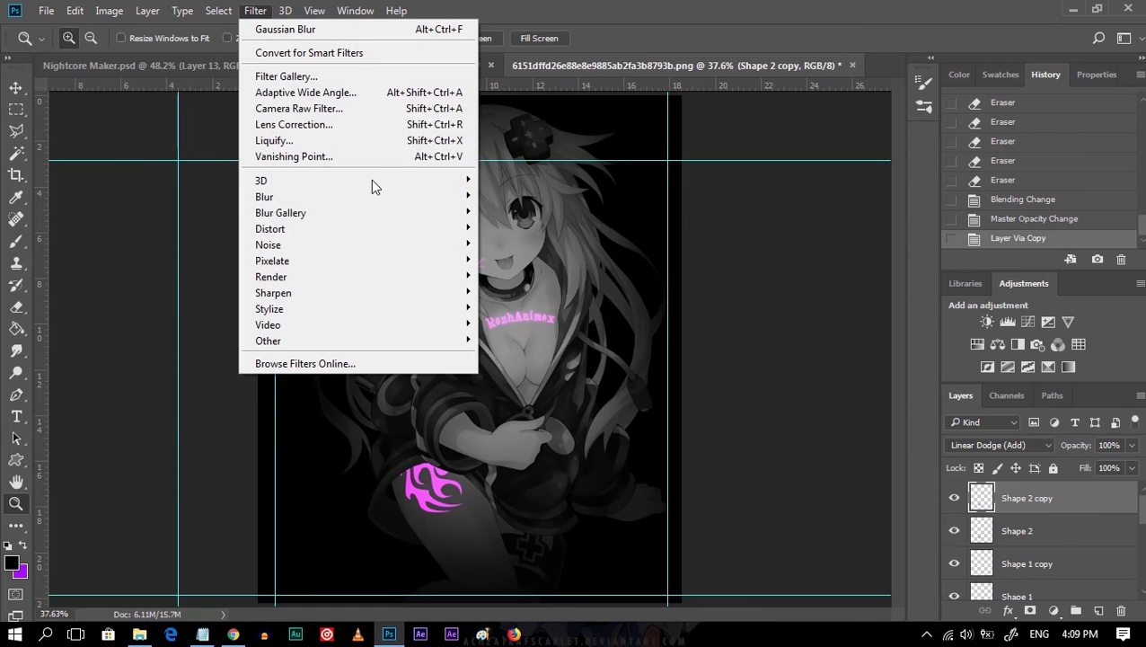
pyautogui.click(524, 259)
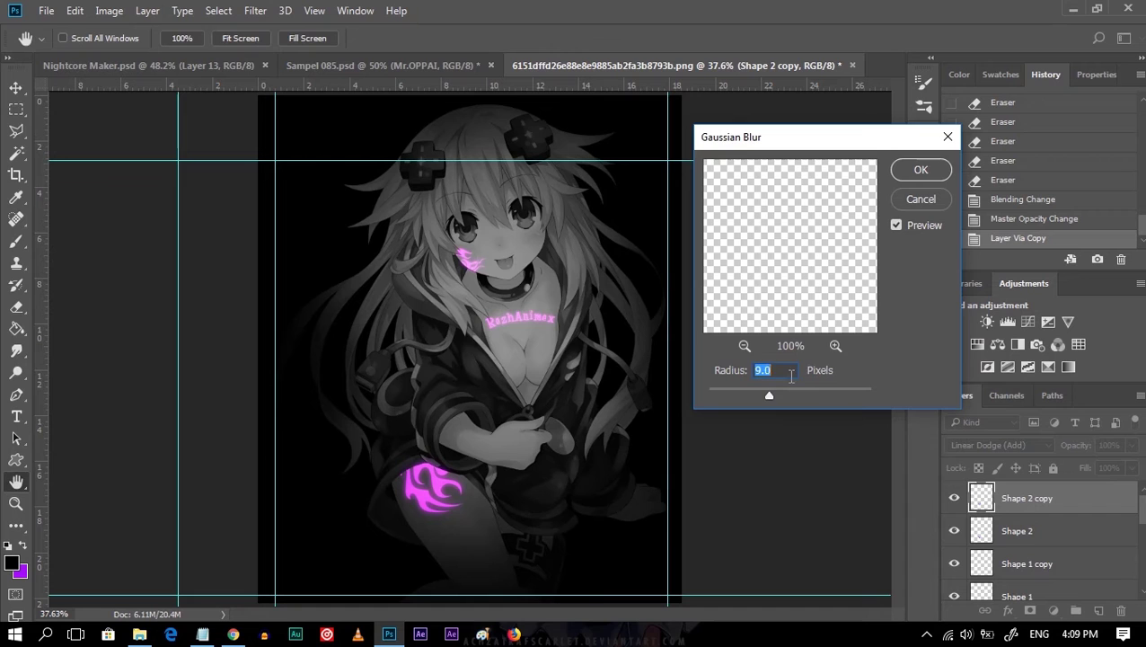
pyautogui.click(921, 170)
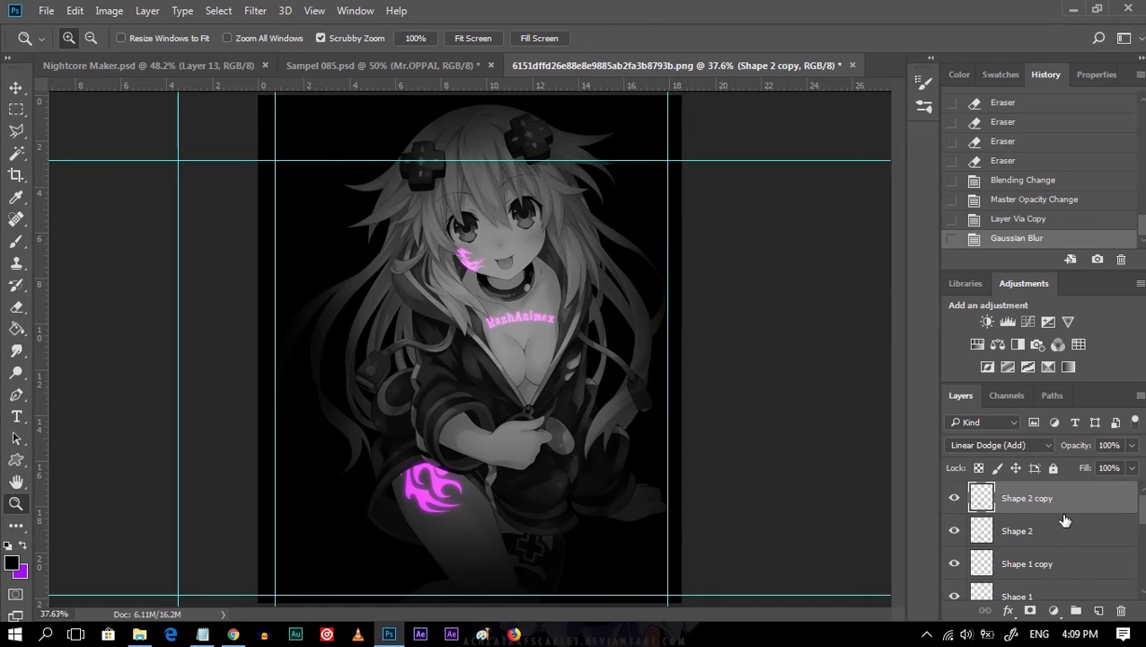
pyautogui.scroll(-5, 1051, 539)
pyautogui.click(1016, 499)
pyautogui.scroll(2, 1051, 539)
pyautogui.click(1066, 366)
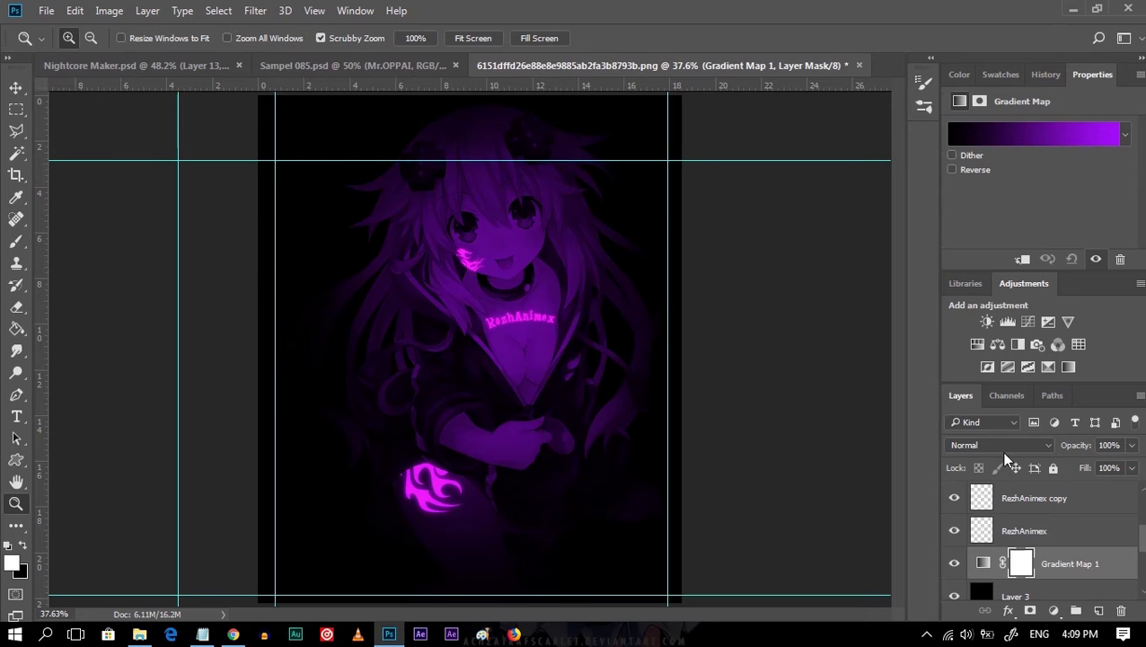
pyautogui.click(1000, 445)
pyautogui.click(988, 268)
pyautogui.click(1010, 135)
pyautogui.scroll(5, 897, 176)
pyautogui.click(927, 210)
pyautogui.scroll(-5, 923, 204)
pyautogui.click(924, 204)
pyautogui.moveTo(1043, 160); pyautogui.dragTo(1042, 202)
pyautogui.scroll(-3, 1041, 203)
pyautogui.click(959, 191)
pyautogui.scroll(3, 947, 197)
pyautogui.click(899, 208)
pyautogui.scroll(3, 898, 207)
pyautogui.click(875, 184)
pyautogui.scroll(-3, 878, 184)
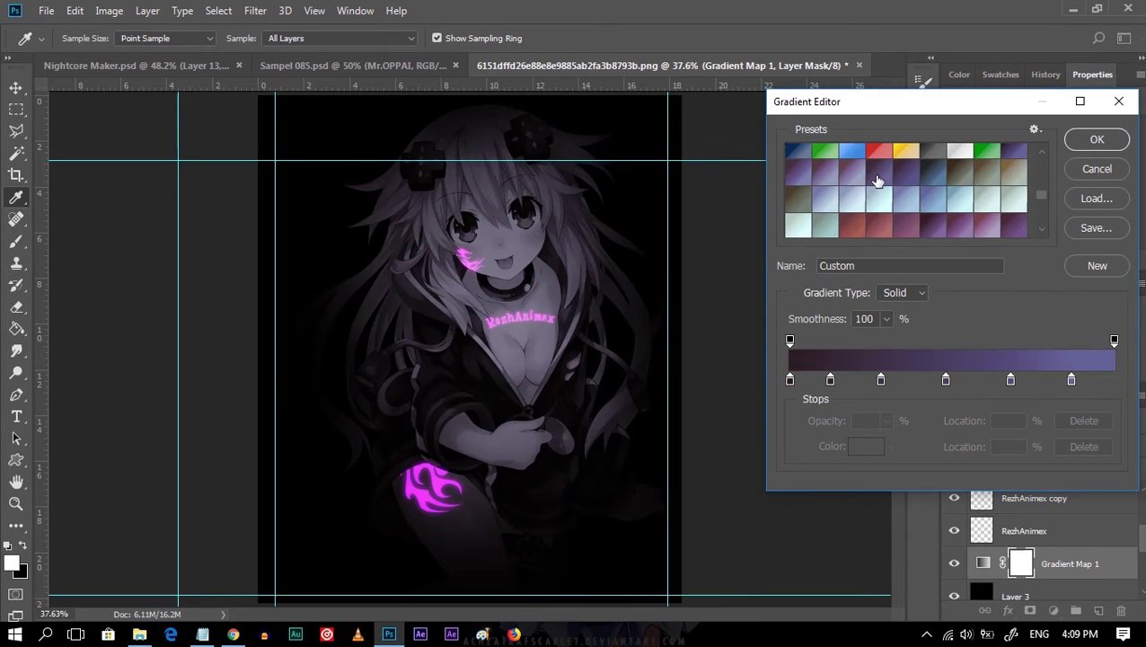
pyautogui.click(835, 177)
pyautogui.click(861, 177)
pyautogui.scroll(-3, 959, 178)
pyautogui.click(960, 179)
pyautogui.click(934, 173)
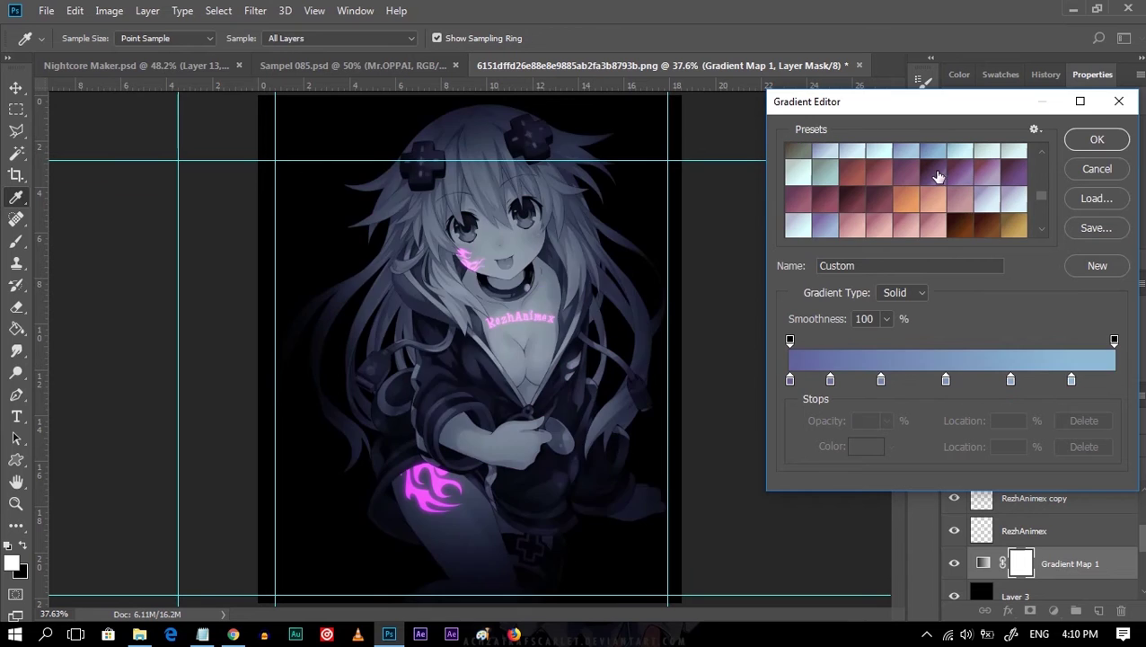
pyautogui.scroll(3, 938, 204)
pyautogui.click(938, 204)
pyautogui.click(908, 174)
pyautogui.click(939, 192)
pyautogui.scroll(-3, 939, 192)
pyautogui.click(887, 169)
pyautogui.scroll(-3, 898, 180)
pyautogui.scroll(-3, 953, 180)
pyautogui.scroll(6, 1010, 177)
pyautogui.click(1008, 203)
pyautogui.moveTo(1038, 196); pyautogui.dragTo(1032, 154)
pyautogui.click(853, 167)
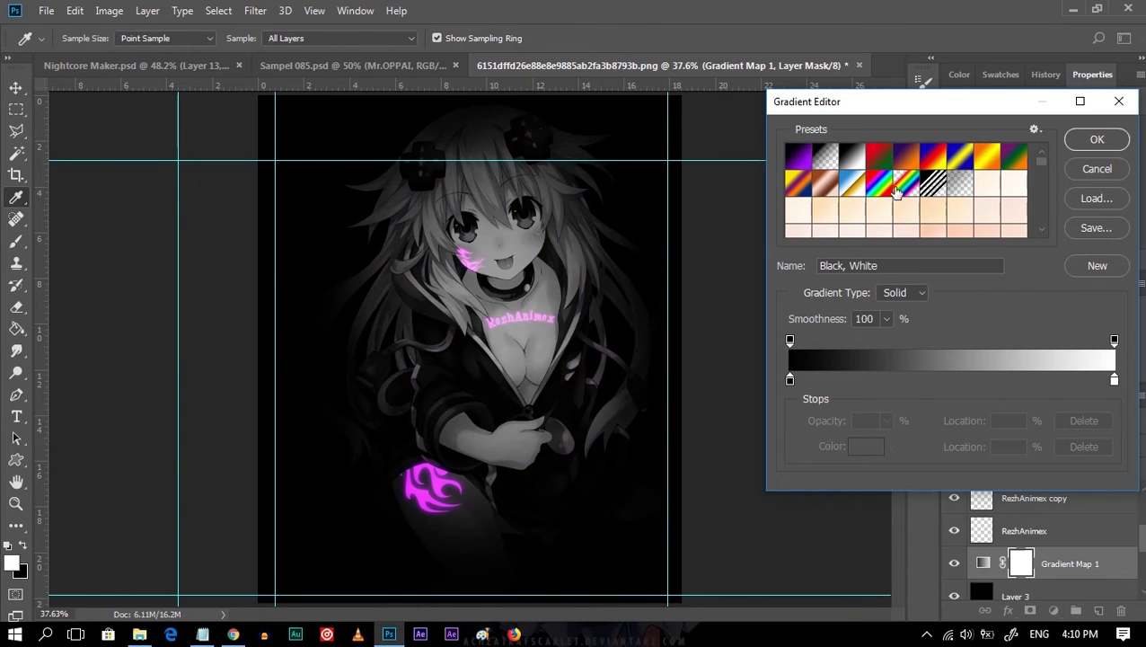
pyautogui.click(797, 158)
pyautogui.click(825, 159)
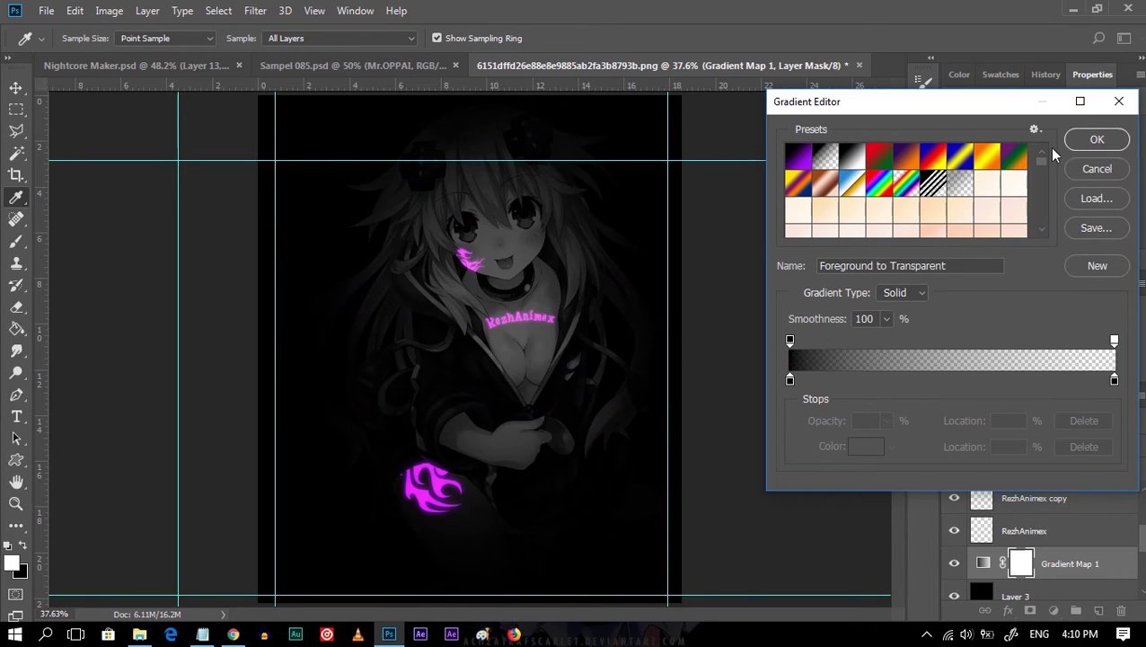
pyautogui.click(1097, 139)
pyautogui.click(1131, 446)
pyautogui.moveTo(1131, 467); pyautogui.dragTo(1094, 467)
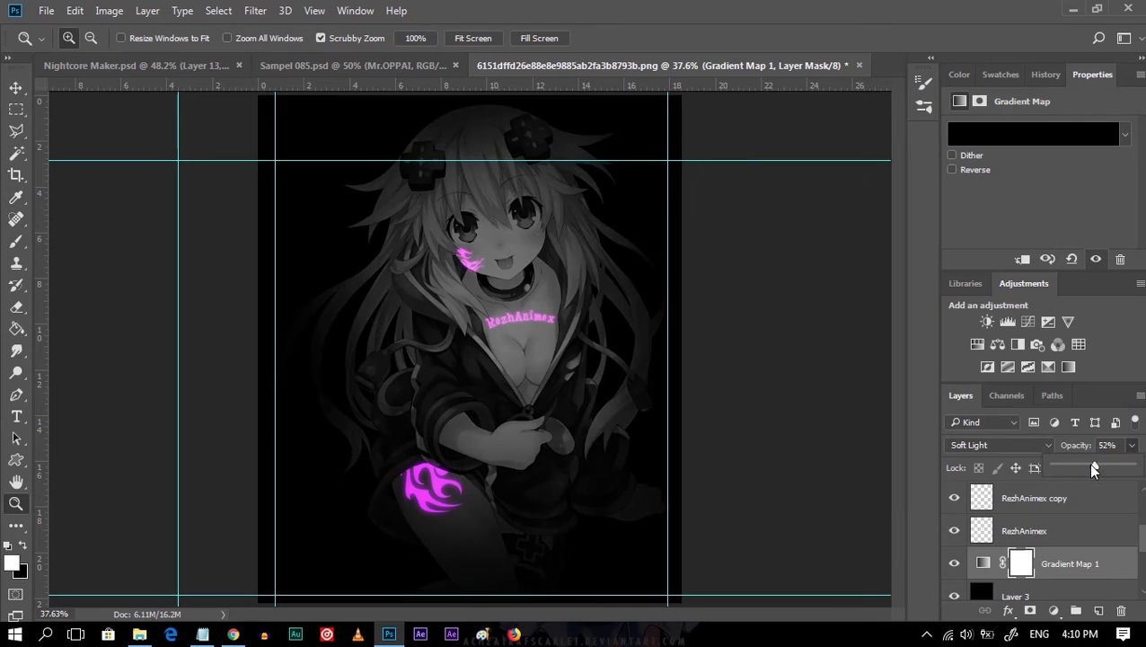
pyautogui.click(982, 564)
pyautogui.click(1079, 344)
pyautogui.click(1069, 128)
pyautogui.click(1002, 194)
pyautogui.scroll(-4, 1043, 128)
pyautogui.scroll(-4, 1043, 129)
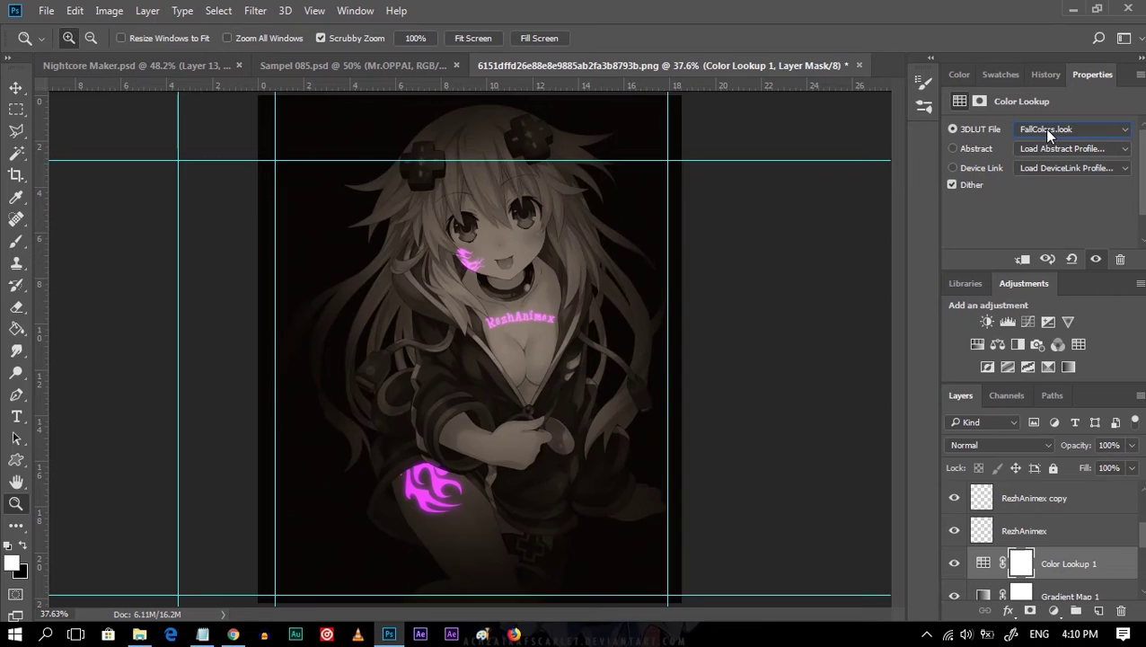
pyautogui.scroll(-3, 1043, 128)
pyautogui.scroll(-4, 1043, 128)
pyautogui.scroll(-4, 1043, 128)
pyautogui.scroll(-3, 1043, 128)
pyautogui.scroll(-2, 1042, 129)
pyautogui.scroll(-2, 1043, 129)
pyautogui.press('Delete')
pyautogui.click(1076, 510)
pyautogui.scroll(-3, 1075, 510)
pyautogui.click(1068, 367)
pyautogui.click(997, 445)
pyautogui.click(997, 287)
pyautogui.click(1003, 141)
pyautogui.click(880, 157)
pyautogui.moveTo(1041, 164); pyautogui.dragTo(1041, 196)
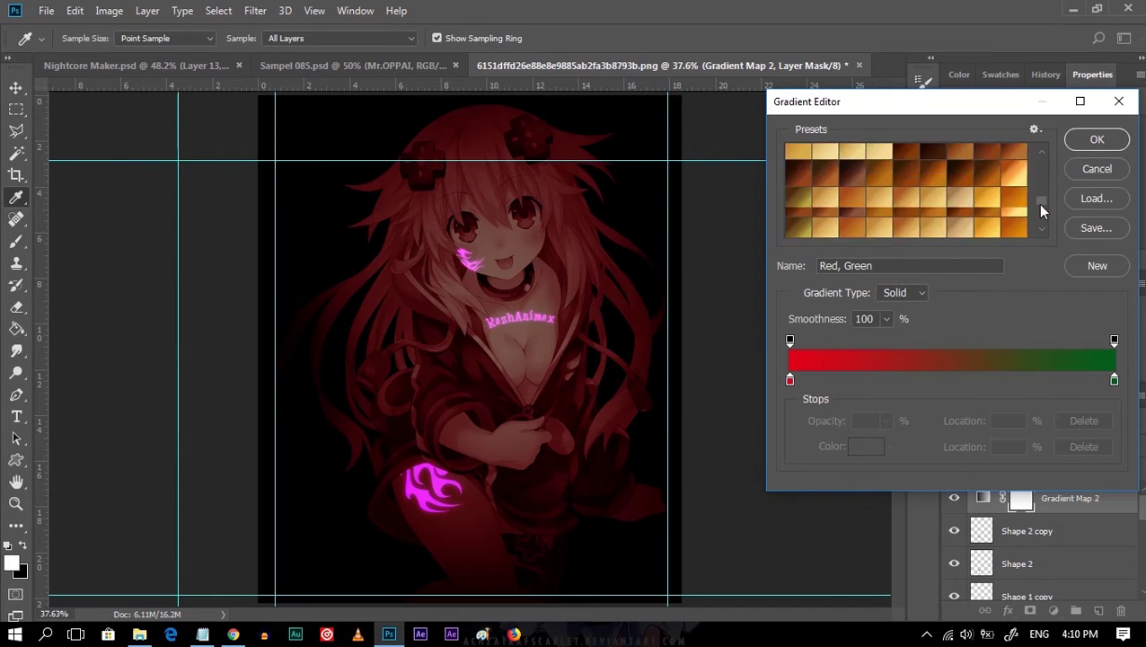
pyautogui.click(939, 197)
pyautogui.click(988, 196)
pyautogui.click(1013, 193)
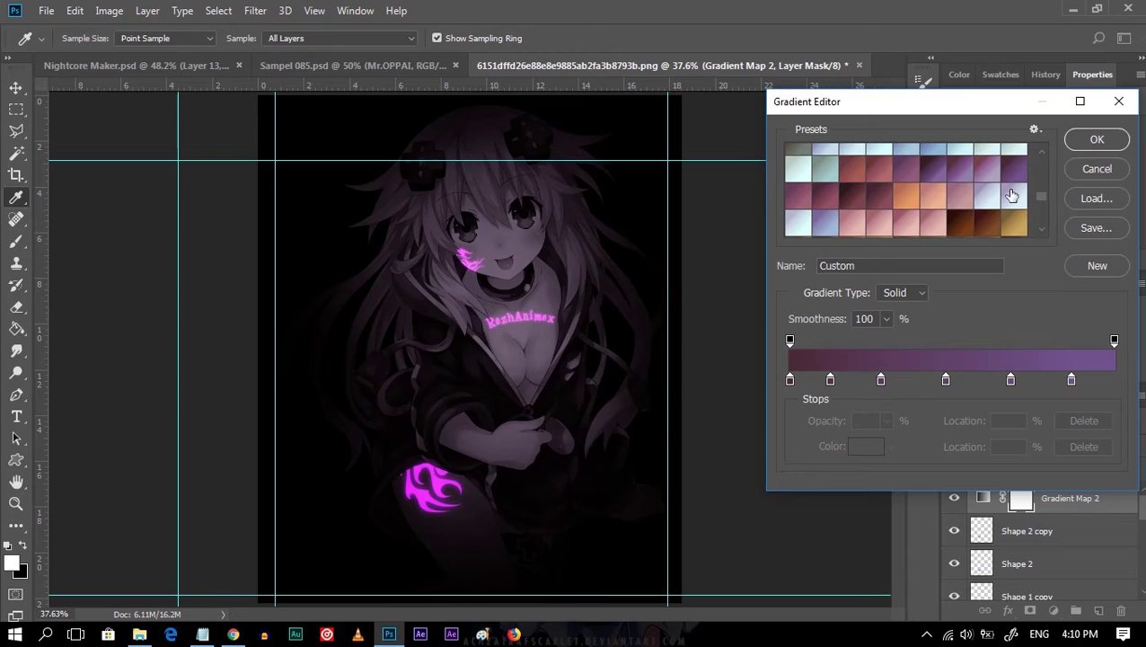
pyautogui.click(988, 195)
pyautogui.scroll(1, 991, 195)
pyautogui.click(941, 211)
pyautogui.scroll(1, 941, 211)
pyautogui.click(927, 196)
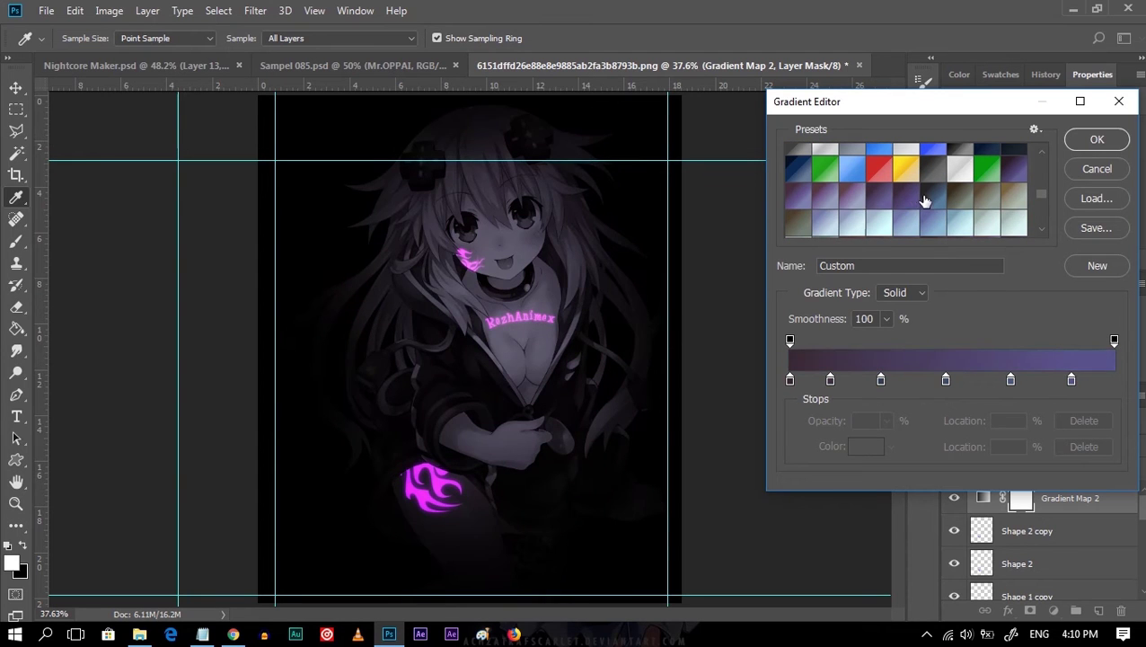
pyautogui.scroll(-1, 869, 220)
pyautogui.click(837, 226)
pyautogui.click(809, 224)
pyautogui.scroll(-1, 985, 230)
pyautogui.click(985, 230)
pyautogui.scroll(1, 1011, 209)
pyautogui.click(952, 216)
pyautogui.click(881, 222)
pyautogui.click(852, 215)
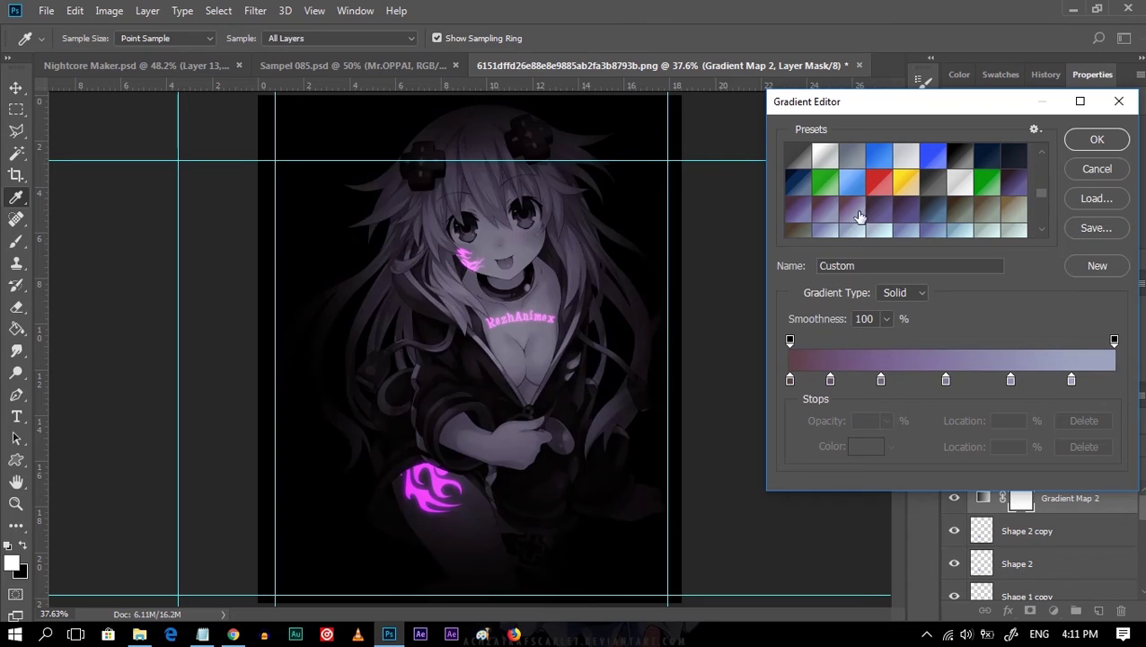
pyautogui.click(1097, 169)
pyautogui.press('Delete')
pyautogui.hotkey('ctrl', 'shift', 'Tab')
pyautogui.scroll(-2, 1069, 557)
pyautogui.scroll(4, 1054, 537)
pyautogui.click(1051, 516)
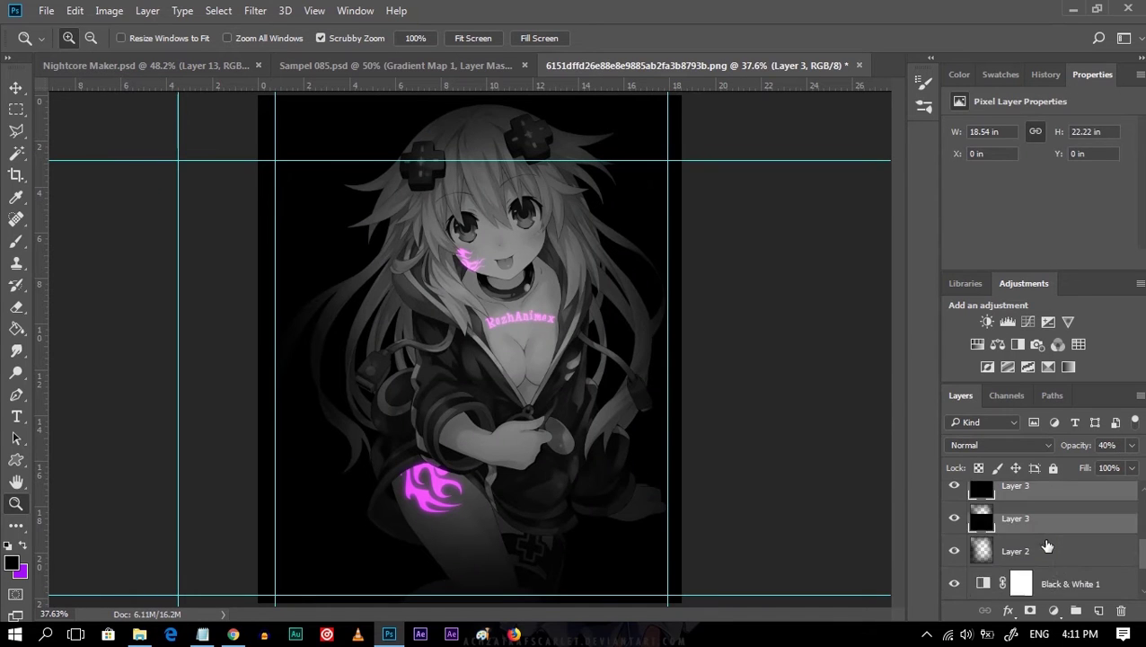
# Copy Gradient Map 1, then the blue Gradient Map 2 from Sampel 085.psd, into the anime image.
pyautogui.moveTo(713, 157); pyautogui.dragTo(1050, 539)
pyautogui.click(387, 64)
pyautogui.scroll(2, 1041, 555)
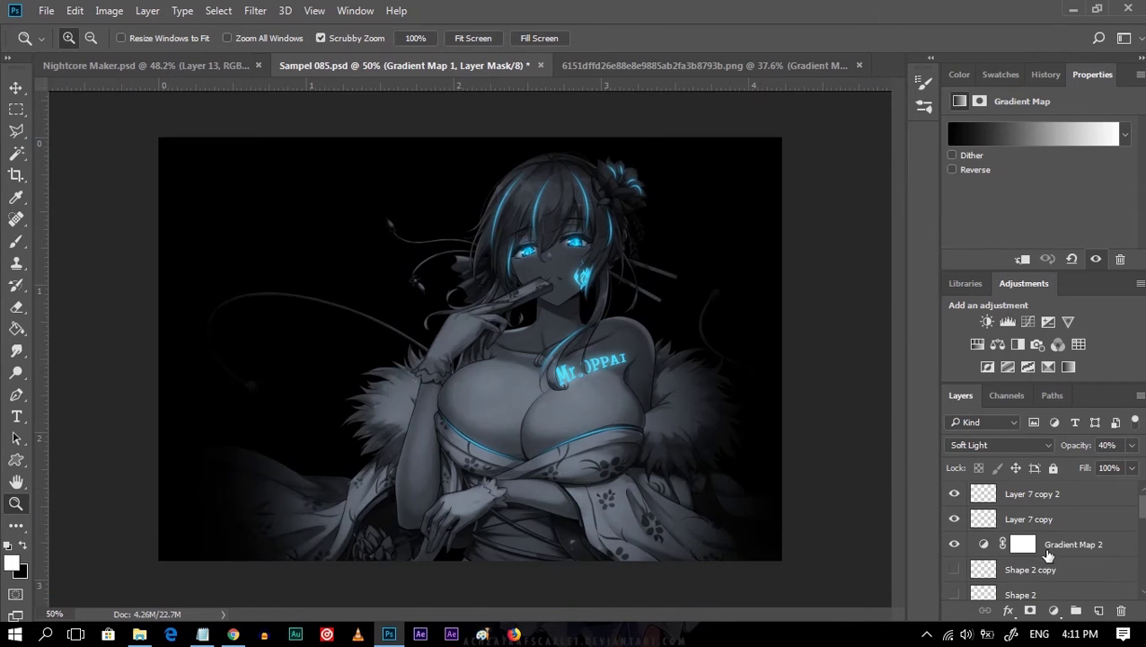
pyautogui.click(1069, 544)
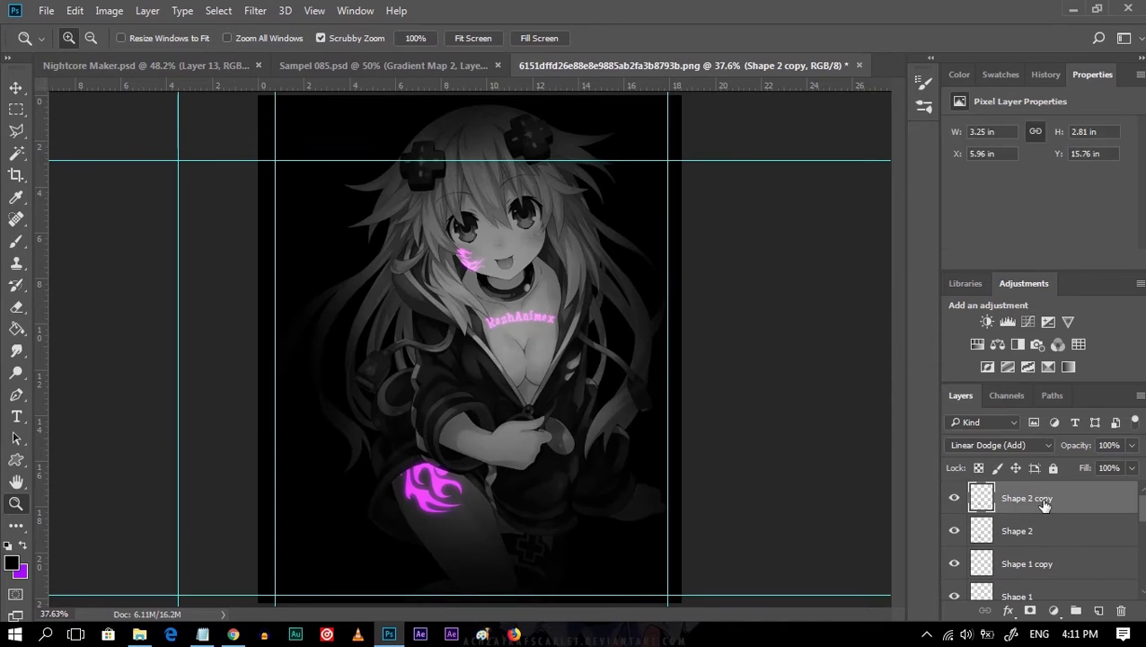
pyautogui.moveTo(648, 59)
pyautogui.mouseDown()
pyautogui.moveTo(1030, 508)
pyautogui.moveTo(1093, 527)
pyautogui.mouseUp()
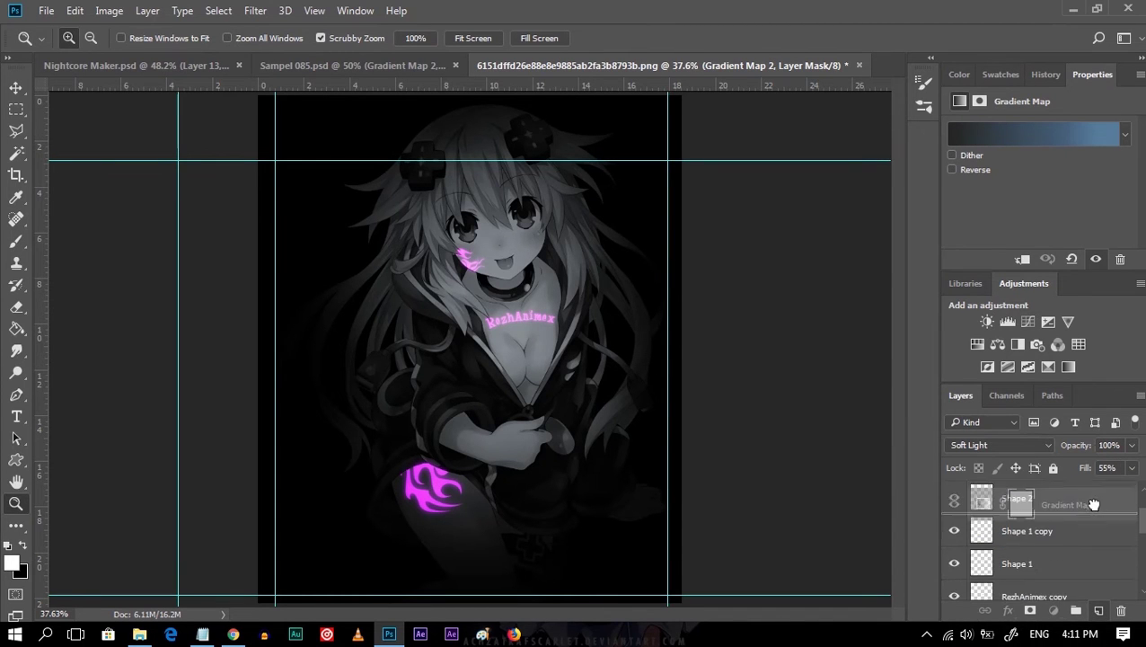
# Reposition Gradient Map 2 above Shape 2 copy in the anime image's layer stack.
pyautogui.moveTo(1093, 526); pyautogui.dragTo(1092, 512)
pyautogui.click(397, 65)
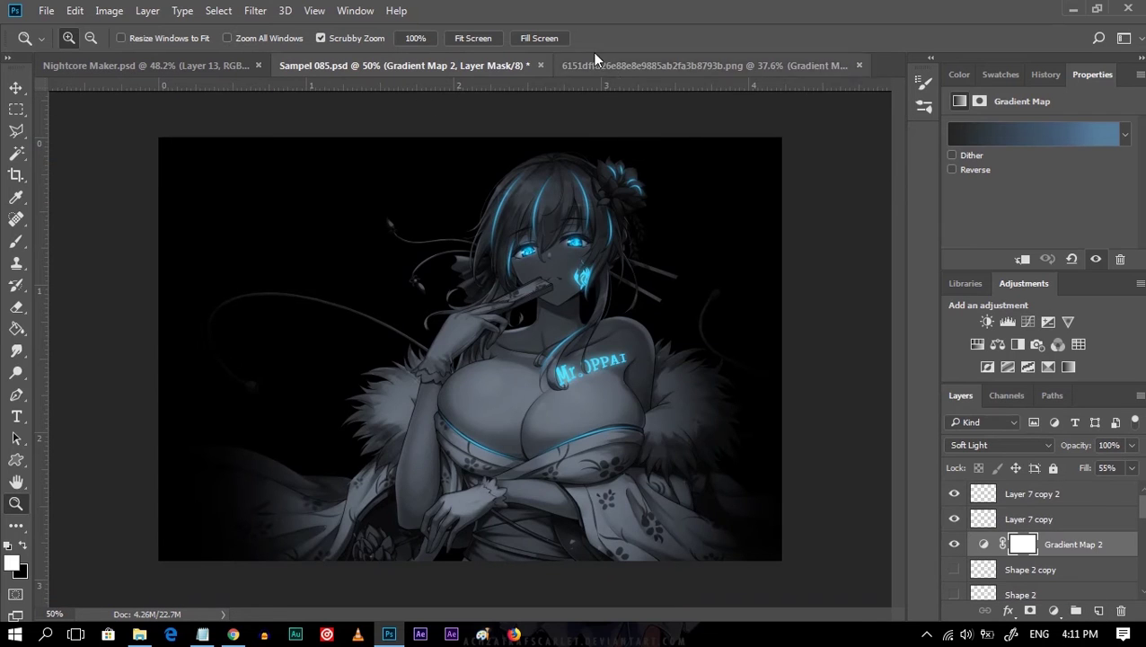
pyautogui.hotkey('ctrl', 'Tab')
pyautogui.moveTo(1044, 521); pyautogui.dragTo(1042, 496)
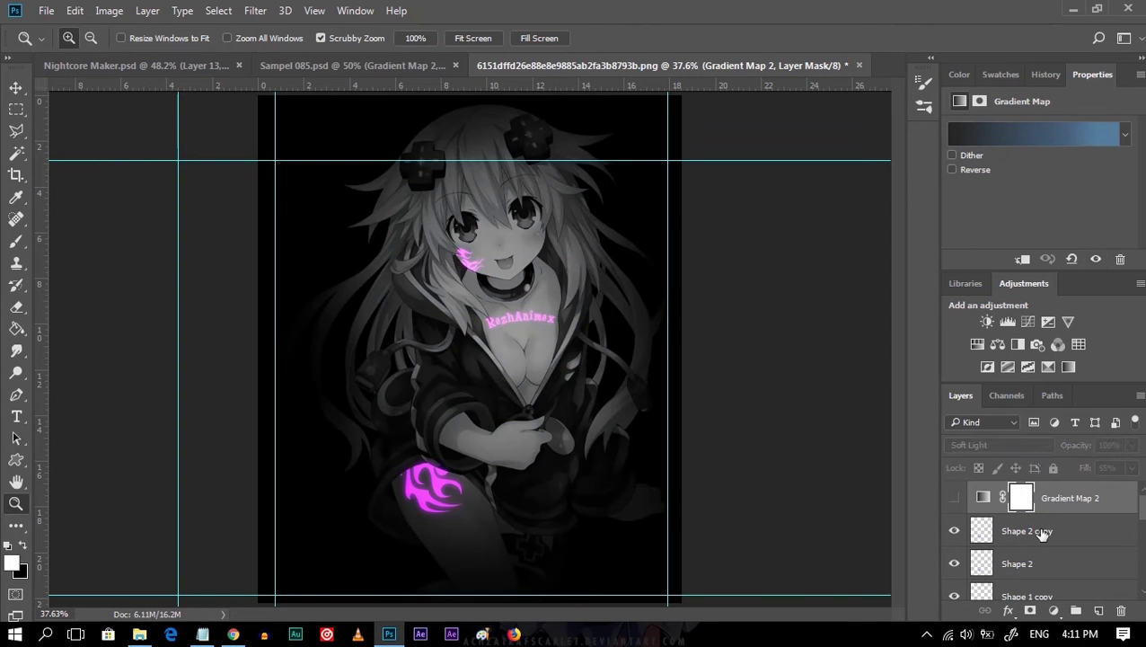
pyautogui.click(1089, 537)
# Stamp visible layers into Layer 4, box-blur it, and set it to Soft Light at about 37% fill.
pyautogui.hotkey('ctrl', 'shift', 'alt', 'e')
pyautogui.click(256, 11)
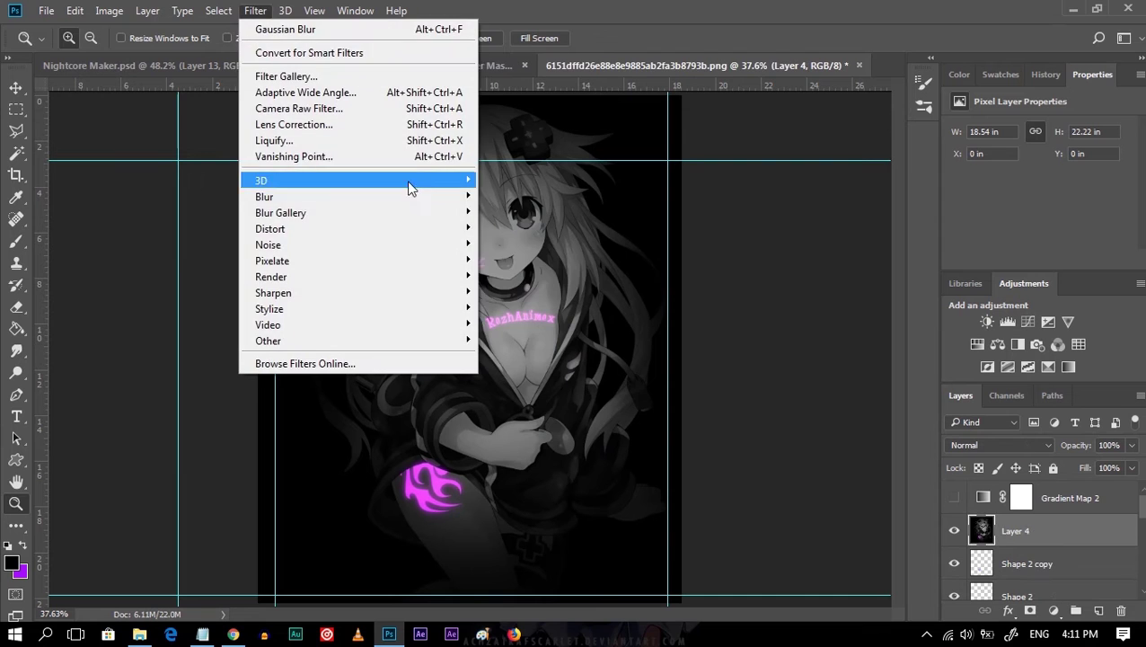
pyautogui.click(534, 245)
pyautogui.click(874, 158)
pyautogui.click(1000, 445)
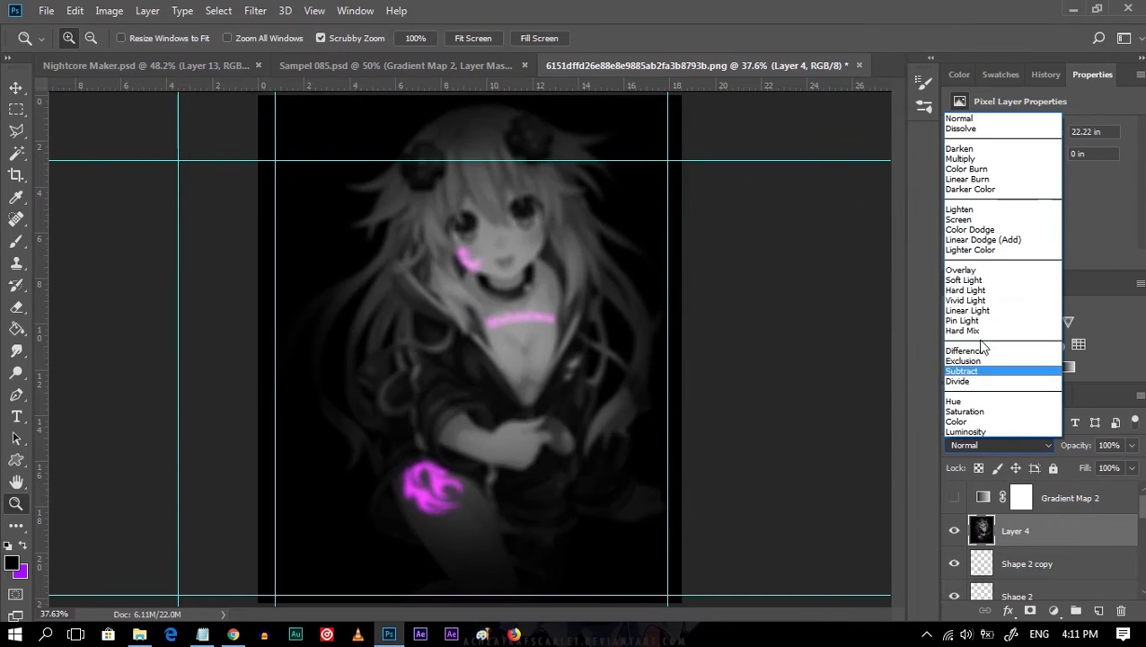
pyautogui.click(984, 289)
pyautogui.moveTo(1103, 480); pyautogui.dragTo(1086, 486)
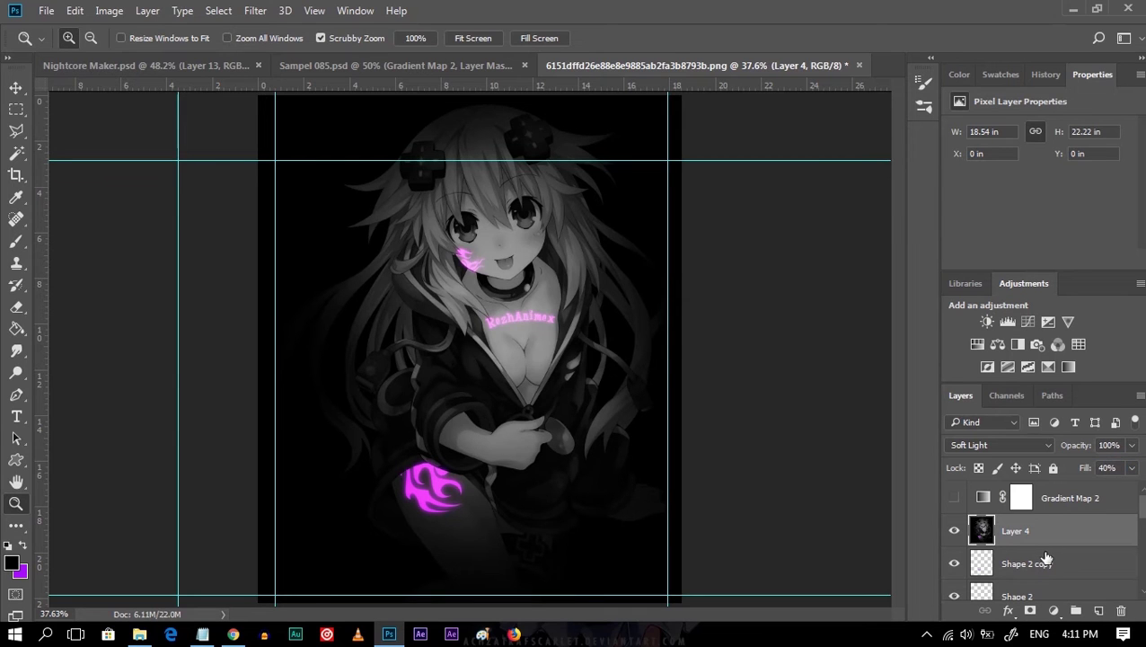
# Show Gradient Map 2 again, check the Sampel 085 reference, and stamp visible layers into Layer 5.
pyautogui.click(955, 499)
pyautogui.click(1055, 509)
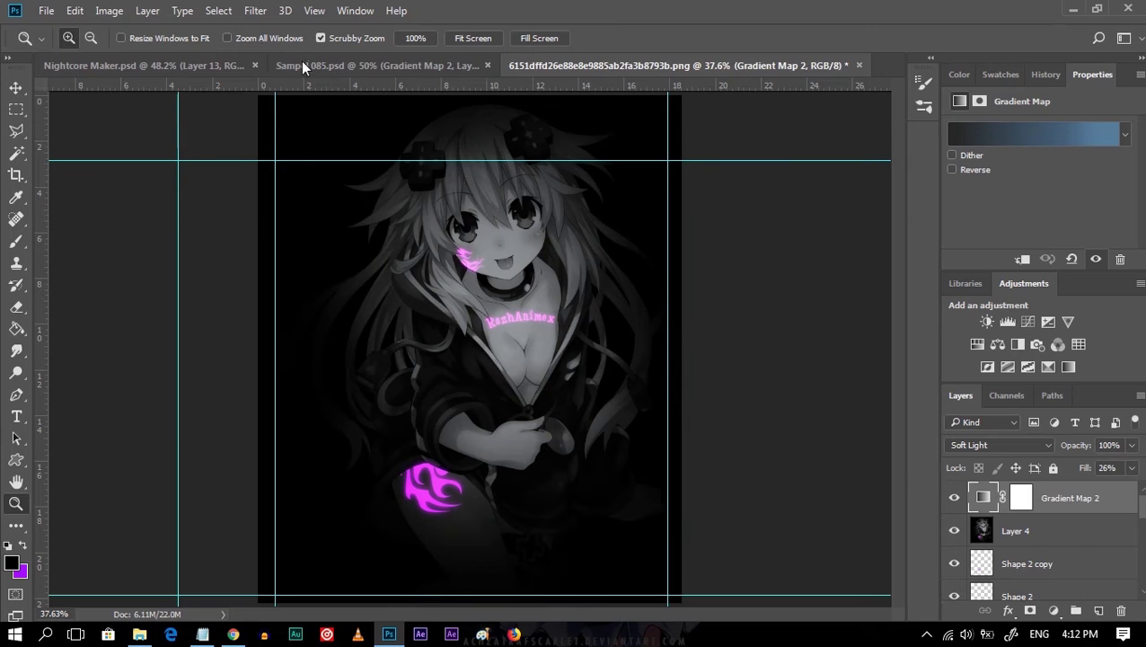
pyautogui.click(351, 65)
pyautogui.click(609, 66)
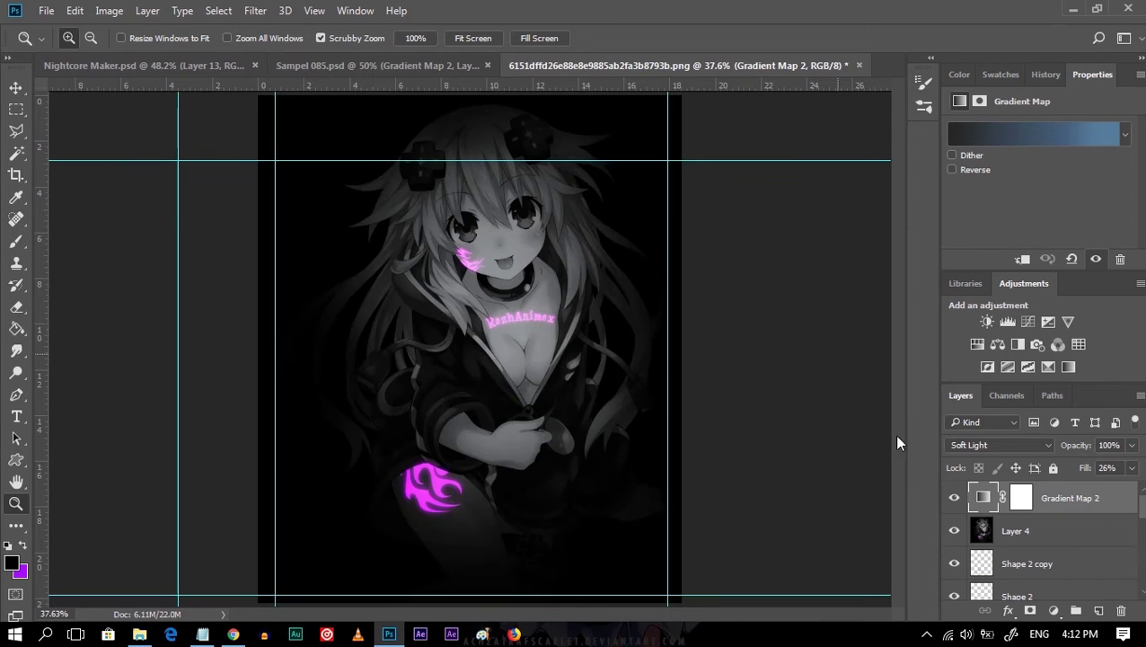
pyautogui.hotkey('ctrl', 'shift', 'alt', 'e')
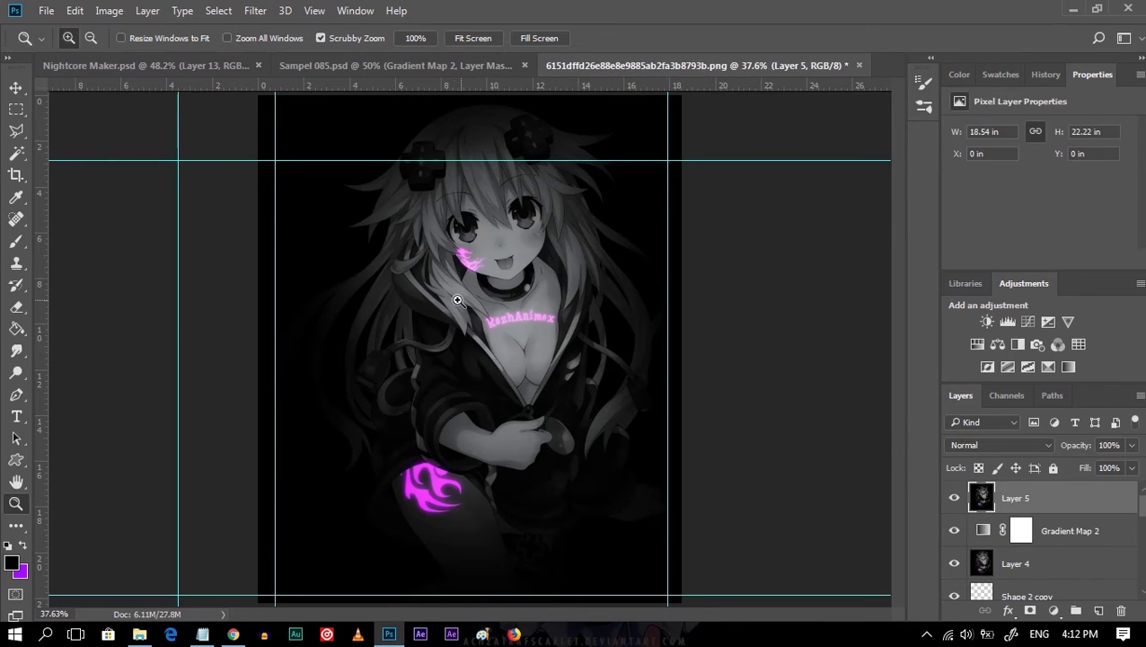
# Apply a Camera Raw Filter pass to Layer 5: Temperature -7, Tint +3, Contrast +2.
pyautogui.click(256, 10)
pyautogui.click(338, 134)
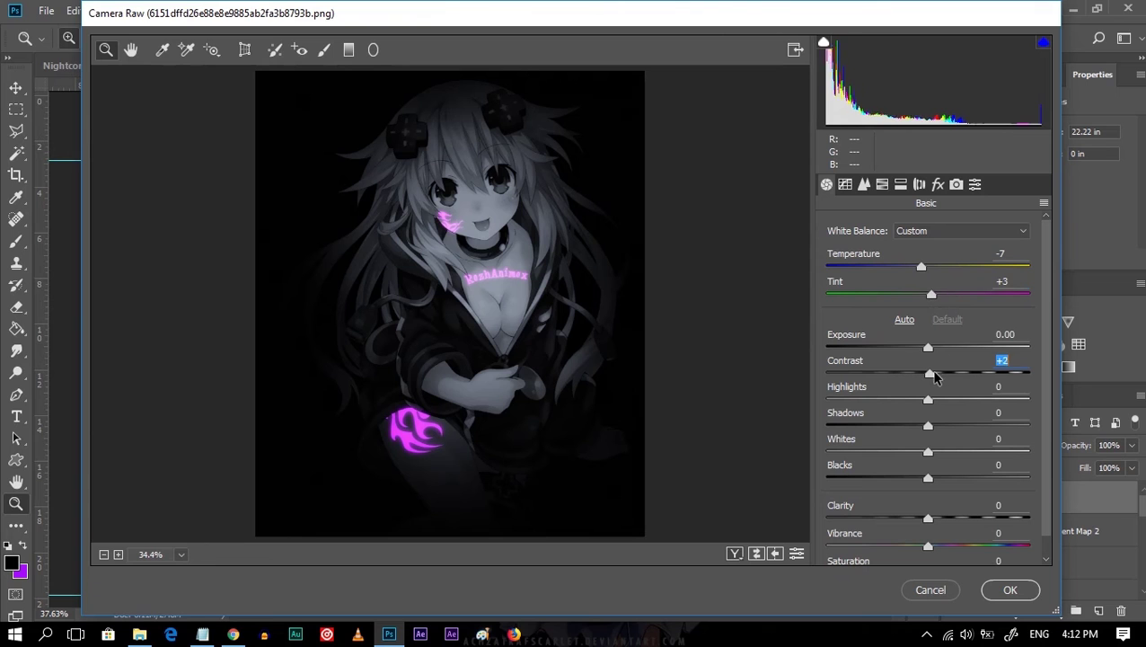
pyautogui.click(950, 590)
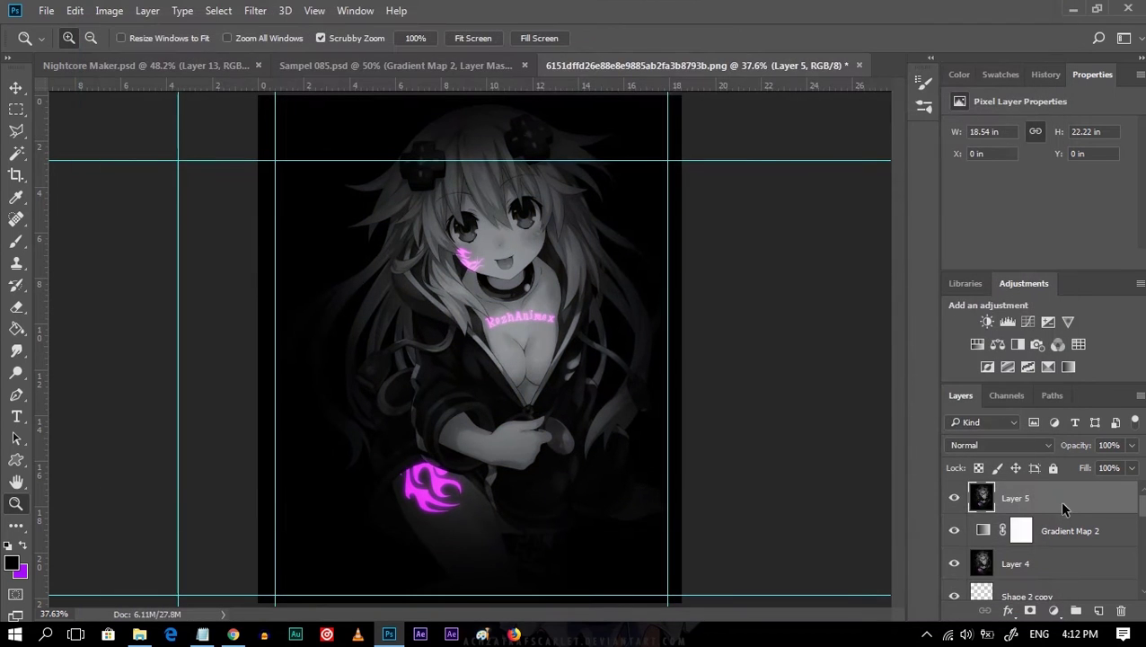
pyautogui.click(1060, 507)
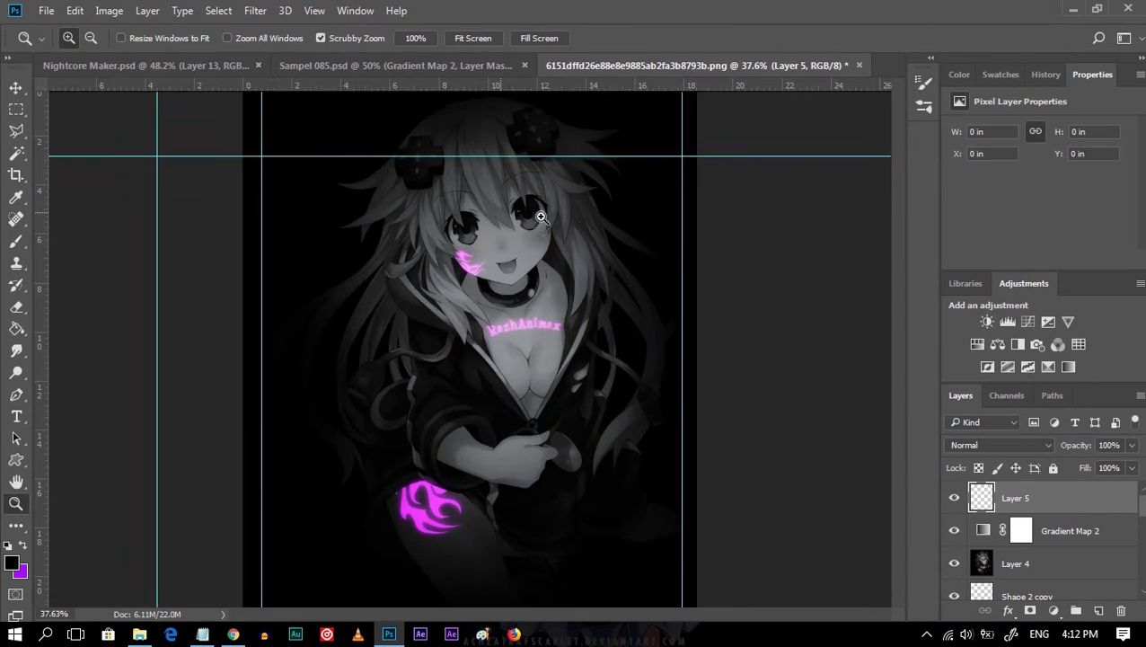
# Zoom in on the character's face and make purple the foreground colour.
pyautogui.click(524, 218)
pyautogui.scroll(3, 548, 238)
pyautogui.press('p')
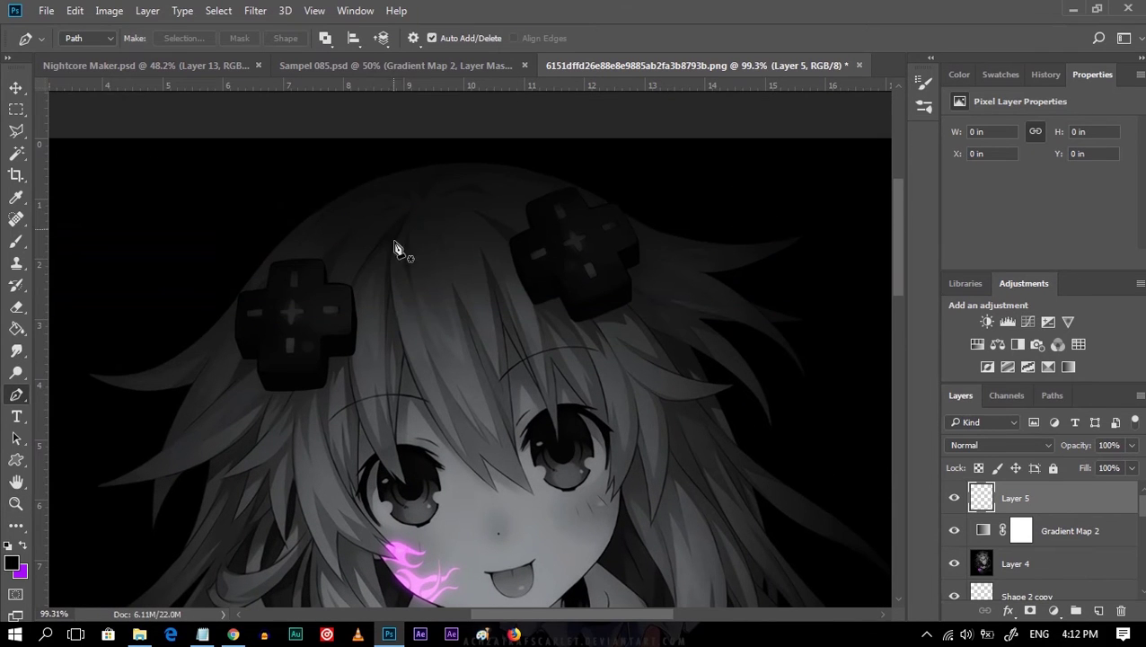
pyautogui.scroll(1, 404, 243)
pyautogui.press('x')
# Set the brush size to 3 px, ready for stroking pen paths.
pyautogui.press('b')
pyautogui.click(81, 37)
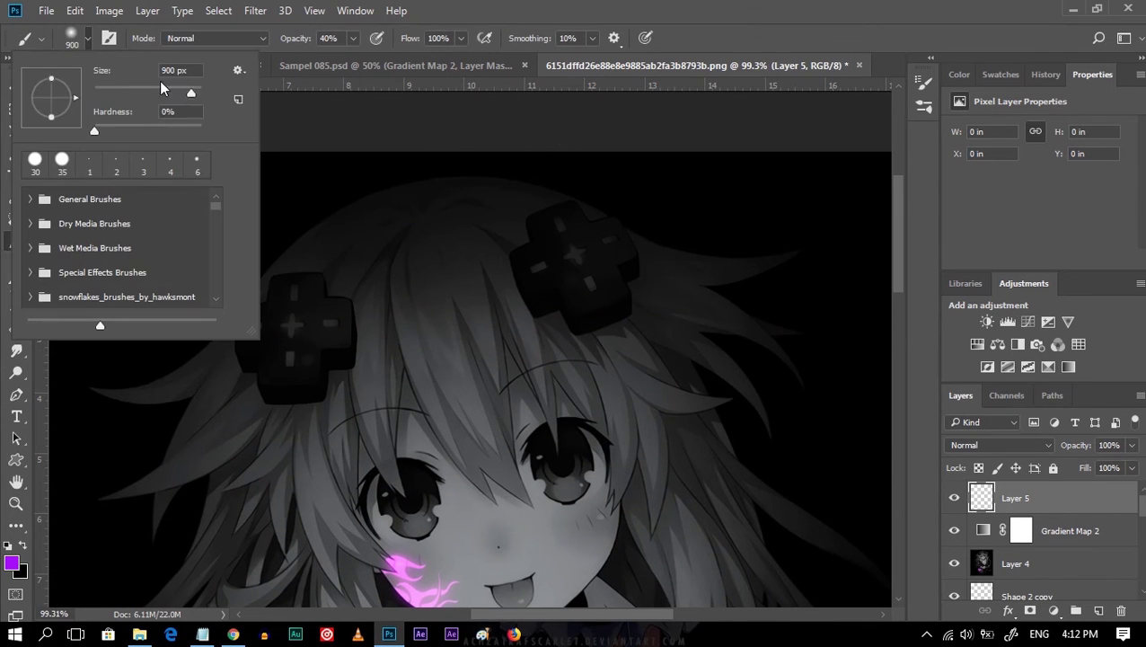
pyautogui.write('3')
pyautogui.press('Return')
pyautogui.scroll(-1, 431, 261)
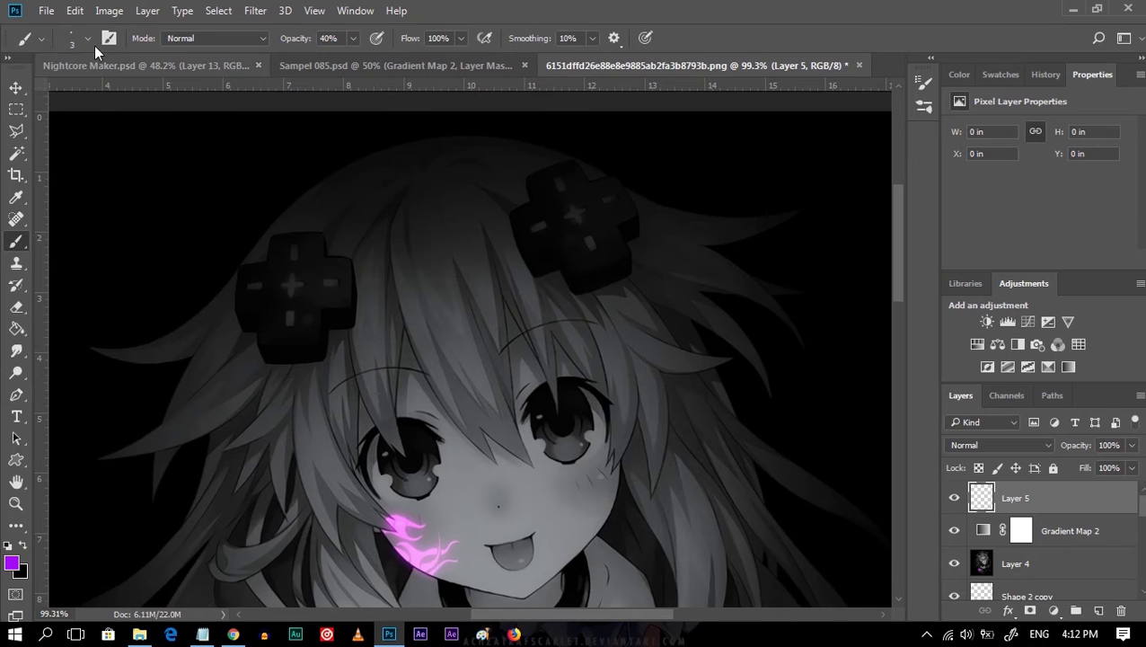
pyautogui.scroll(-2, 368, 272)
pyautogui.scroll(1, 368, 272)
pyautogui.press('p')
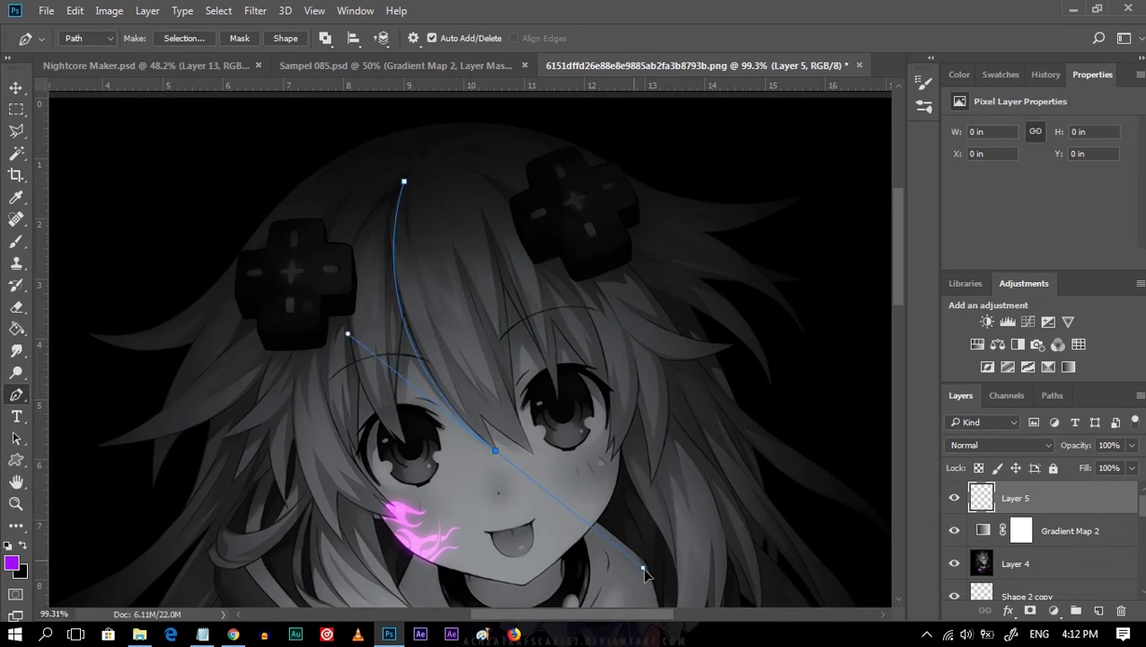
# Stroke the first hair path with the purple brush, then enlarge the brush to 4 px.
pyautogui.rightClick(395, 287)
pyautogui.click(447, 368)
pyautogui.click(680, 214)
pyautogui.press('b')
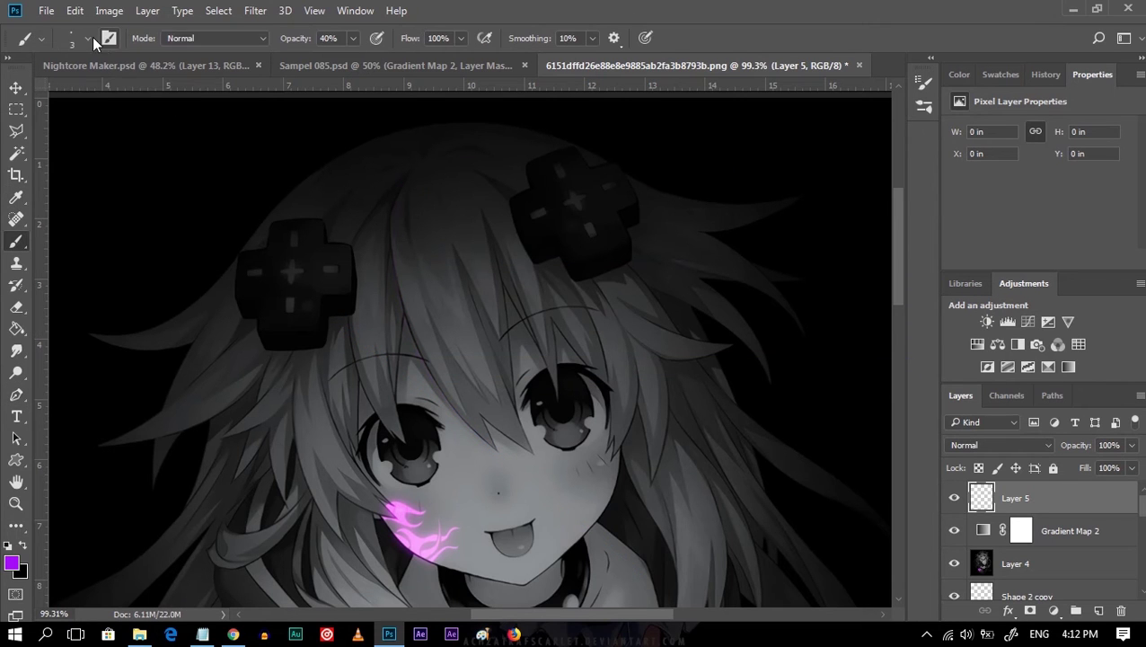
pyautogui.click(87, 41)
pyautogui.click(374, 271)
pyautogui.press('p')
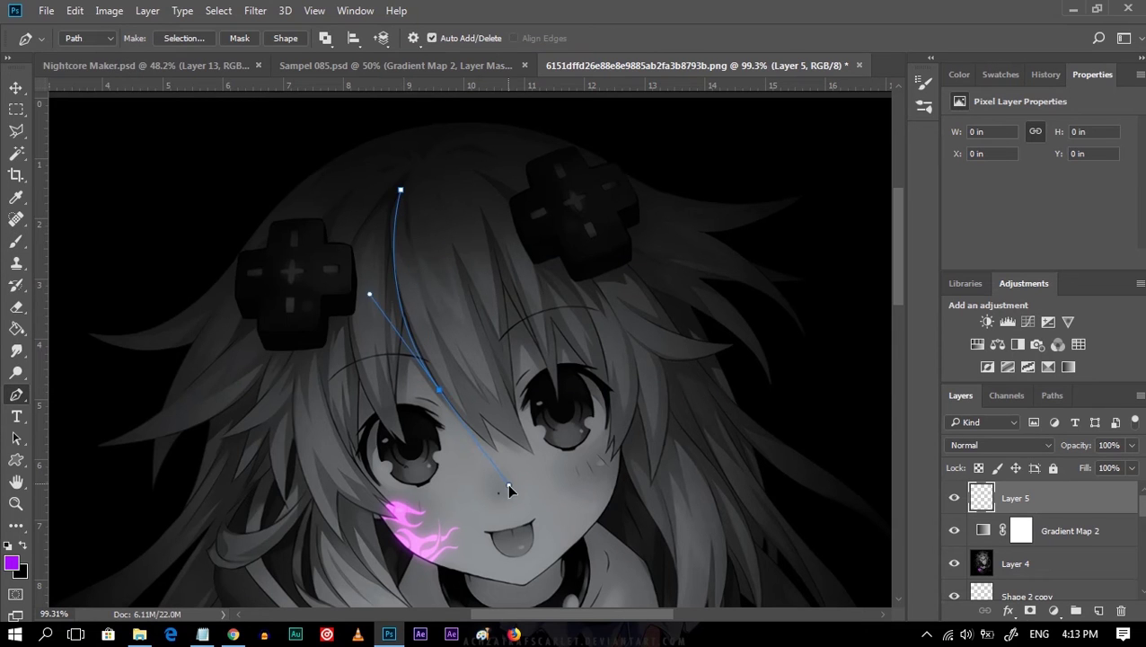
# Stroke the second hair strand path in purple with the brush.
pyautogui.rightClick(400, 333)
pyautogui.click(431, 371)
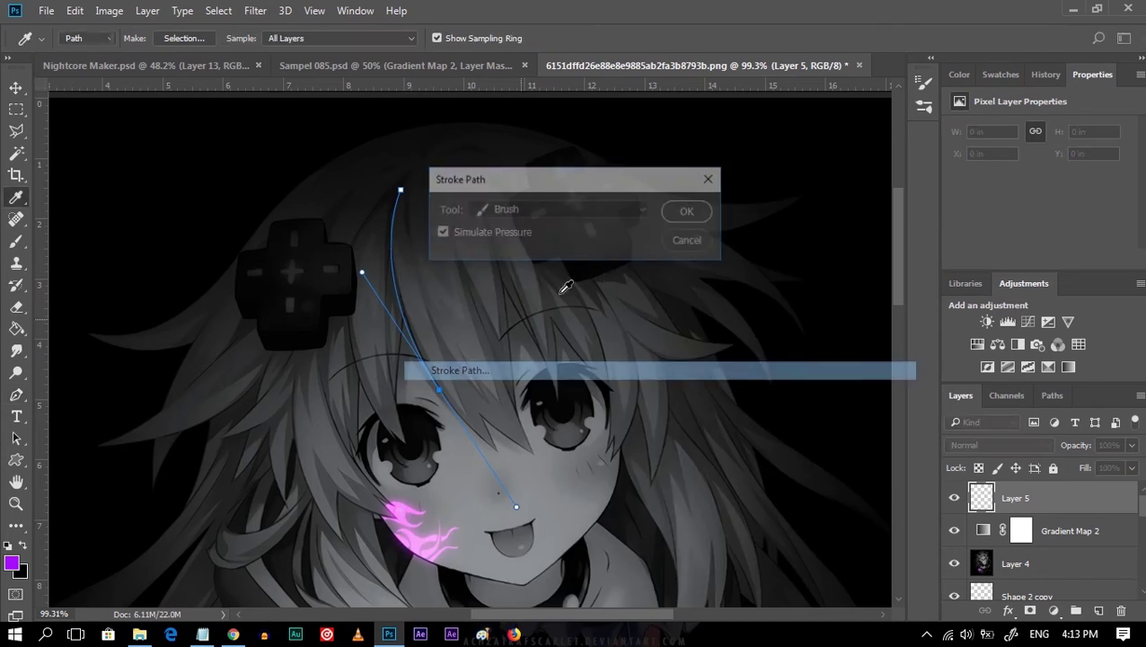
pyautogui.click(689, 212)
pyautogui.press('b')
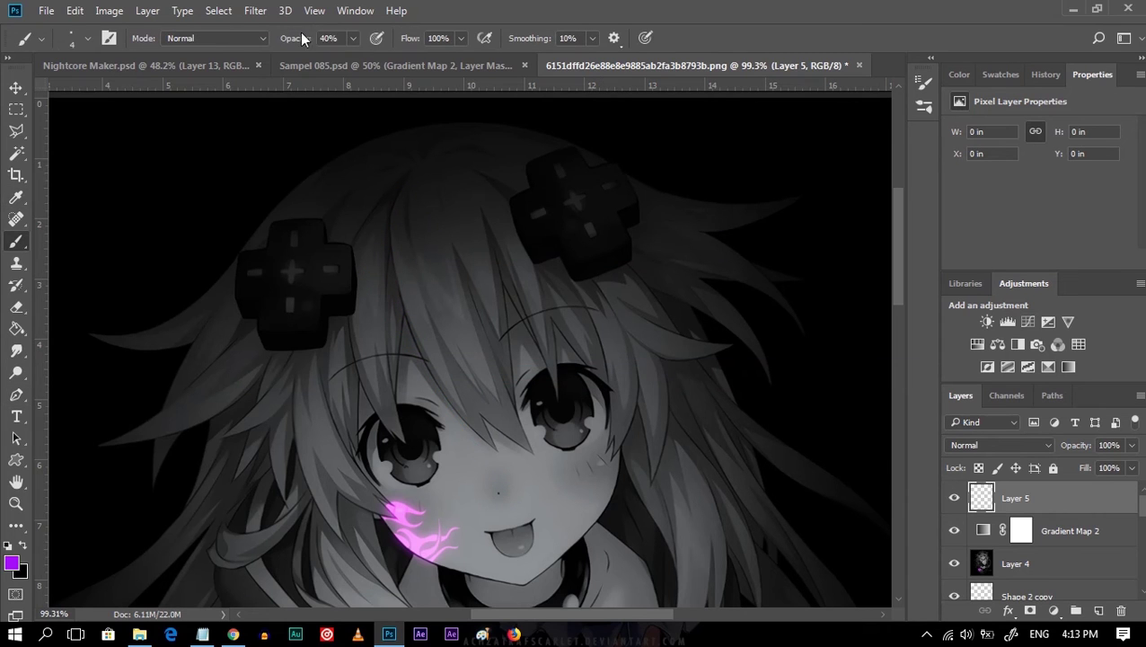
pyautogui.press('p')
# Draw a curved path along the next hair strand, stroke it purple, and clear the path.
pyautogui.click(393, 206)
pyautogui.moveTo(622, 562); pyautogui.dragTo(611, 542)
pyautogui.rightClick(411, 368)
pyautogui.click(440, 373)
pyautogui.press('Return')
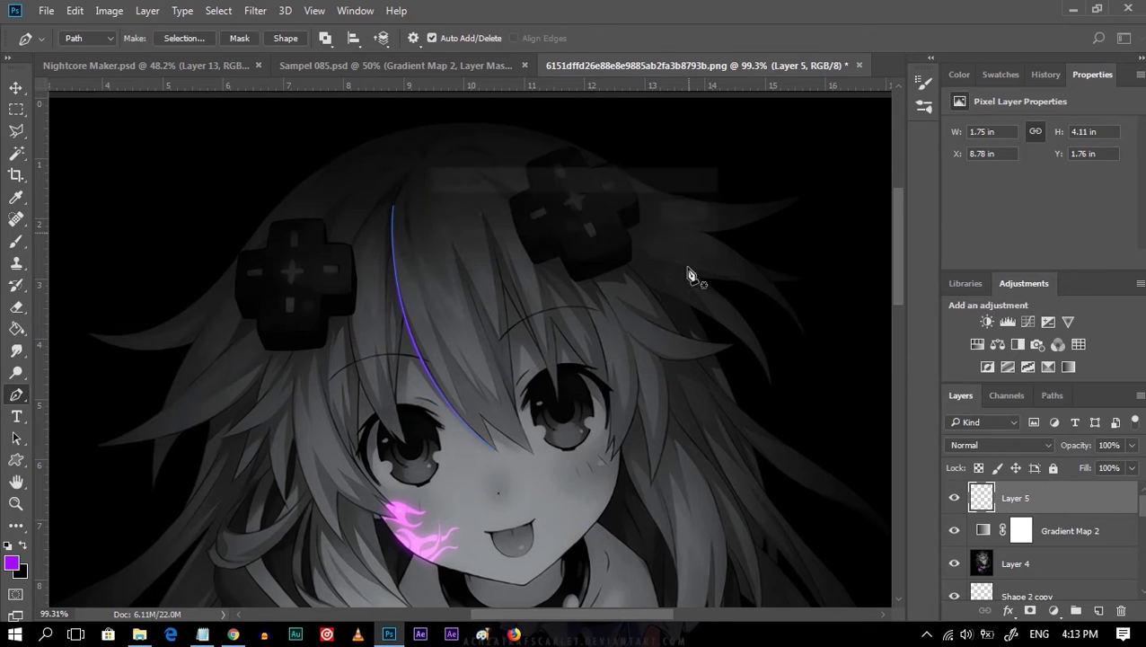
pyautogui.press('Return')
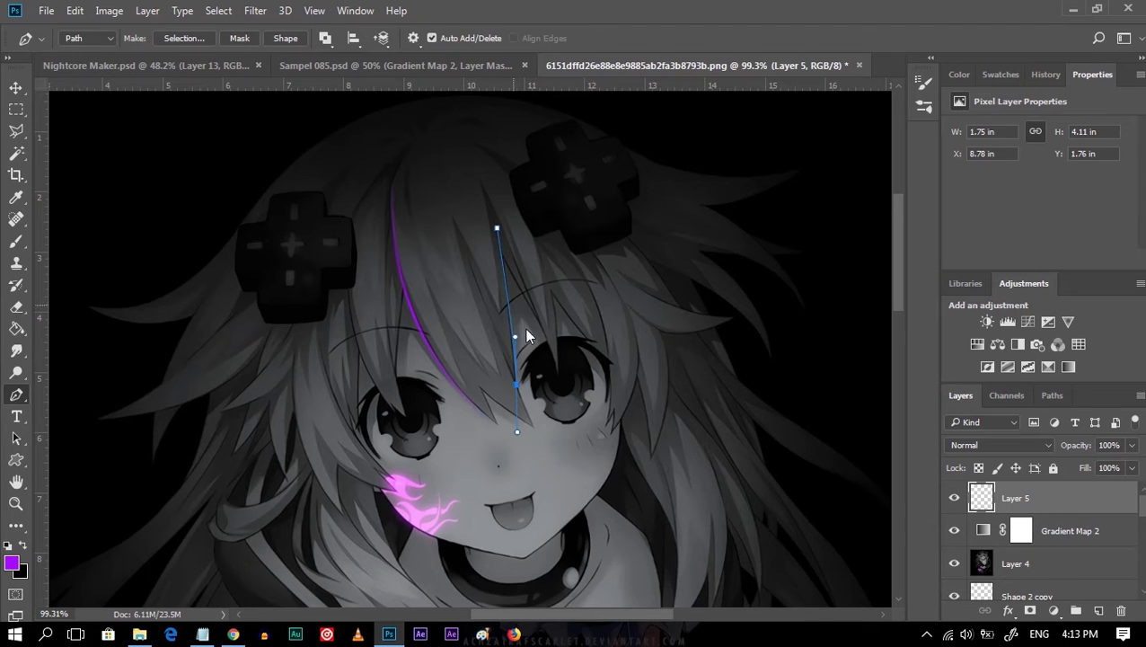
# Finish another hair path and stroke it in purple.
pyautogui.rightClick(514, 312)
pyautogui.click(548, 370)
pyautogui.click(685, 212)
pyautogui.scroll(-3, 349, 250)
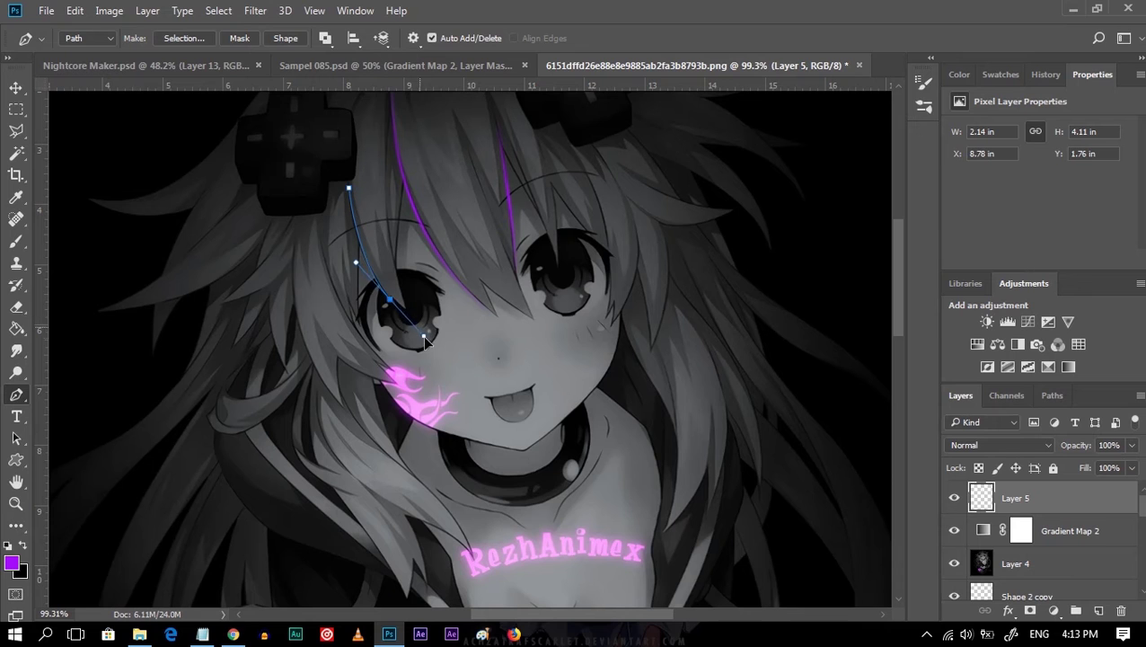
# Stroke the left bangs path with the purple brush.
pyautogui.rightClick(369, 261)
pyautogui.click(448, 371)
pyautogui.click(681, 212)
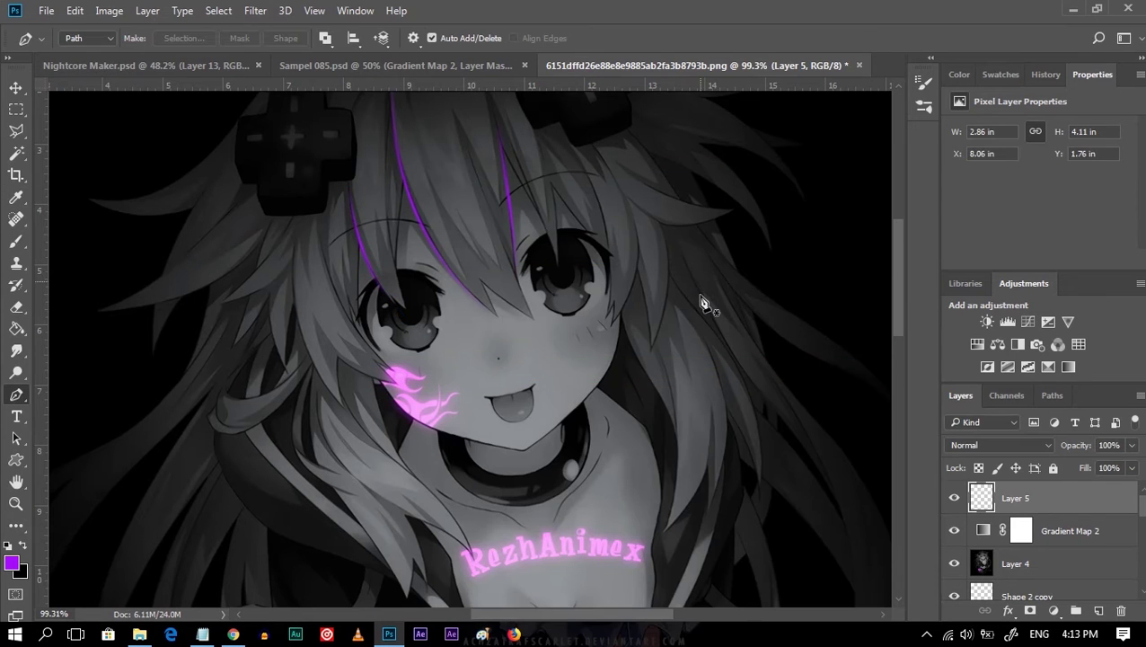
pyautogui.scroll(1, 683, 301)
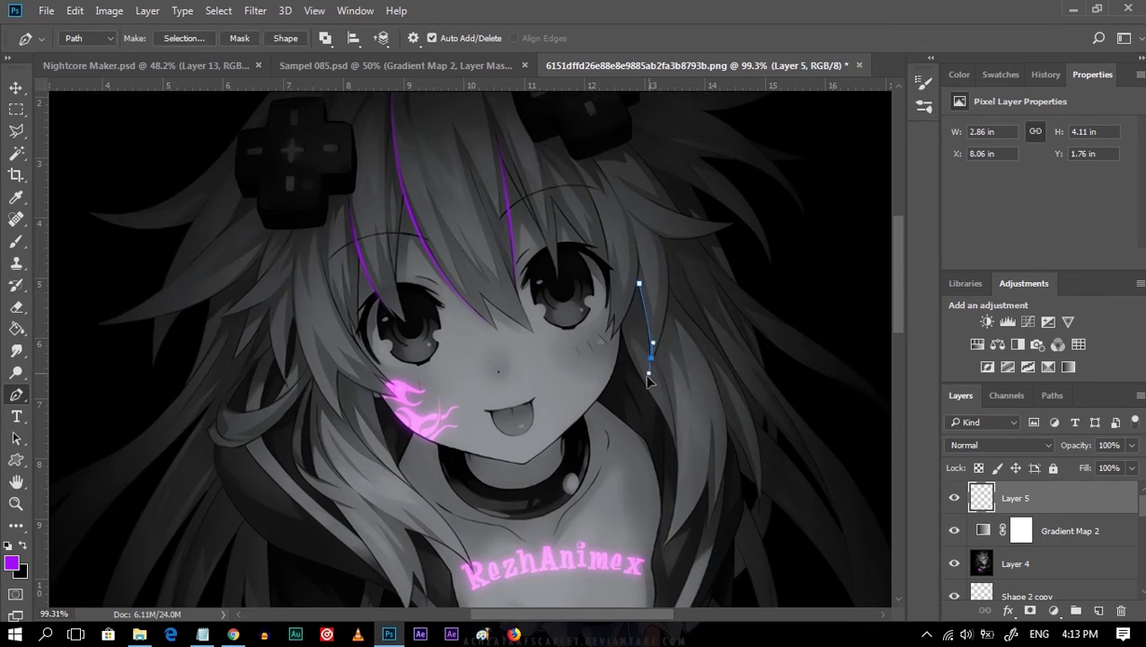
# Stroke the right strand path in purple, then begin a new path on the left hair.
pyautogui.rightClick(655, 339)
pyautogui.click(297, 371)
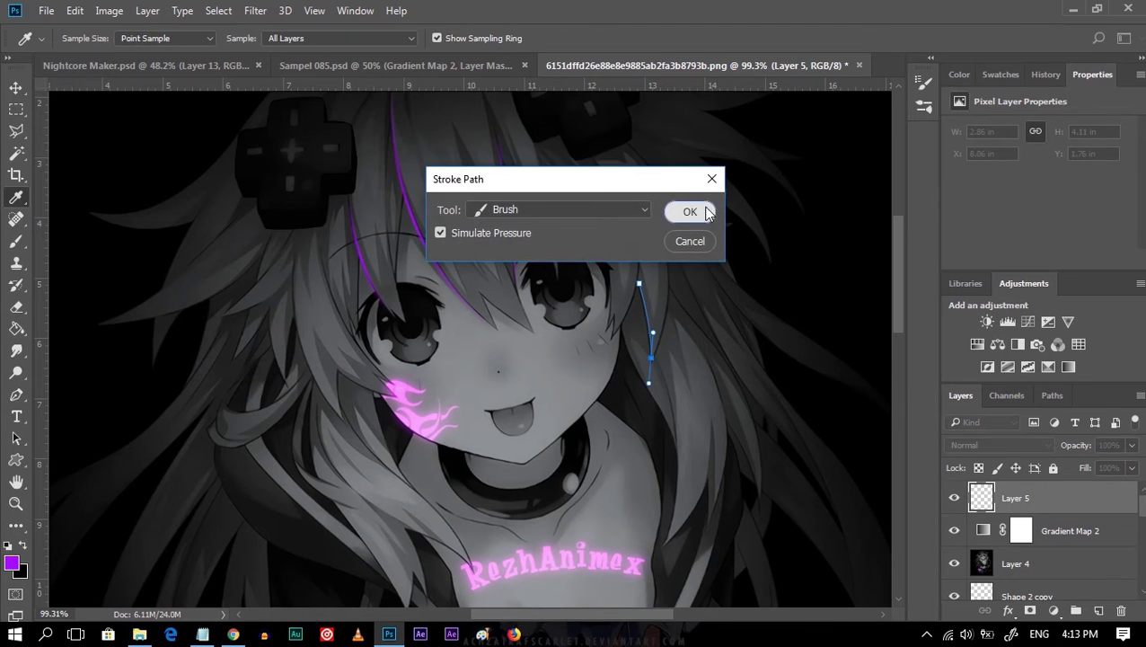
pyautogui.click(686, 212)
pyautogui.scroll(-2, 698, 321)
pyautogui.scroll(-2, 698, 321)
pyautogui.click(338, 276)
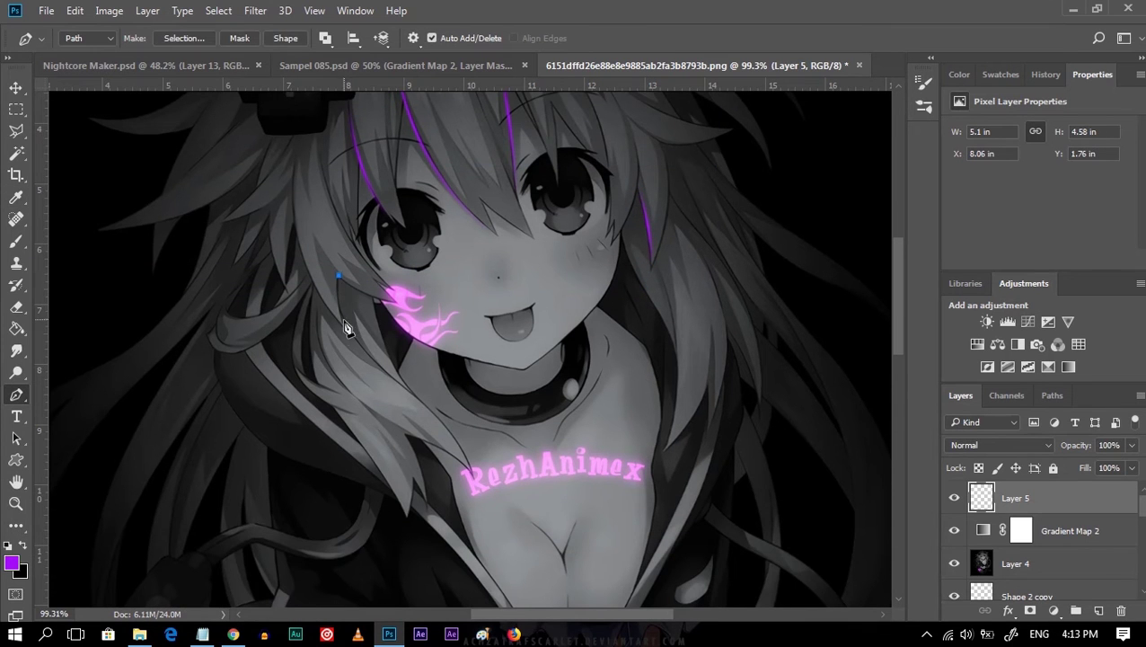
# Replace a misplaced anchor and stroke two purple paths along the left hair edge.
pyautogui.hotkey('ctrl', 'z')
pyautogui.rightClick(335, 308)
pyautogui.click(409, 351)
pyautogui.click(685, 209)
pyautogui.click(291, 167)
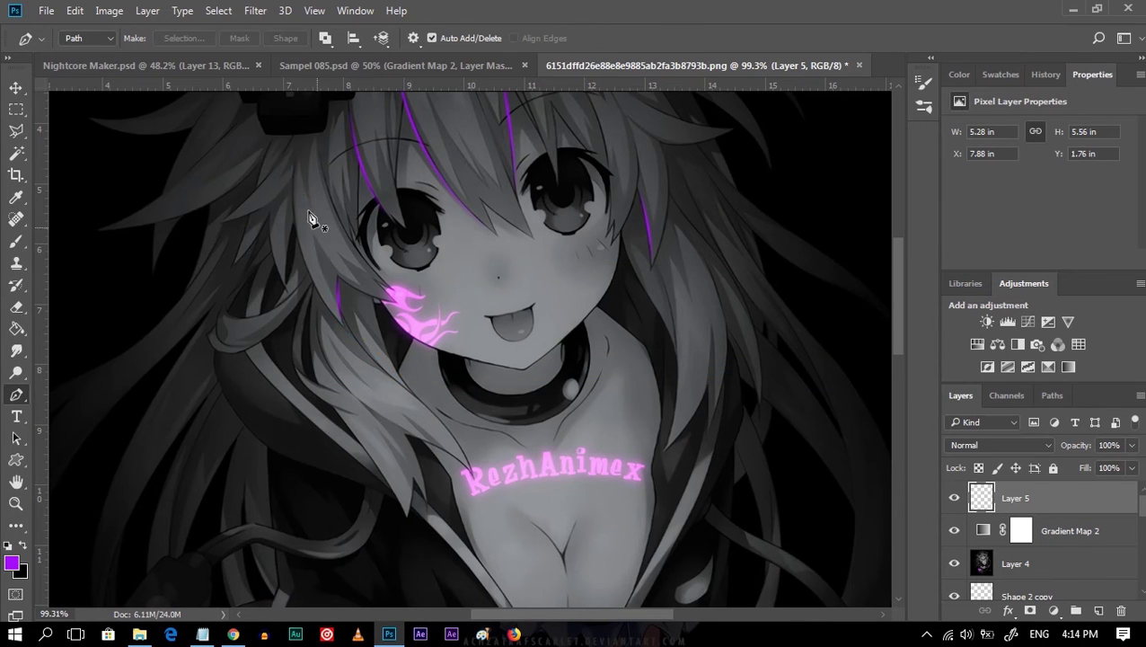
pyautogui.moveTo(339, 322); pyautogui.dragTo(397, 384)
pyautogui.rightClick(305, 236)
pyautogui.click(360, 369)
pyautogui.click(688, 212)
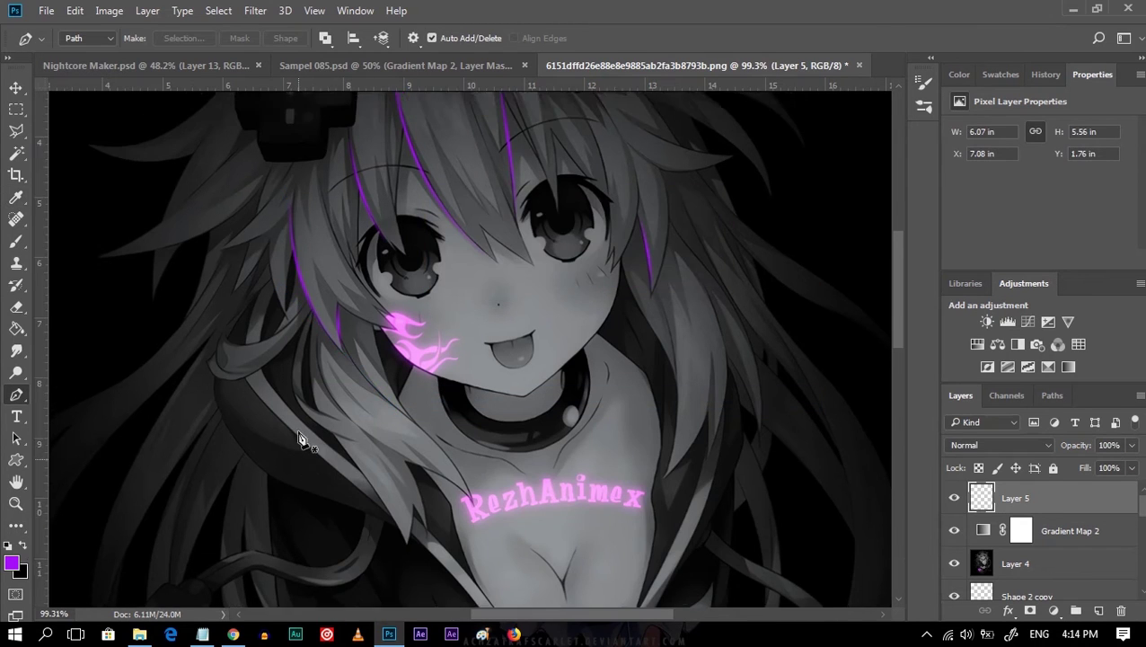
# Stroke a purple neon path down the right hair strand.
pyautogui.scroll(5, 593, 350)
pyautogui.click(576, 326)
pyautogui.moveTo(591, 582); pyautogui.dragTo(589, 579)
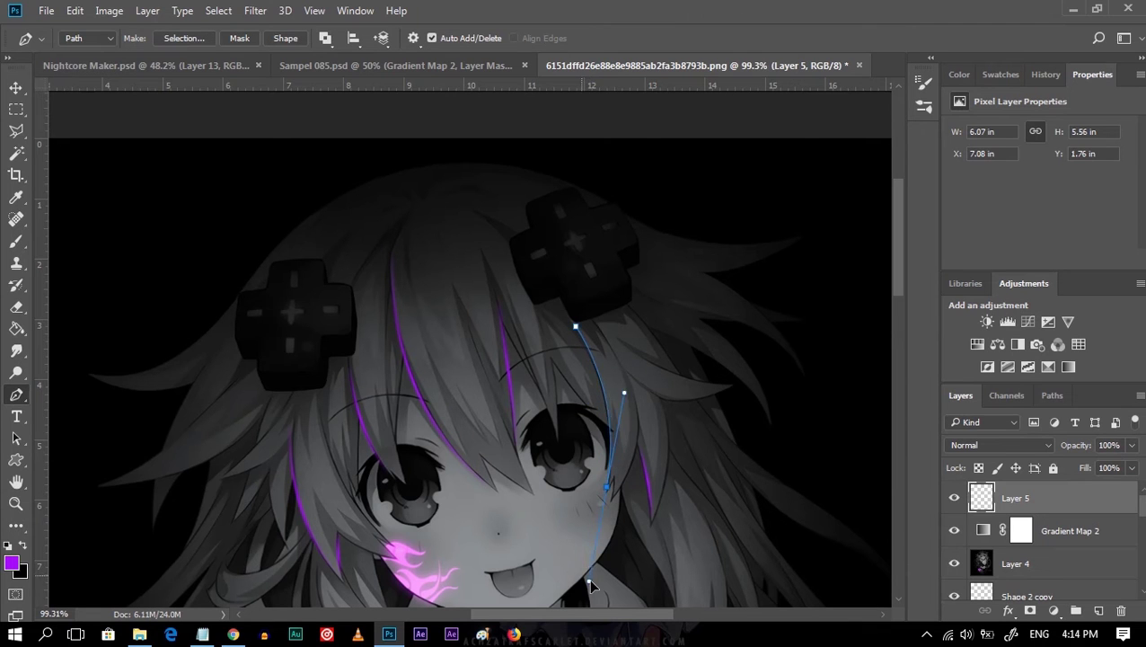
pyautogui.rightClick(615, 386)
pyautogui.click(669, 371)
pyautogui.click(688, 212)
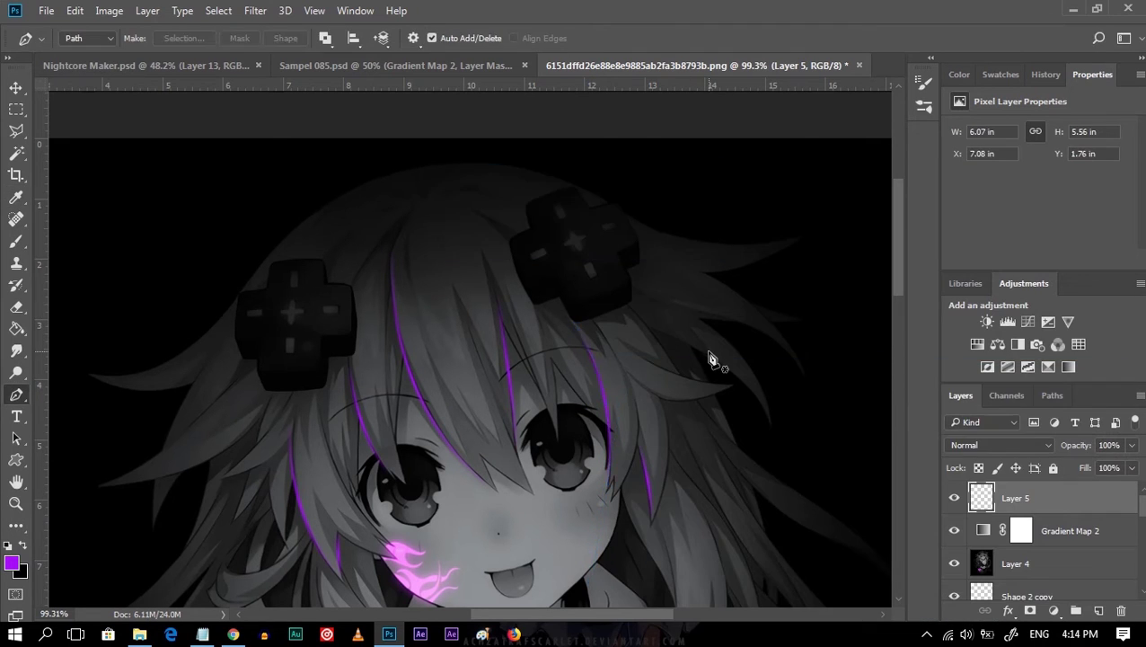
pyautogui.scroll(-3, 714, 361)
pyautogui.scroll(-2, 709, 361)
pyautogui.scroll(-3, 708, 361)
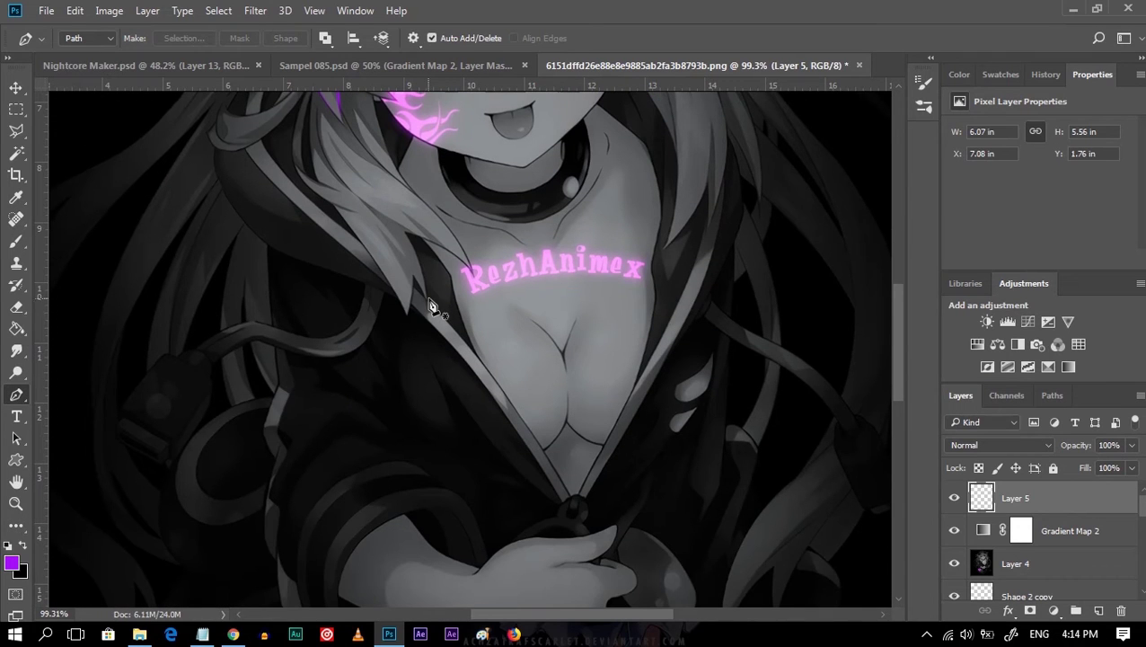
pyautogui.scroll(1, 429, 306)
# Stroke a purple outline along the left jacket edge by the shoulder hair.
pyautogui.click(214, 199)
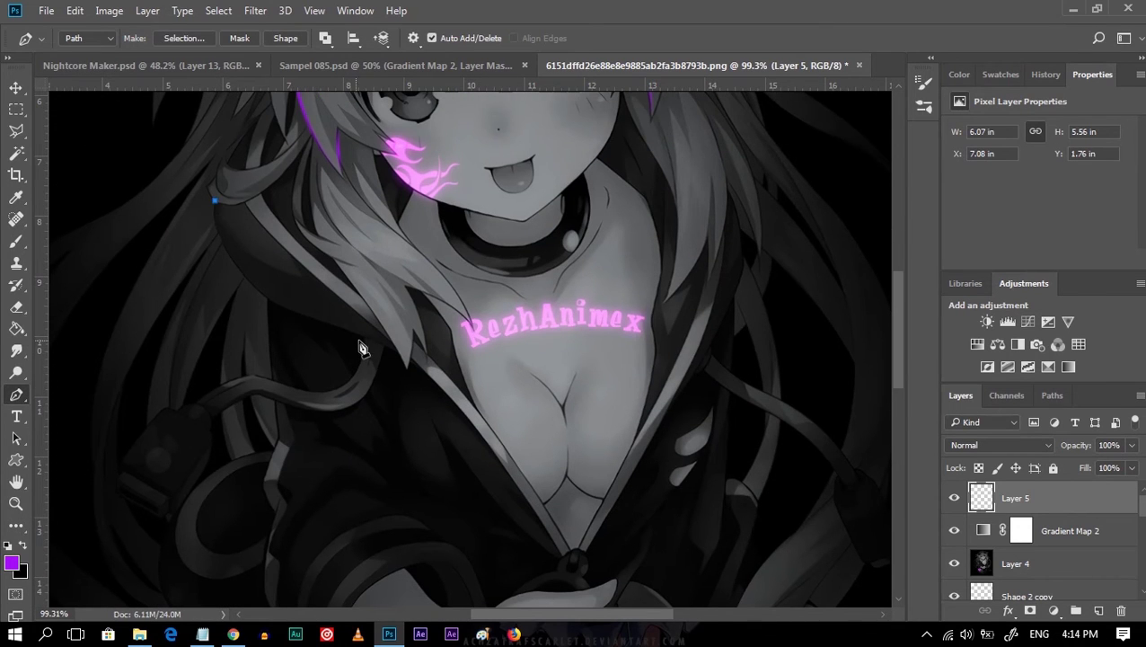
pyautogui.moveTo(365, 338); pyautogui.dragTo(517, 359)
pyautogui.press('Escape')
pyautogui.click(216, 201)
pyautogui.moveTo(268, 299); pyautogui.dragTo(327, 337)
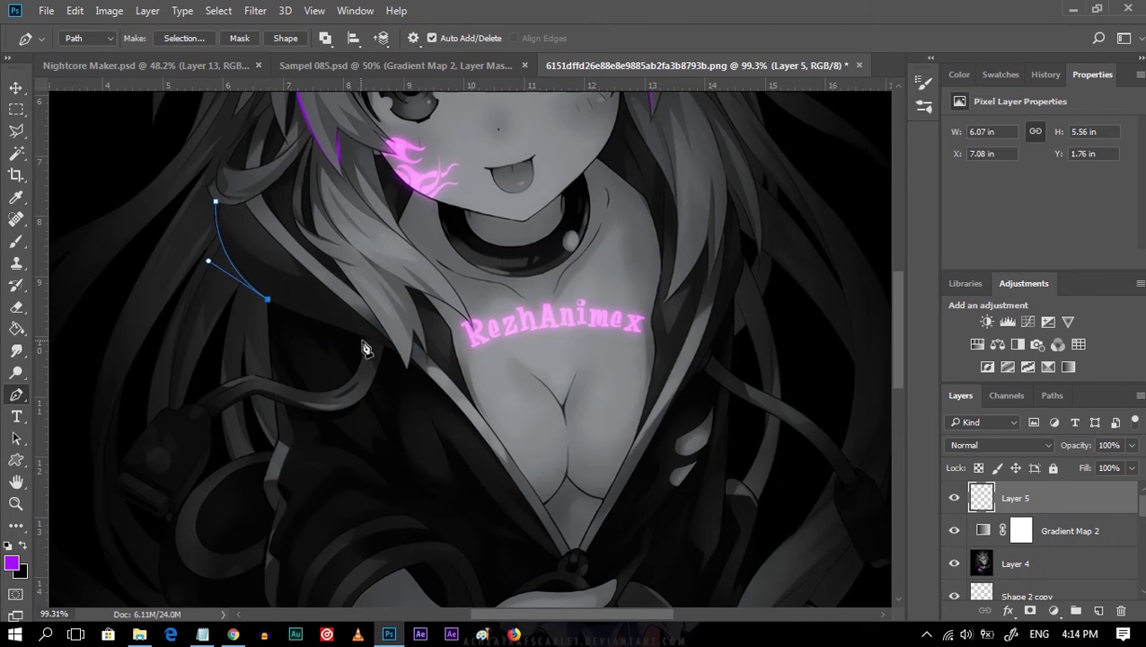
pyautogui.moveTo(397, 350); pyautogui.dragTo(428, 372)
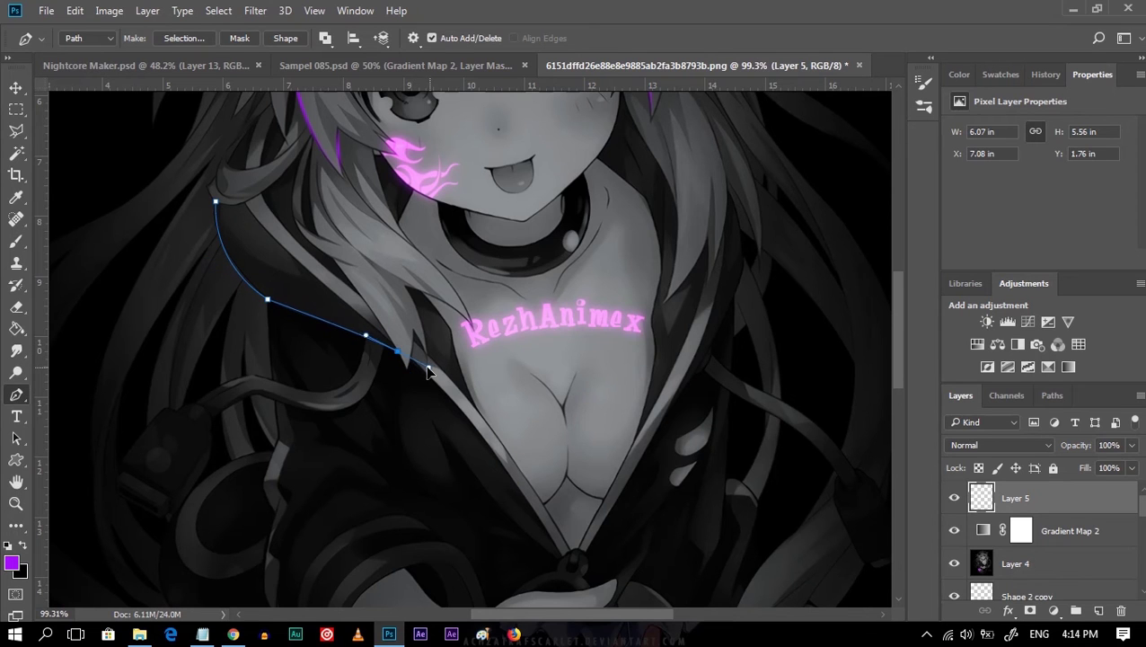
pyautogui.rightClick(272, 307)
pyautogui.click(324, 369)
pyautogui.click(685, 212)
pyautogui.scroll(-2, 737, 368)
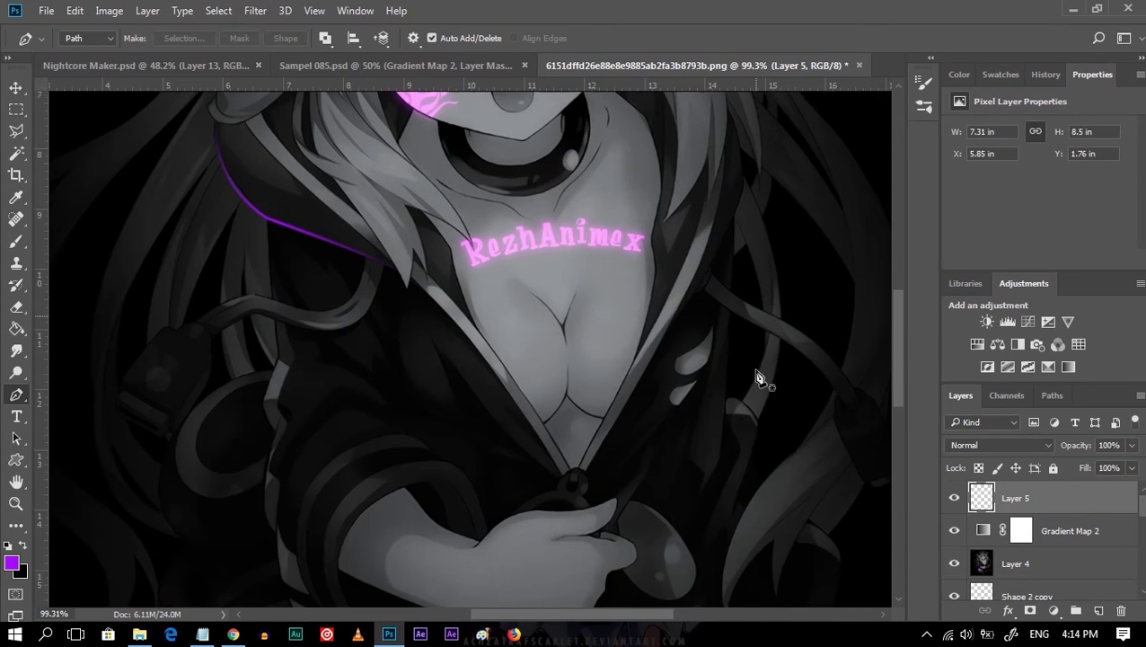
# Stroke a purple outline down the right jacket edge.
pyautogui.click(743, 192)
pyautogui.moveTo(653, 358); pyautogui.dragTo(614, 417)
pyautogui.scroll(-2, 657, 366)
pyautogui.click(584, 406)
pyautogui.rightClick(653, 309)
pyautogui.click(179, 370)
pyautogui.click(686, 209)
pyautogui.scroll(7, 710, 439)
pyautogui.scroll(7, 683, 378)
pyautogui.scroll(4, 629, 279)
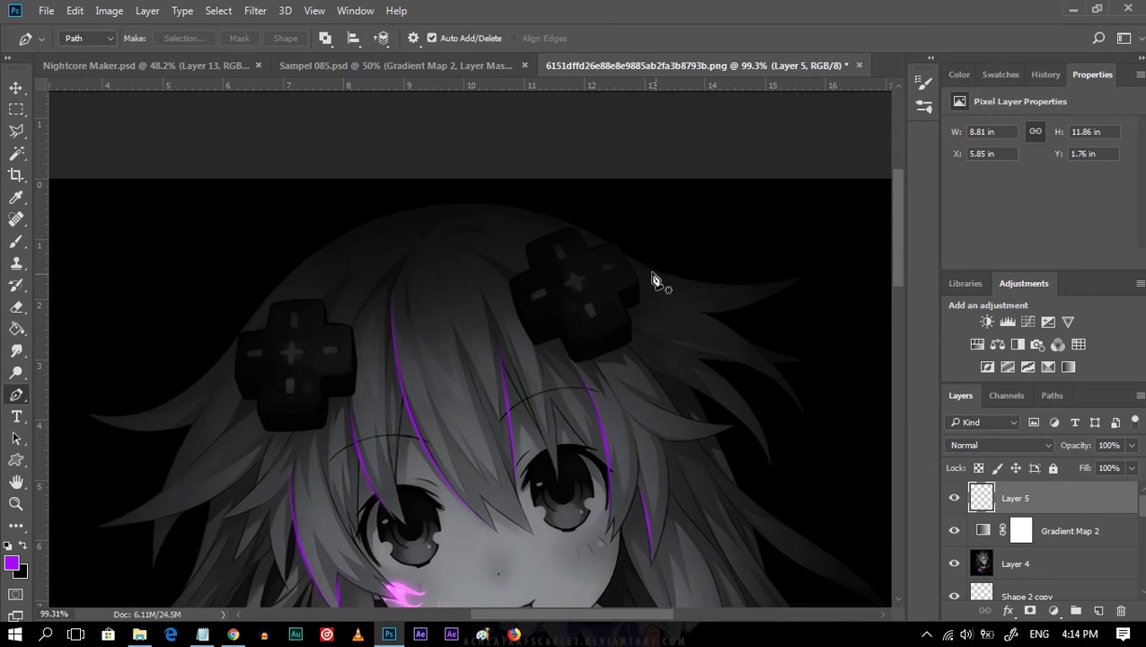
# Stroke four single-point paths into purple glowing dots on the right hair clip.
pyautogui.click(557, 247)
pyautogui.rightClick(564, 268)
pyautogui.click(611, 373)
pyautogui.click(686, 209)
pyautogui.click(611, 267)
pyautogui.rightClick(611, 267)
pyautogui.click(661, 368)
pyautogui.click(683, 214)
pyautogui.click(593, 313)
pyautogui.rightClick(593, 310)
pyautogui.click(656, 368)
pyautogui.click(686, 213)
pyautogui.click(543, 298)
pyautogui.rightClick(543, 298)
pyautogui.click(579, 373)
pyautogui.click(683, 213)
# Add purple glowing dots at four points on the left hair clip.
pyautogui.click(295, 313)
pyautogui.rightClick(296, 322)
pyautogui.click(389, 371)
pyautogui.click(672, 213)
pyautogui.click(327, 348)
pyautogui.rightClick(328, 352)
pyautogui.click(409, 368)
pyautogui.click(685, 213)
pyautogui.click(244, 356)
pyautogui.rightClick(249, 362)
pyautogui.click(296, 369)
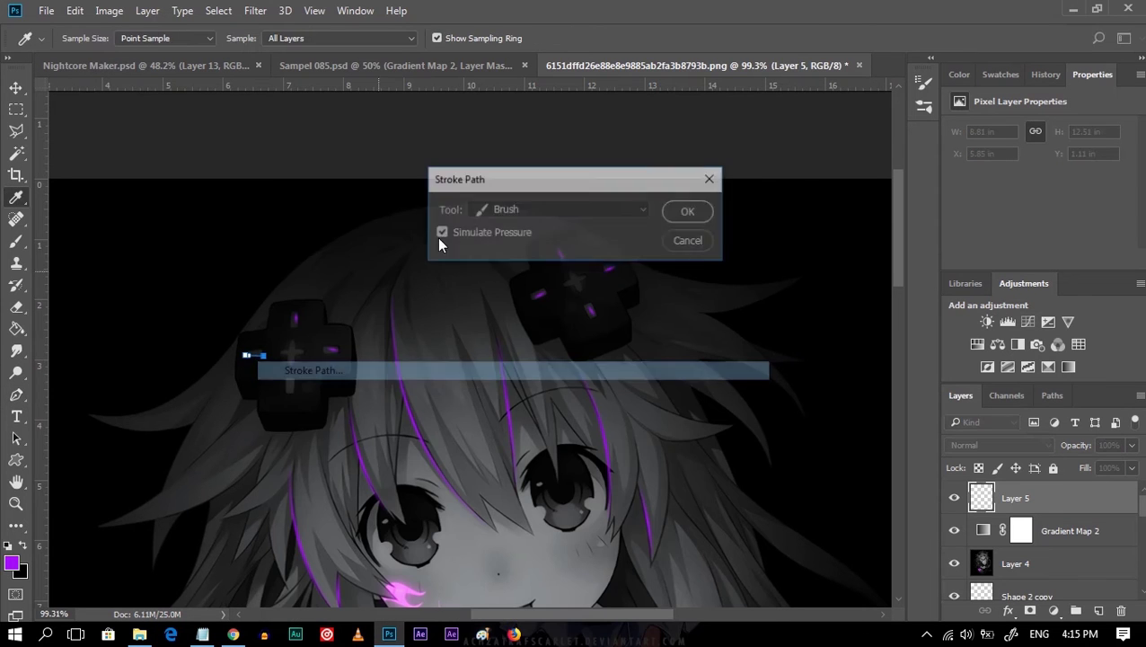
pyautogui.click(691, 213)
pyautogui.click(290, 392)
pyautogui.rightClick(290, 388)
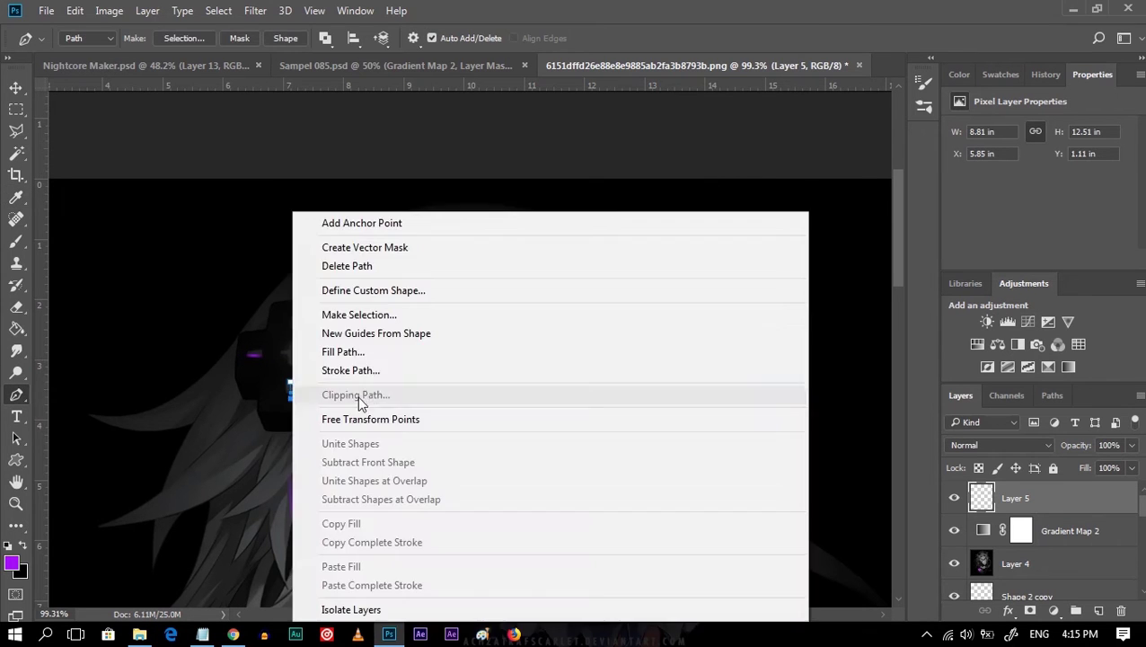
pyautogui.click(359, 369)
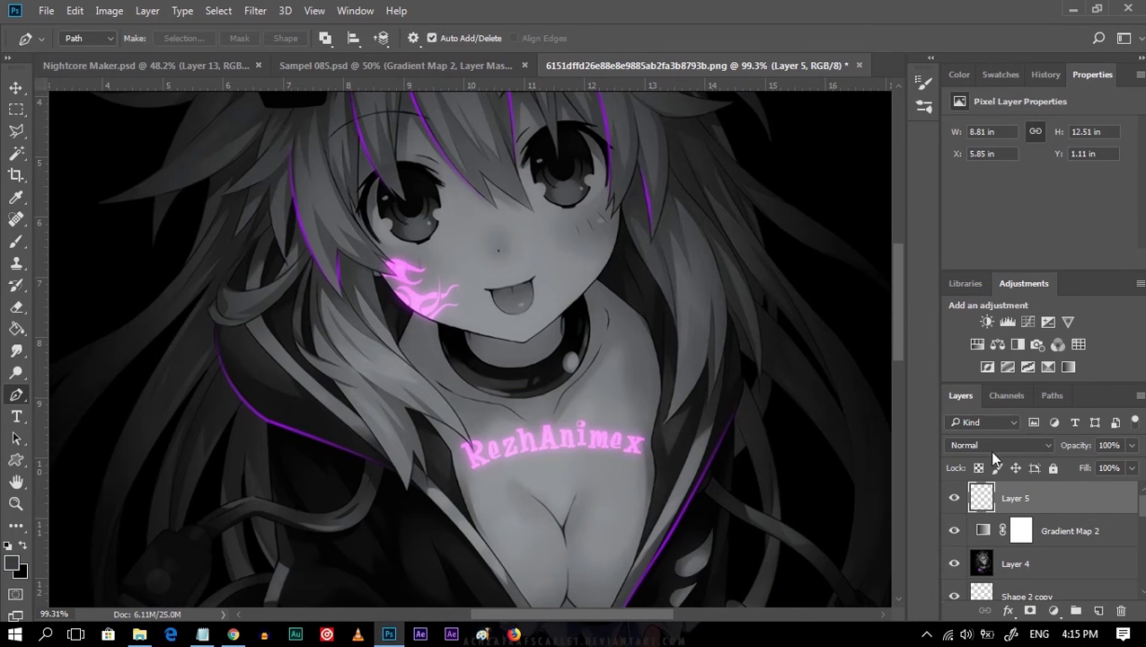
# Set the strokes layer to Linear Dodge, duplicate it, and merge both into one rasterized layer.
pyautogui.click(997, 445)
pyautogui.click(1007, 239)
pyautogui.hotkey('ctrl', 'j')
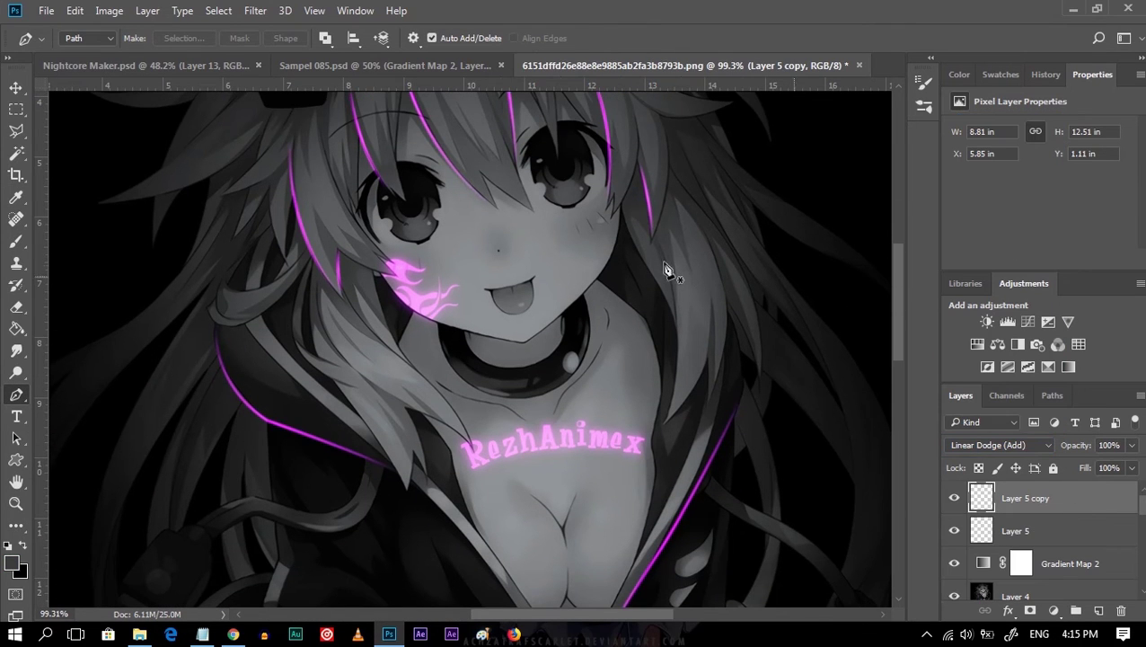
pyautogui.scroll(2, 759, 359)
pyautogui.keyDown('shift'); pyautogui.click(1063, 540); pyautogui.keyUp('shift')
pyautogui.rightClick(1062, 540)
pyautogui.click(822, 143)
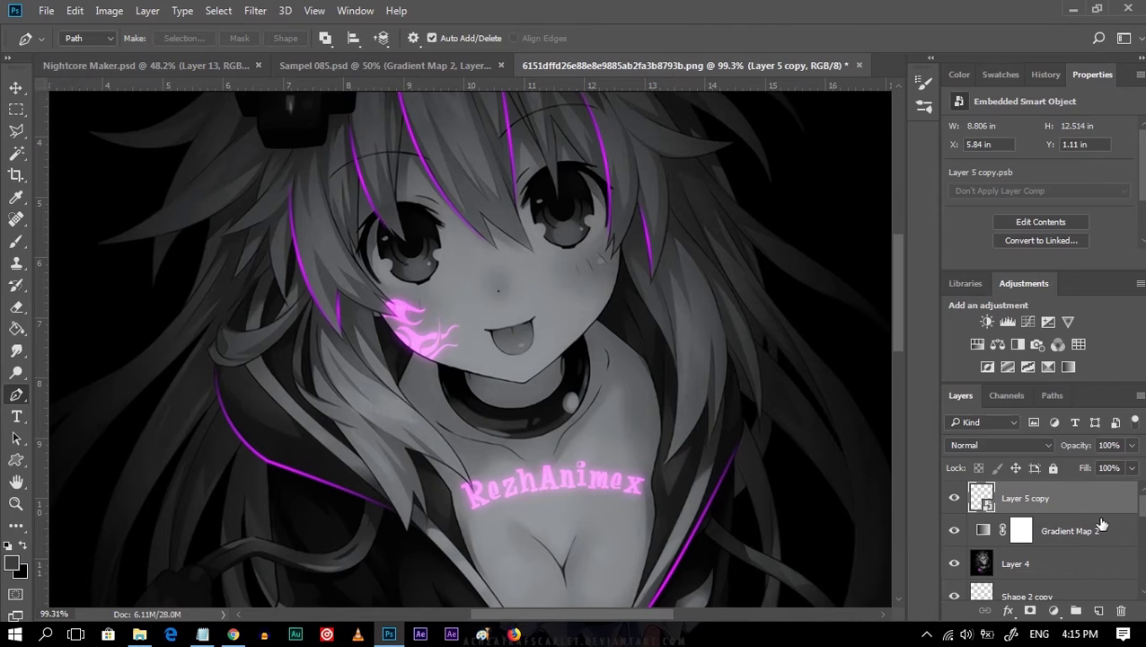
pyautogui.rightClick(1025, 498)
pyautogui.click(795, 393)
# Set the merged strokes to Linear Dodge and give a duplicate a 9 px Gaussian Blur.
pyautogui.click(997, 444)
pyautogui.click(983, 239)
pyautogui.hotkey('ctrl', 'j')
pyautogui.click(255, 9)
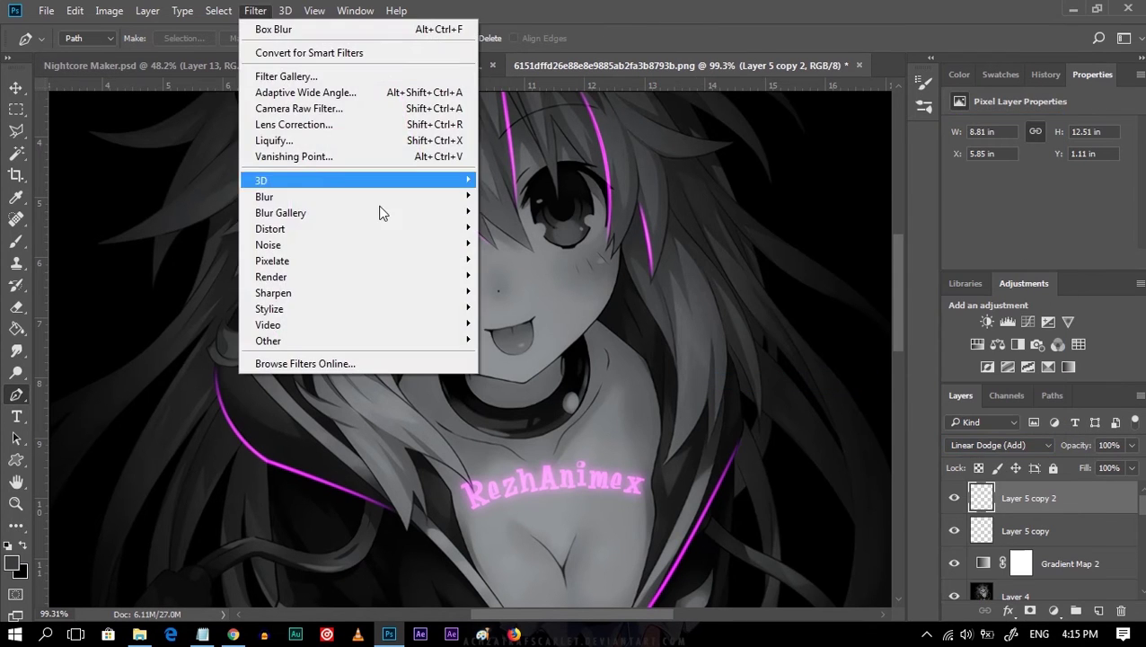
pyautogui.click(523, 260)
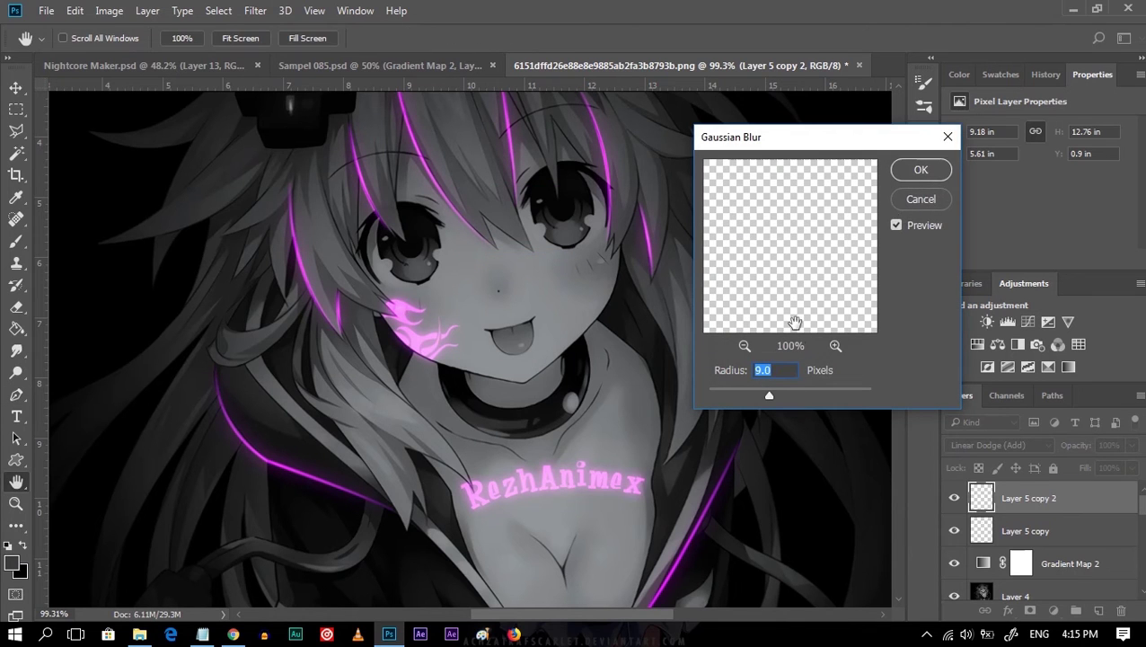
pyautogui.click(914, 178)
# Fade the unblurred strokes layer to 80% opacity and select the Black & White mask.
pyautogui.click(1025, 531)
pyautogui.click(1132, 445)
pyautogui.moveTo(1134, 466)
pyautogui.mouseDown()
pyautogui.moveTo(1088, 468)
pyautogui.moveTo(1119, 465)
pyautogui.mouseUp()
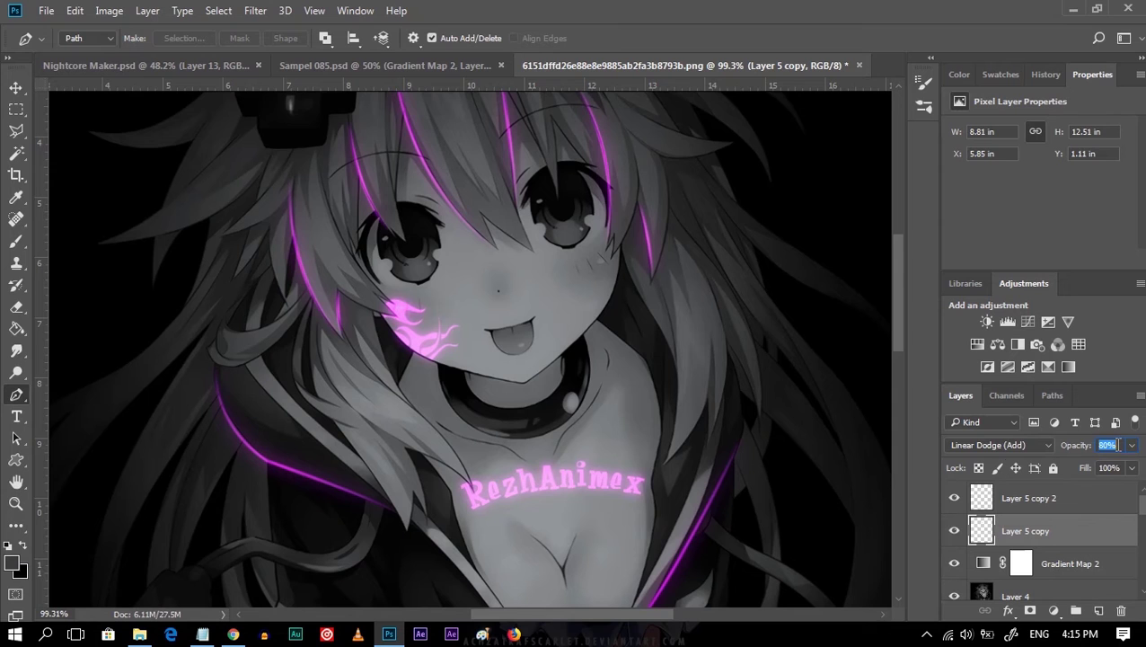
pyautogui.scroll(-2, 636, 393)
pyautogui.scroll(5, 638, 395)
pyautogui.scroll(-2, 1013, 526)
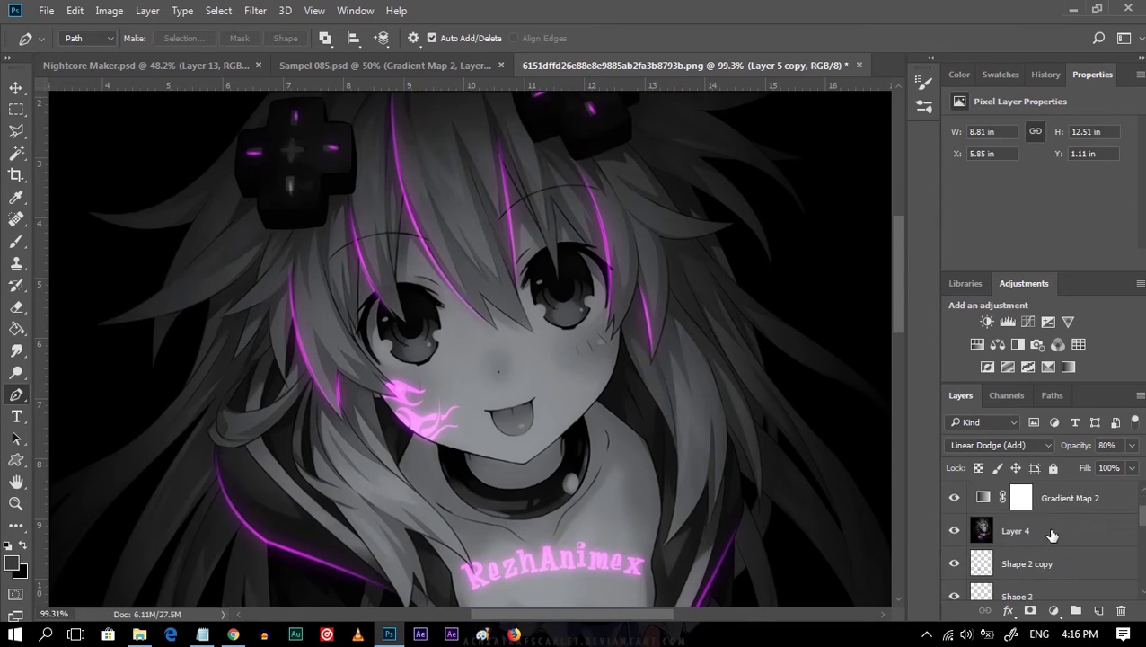
pyautogui.scroll(-3, 1013, 527)
pyautogui.click(1016, 548)
pyautogui.click(1021, 518)
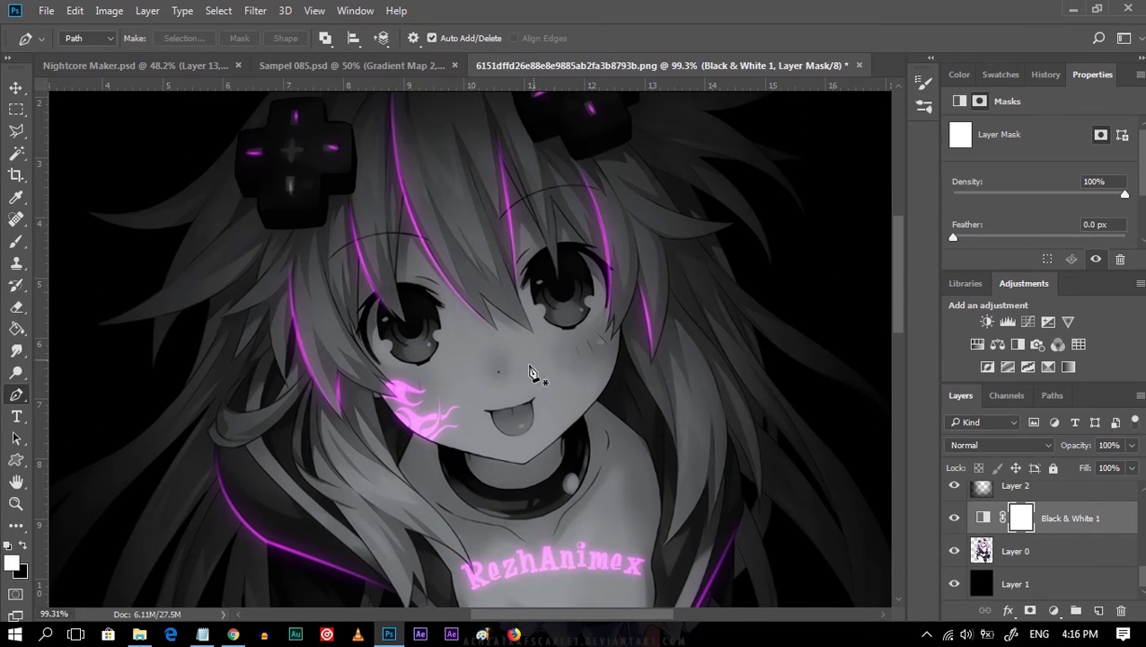
# Zoom in on the eyes and set the Eraser to a soft 30 px brush.
pyautogui.press('z')
pyautogui.click(510, 348)
pyautogui.press('e')
pyautogui.scroll(-2, 340, 345)
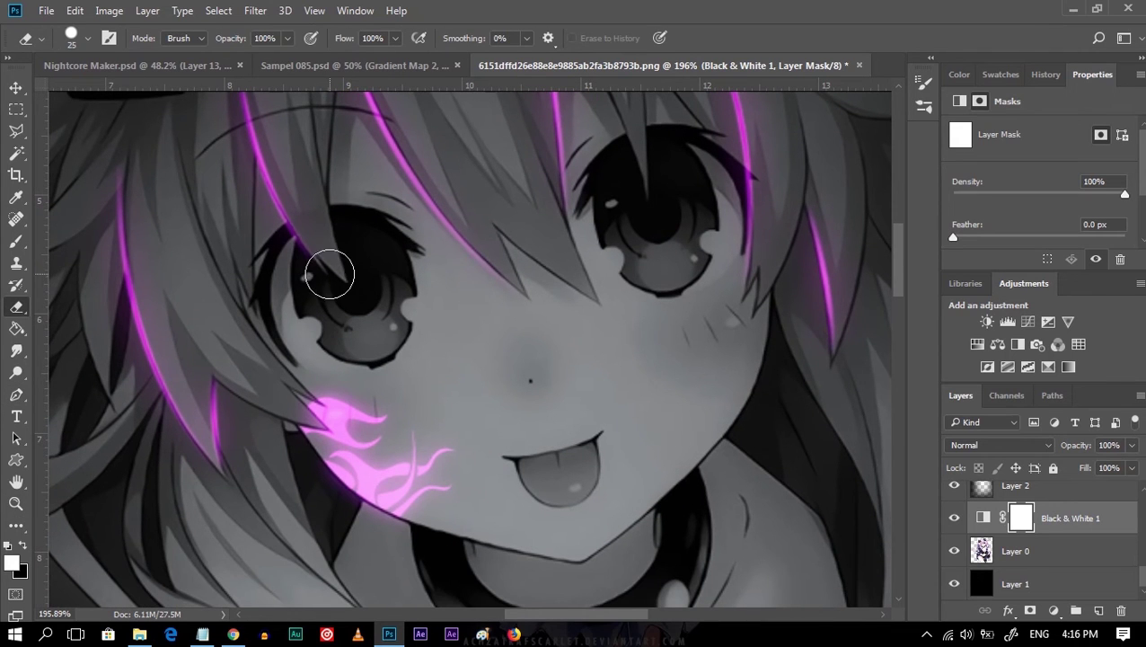
pyautogui.click(89, 41)
pyautogui.click(110, 39)
pyautogui.click(736, 111)
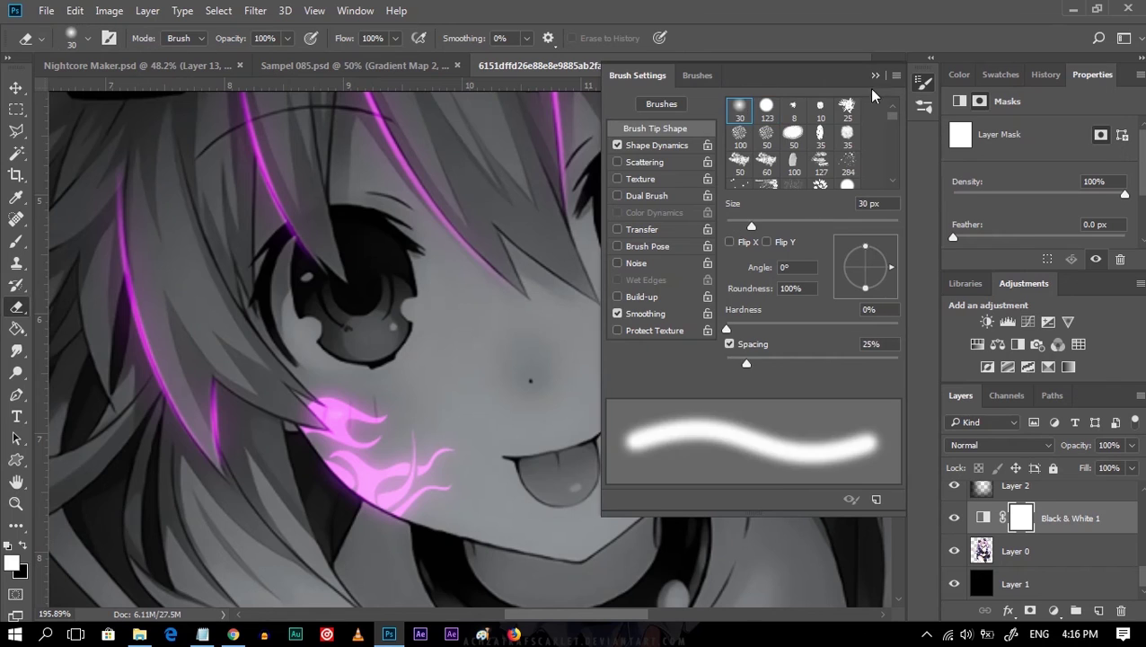
pyautogui.click(313, 286)
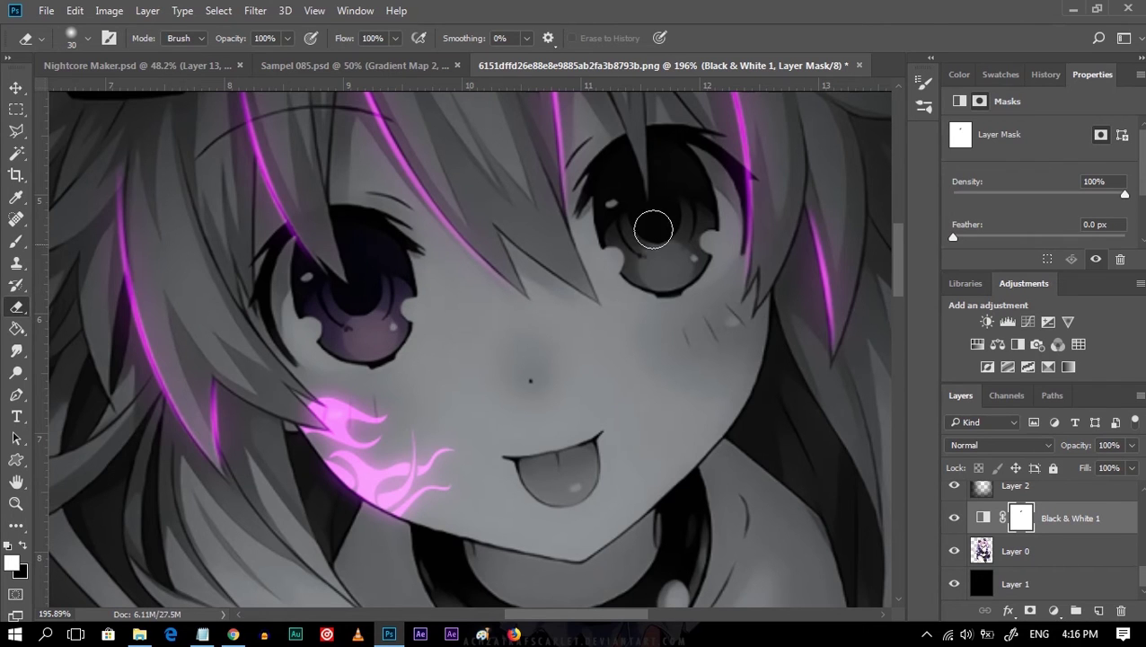
# Erase the Black & White mask over both eyes, enlarging the eraser to 175 px.
pyautogui.scroll(2, 653, 229)
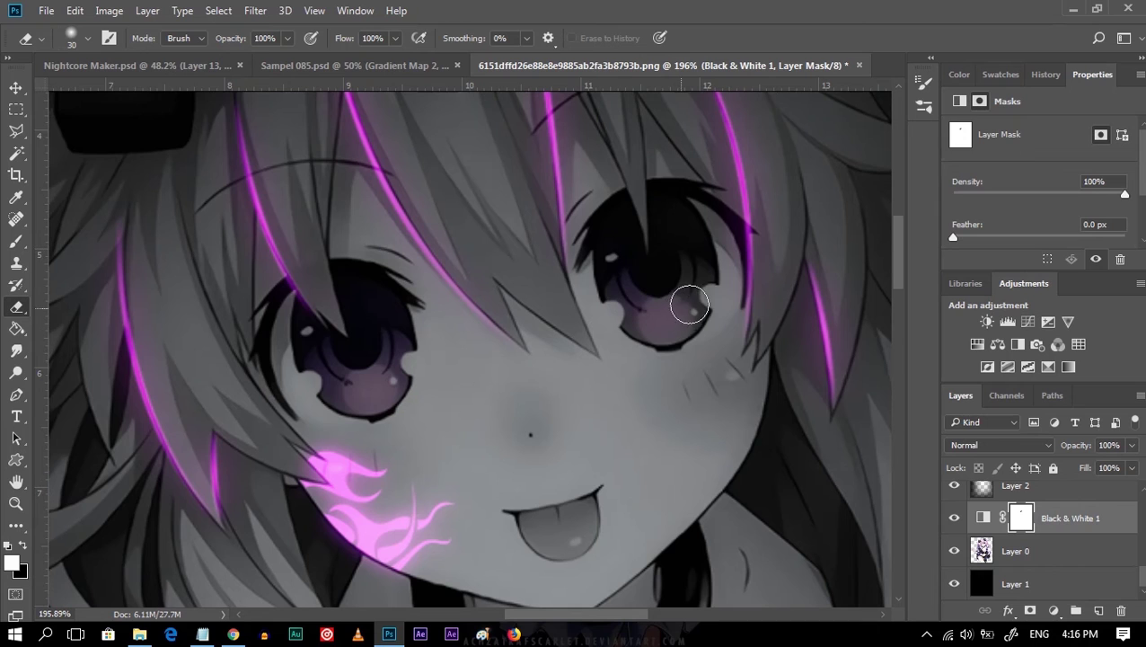
pyautogui.moveTo(684, 244); pyautogui.dragTo(672, 320)
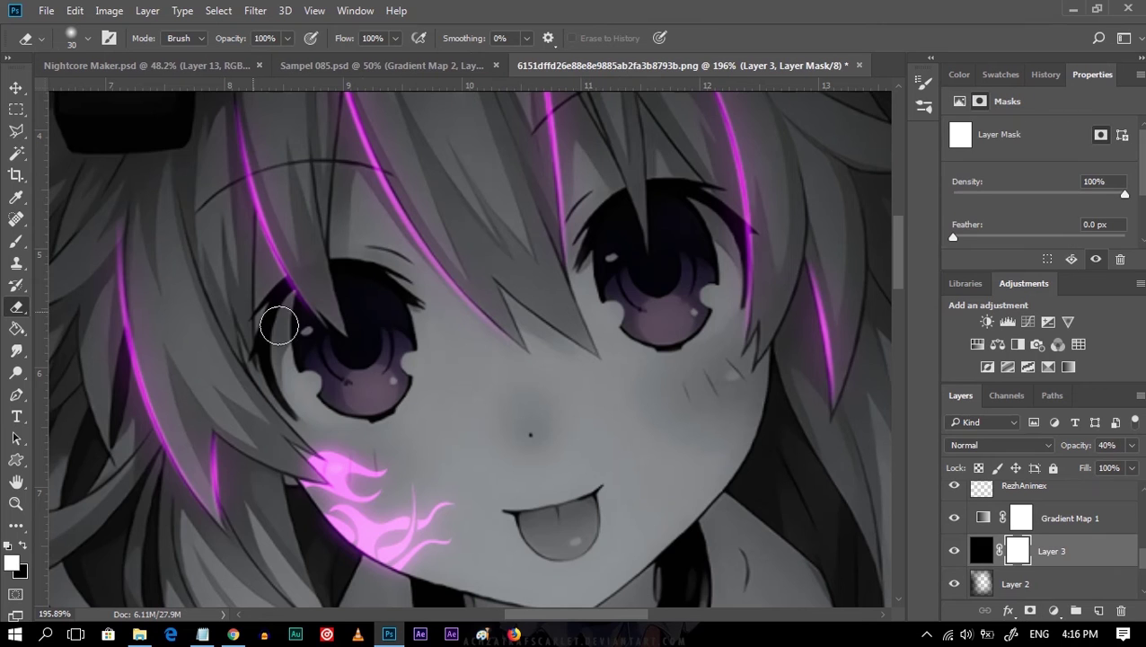
pyautogui.press(']')
pyautogui.press(']')
pyautogui.press(']')
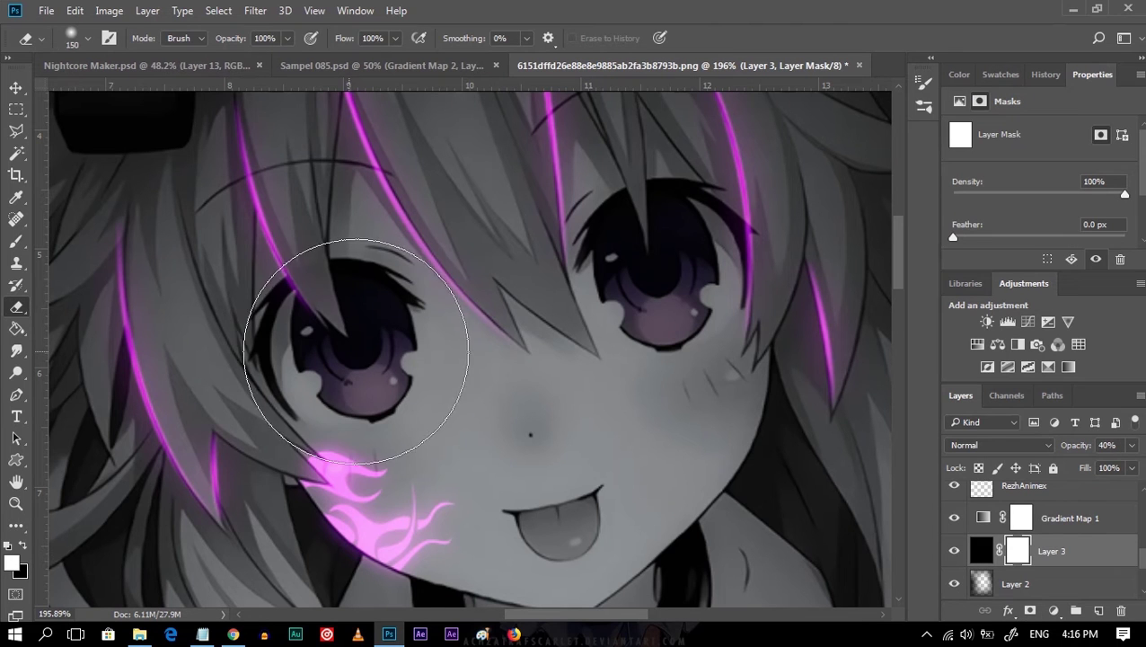
pyautogui.moveTo(325, 322); pyautogui.dragTo(359, 359)
pyautogui.moveTo(649, 312); pyautogui.dragTo(658, 269)
pyautogui.scroll(1, 1069, 548)
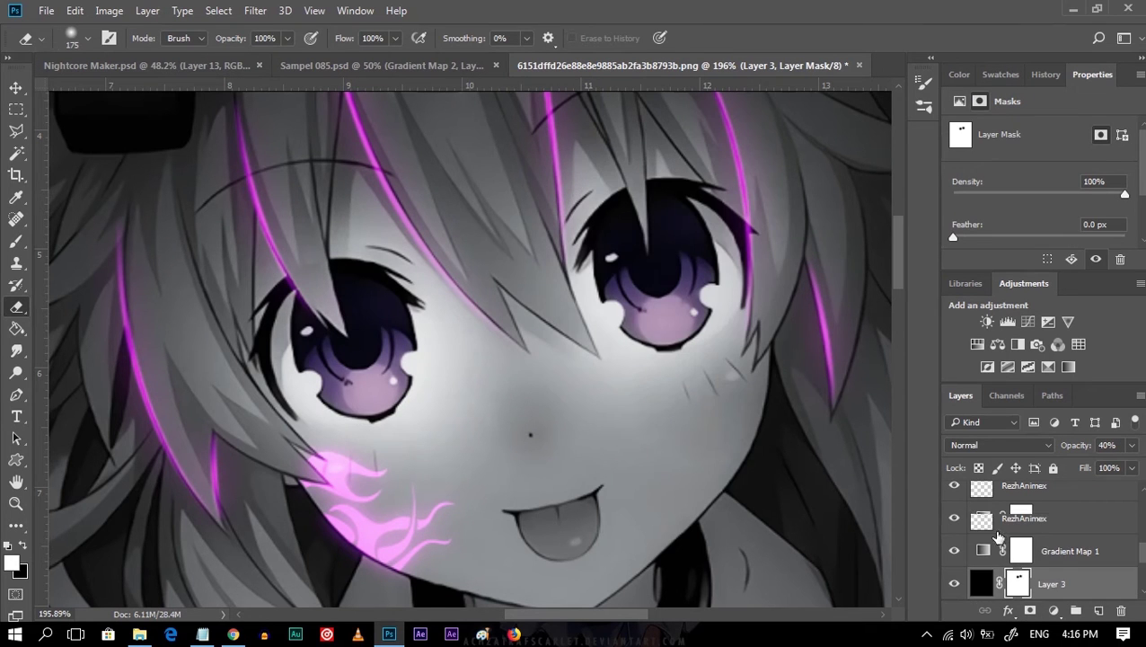
# Add a new Color-blend layer beneath Gradient Map 1.
pyautogui.click(1069, 559)
pyautogui.click(1099, 609)
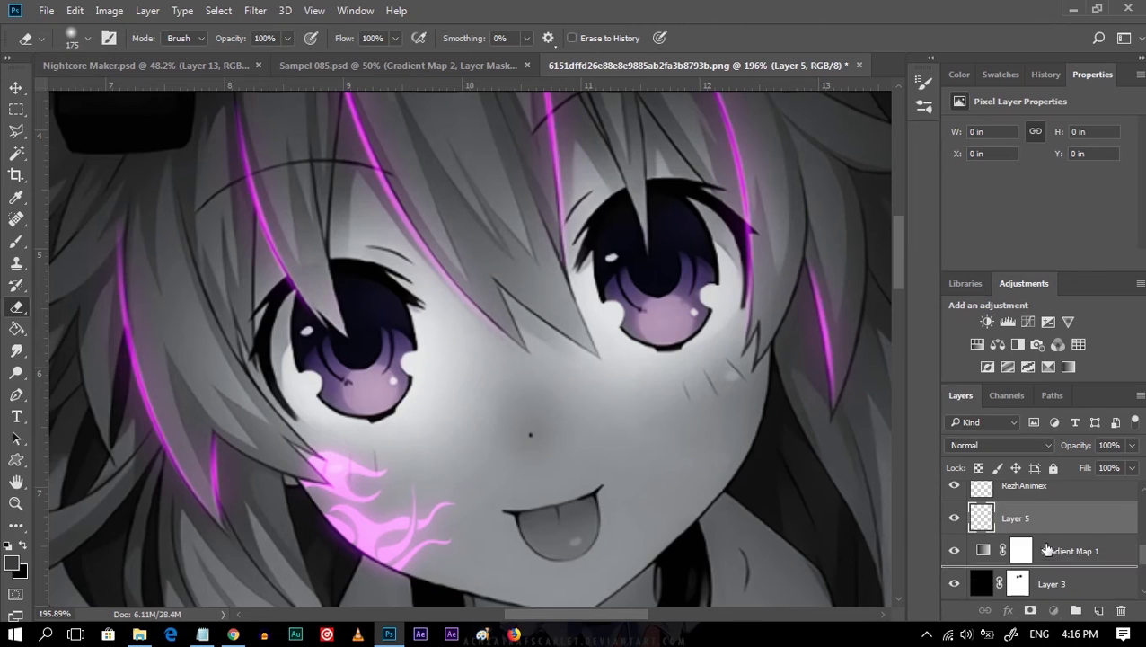
pyautogui.moveTo(1034, 519); pyautogui.dragTo(1033, 566)
pyautogui.click(986, 445)
pyautogui.click(962, 427)
# Pick purple from Swatches and brush it over the left iris on the Color layer.
pyautogui.press('b')
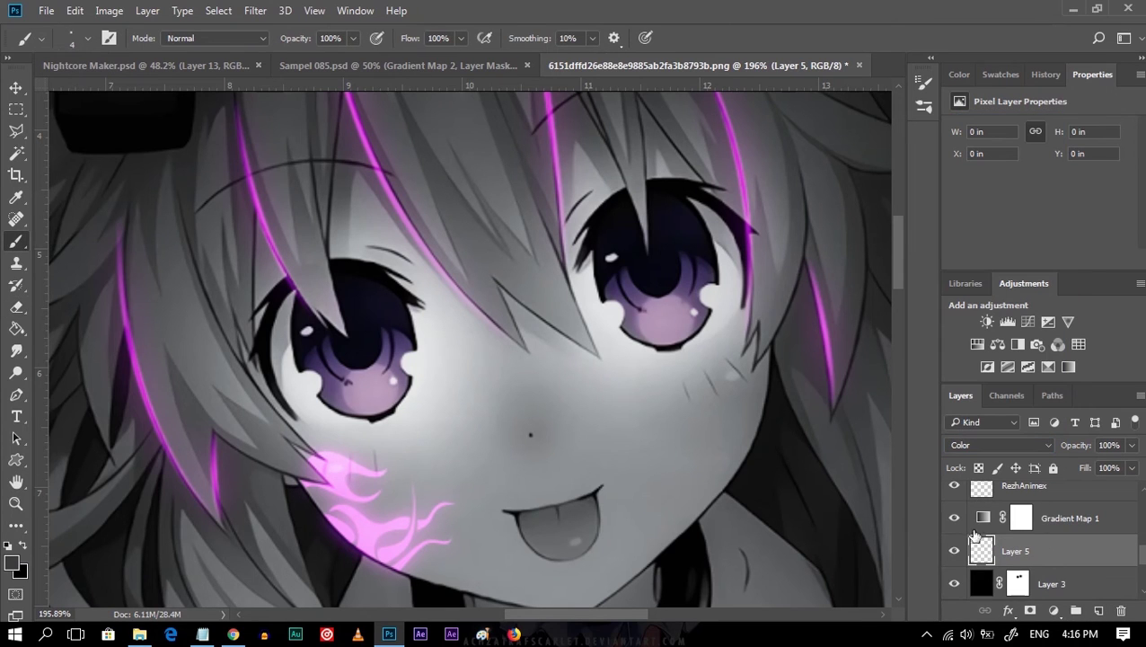
pyautogui.scroll(-2, 1073, 552)
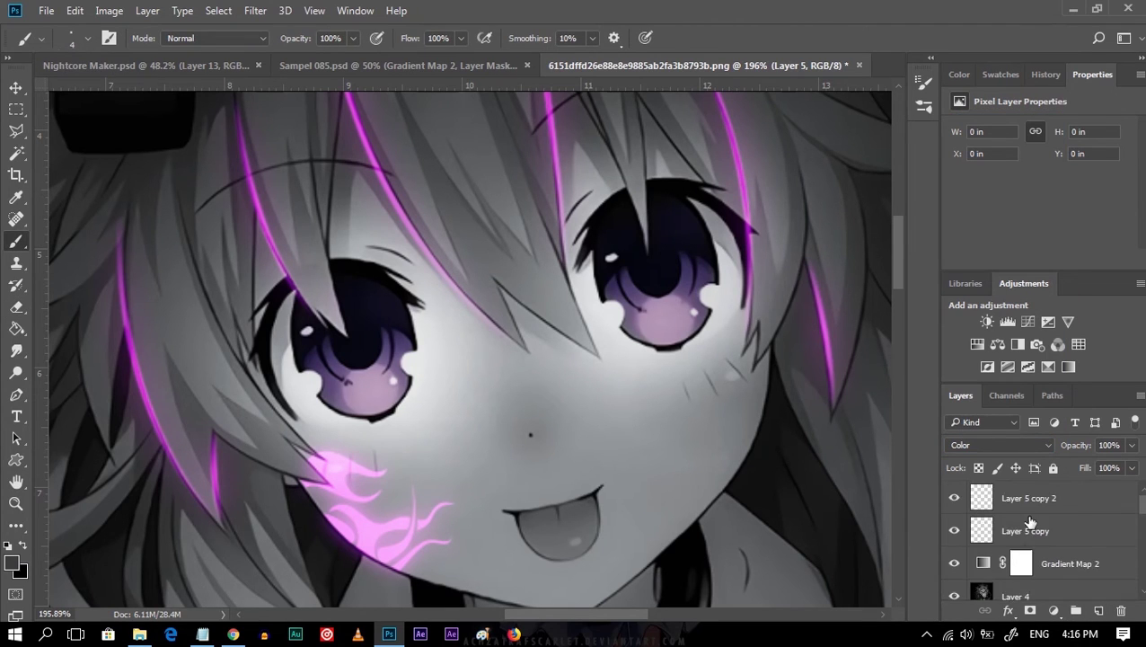
pyautogui.click(1030, 528)
pyautogui.scroll(-1, 1030, 521)
pyautogui.scroll(-5, 1030, 521)
pyautogui.click(1024, 551)
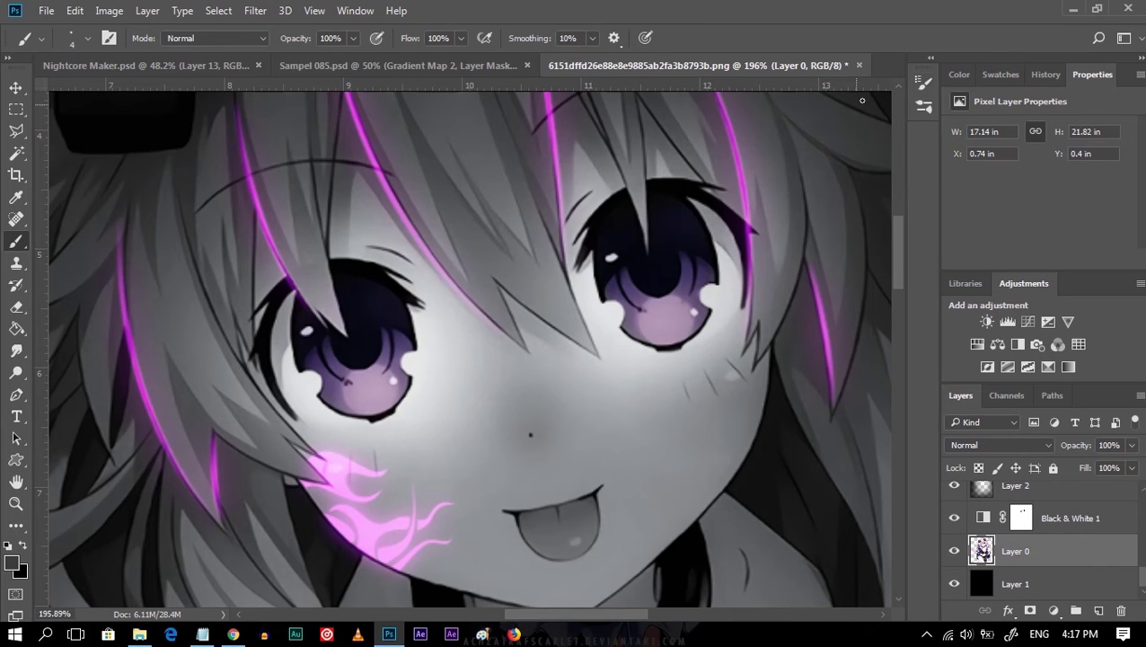
pyautogui.click(999, 74)
pyautogui.click(979, 101)
pyautogui.scroll(2, 1015, 539)
pyautogui.scroll(1, 1015, 539)
pyautogui.click(1024, 518)
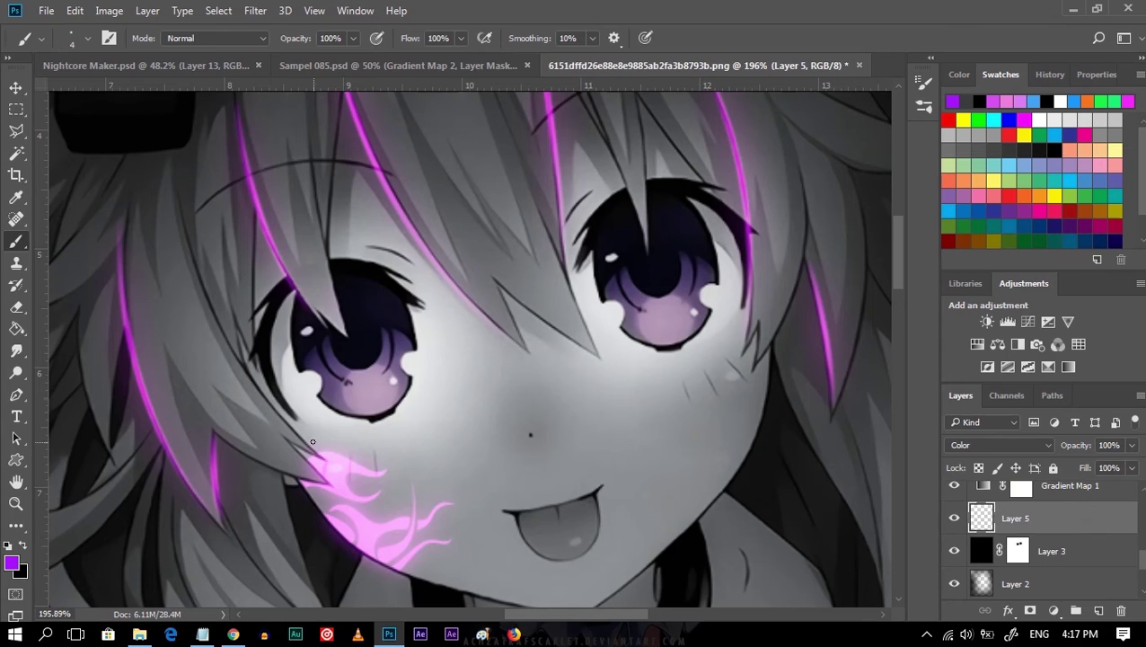
pyautogui.press('[')
pyautogui.moveTo(305, 328); pyautogui.dragTo(331, 386)
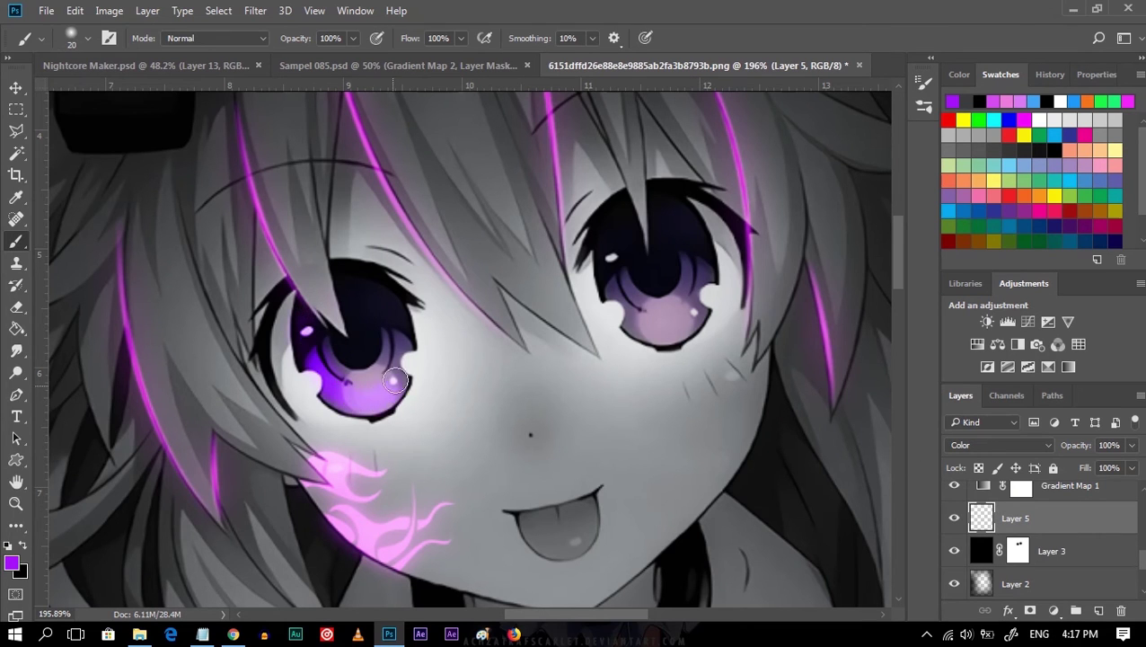
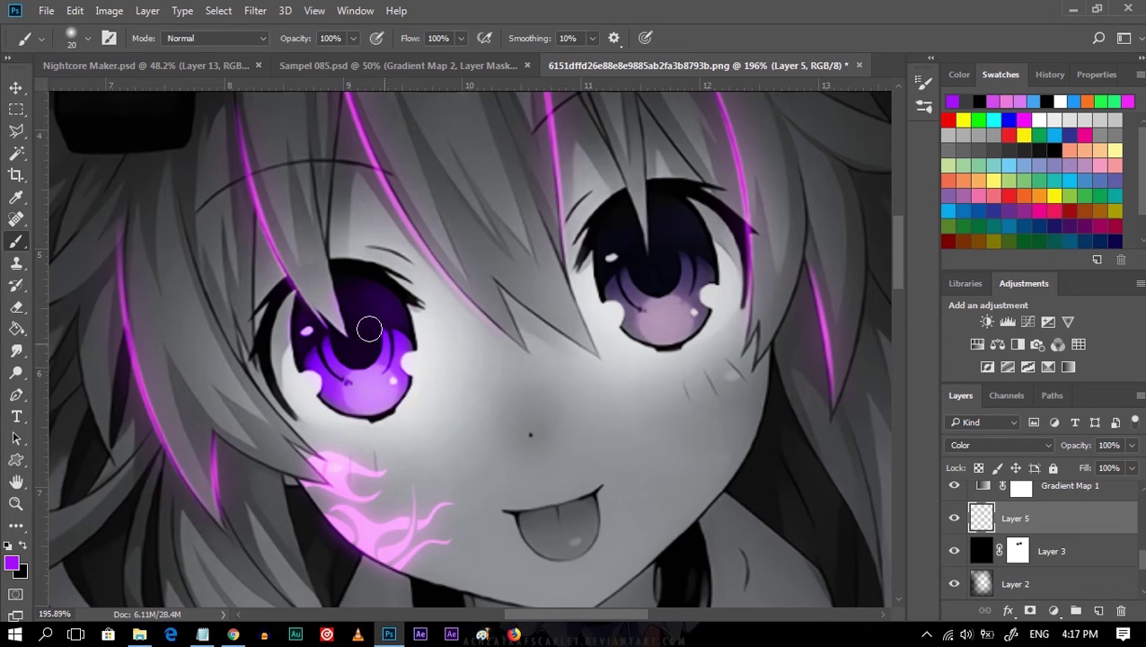
# Add a new Layer 6 above Layer 5 and set its blend mode to Linear Dodge (Add).
pyautogui.scroll(2, 370, 329)
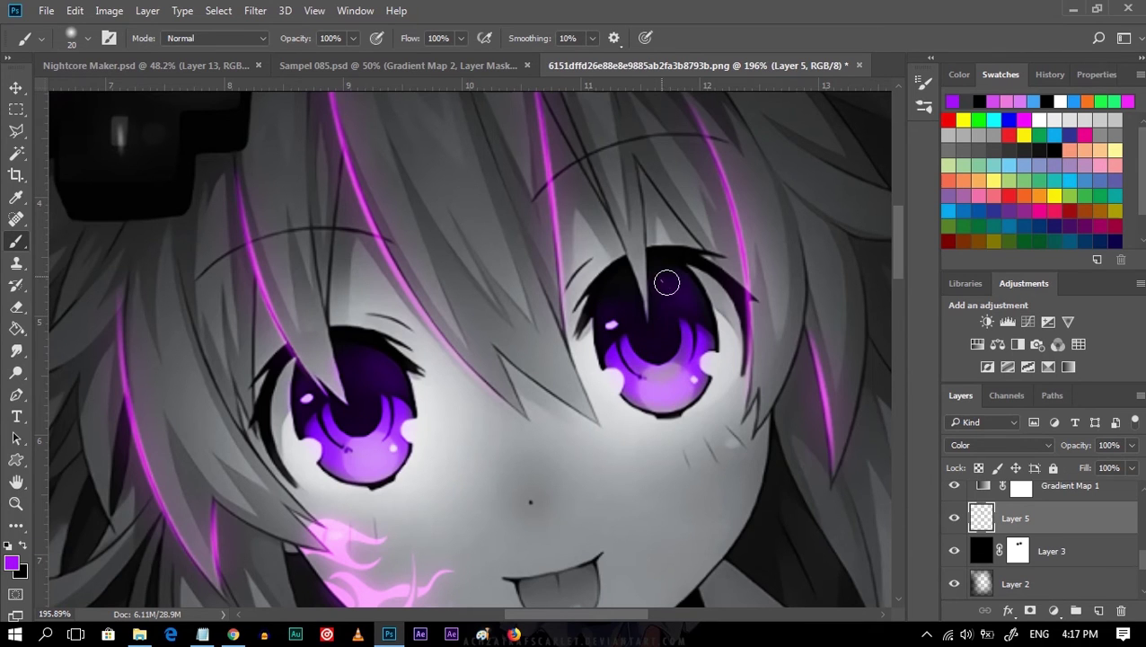
pyautogui.scroll(-1, 687, 330)
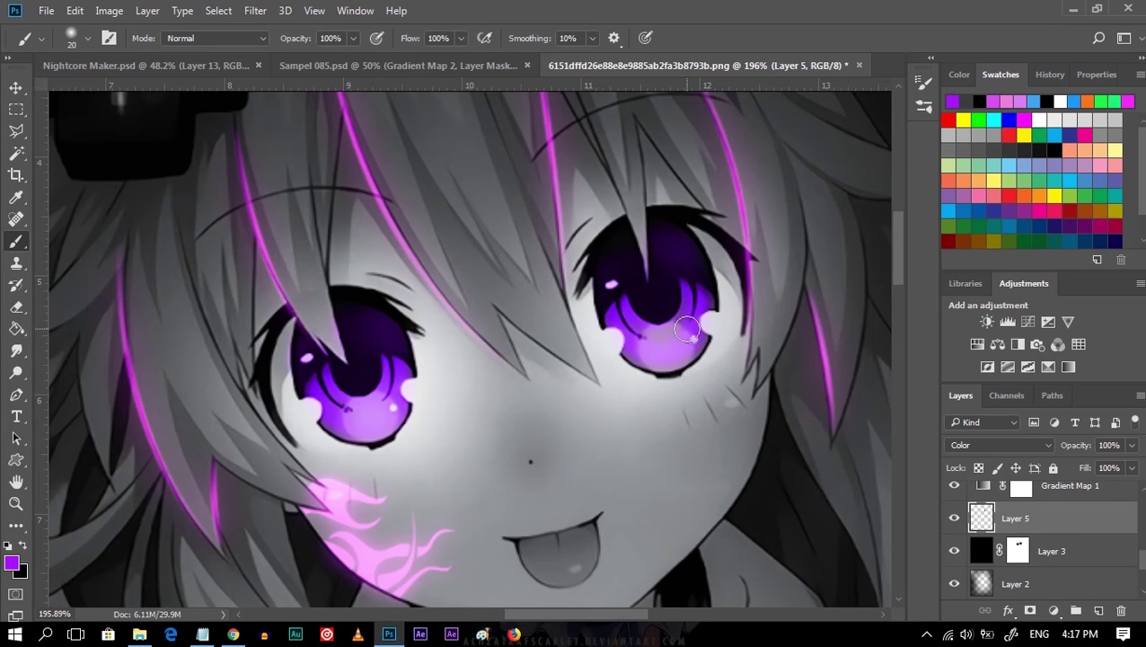
pyautogui.click(1100, 611)
pyautogui.click(997, 445)
pyautogui.click(997, 263)
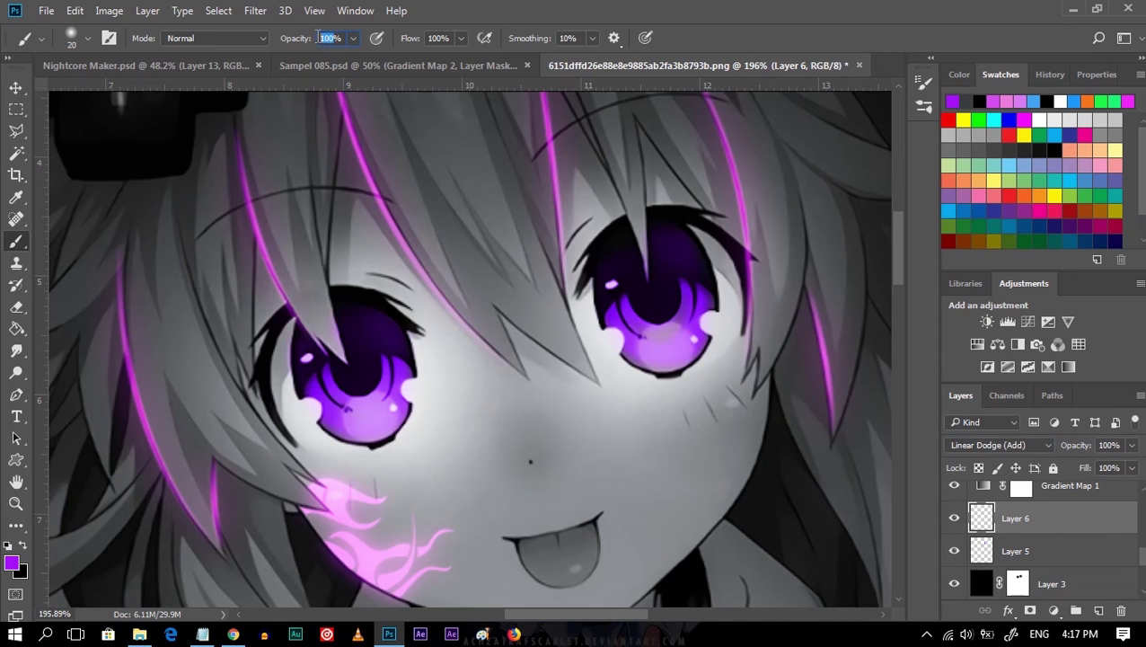
# Zoom out and dab purple glow onto both eyes, duplicating and merging to intensify it.
pyautogui.scroll(-1, 436, 459)
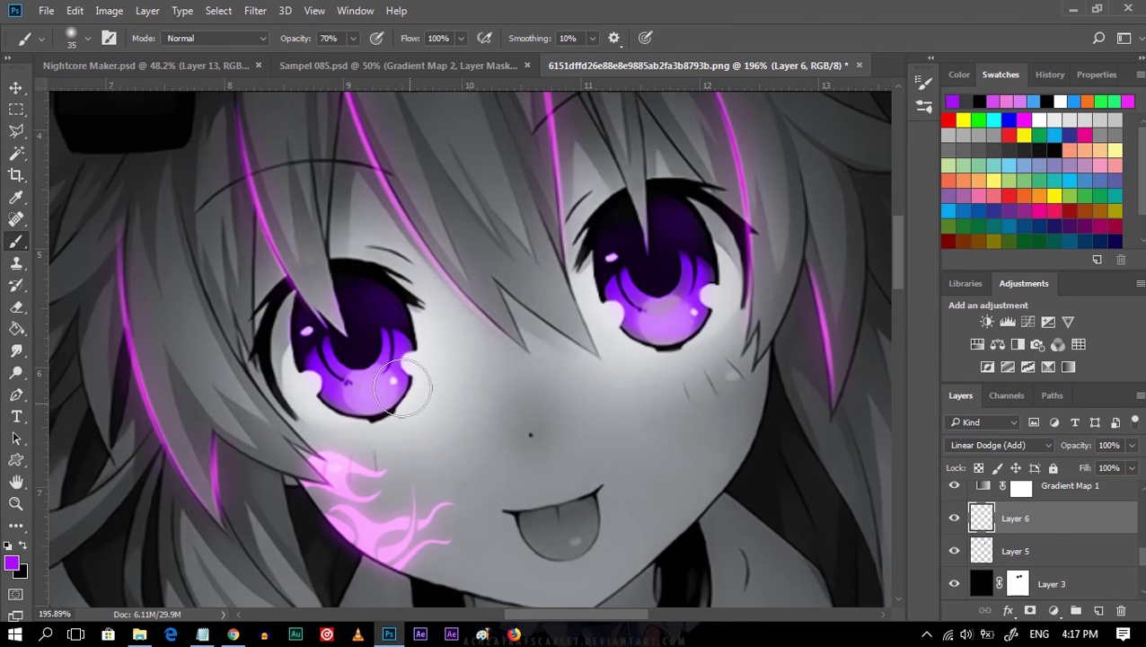
pyautogui.press('z')
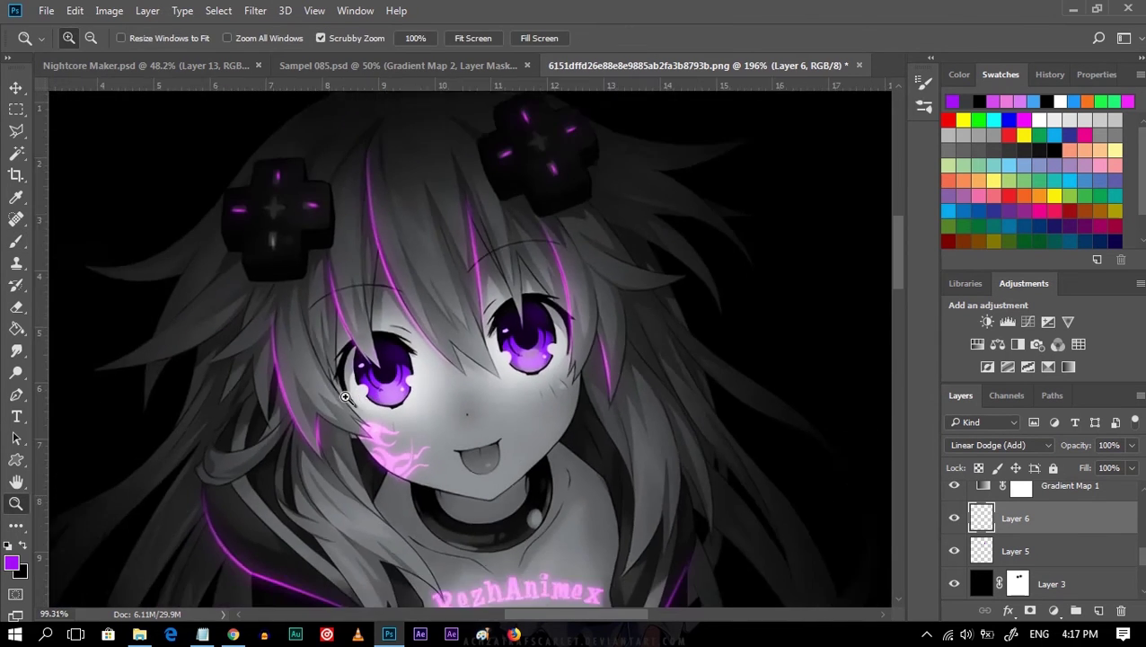
pyautogui.moveTo(409, 392); pyautogui.dragTo(382, 393)
pyautogui.press('b')
pyautogui.click(386, 373)
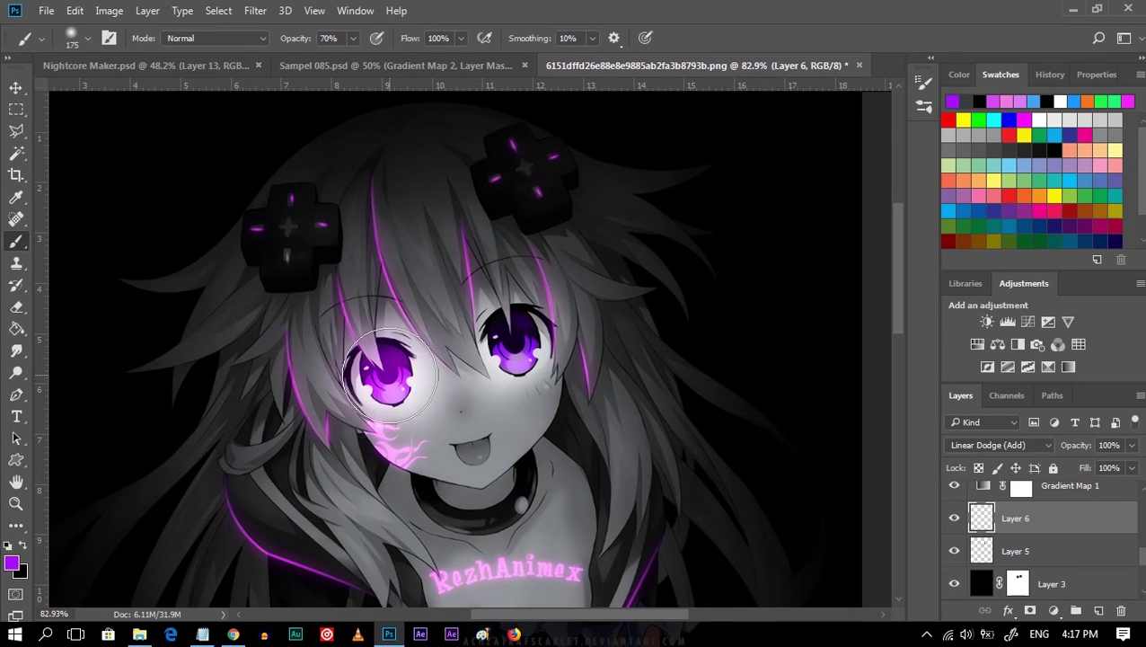
pyautogui.click(517, 348)
pyautogui.hotkey('ctrl', 'j')
pyautogui.hotkey('ctrl', 'e')
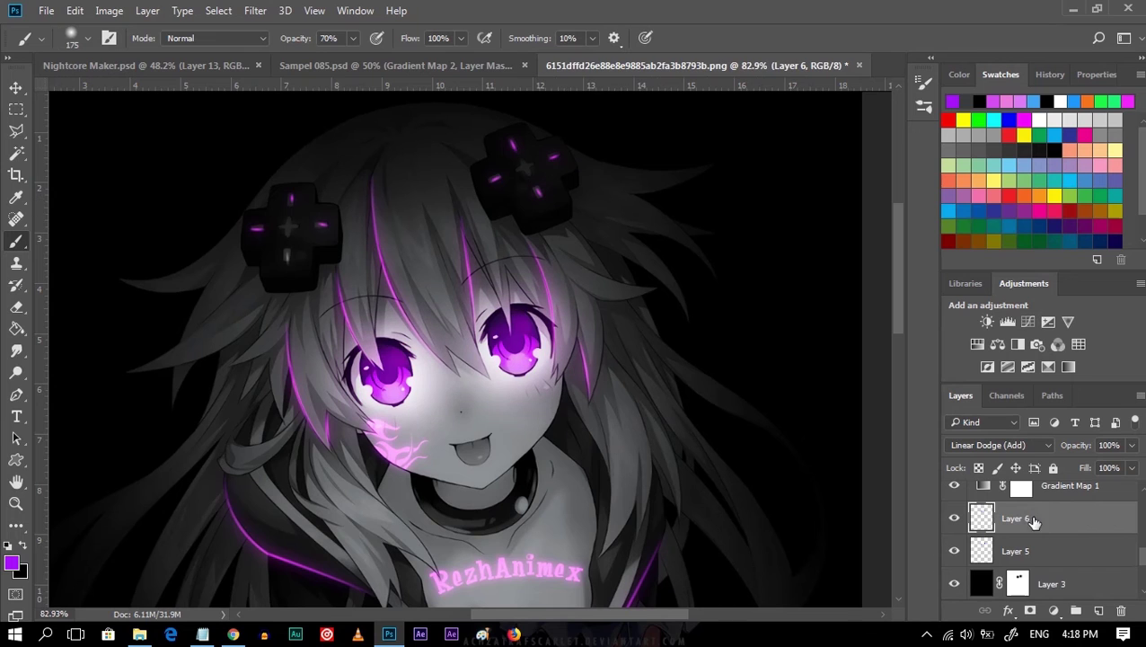
# Step back in History before the glow strokes and set brush opacity to 100%.
pyautogui.click(1046, 74)
pyautogui.click(1023, 199)
pyautogui.press('5')
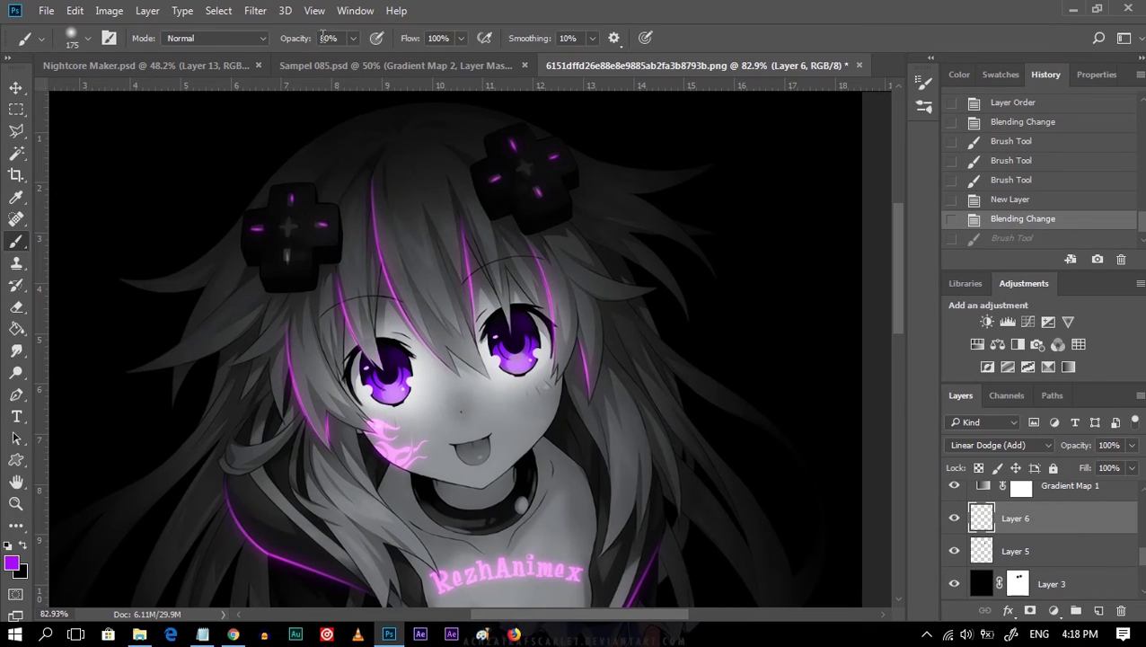
pyautogui.write('100')
pyautogui.press('Return')
# Repaint a stronger purple glow over the left and right eyes at full opacity.
pyautogui.click(390, 375)
pyautogui.hotkey('ctrl', 'z')
pyautogui.hotkey('ctrl', 'shift', 'z')
pyautogui.hotkey('ctrl', 'z')
pyautogui.click(390, 376)
pyautogui.click(515, 348)
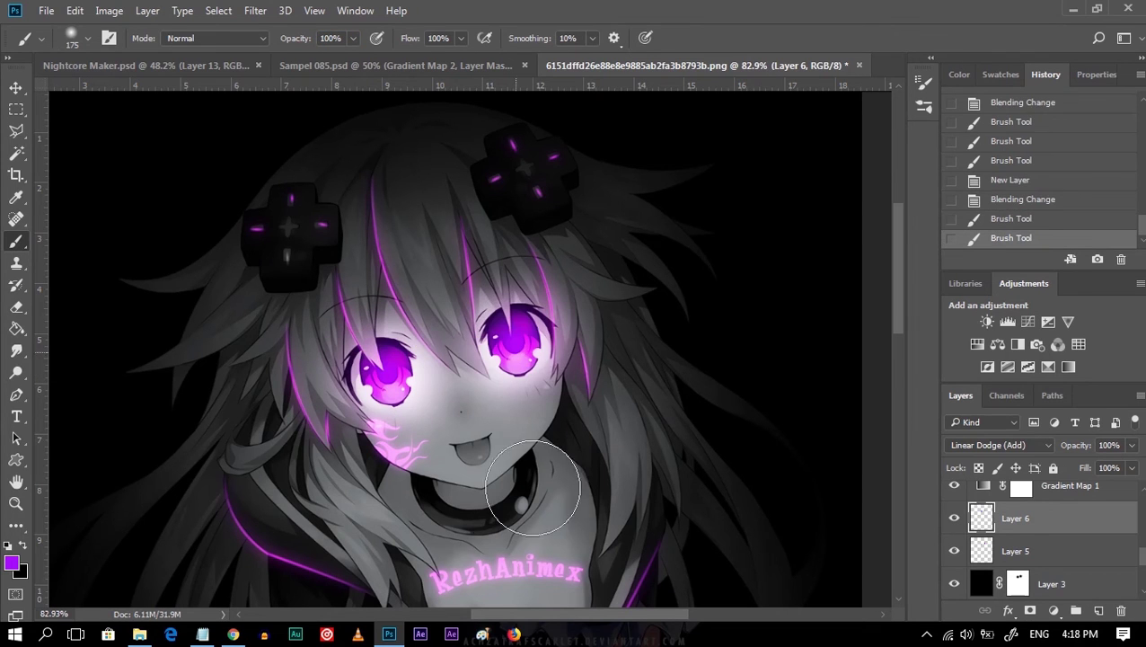
# Select Layer 3's mask and shrink the brush for mask painting.
pyautogui.scroll(-1, 1035, 518)
pyautogui.click(1018, 551)
pyautogui.press('[')
pyautogui.press('[')
pyautogui.press('[')
pyautogui.press('[')
pyautogui.press('[')
pyautogui.press('[')
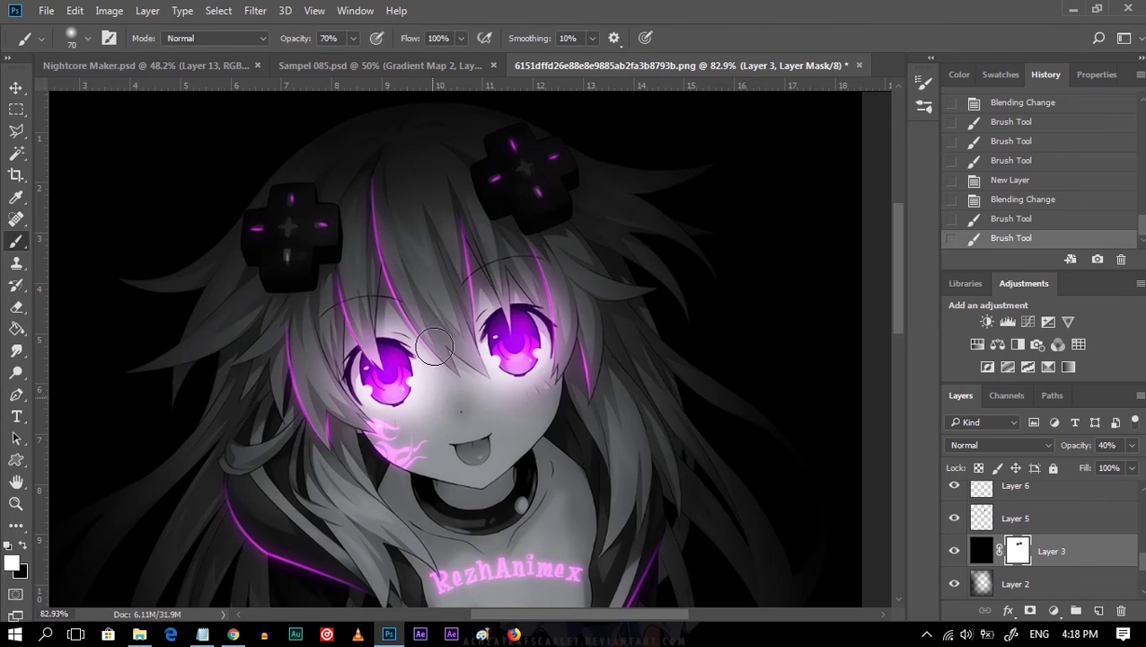
# Paint Layer 3's mask around the left eye and cheek with brush sizes 100 and 80.
pyautogui.press(']')
pyautogui.press(']')
pyautogui.press(']')
pyautogui.moveTo(416, 447); pyautogui.dragTo(431, 431)
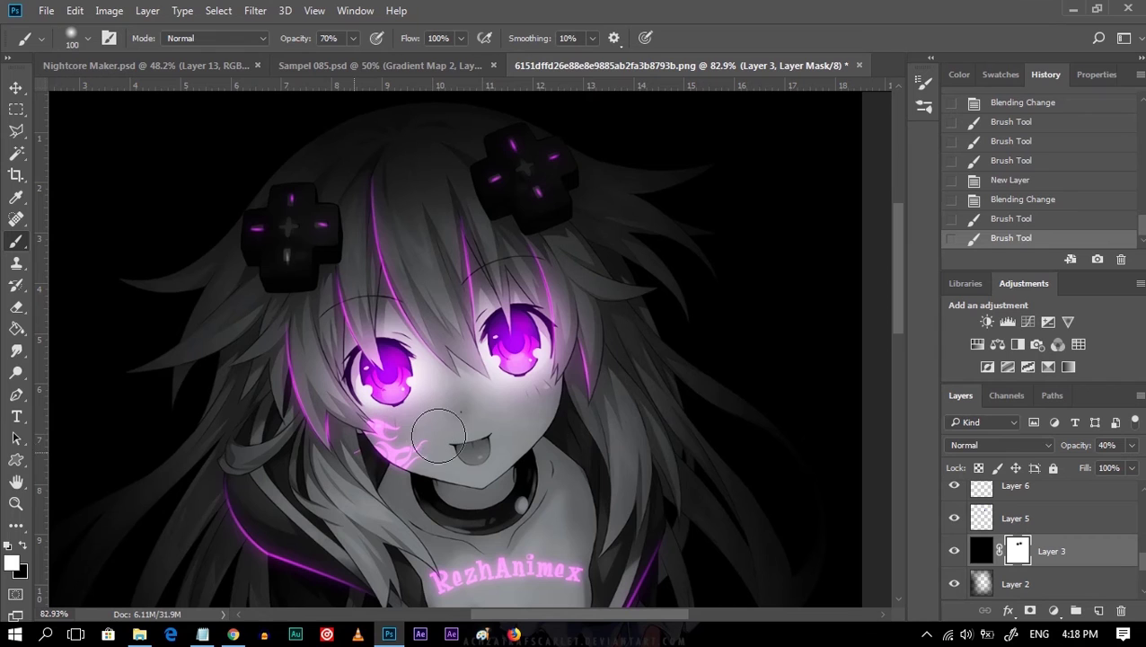
pyautogui.press('[')
pyautogui.press('[')
pyautogui.moveTo(444, 310); pyautogui.dragTo(436, 413)
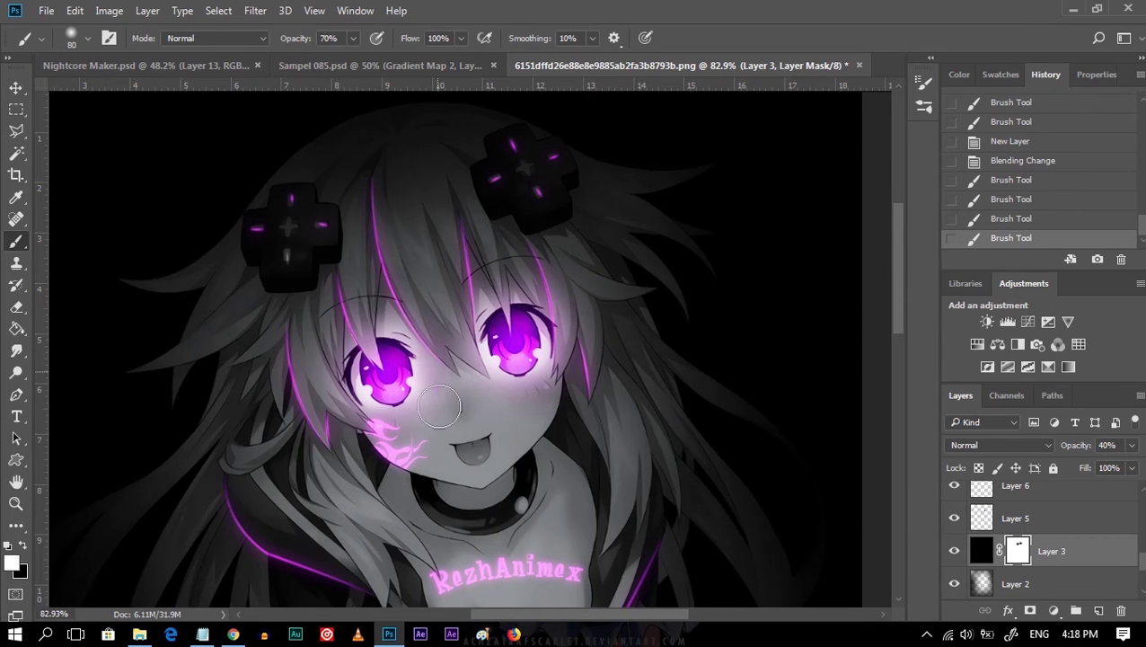
pyautogui.click(348, 411)
pyautogui.moveTo(342, 388); pyautogui.dragTo(368, 315)
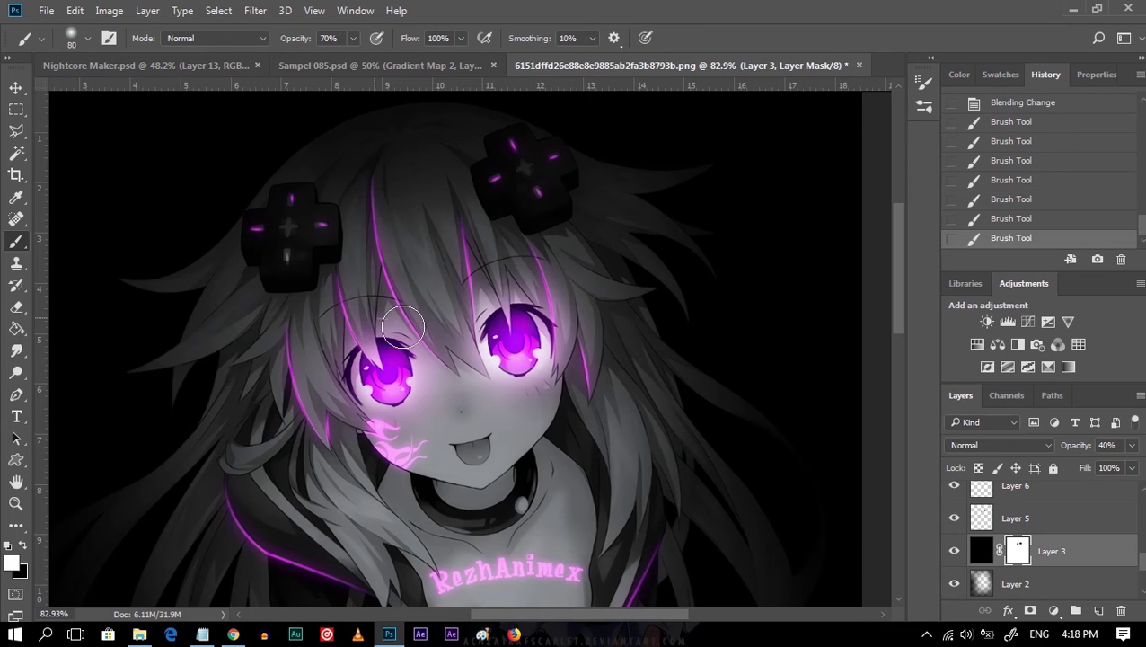
pyautogui.moveTo(436, 395); pyautogui.dragTo(341, 405)
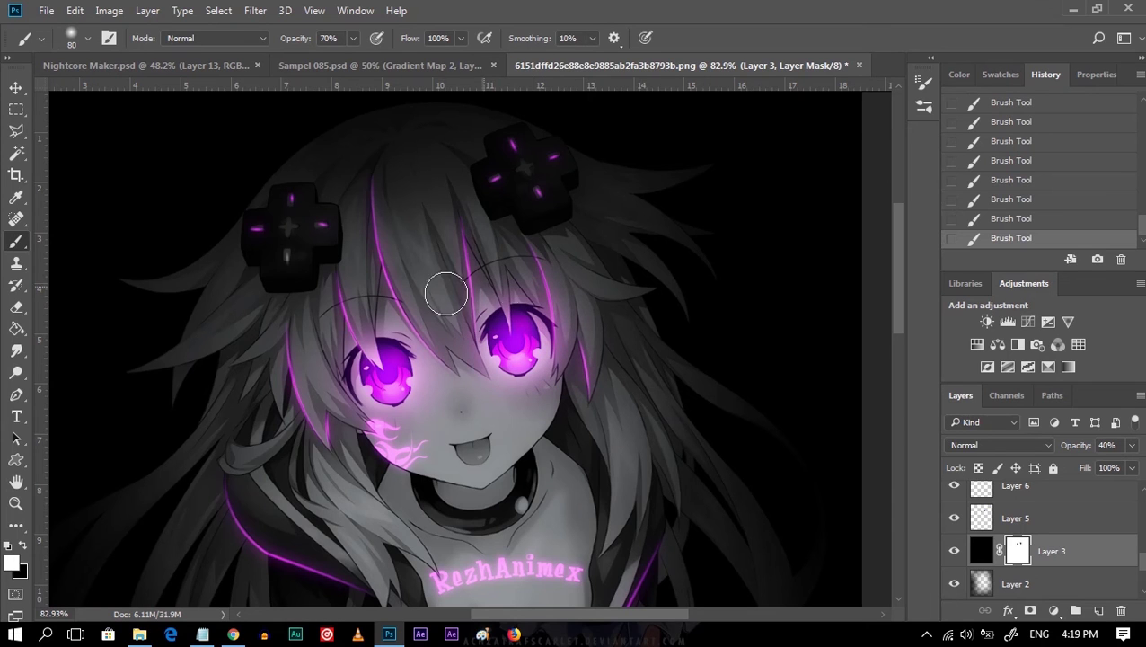
# Set the brush to 90% opacity and 20% smoothing, and zoom to frame the face.
pyautogui.write('90')
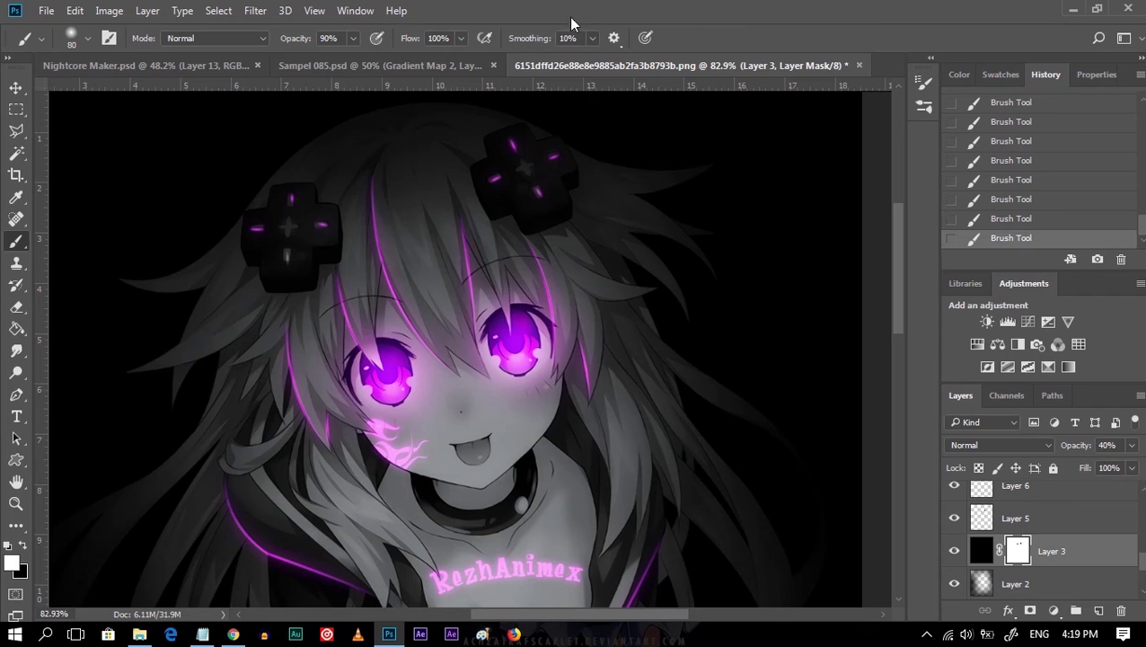
pyautogui.write('20')
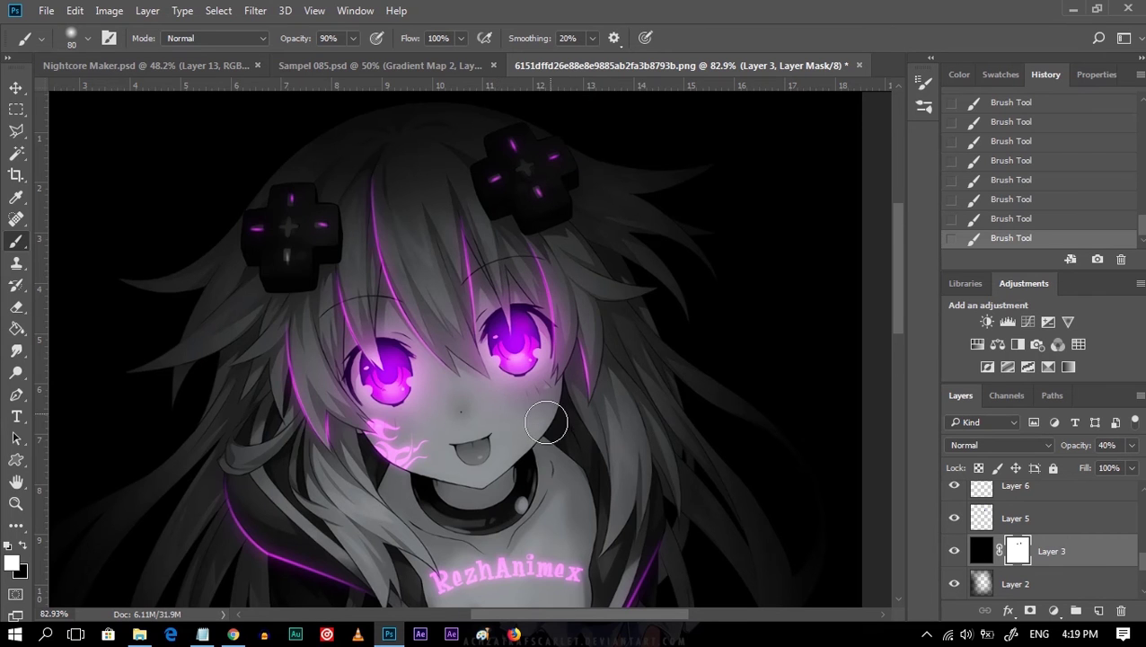
pyautogui.write('z')
pyautogui.moveTo(561, 331); pyautogui.dragTo(955, 466)
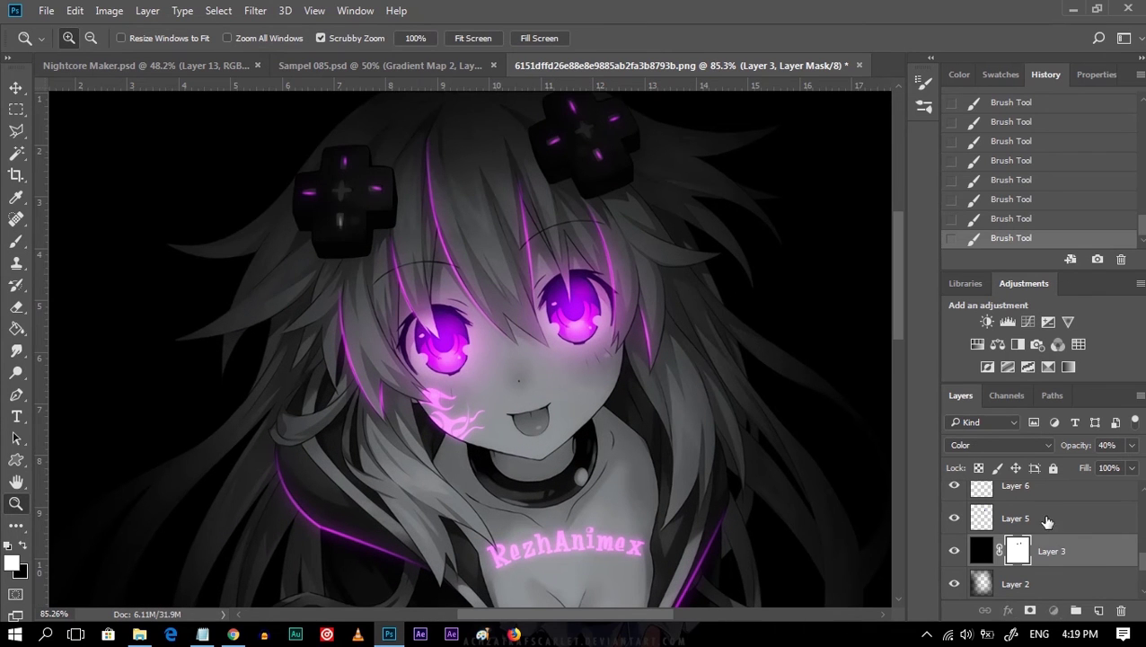
# Set the Layer 6 eye-glow layer's opacity to 80%.
pyautogui.click(1033, 486)
pyautogui.click(1131, 444)
pyautogui.moveTo(1094, 467); pyautogui.dragTo(1118, 472)
pyautogui.click(1112, 447)
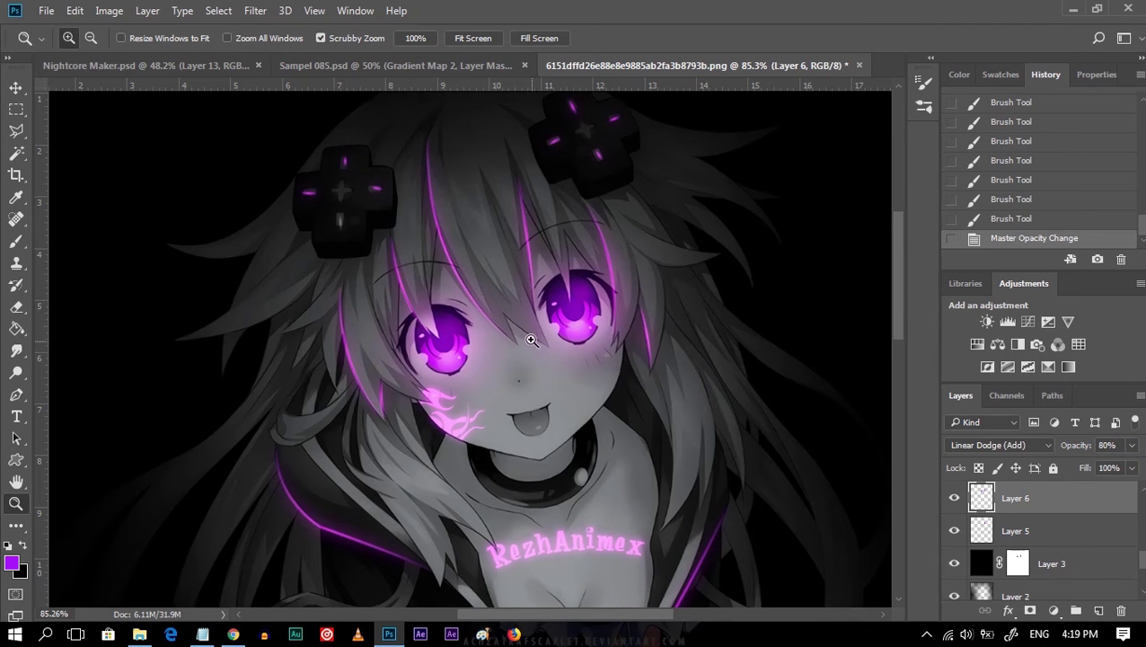
# Fit the image to the screen and stamp all visible layers into a new top layer.
pyautogui.scroll(2, 531, 340)
pyautogui.scroll(4, 531, 340)
pyautogui.hotkey('ctrl', '0')
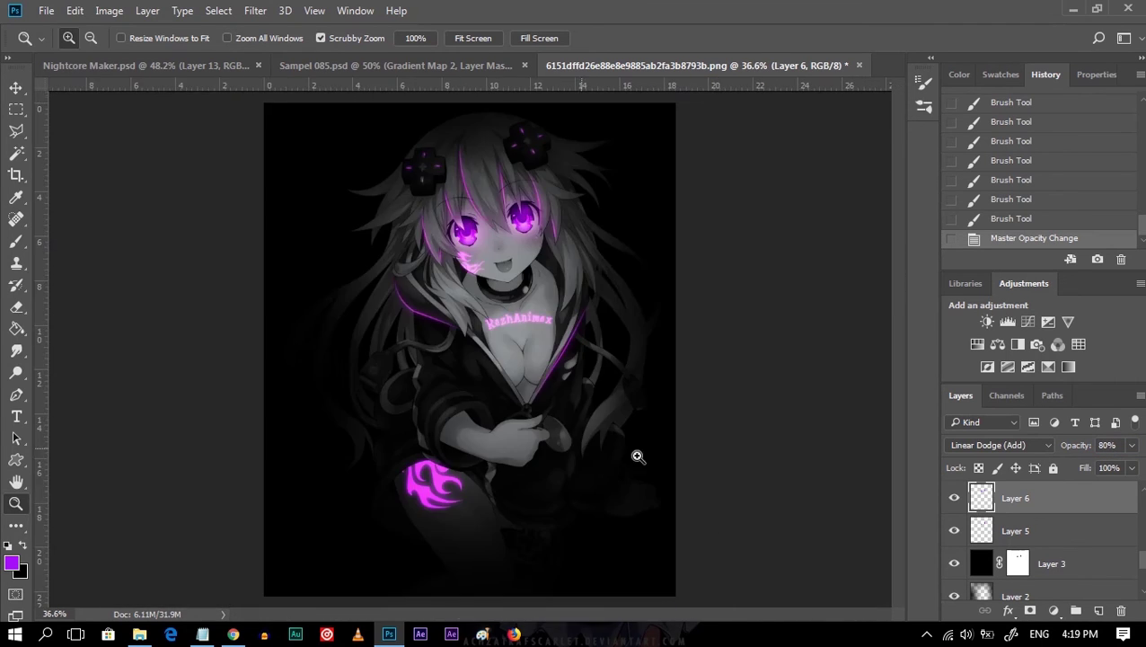
pyautogui.scroll(3, 1009, 500)
pyautogui.click(1009, 499)
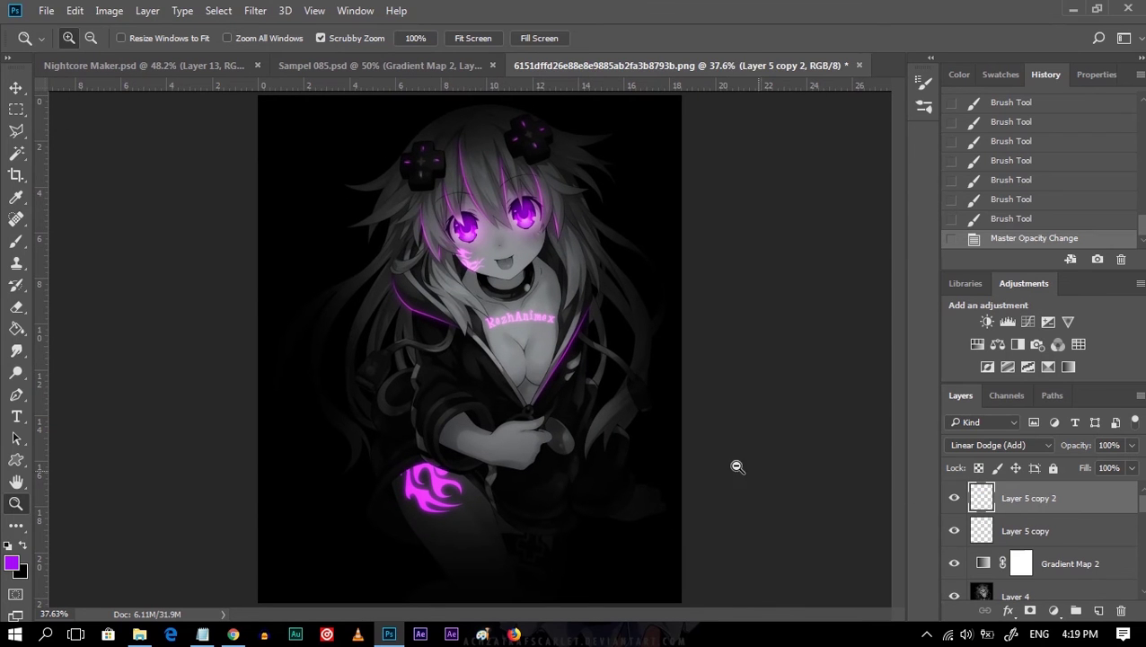
pyautogui.hotkey('ctrl', 'shift', 'alt', 'e')
# In Camera Raw, set temperature -5, tint +16, contrast +18, shadows -5 and darker blacks.
pyautogui.click(255, 10)
pyautogui.click(284, 112)
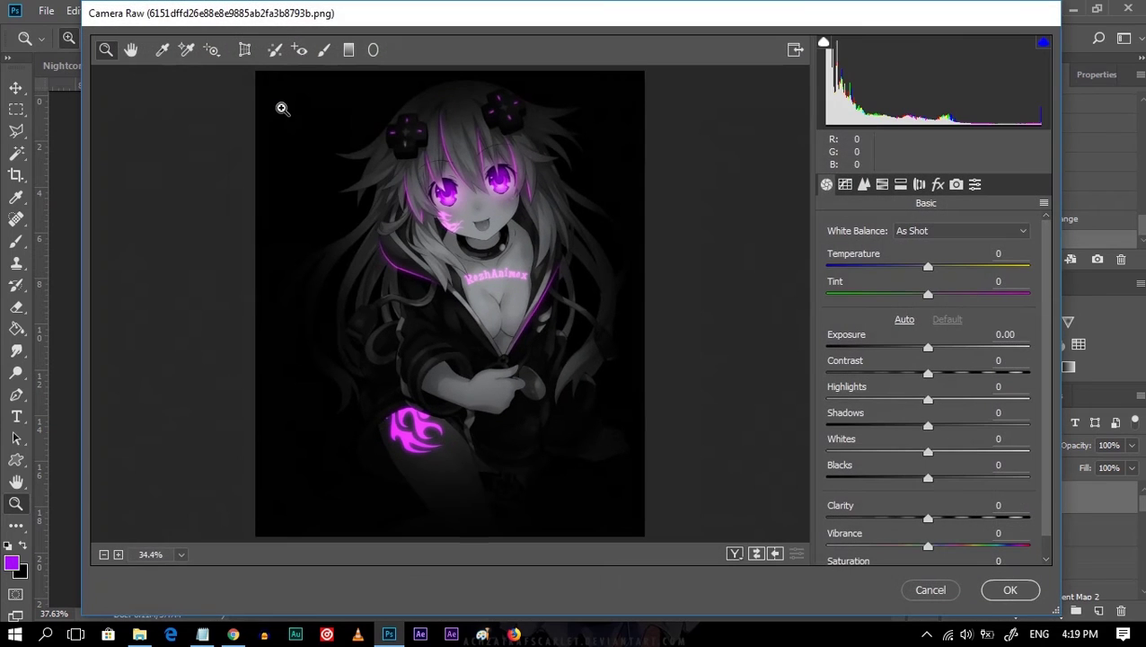
pyautogui.moveTo(928, 264); pyautogui.dragTo(943, 295)
pyautogui.moveTo(928, 373); pyautogui.dragTo(946, 373)
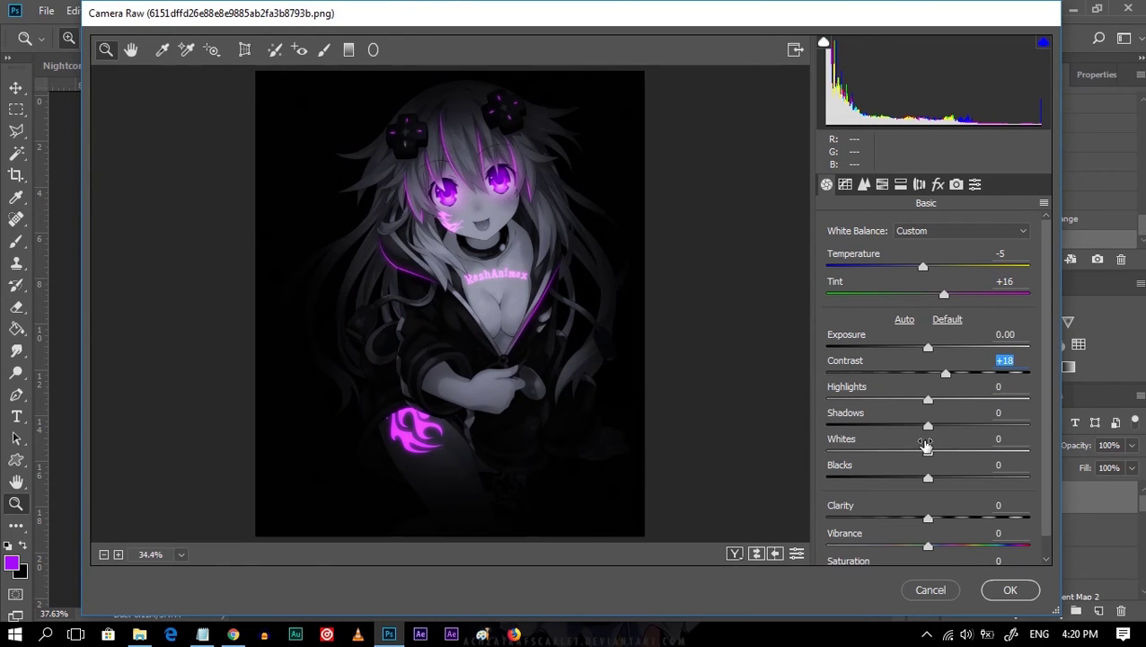
pyautogui.moveTo(928, 424); pyautogui.dragTo(923, 426)
pyautogui.moveTo(928, 477); pyautogui.dragTo(924, 478)
pyautogui.moveTo(923, 426); pyautogui.dragTo(922, 425)
pyautogui.moveTo(923, 477); pyautogui.dragTo(923, 478)
# Add clarity +13 and vibrance and saturation +6, then close Camera Raw.
pyautogui.moveTo(928, 518); pyautogui.dragTo(940, 519)
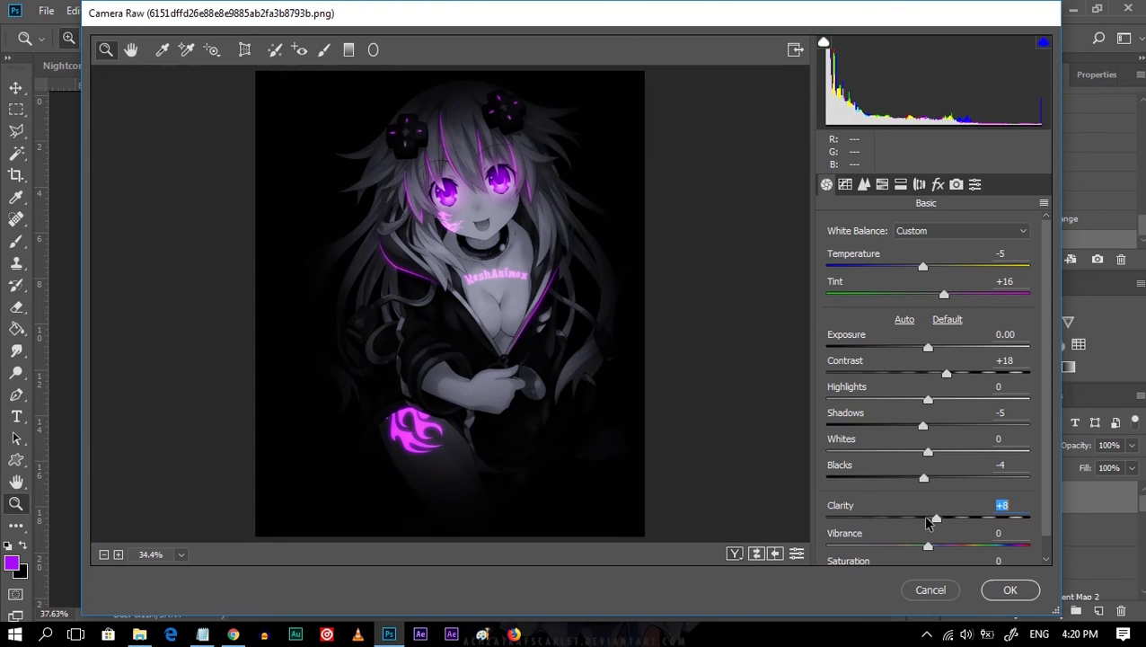
pyautogui.scroll(-1, 939, 513)
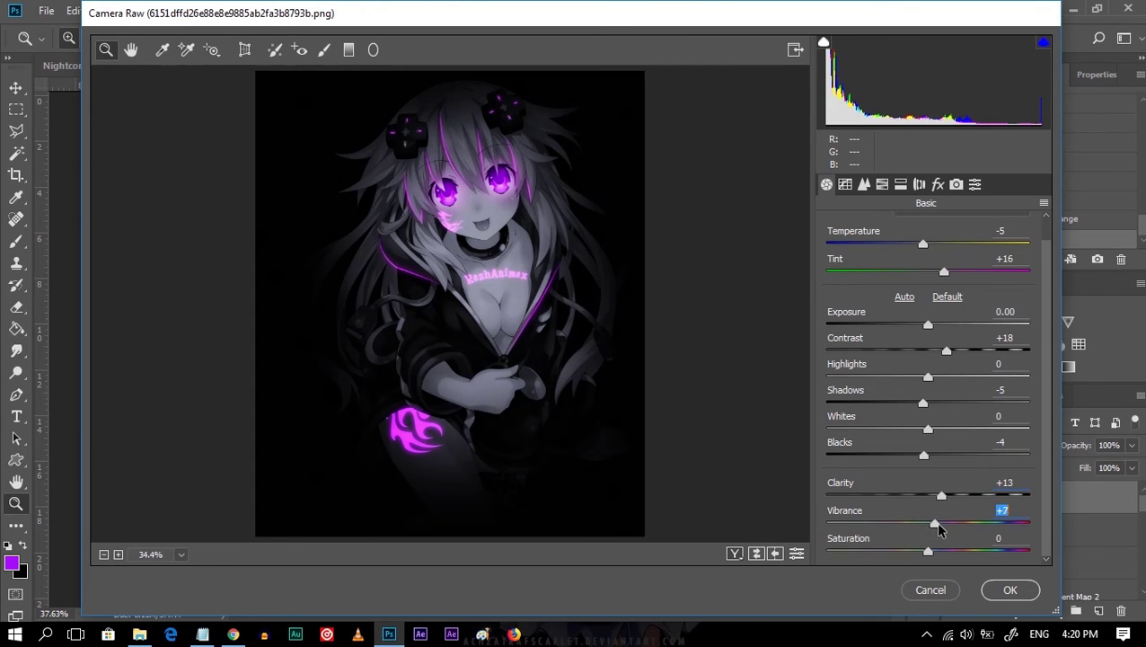
pyautogui.moveTo(928, 552); pyautogui.dragTo(937, 528)
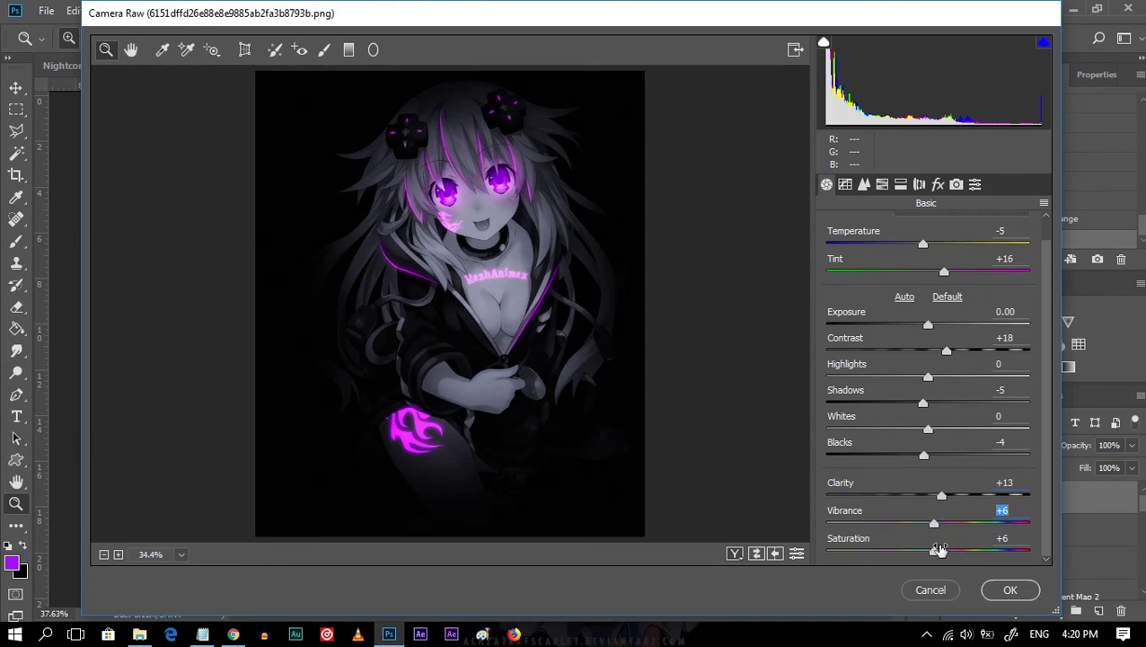
pyautogui.click(932, 589)
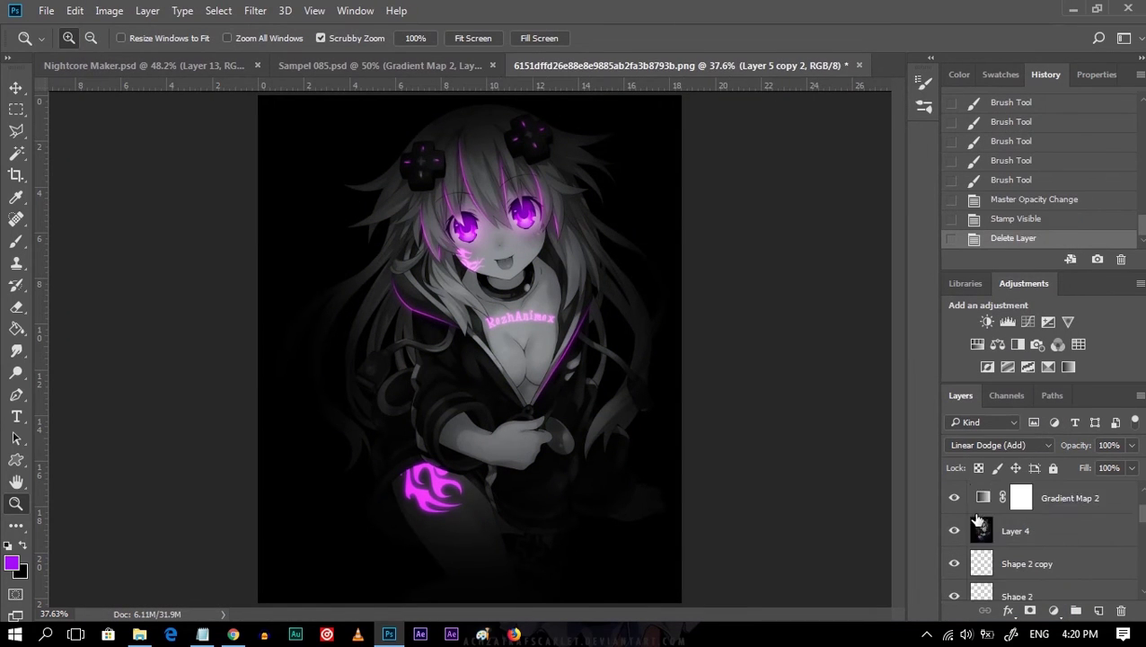
pyautogui.click(75, 634)
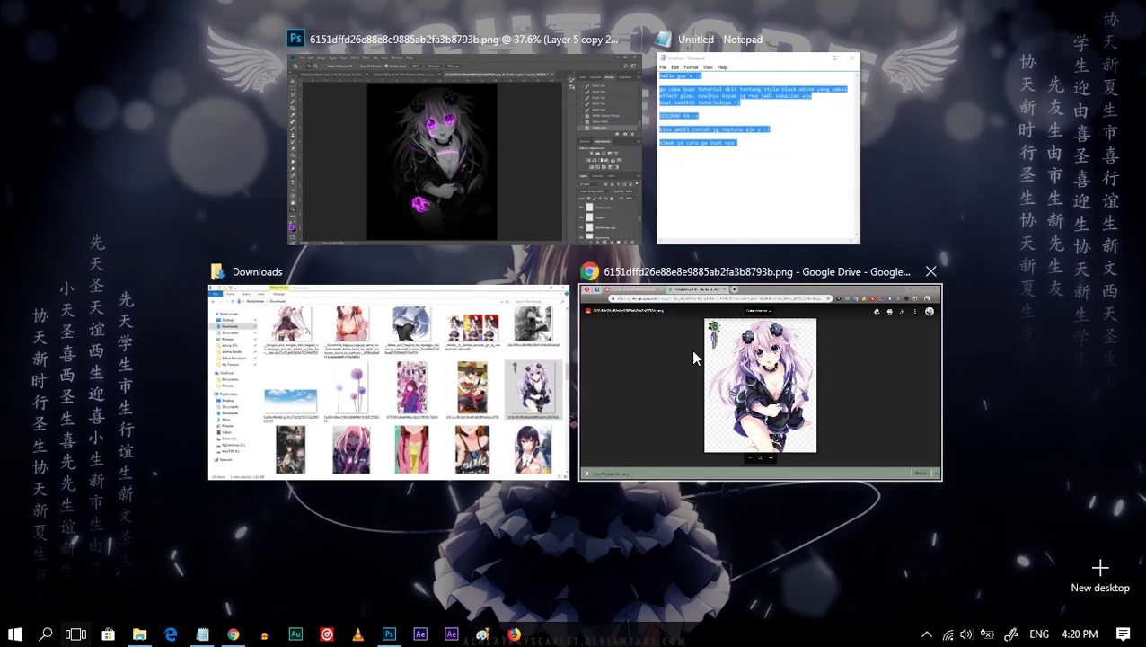
# Scroll the Facebook comments in Chrome to the render link, then return to Photoshop.
pyautogui.click(693, 352)
pyautogui.click(57, 22)
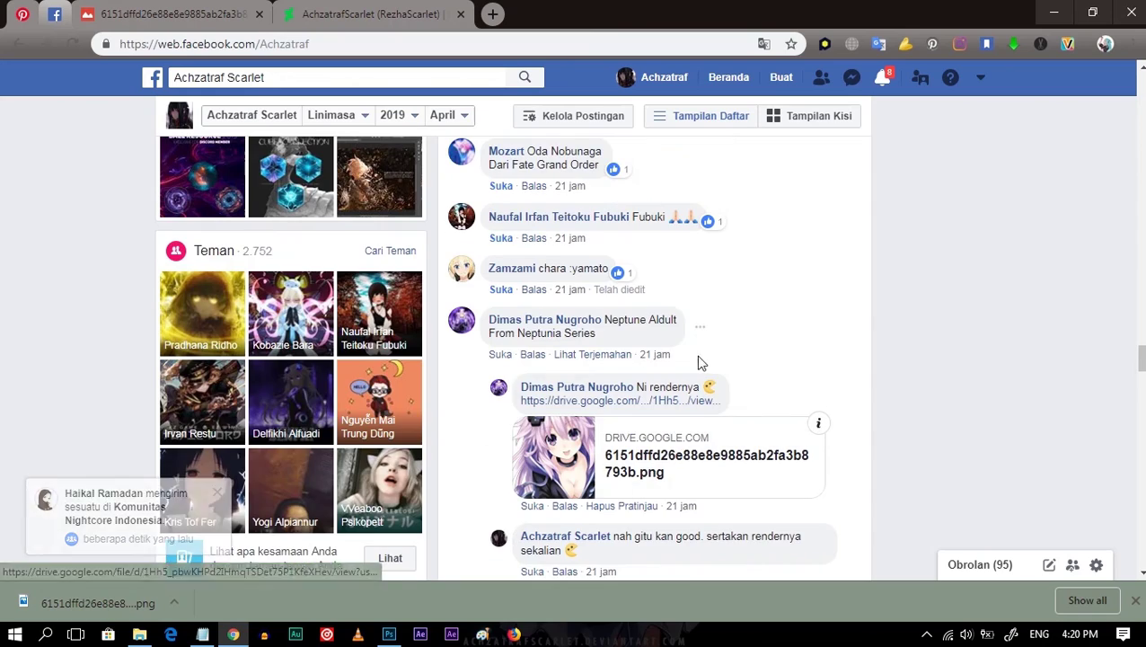
pyautogui.scroll(-1, 653, 366)
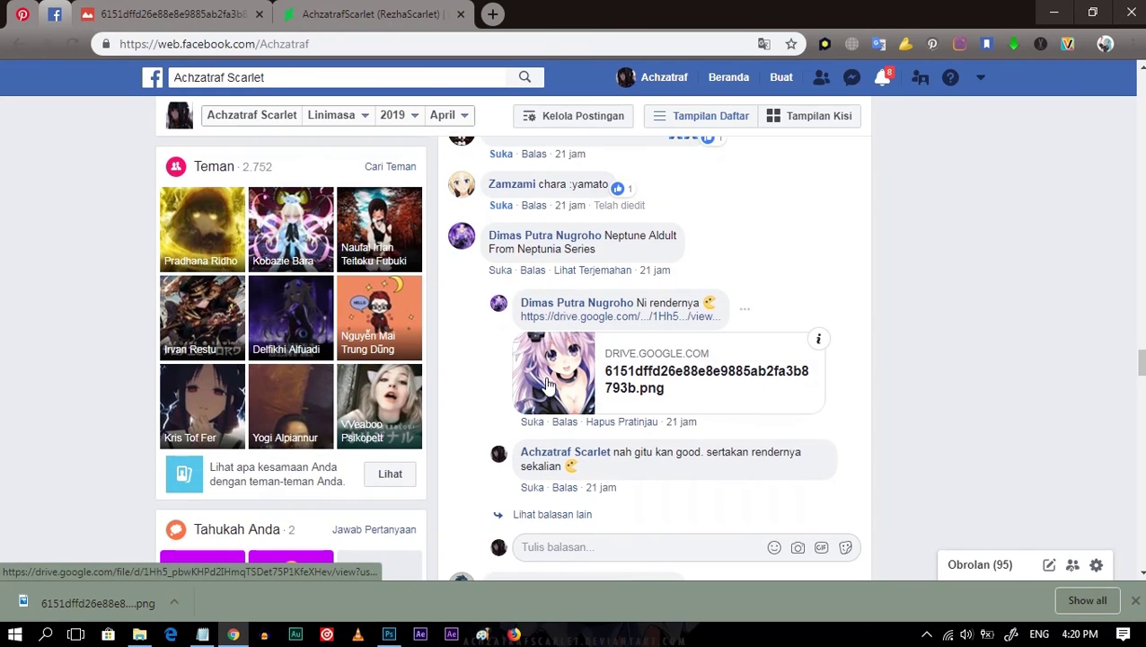
pyautogui.click(75, 635)
pyautogui.click(764, 152)
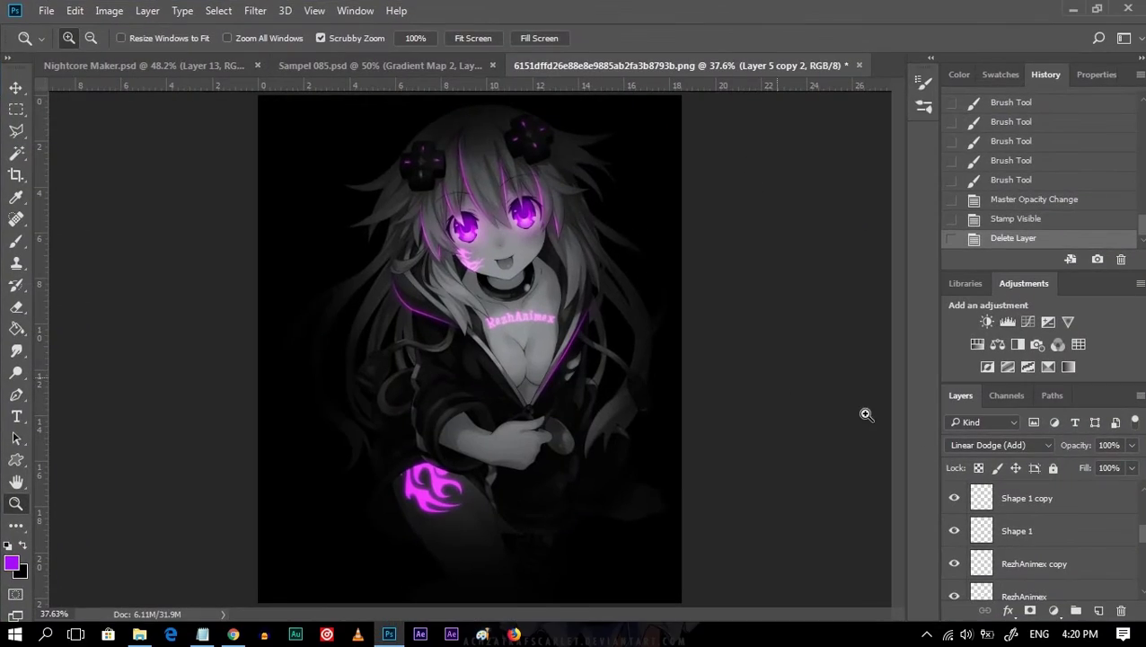
# On a new layer, type the requester's name as text left of the face.
pyautogui.scroll(-2, 1033, 509)
pyautogui.scroll(-2, 1038, 530)
pyautogui.scroll(-2, 1043, 548)
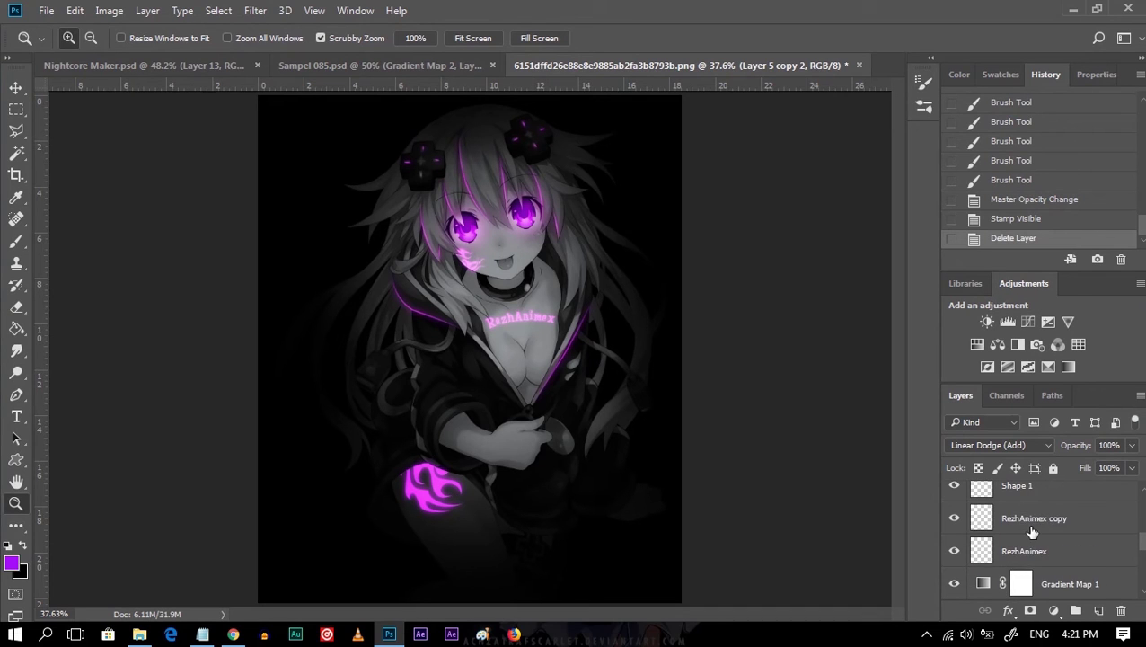
pyautogui.click(1045, 557)
pyautogui.click(1097, 610)
pyautogui.press('t')
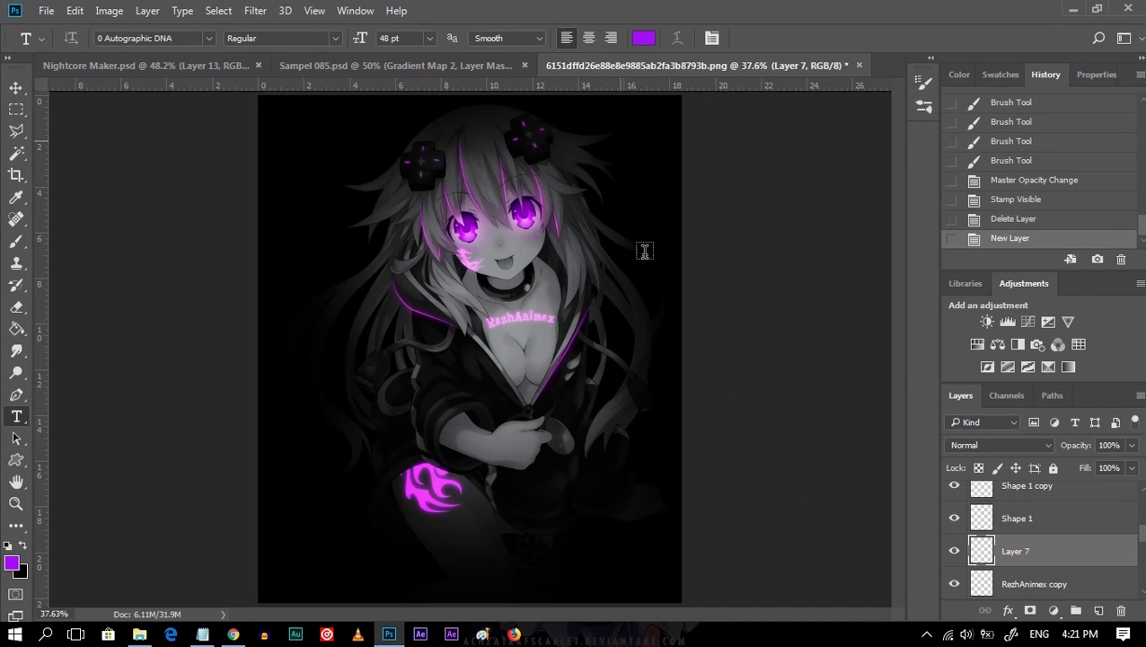
pyautogui.click(295, 261)
pyautogui.write('Dimas Putra')
pyautogui.hotkey('ctrl', 'Return')
pyautogui.press('v')
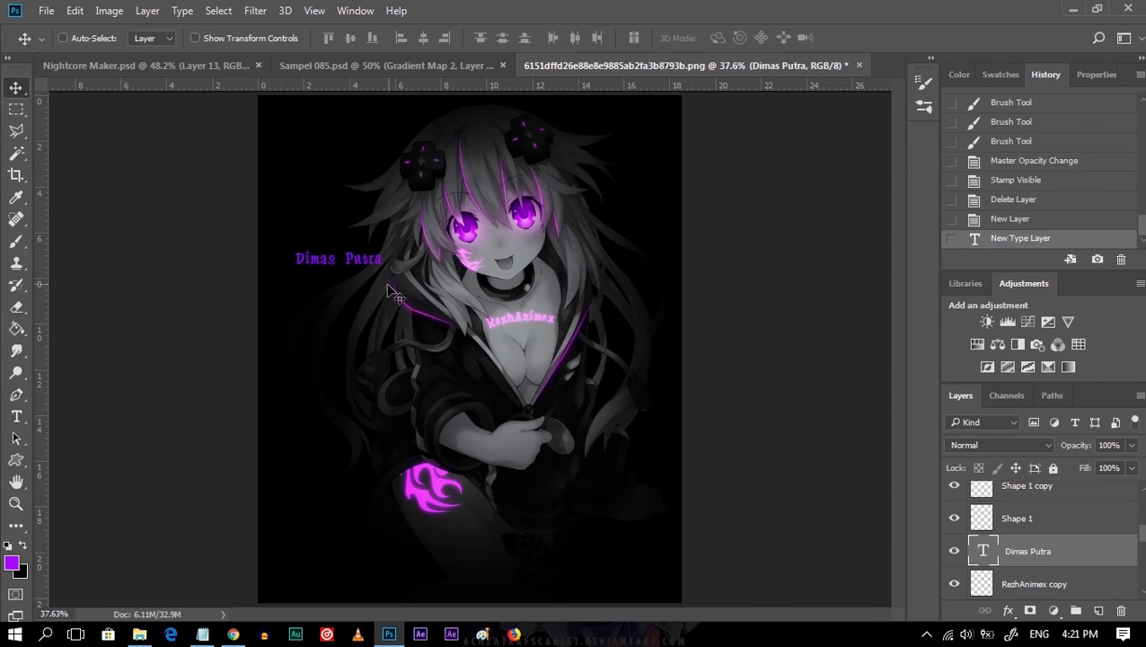
# Tilt the name onto the chest, scale it to about 80%, and nudge it into place.
pyautogui.hotkey('ctrl', 't')
pyautogui.moveTo(388, 289)
pyautogui.mouseDown()
pyautogui.moveTo(395, 274)
pyautogui.moveTo(529, 319)
pyautogui.mouseUp()
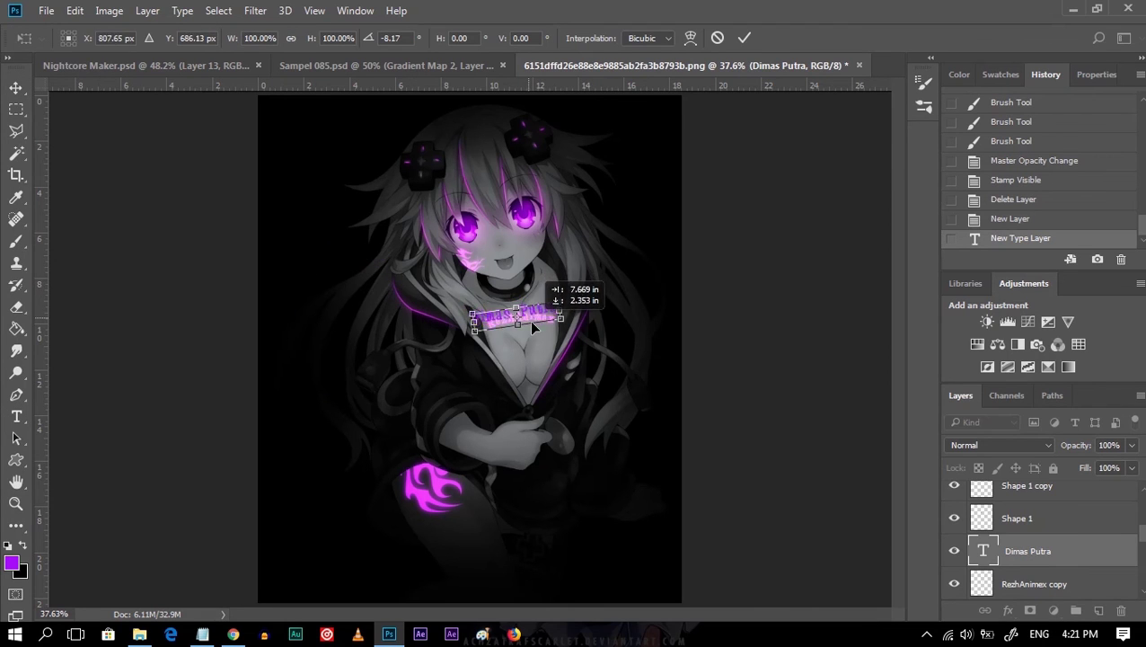
pyautogui.press('Return')
pyautogui.scroll(-2, 1042, 539)
pyautogui.moveTo(634, 485)
pyautogui.mouseDown()
pyautogui.moveTo(567, 332)
pyautogui.moveTo(750, 359)
pyautogui.mouseUp()
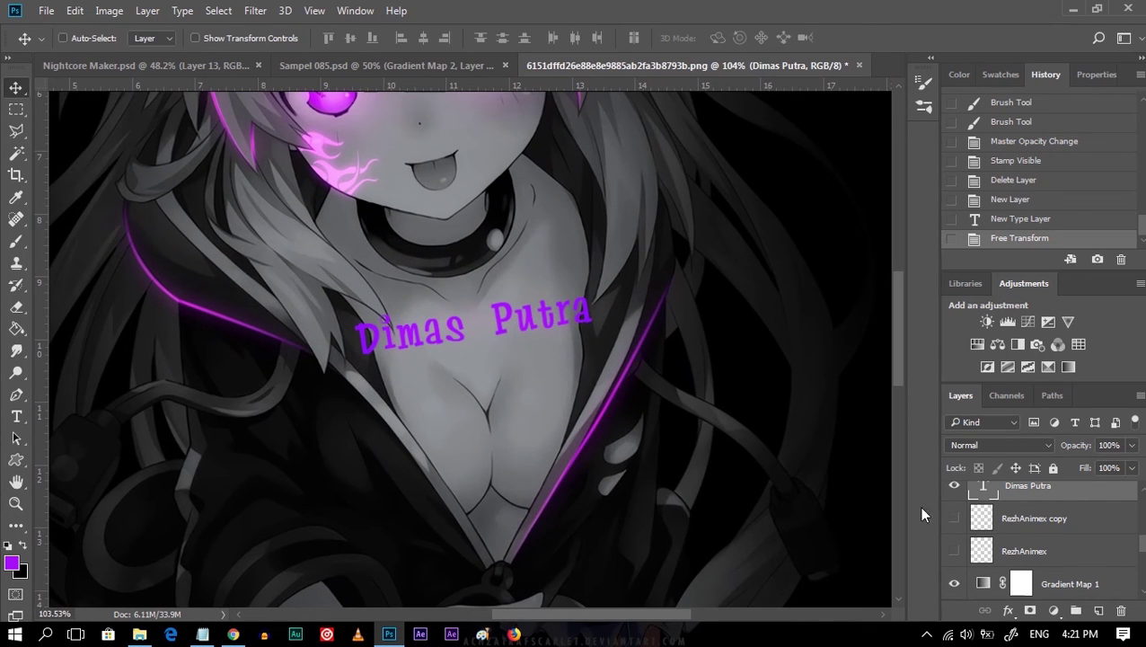
pyautogui.hotkey('ctrl', 't')
pyautogui.moveTo(602, 368); pyautogui.dragTo(537, 339)
pyautogui.press('Return')
pyautogui.press('Left')
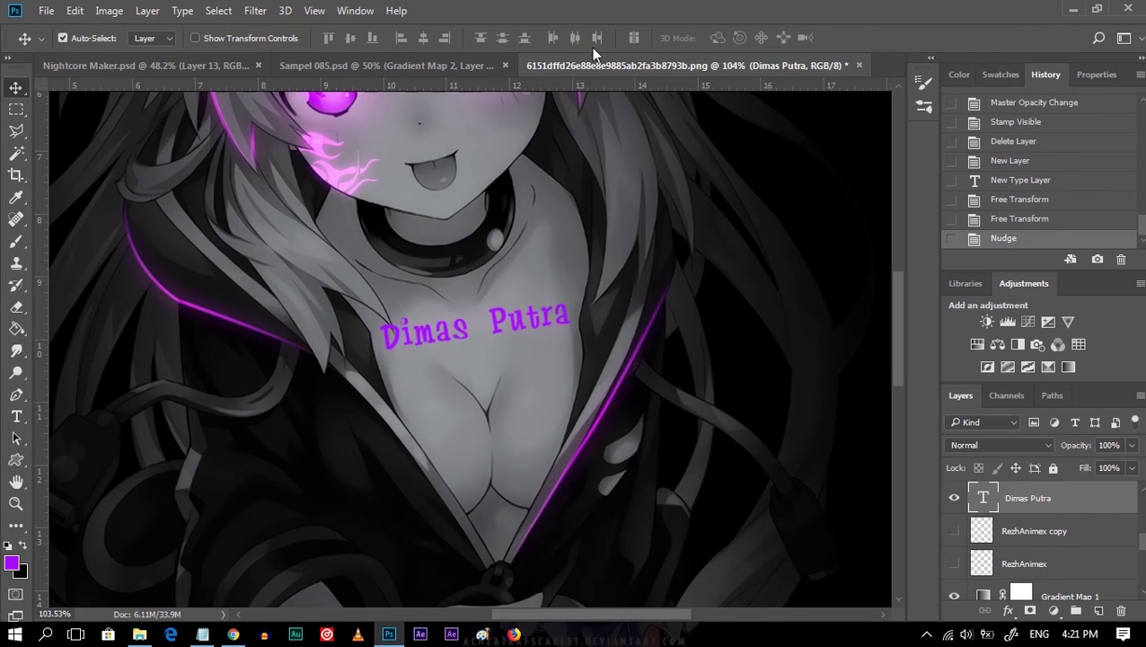
# Lower the name layer to 39% opacity and rasterize the type.
pyautogui.press('t')
pyautogui.moveTo(1130, 447); pyautogui.dragTo(1090, 468)
pyautogui.rightClick(1076, 503)
pyautogui.click(826, 347)
pyautogui.hotkey('ctrl', 't')
pyautogui.moveTo(570, 345)
pyautogui.mouseDown()
pyautogui.moveTo(547, 322)
pyautogui.moveTo(538, 329)
pyautogui.mouseUp()
# Apply the ~108% enlargement, nudge the name up, and zoom in on the first letters.
pyautogui.press('Return')
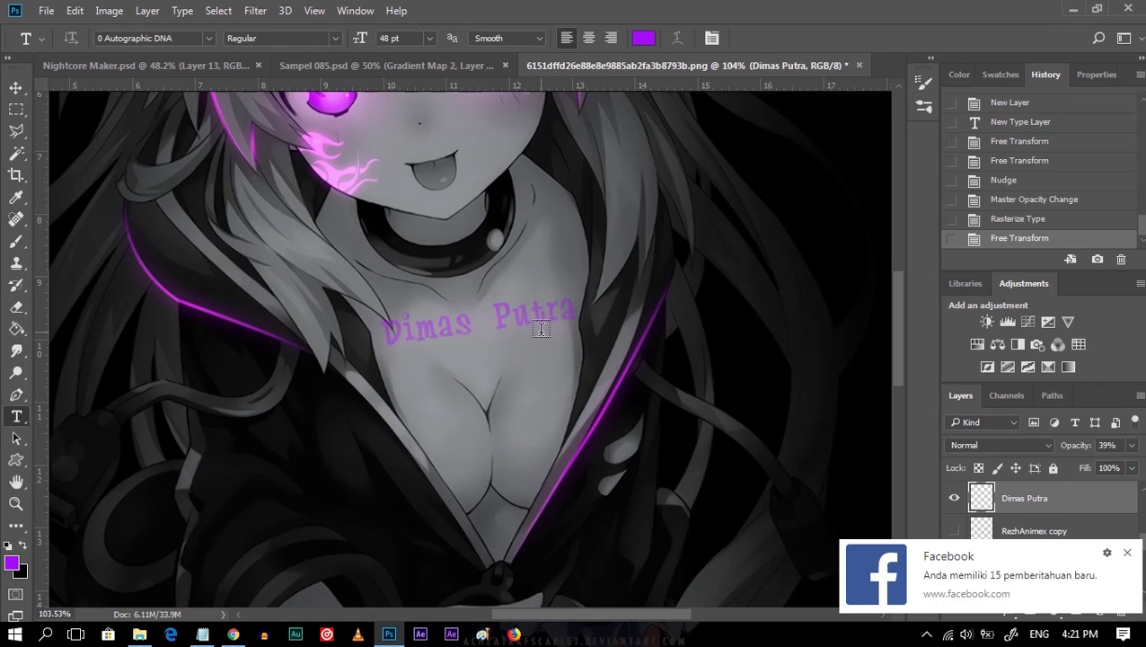
pyautogui.press('v')
pyautogui.press('Up')
pyautogui.moveTo(422, 352); pyautogui.dragTo(513, 350)
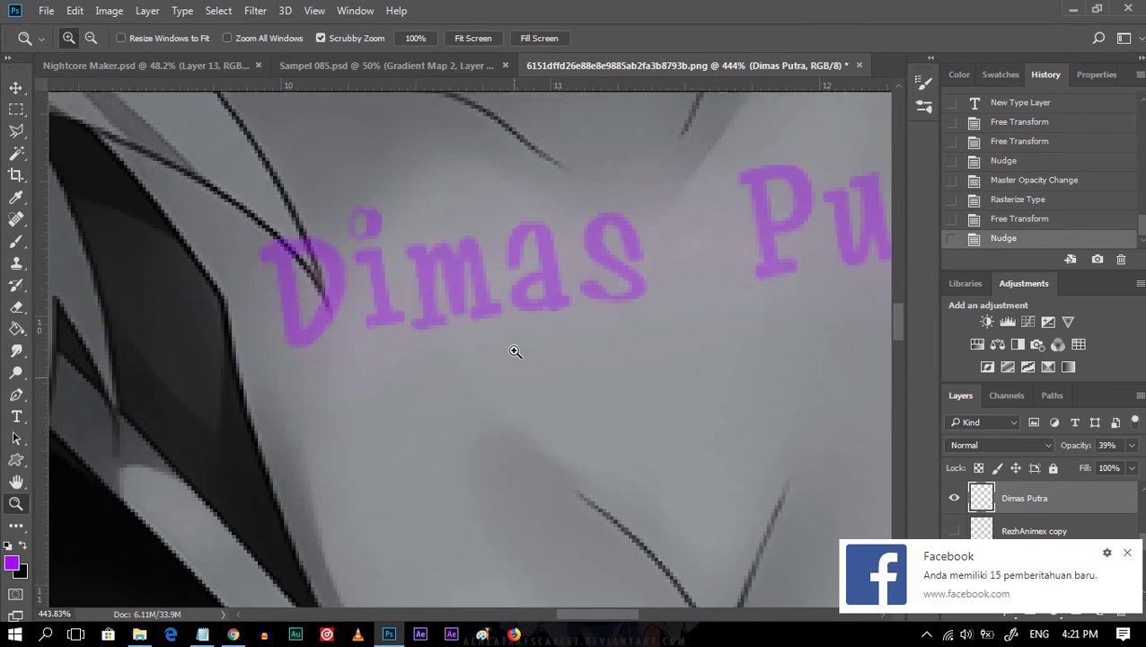
# With a fine eraser, erase the D where the hair strand crosses it.
pyautogui.press('e')
pyautogui.press('[')
pyautogui.press('[')
pyautogui.press('[')
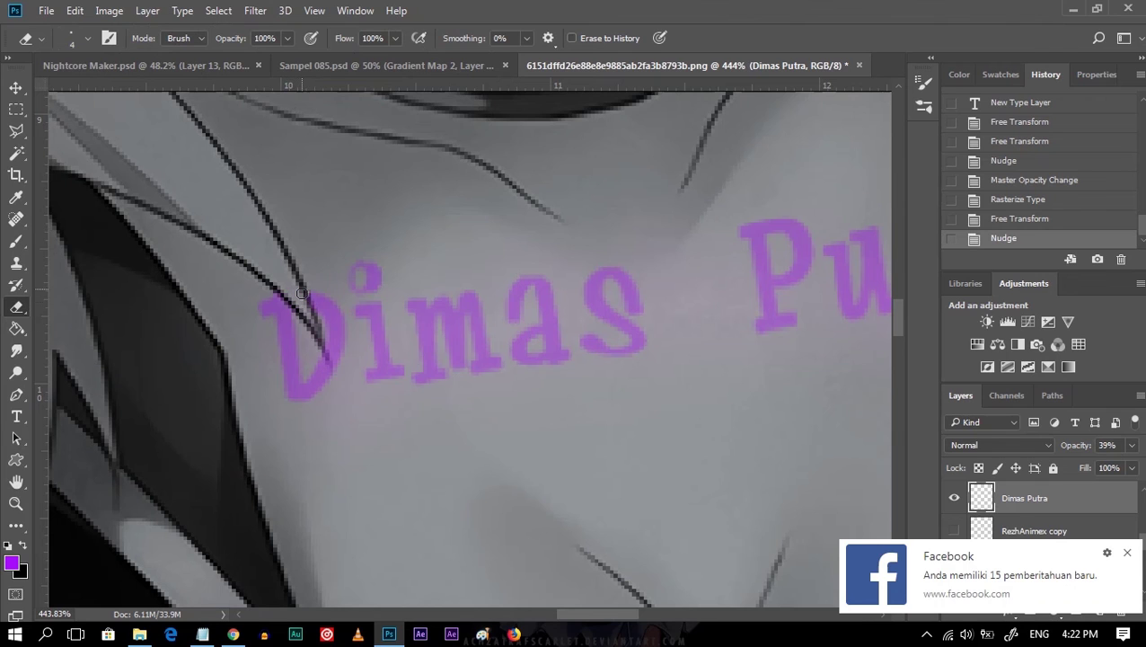
pyautogui.press('[')
pyautogui.moveTo(313, 336); pyautogui.dragTo(317, 341)
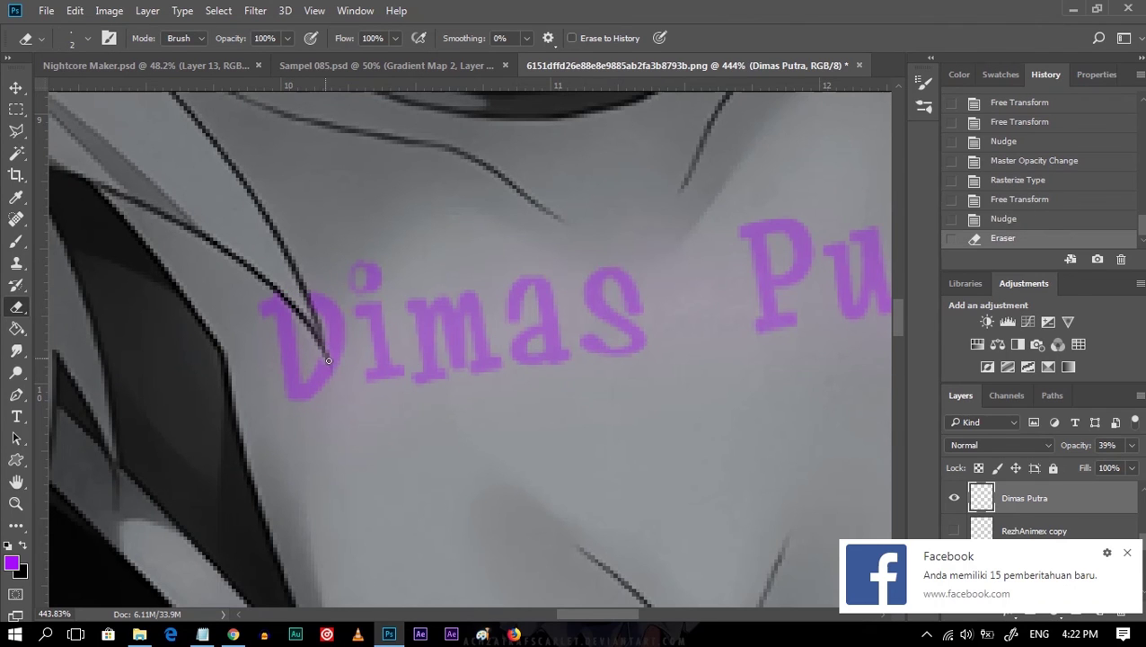
pyautogui.moveTo(308, 293); pyautogui.dragTo(311, 296)
pyautogui.scroll(-1, 308, 293)
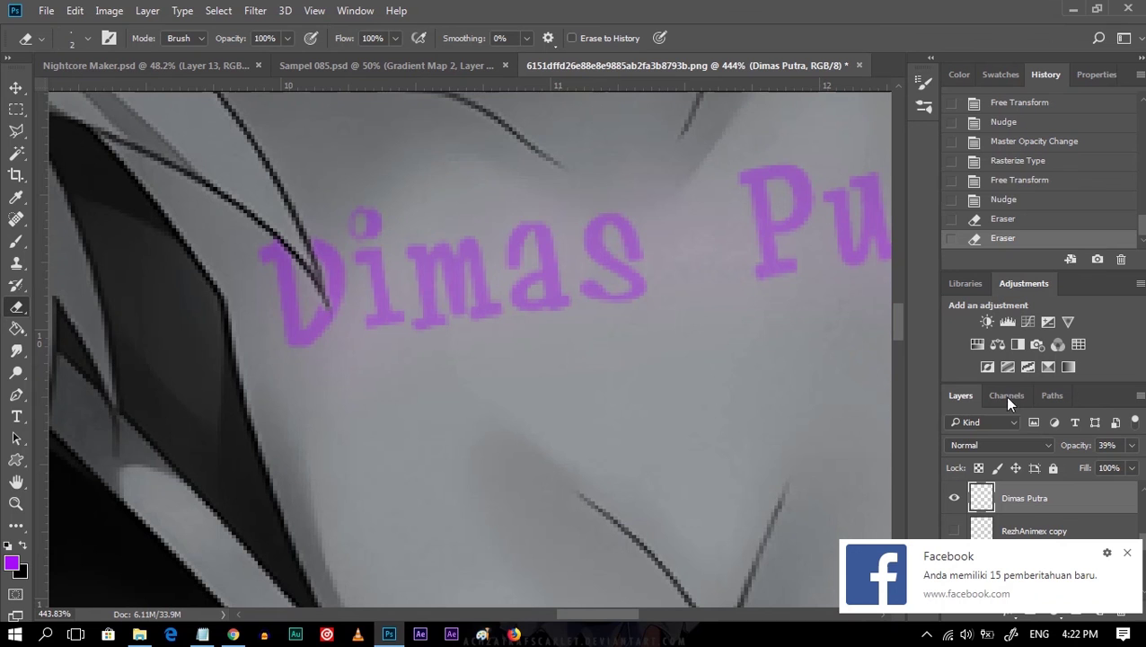
pyautogui.click(1008, 199)
pyautogui.moveTo(335, 302); pyautogui.dragTo(327, 242)
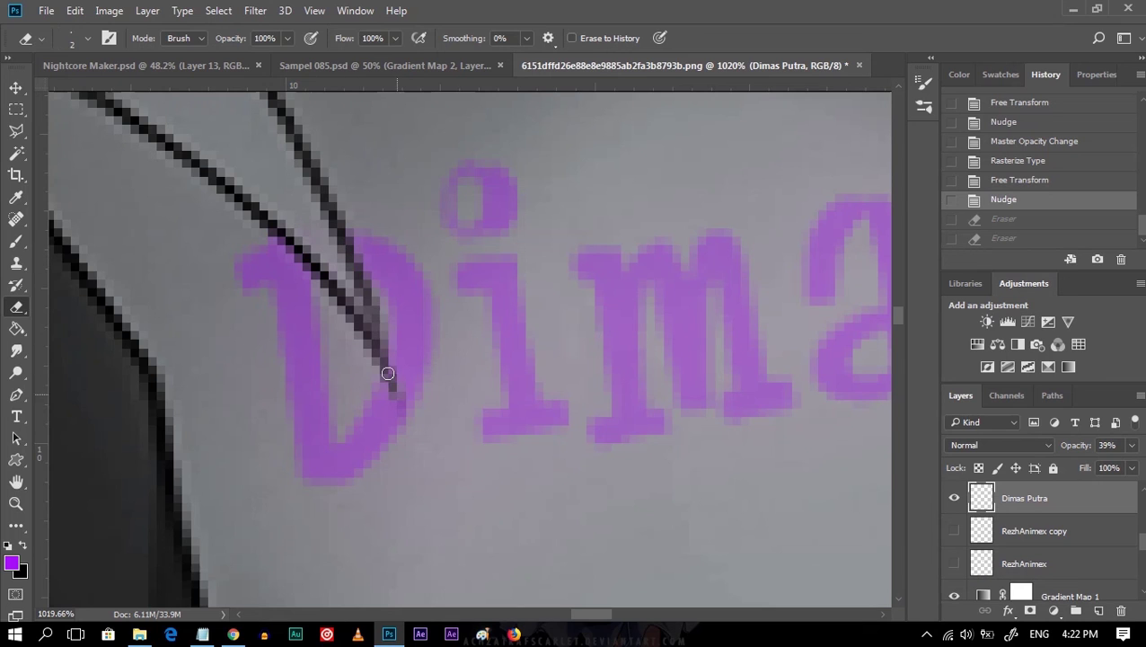
pyautogui.click(507, 354)
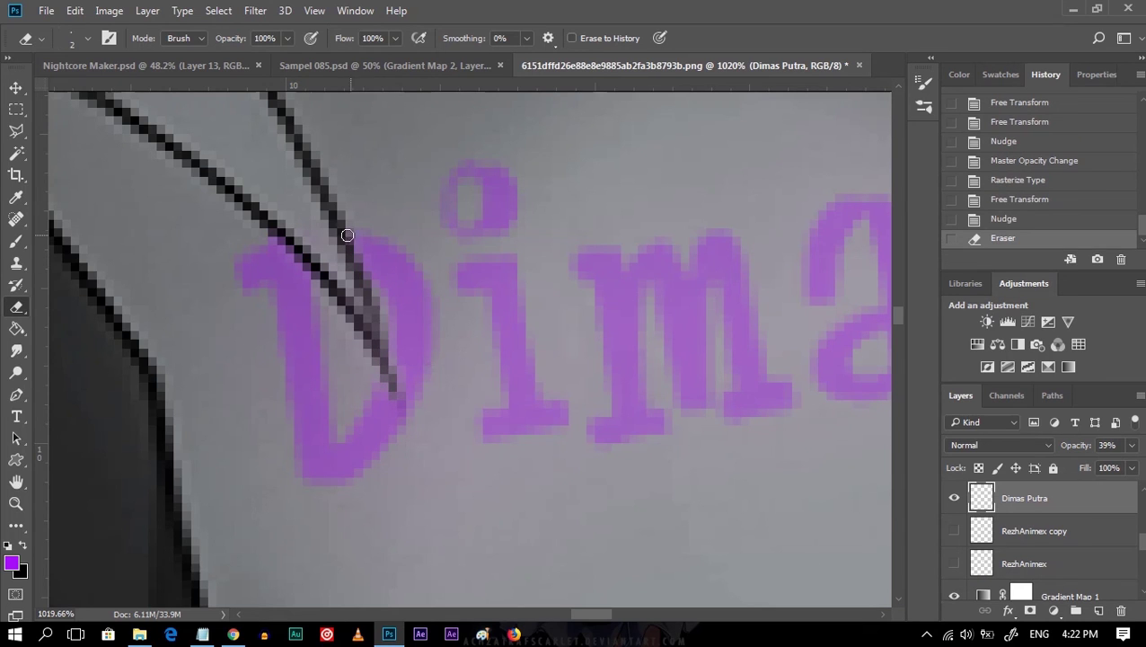
pyautogui.click(606, 348)
# Restore the name layer to 100% opacity.
pyautogui.click(1131, 446)
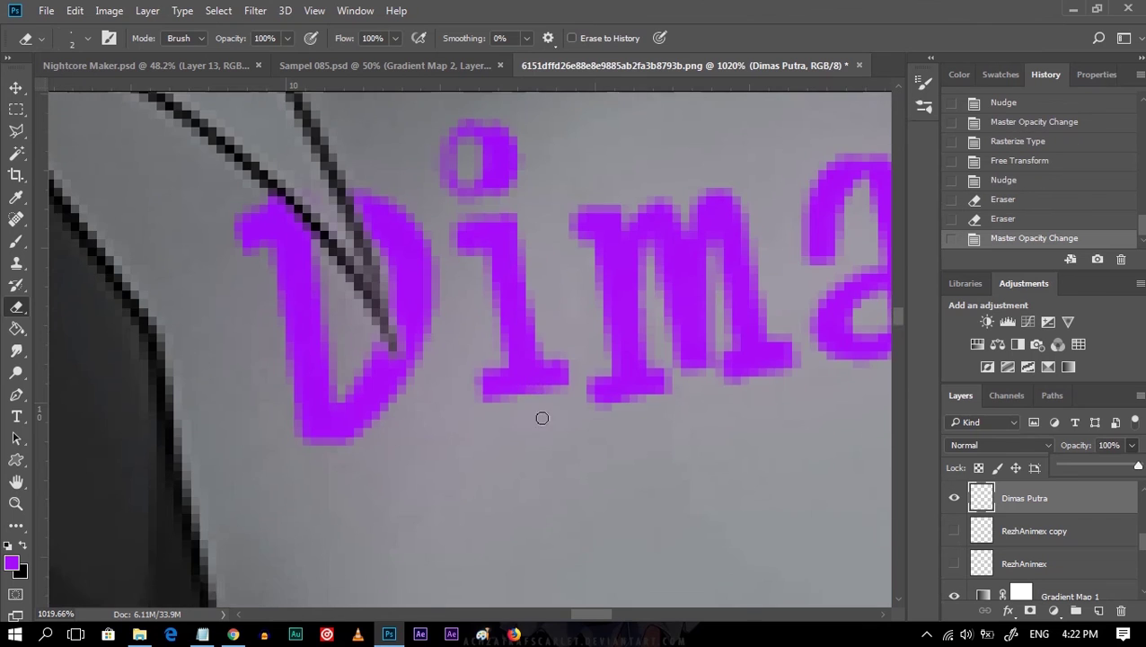
pyautogui.press('z')
pyautogui.scroll(-8, 665, 450)
pyautogui.scroll(2, 493, 398)
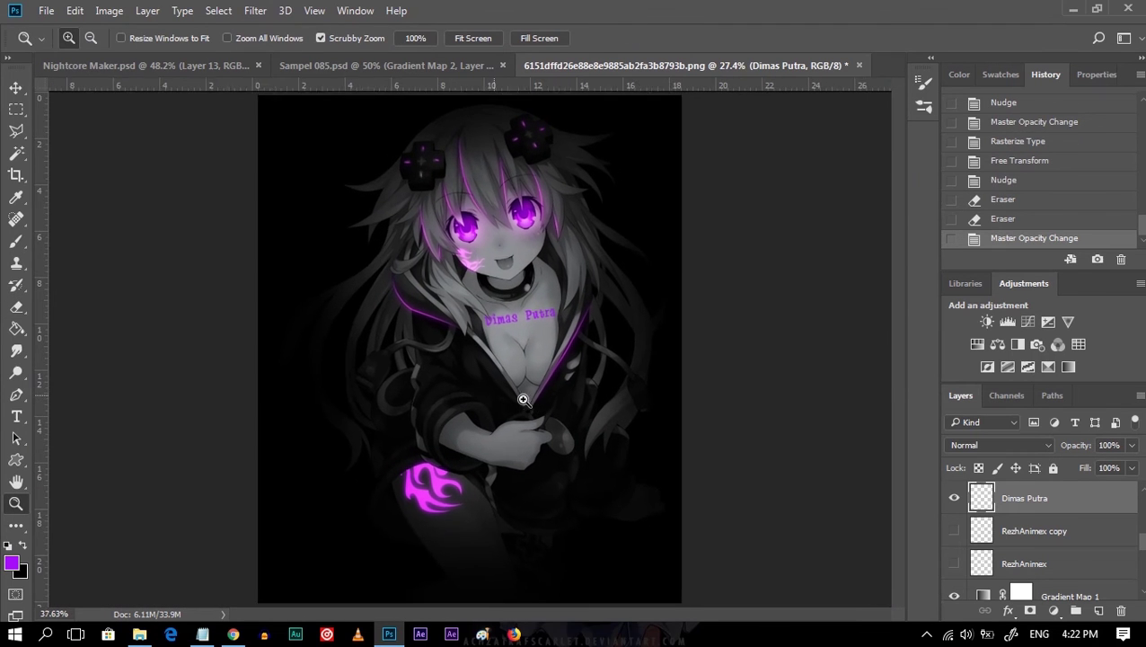
pyautogui.click(1020, 444)
# Set the name to Linear Dodge (Add) and blur a duplicate with 9-pixel Gaussian Blur.
pyautogui.click(1006, 239)
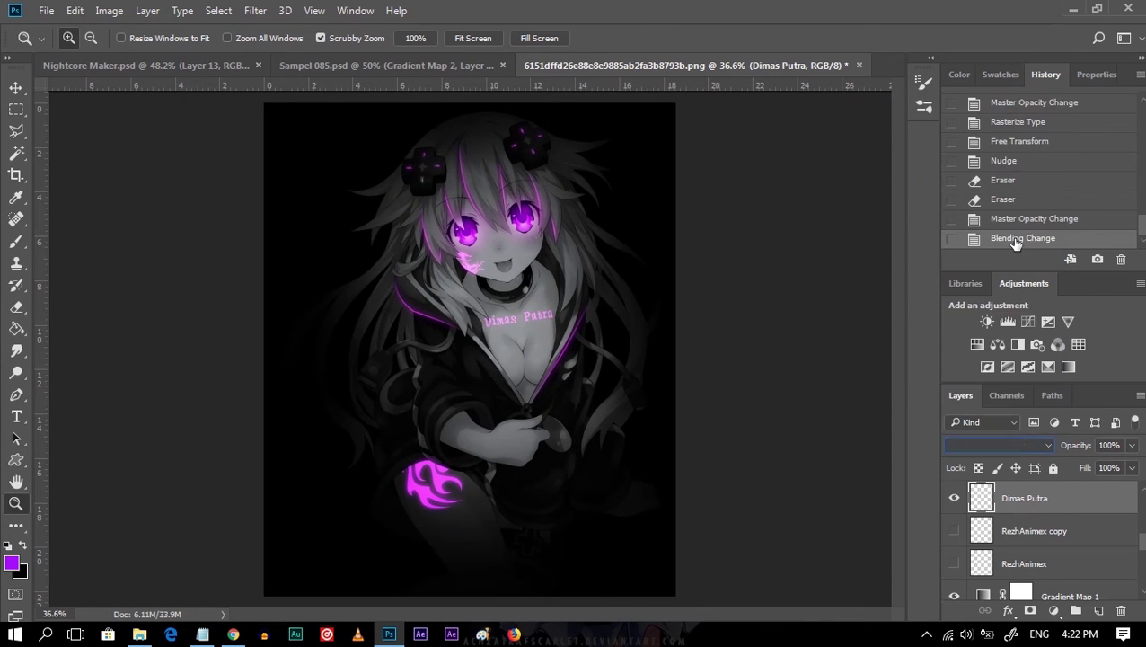
pyautogui.hotkey('ctrl', 'j')
pyautogui.click(255, 10)
pyautogui.click(524, 260)
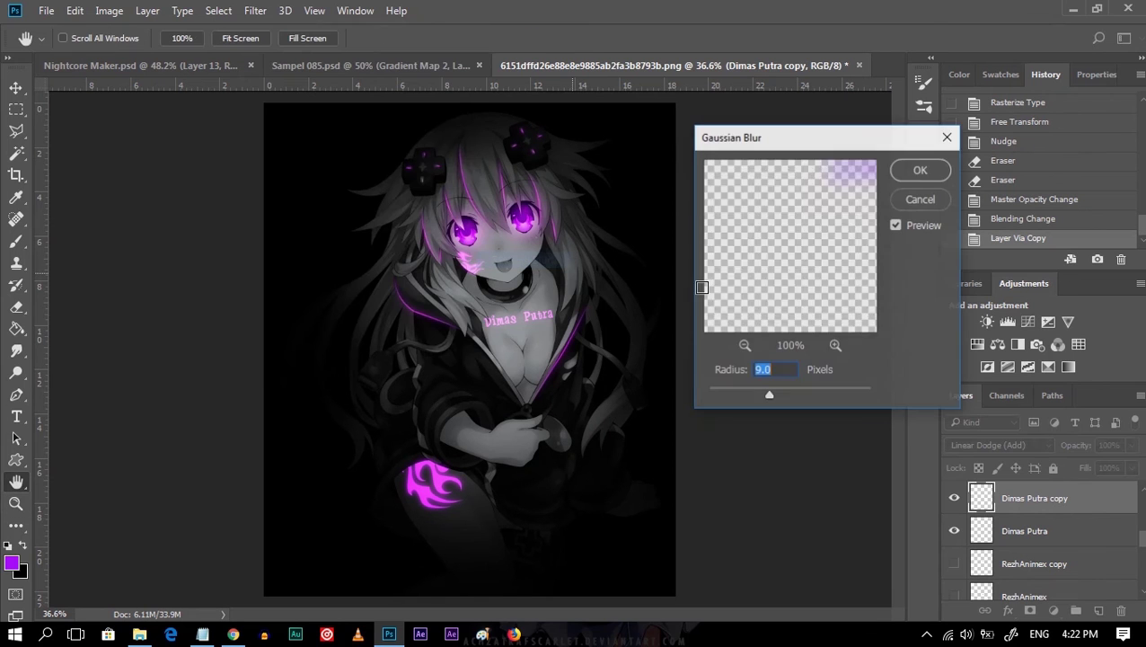
pyautogui.click(922, 172)
# Select the top glow layer and bring up the Notepad tutorial notes.
pyautogui.press('z')
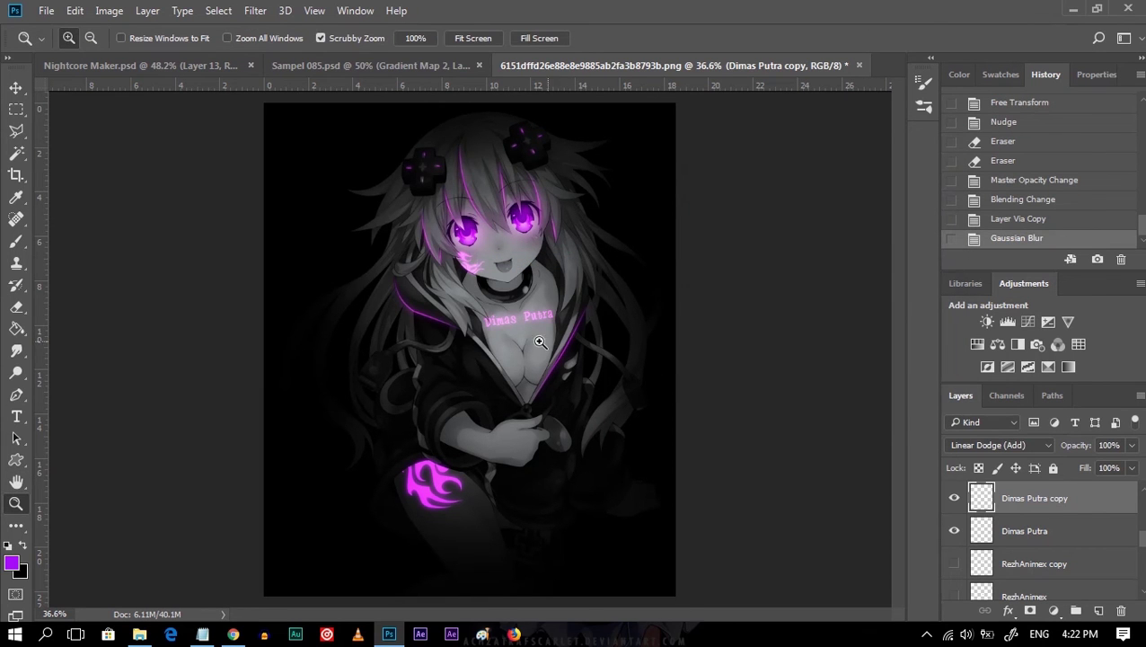
pyautogui.scroll(2, 566, 335)
pyautogui.scroll(-3, 1065, 486)
pyautogui.click(1030, 503)
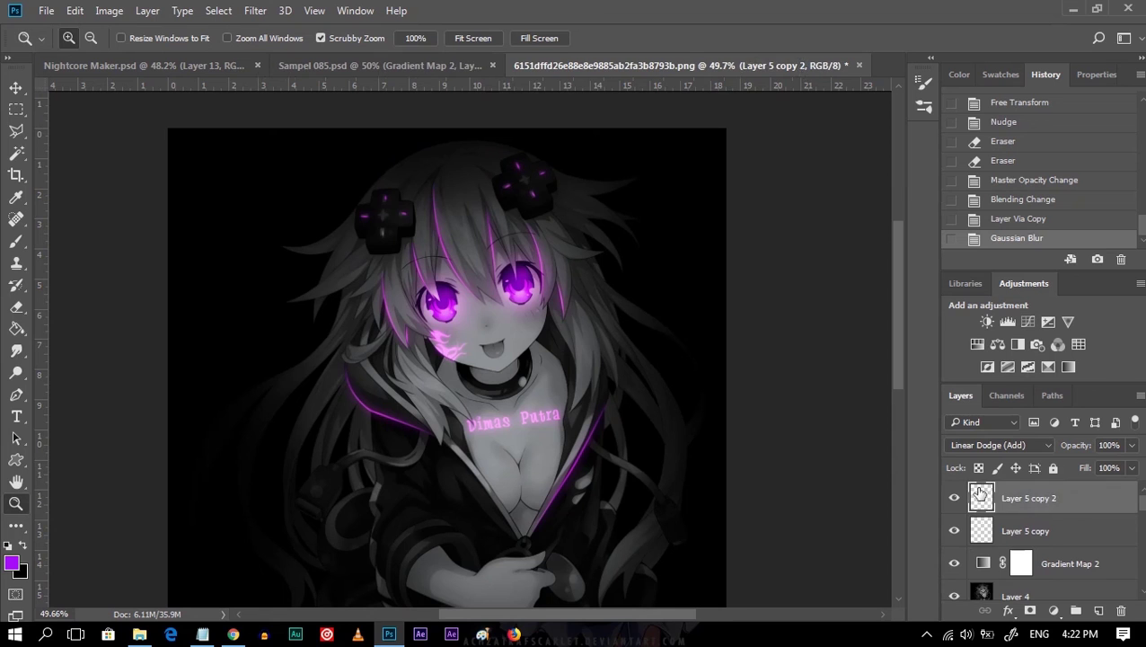
pyautogui.hotkey('alt', 'v')
pyautogui.click(15, 89)
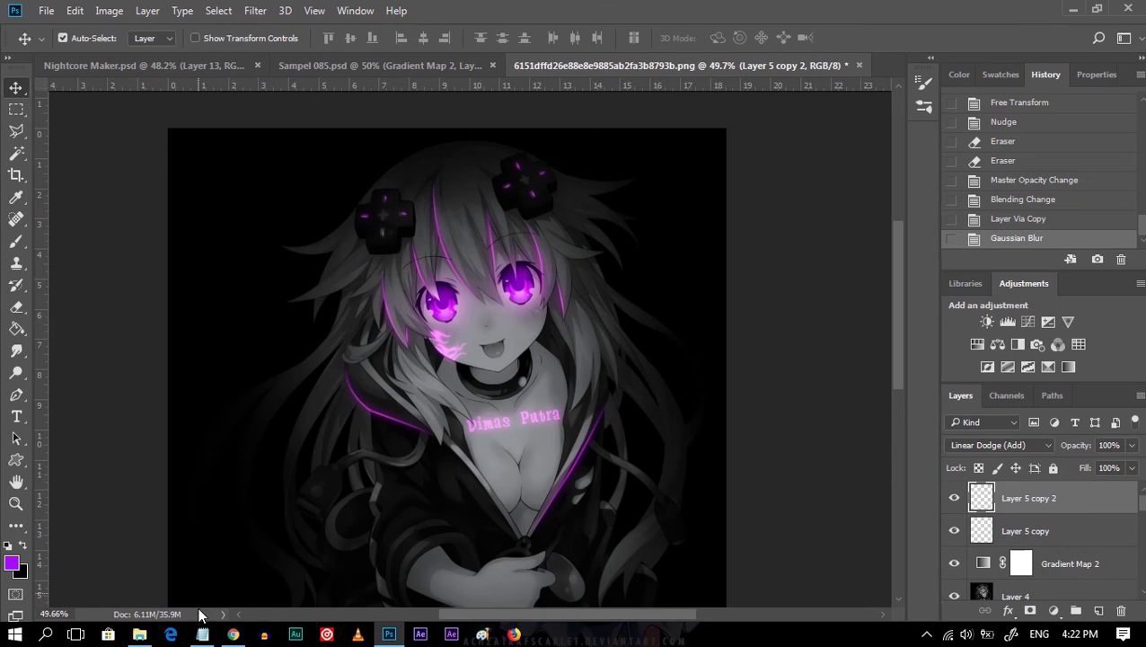
pyautogui.click(202, 635)
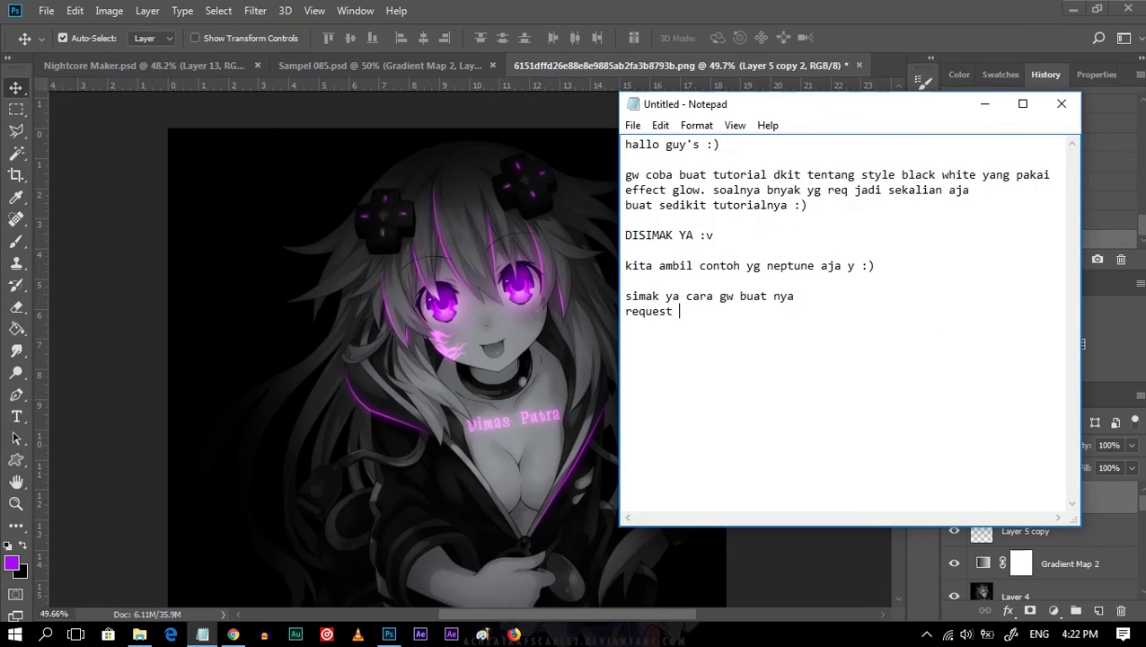
pyautogui.write('request nya dia. jdi pakai namanya aja wkwkwkw :v')
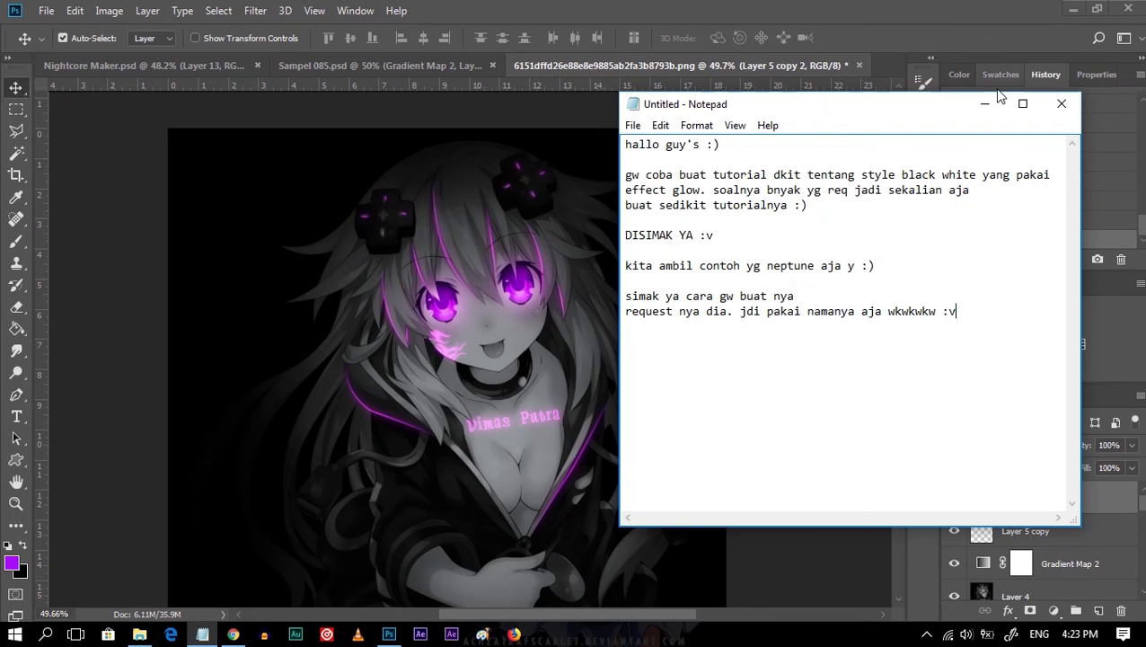
# Add the closing 'finishing dia biar lebih best lgi :v' line to the notes, then stamp visible layers into Layer 7.
pyautogui.click(985, 103)
pyautogui.scroll(-3, 461, 384)
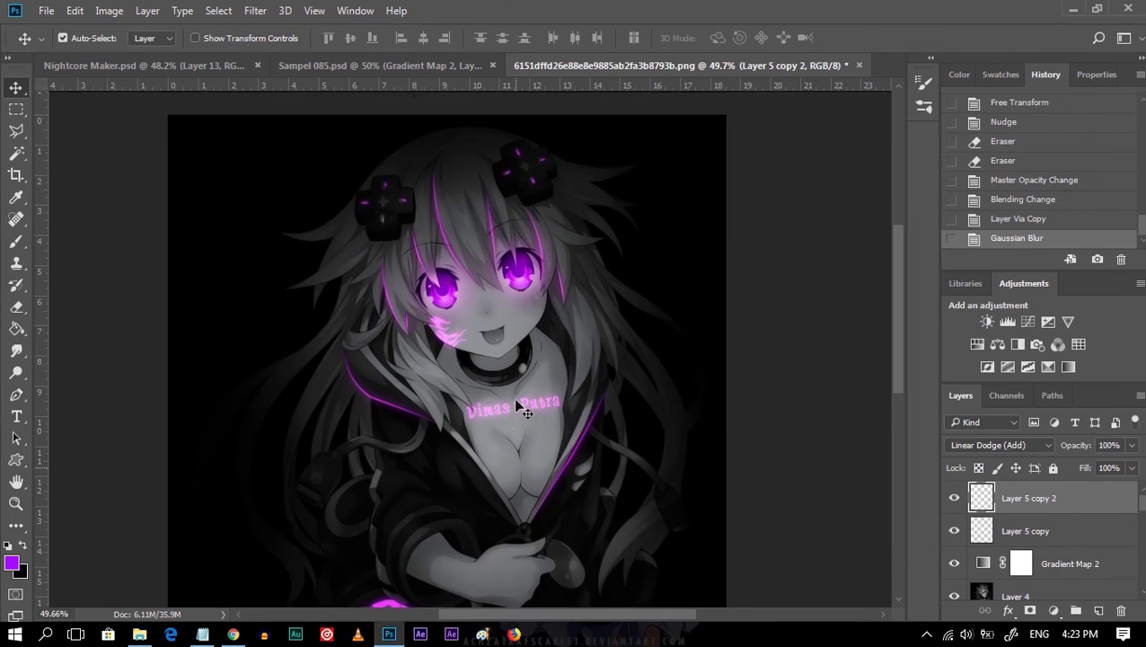
pyautogui.click(202, 634)
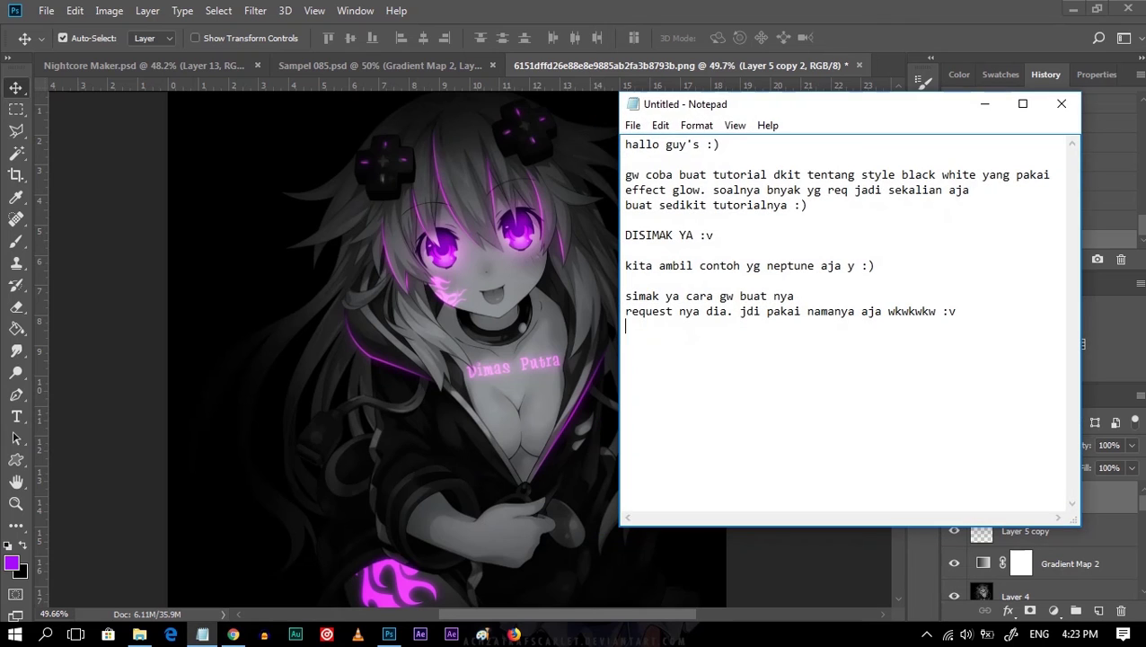
pyautogui.write('LAST kitafinishing dia biar lebih best lgi :v')
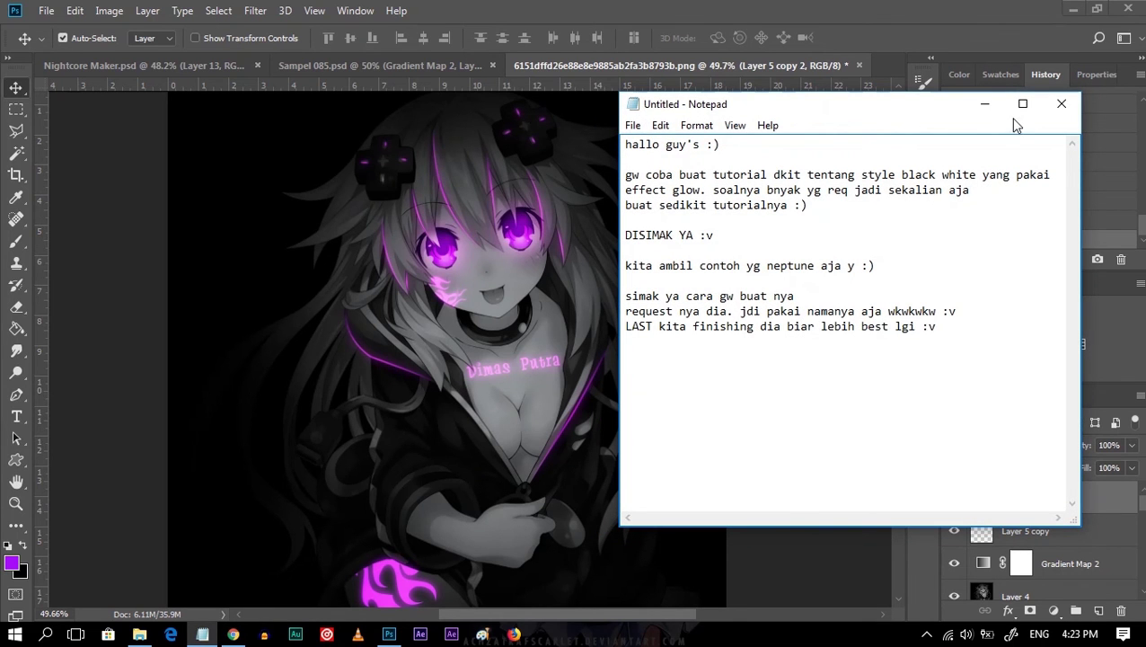
pyautogui.click(985, 104)
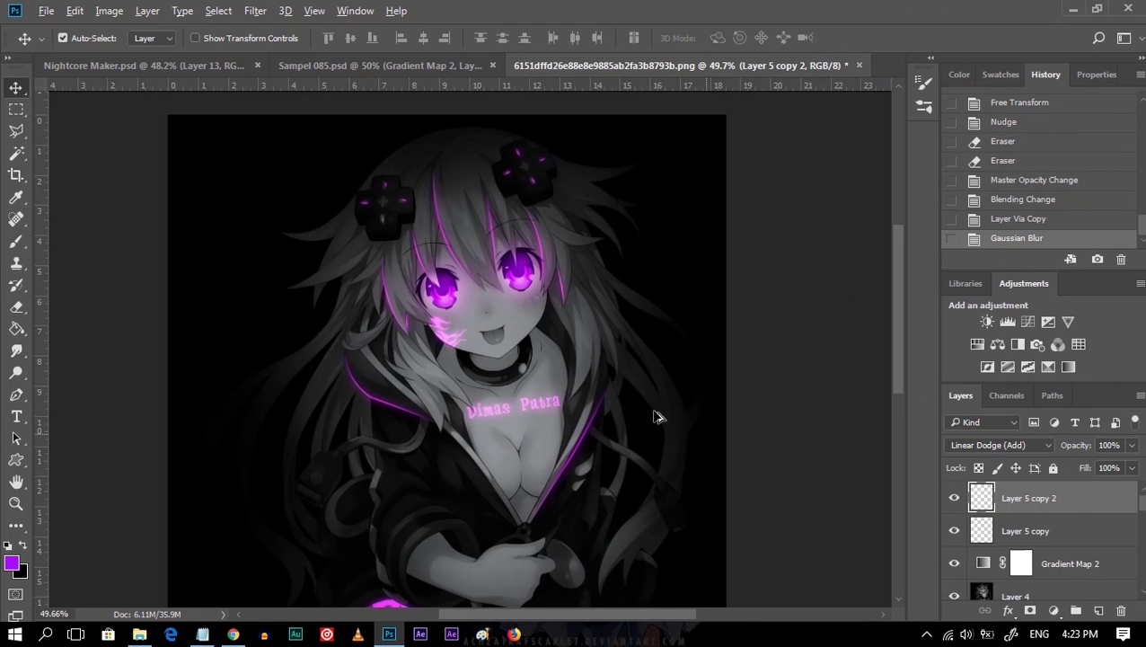
pyautogui.hotkey('ctrl', 'shift', 'alt', 'e')
pyautogui.hotkey('ctrl', ';')
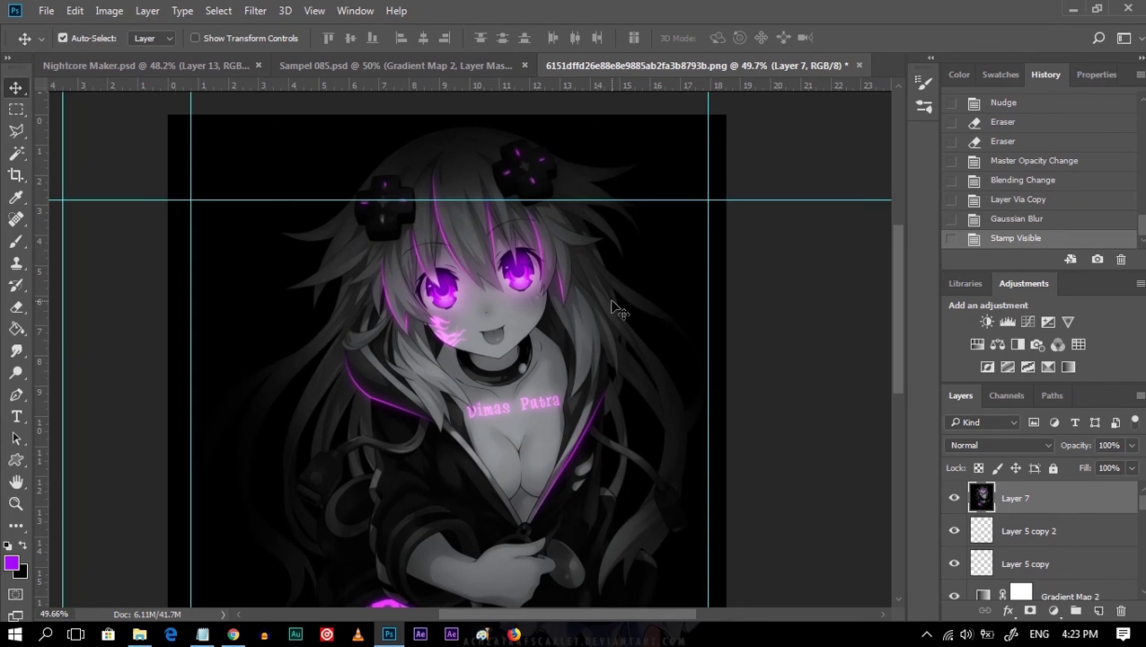
# In Camera Raw Filter, cool the temperature slightly and set Tint +11, Contrast +15, Shadows -8, Blacks -5.
pyautogui.press('z')
pyautogui.moveTo(566, 279); pyautogui.dragTo(561, 346)
pyautogui.press('v')
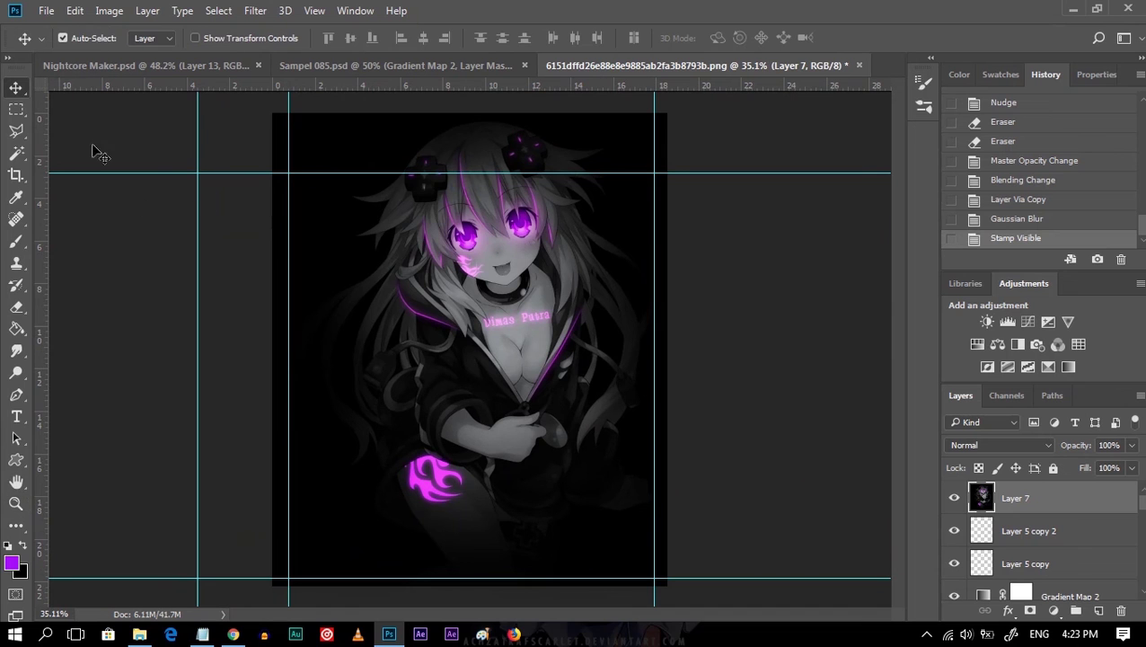
pyautogui.click(243, 13)
pyautogui.click(304, 113)
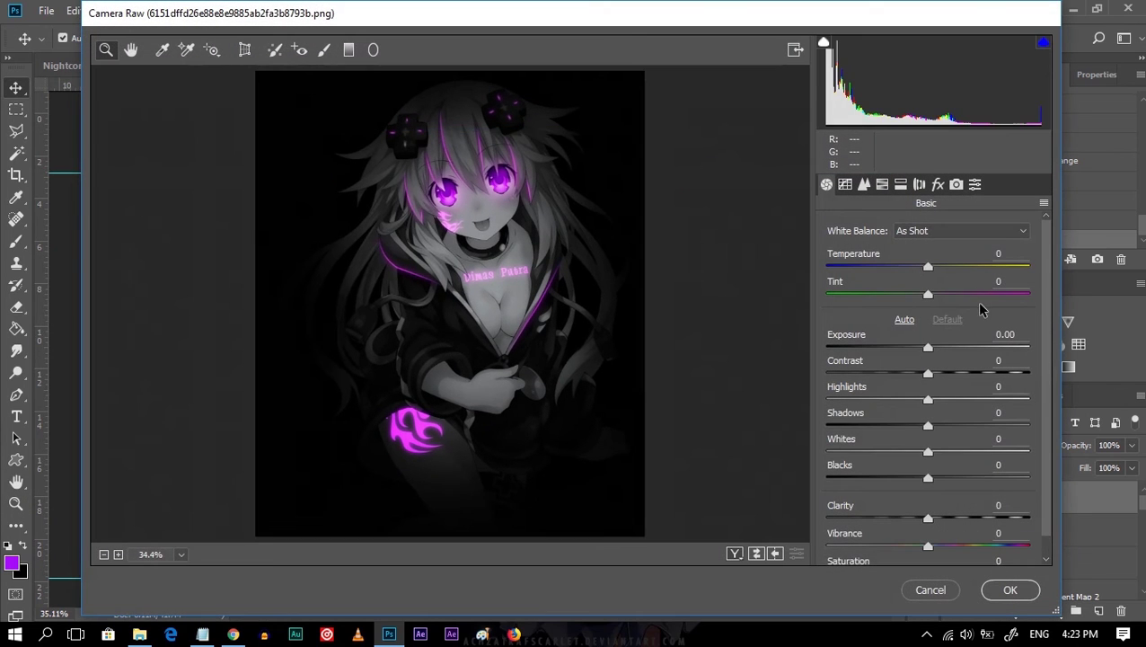
pyautogui.click(928, 270)
pyautogui.moveTo(928, 297); pyautogui.dragTo(940, 297)
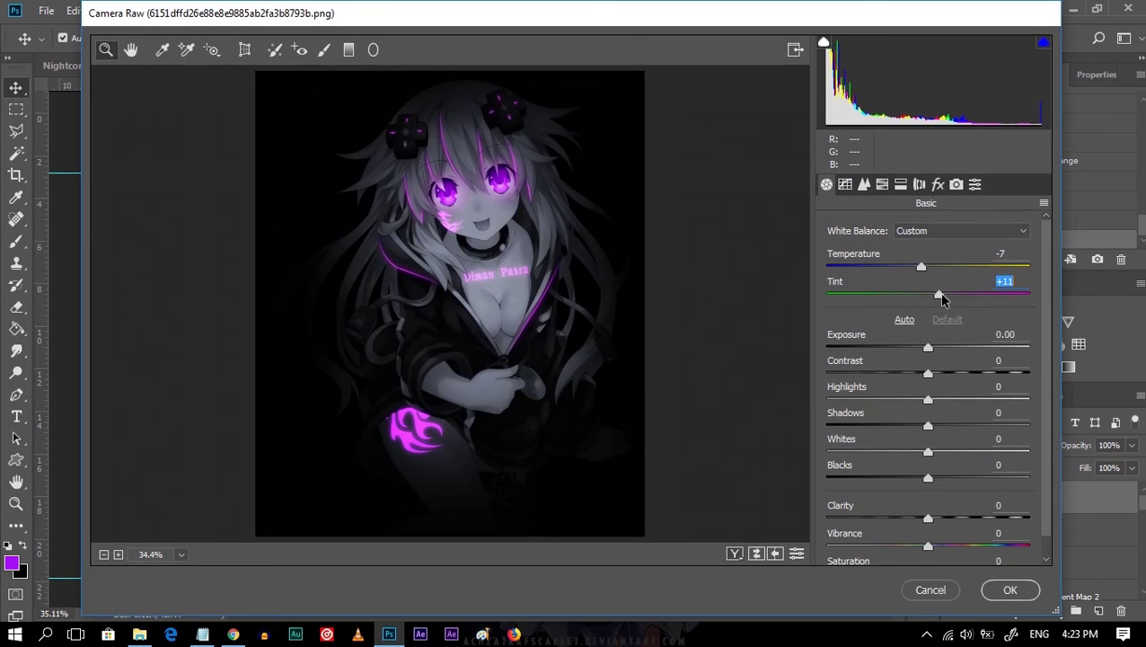
pyautogui.moveTo(929, 374); pyautogui.dragTo(943, 374)
pyautogui.moveTo(928, 425); pyautogui.dragTo(919, 425)
pyautogui.moveTo(928, 478); pyautogui.dragTo(921, 478)
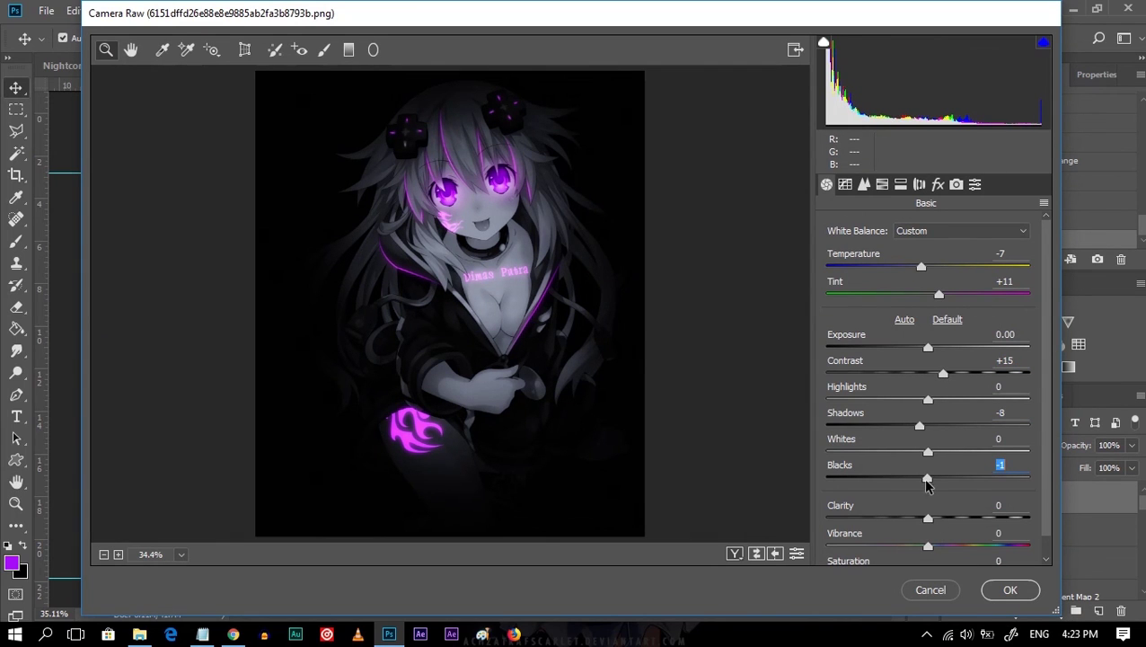
# Add Clarity +9, Vibrance +5, Saturation +3 and lens distortion, then apply and compare before/after.
pyautogui.moveTo(928, 519); pyautogui.dragTo(931, 551)
pyautogui.scroll(-1, 937, 515)
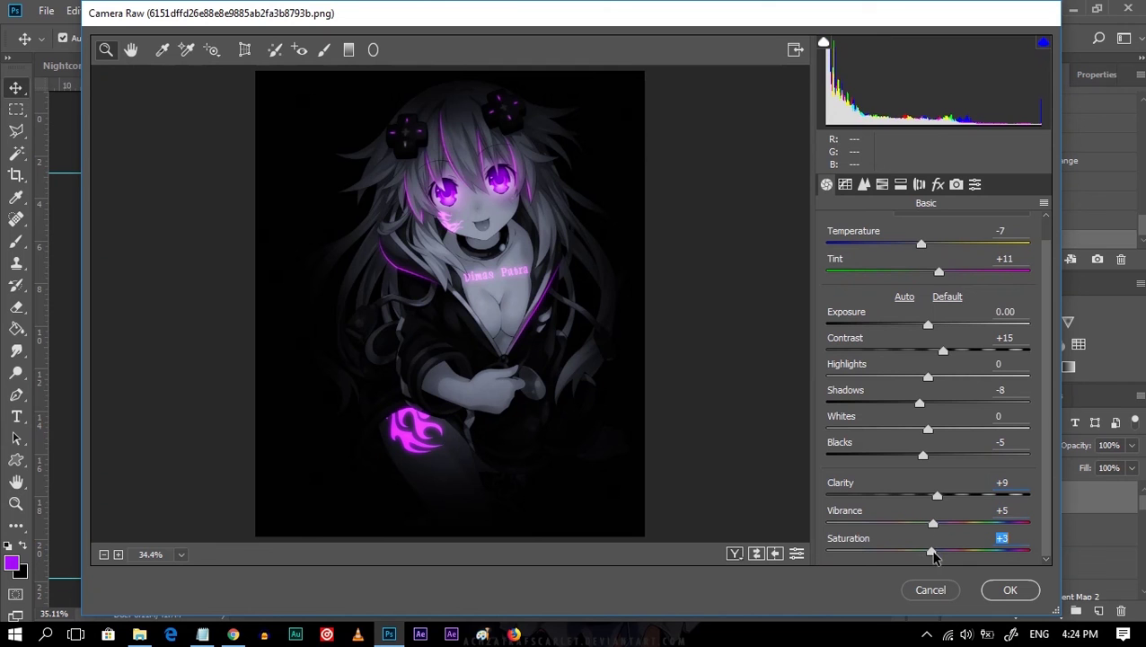
pyautogui.scroll(1, 935, 461)
pyautogui.click(919, 184)
pyautogui.moveTo(928, 261); pyautogui.dragTo(934, 261)
pyautogui.click(1007, 588)
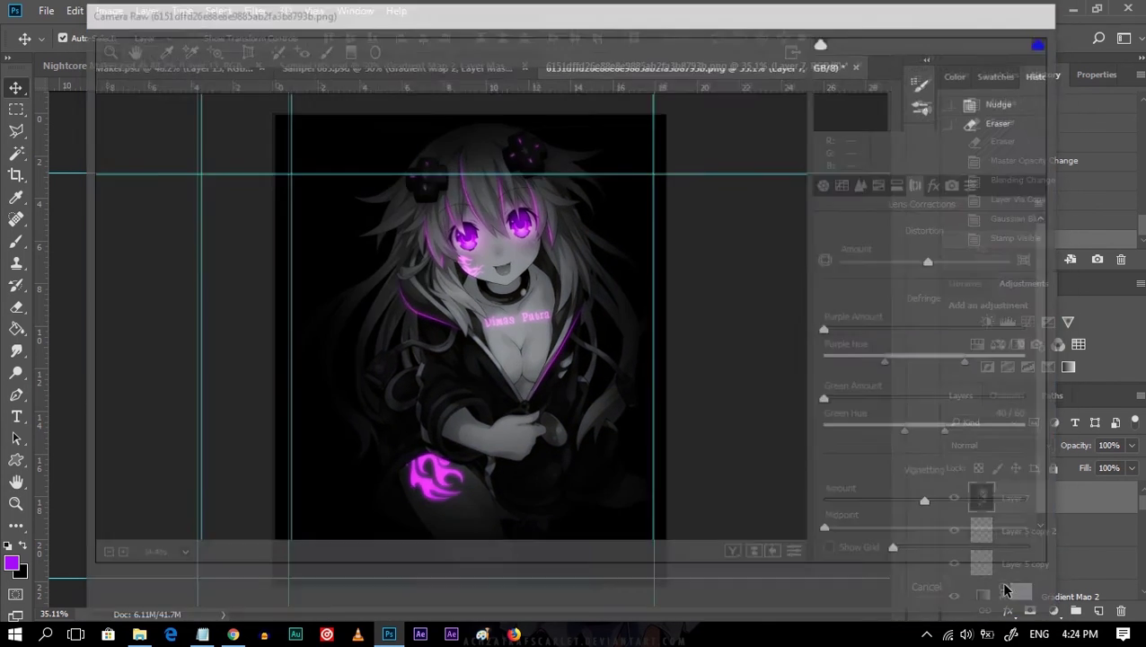
pyautogui.click(954, 498)
pyautogui.click(954, 497)
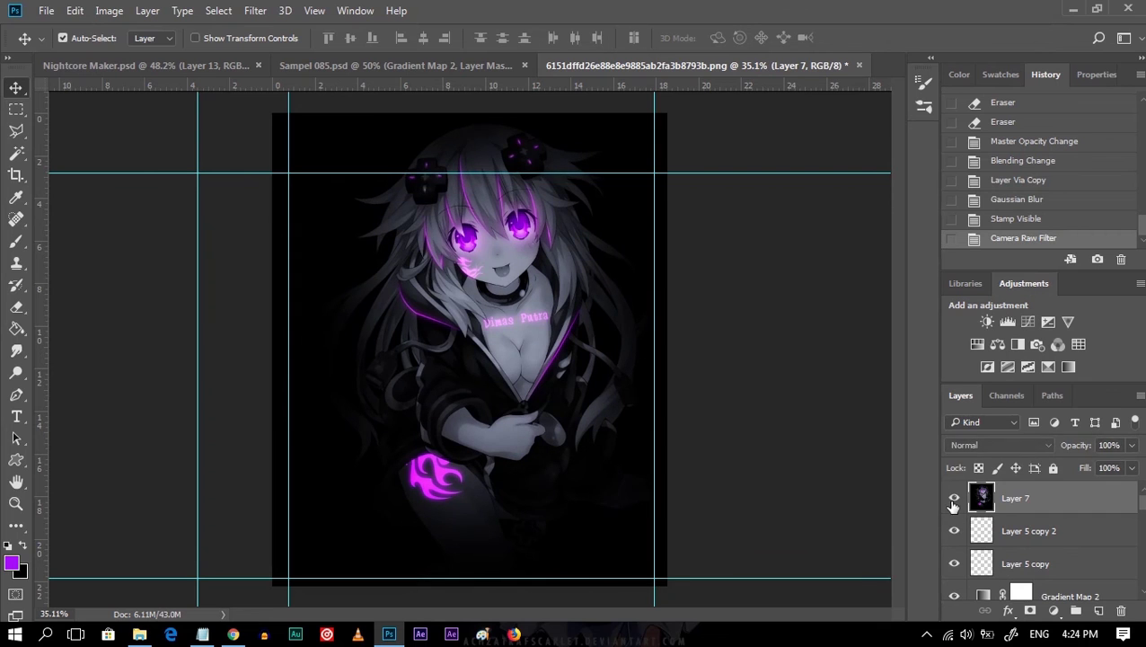
# Hide the guides and type the first word of the requester's name in CF Glitch City.
pyautogui.hotkey('ctrl', ';')
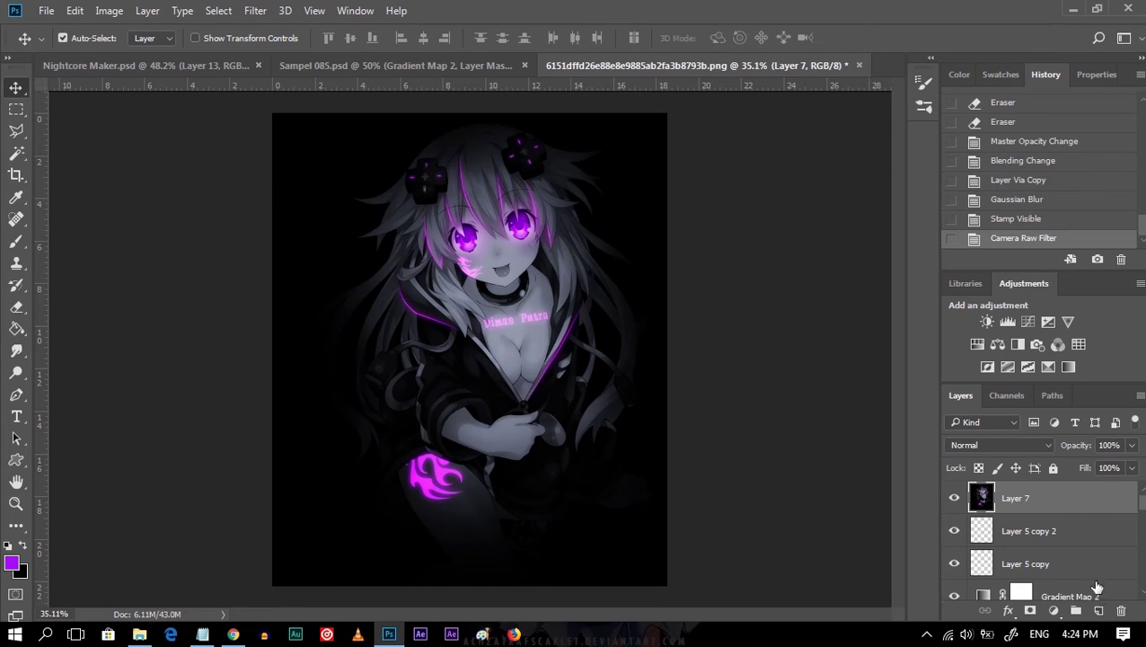
pyautogui.click(1099, 611)
pyautogui.press('t')
pyautogui.click(390, 544)
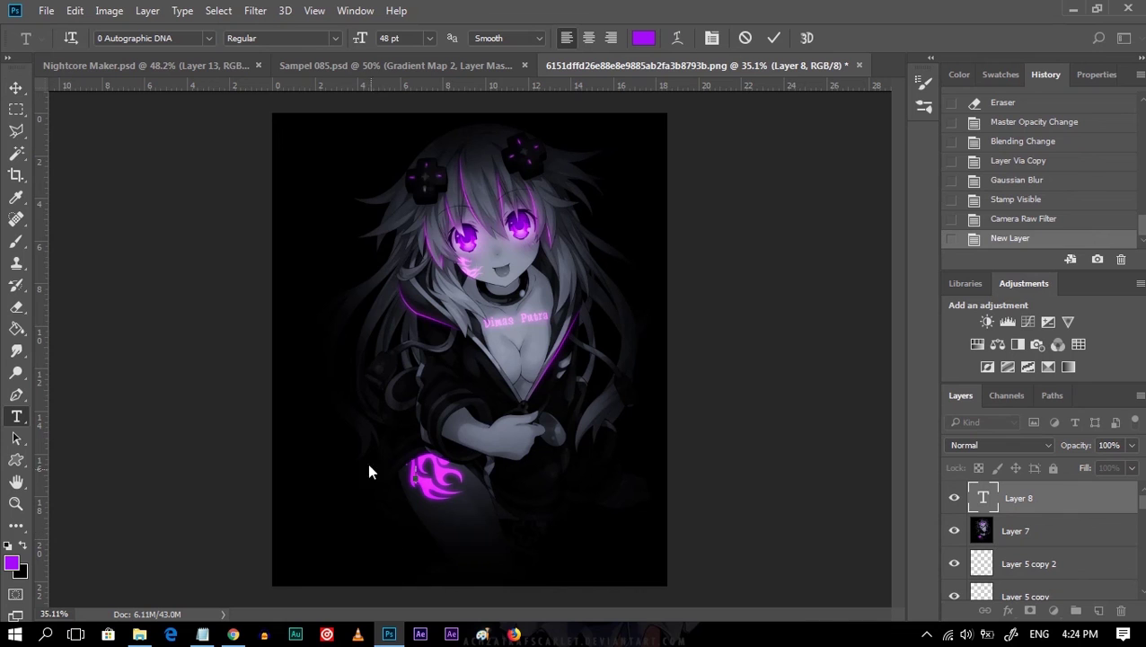
pyautogui.hotkey('ctrl', 'a')
pyautogui.write('LS')
pyautogui.click(135, 38)
pyautogui.write('cf glitch')
pyautogui.click(177, 92)
pyautogui.hotkey('ctrl', 'Return')
# Enlarge the first title word about threefold and duplicate its text layer.
pyautogui.hotkey('ctrl', 't')
pyautogui.moveTo(487, 492)
pyautogui.mouseDown()
pyautogui.moveTo(622, 510)
pyautogui.moveTo(465, 376)
pyautogui.mouseUp()
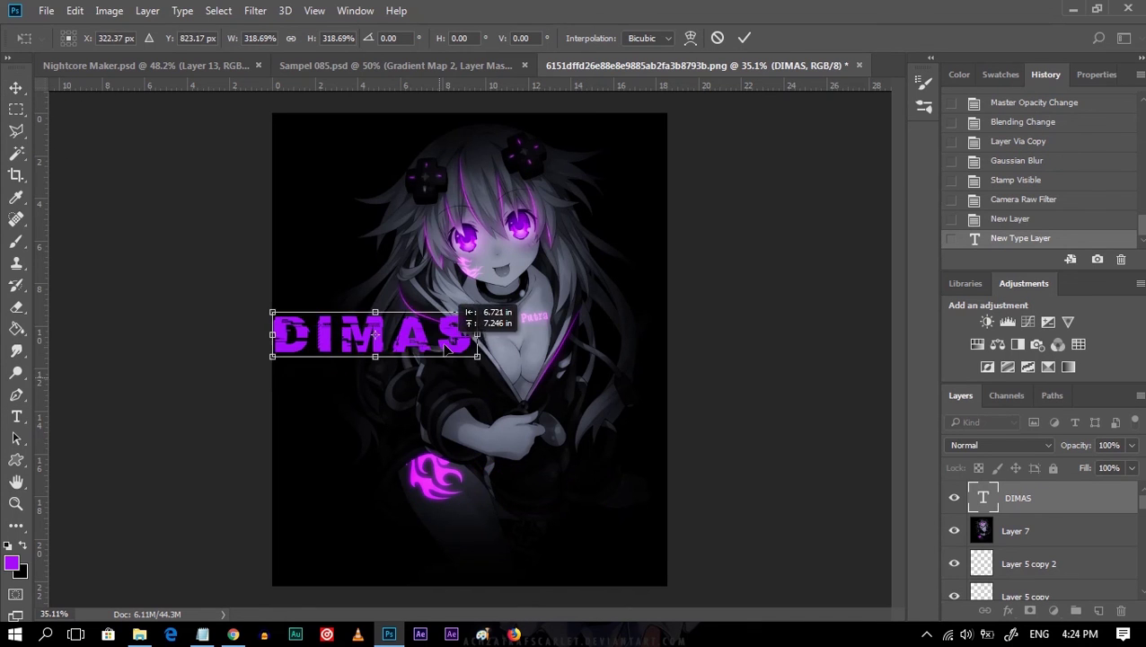
pyautogui.moveTo(465, 376)
pyautogui.mouseDown()
pyautogui.moveTo(440, 366)
pyautogui.moveTo(434, 402)
pyautogui.mouseUp()
pyautogui.press('Return')
pyautogui.hotkey('ctrl', 'j')
pyautogui.hotkey('ctrl', 't')
pyautogui.press('Return')
# Change the copy to the second name word, shrink it and nudge it under the first line.
pyautogui.press('r')
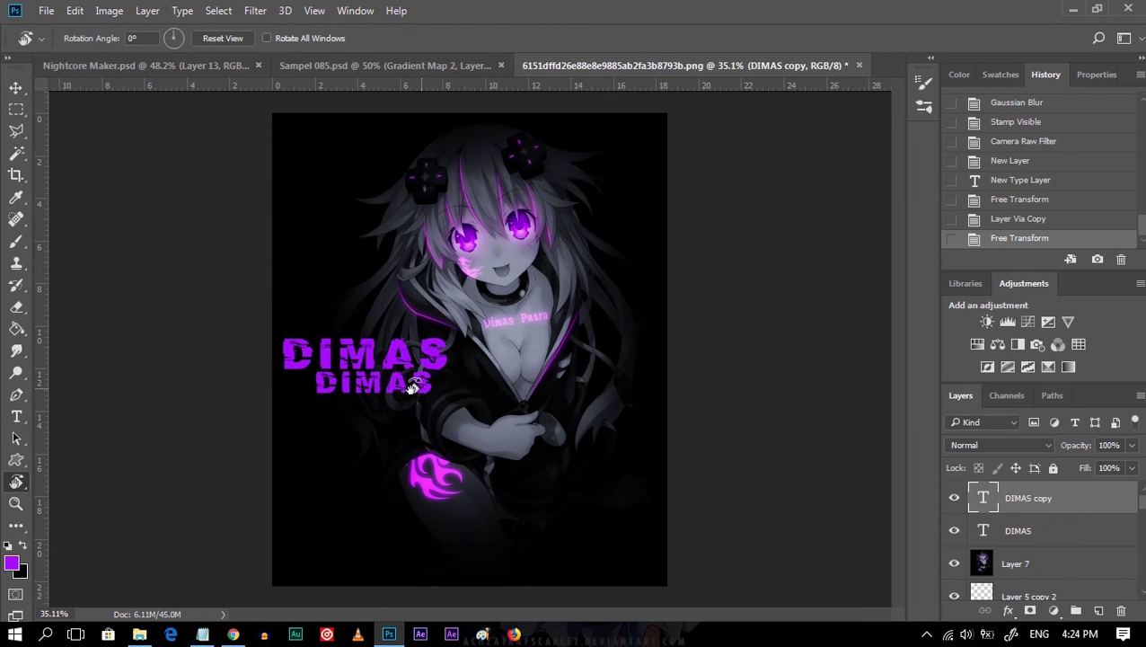
pyautogui.press('t')
pyautogui.click(405, 381)
pyautogui.hotkey('ctrl', 'a')
pyautogui.write('PUTRA')
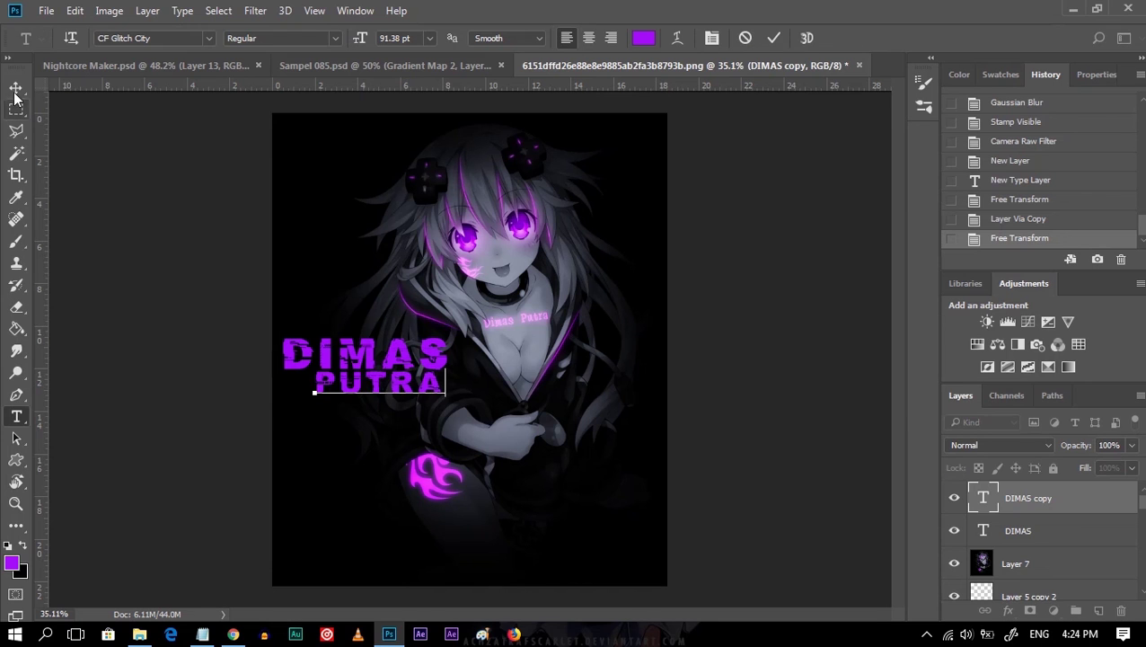
pyautogui.hotkey('ctrl', 'Return')
pyautogui.press('v')
pyautogui.hotkey('ctrl', 't')
pyautogui.moveTo(314, 368); pyautogui.dragTo(353, 379)
pyautogui.press('Return')
pyautogui.press('Right')
pyautogui.press('Up')
pyautogui.press('Up')
pyautogui.press('Up')
pyautogui.press('Left')
pyautogui.press('Left')
pyautogui.press('Left')
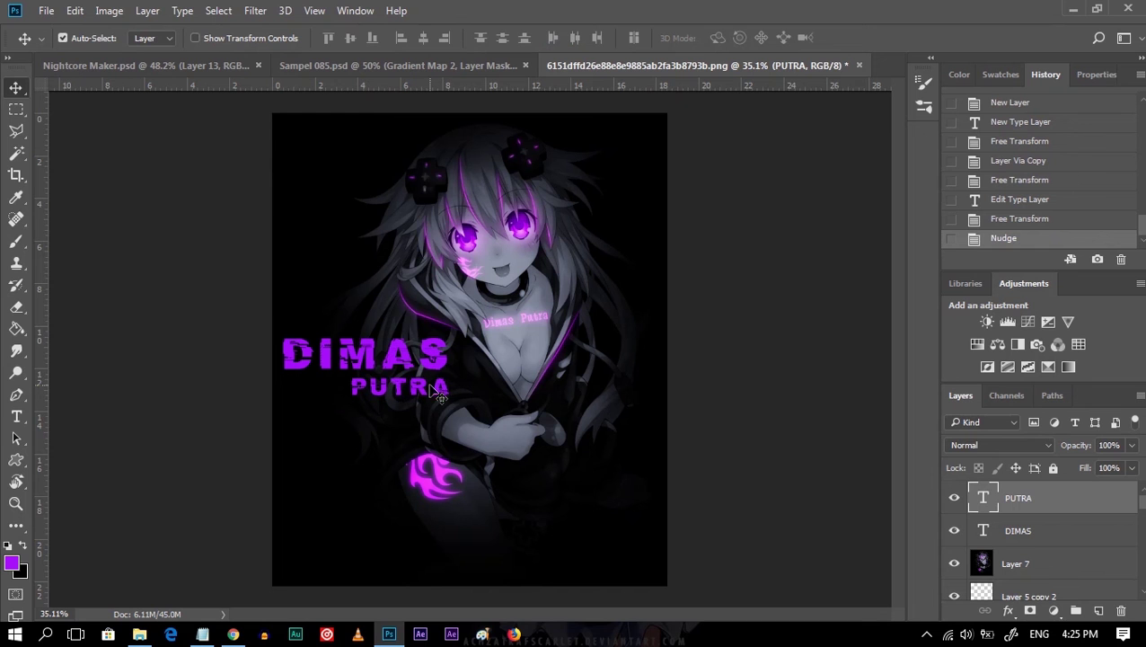
# Rasterize and combine both title layers into one, set to Linear Dodge (Add).
pyautogui.keyDown('shift'); pyautogui.click(1036, 543); pyautogui.keyUp('shift')
pyautogui.rightClick(1033, 539)
pyautogui.click(719, 325)
pyautogui.rightClick(1018, 505)
pyautogui.click(797, 300)
pyautogui.rightClick(1024, 498)
pyautogui.click(710, 383)
pyautogui.click(1025, 446)
pyautogui.click(1010, 239)
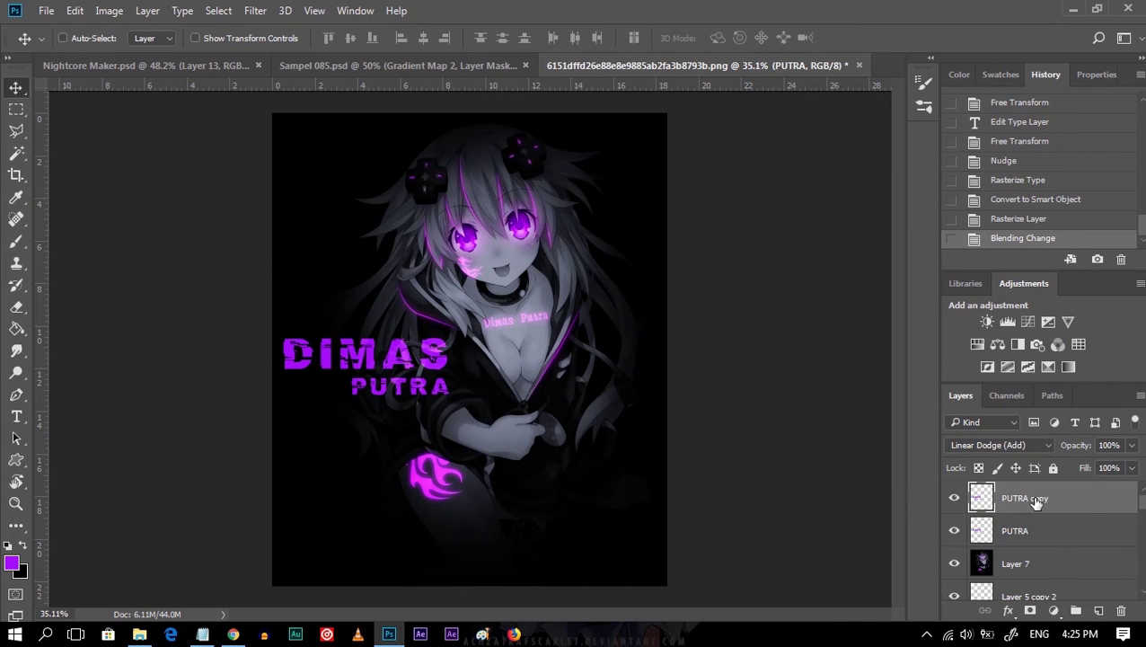
# Duplicate the title and apply a 12-pixel Gaussian Blur to the copy.
pyautogui.hotkey('ctrl', 'j')
pyautogui.hotkey('alt', 't')
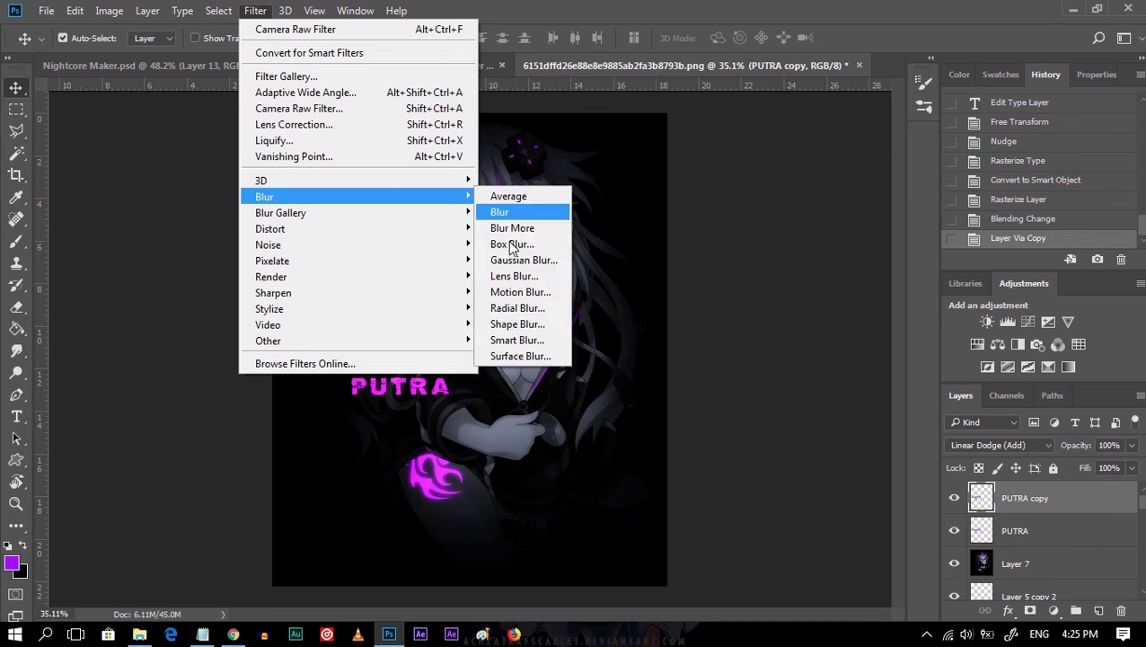
pyautogui.click(553, 277)
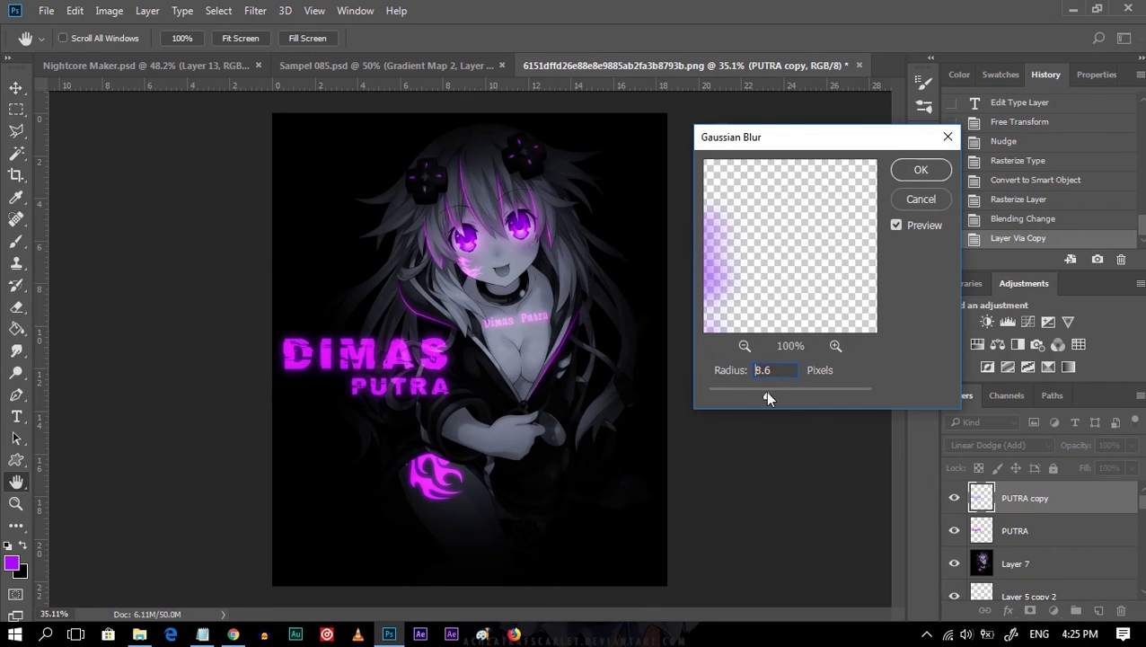
pyautogui.moveTo(767, 391); pyautogui.dragTo(776, 391)
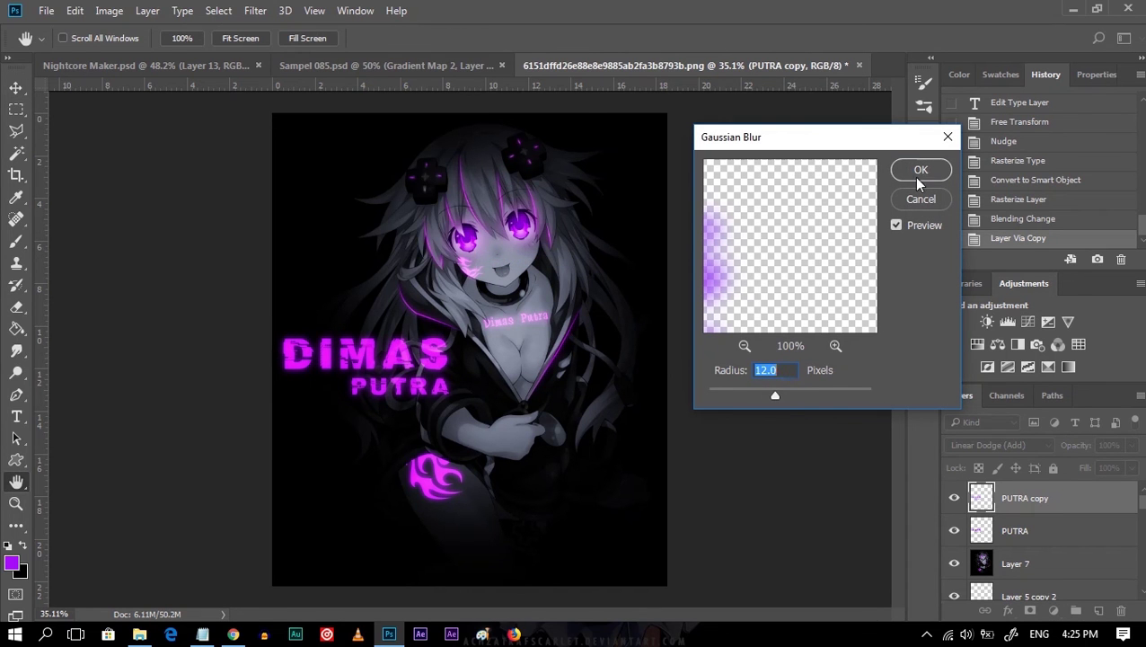
pyautogui.click(917, 176)
# Toggle the blurred glow copy to compare, then adjust the sharp title layer's opacity.
pyautogui.click(954, 498)
pyautogui.click(954, 498)
pyautogui.click(954, 498)
pyautogui.click(954, 497)
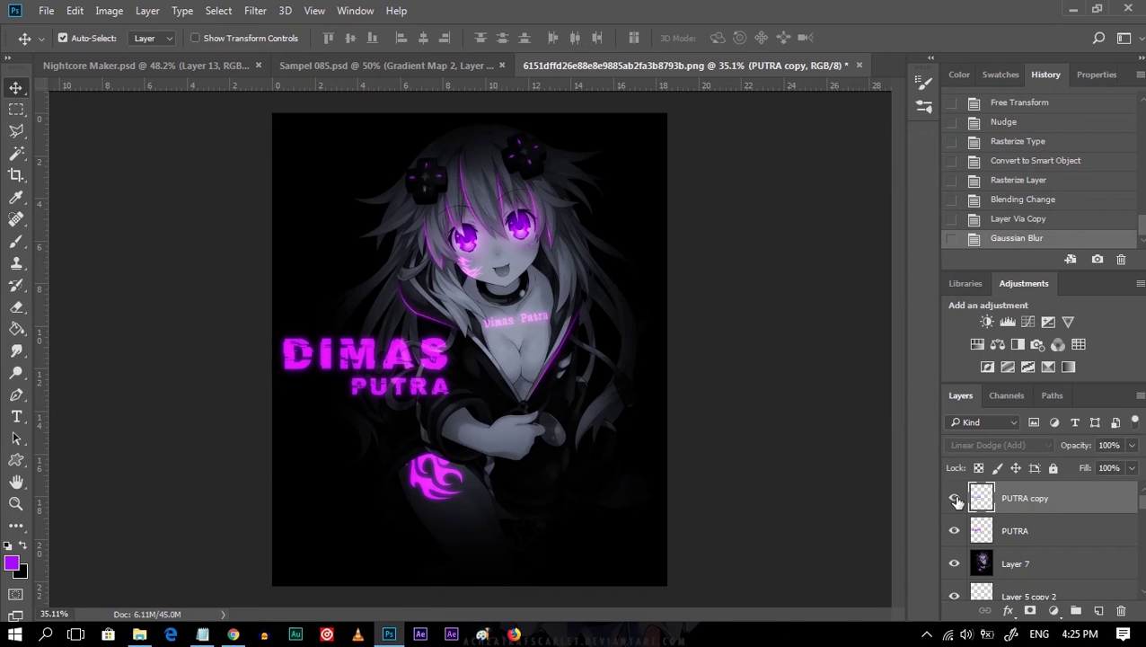
pyautogui.click(954, 498)
pyautogui.click(954, 497)
pyautogui.click(954, 498)
pyautogui.click(1060, 530)
pyautogui.click(1132, 445)
pyautogui.moveTo(1132, 463)
pyautogui.mouseDown()
pyautogui.moveTo(1102, 468)
pyautogui.moveTo(1137, 466)
pyautogui.mouseUp()
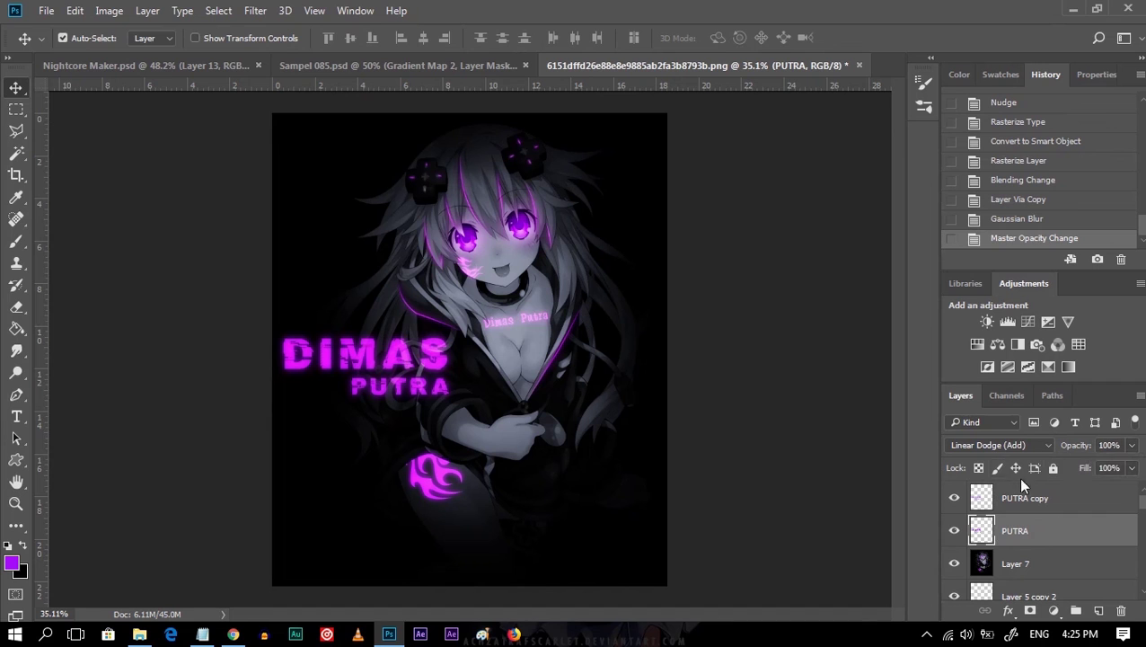
# Try a purple rifle custom shape over the title, delete it, and switch to Sampel 085.psd.
pyautogui.click(16, 460)
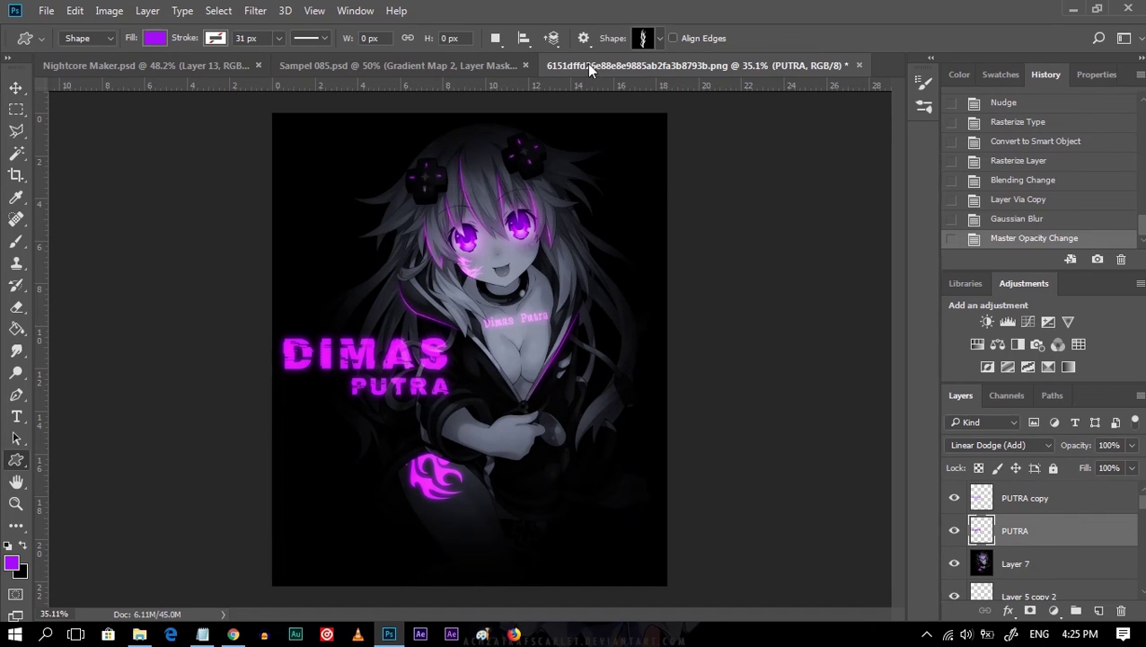
pyautogui.click(661, 38)
pyautogui.scroll(-3, 611, 126)
pyautogui.scroll(-3, 602, 133)
pyautogui.click(611, 101)
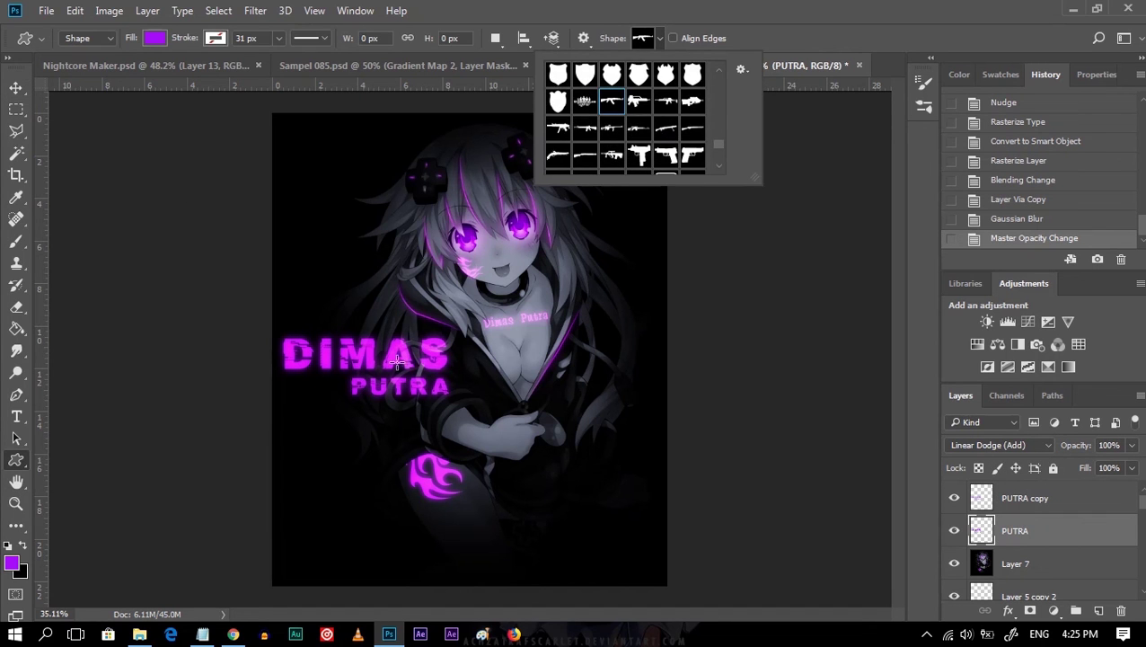
pyautogui.moveTo(320, 383)
pyautogui.mouseDown()
pyautogui.moveTo(512, 440)
pyautogui.moveTo(471, 422)
pyautogui.moveTo(395, 441)
pyautogui.mouseUp()
pyautogui.click(14, 85)
pyautogui.hotkey('ctrl', 't')
pyautogui.press('Return')
pyautogui.press('Delete')
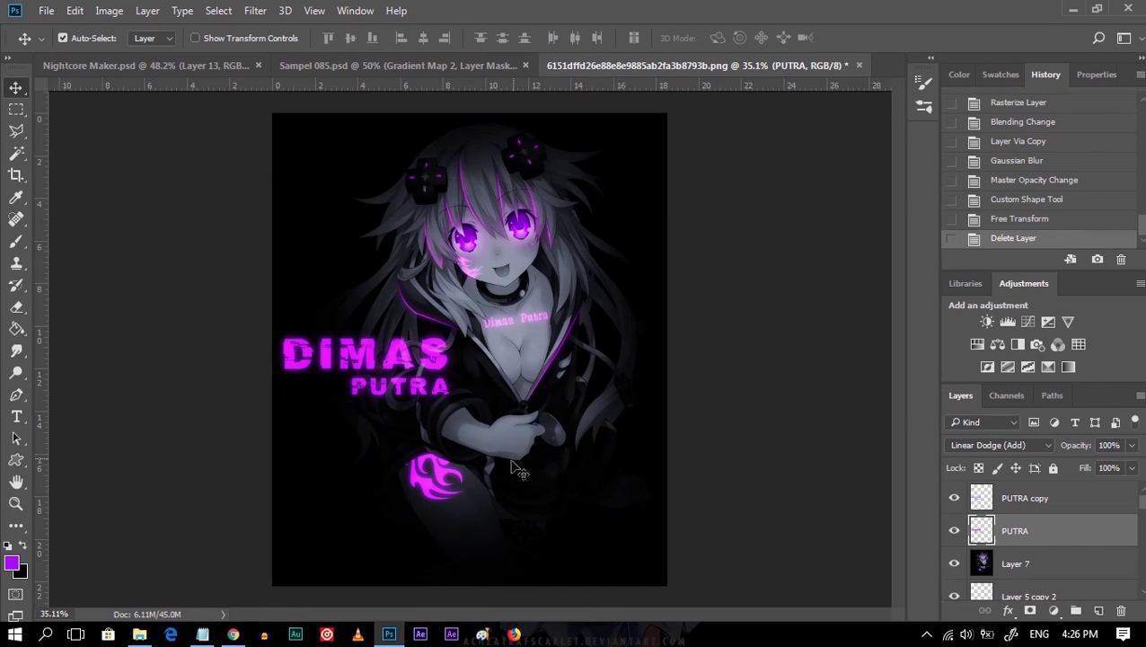
pyautogui.click(398, 64)
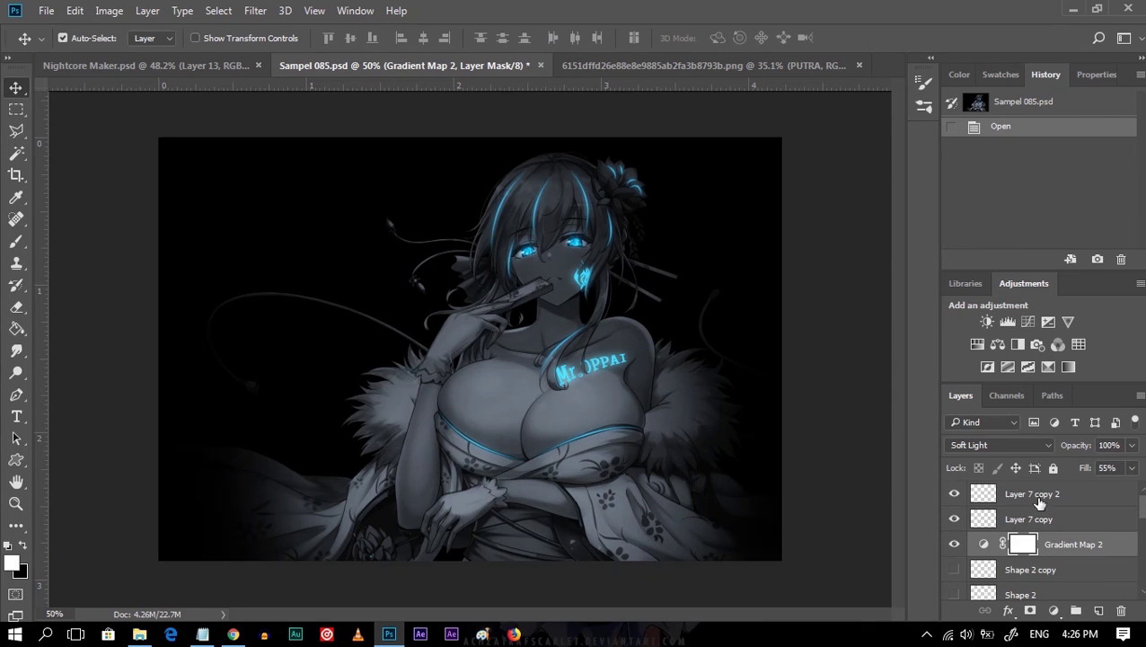
# Copy the watermark text layer from Nightcore Maker.psd into the artwork, moved to the bottom.
pyautogui.click(194, 64)
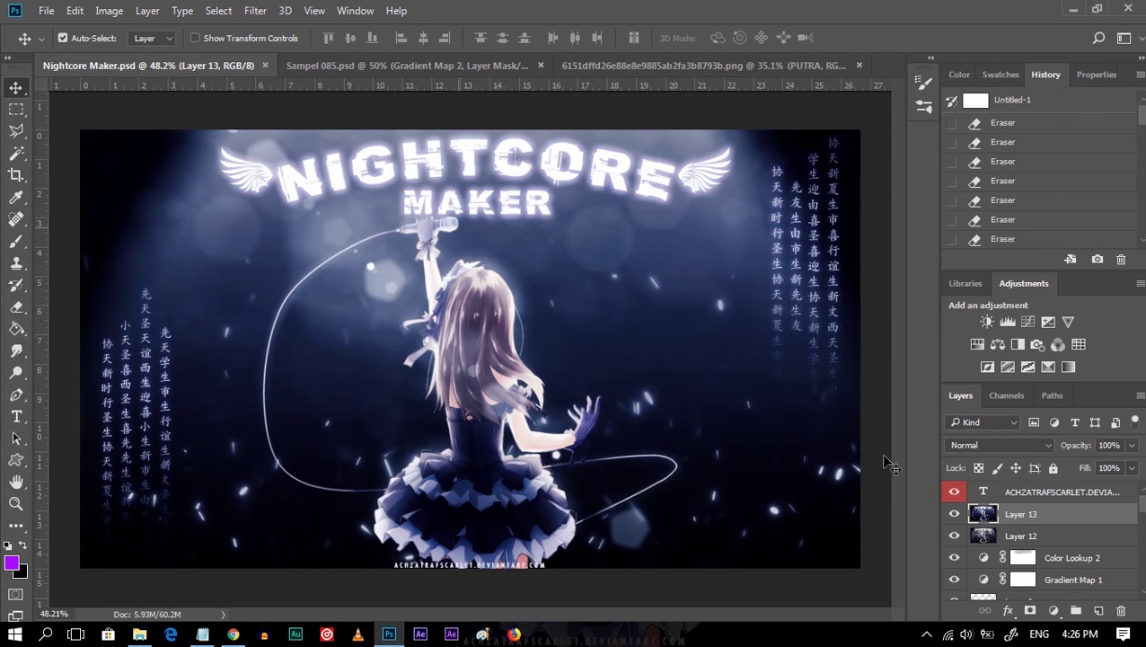
pyautogui.click(995, 494)
pyautogui.click(703, 68)
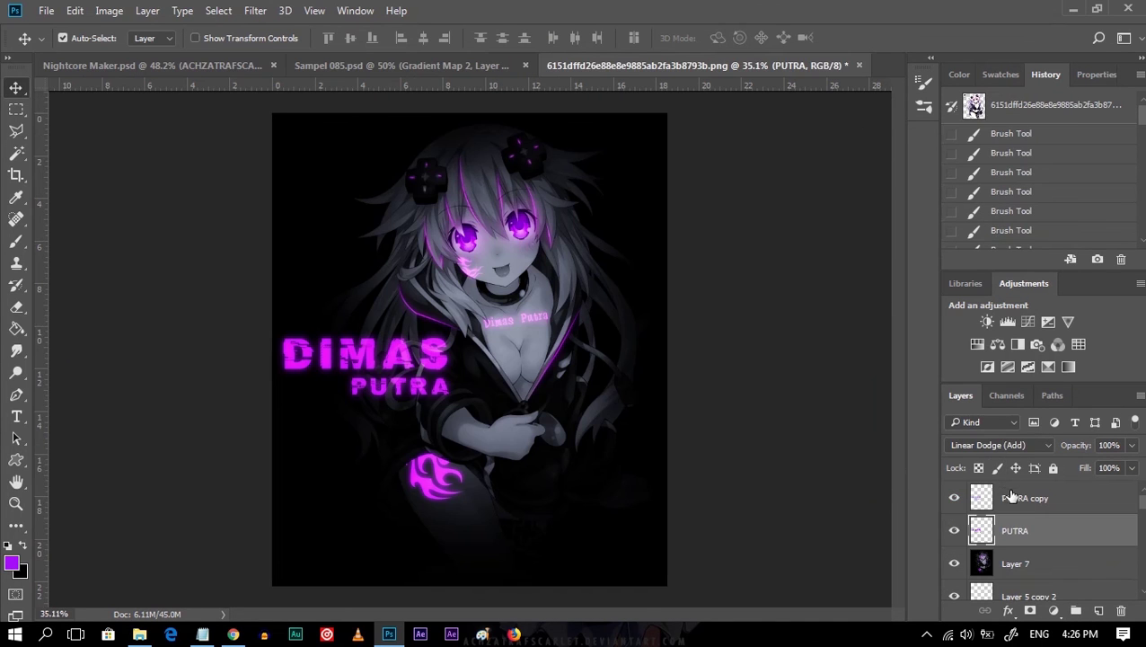
pyautogui.moveTo(1011, 496); pyautogui.dragTo(594, 414)
pyautogui.hotkey('ctrl', 't')
pyautogui.moveTo(486, 352); pyautogui.dragTo(493, 582)
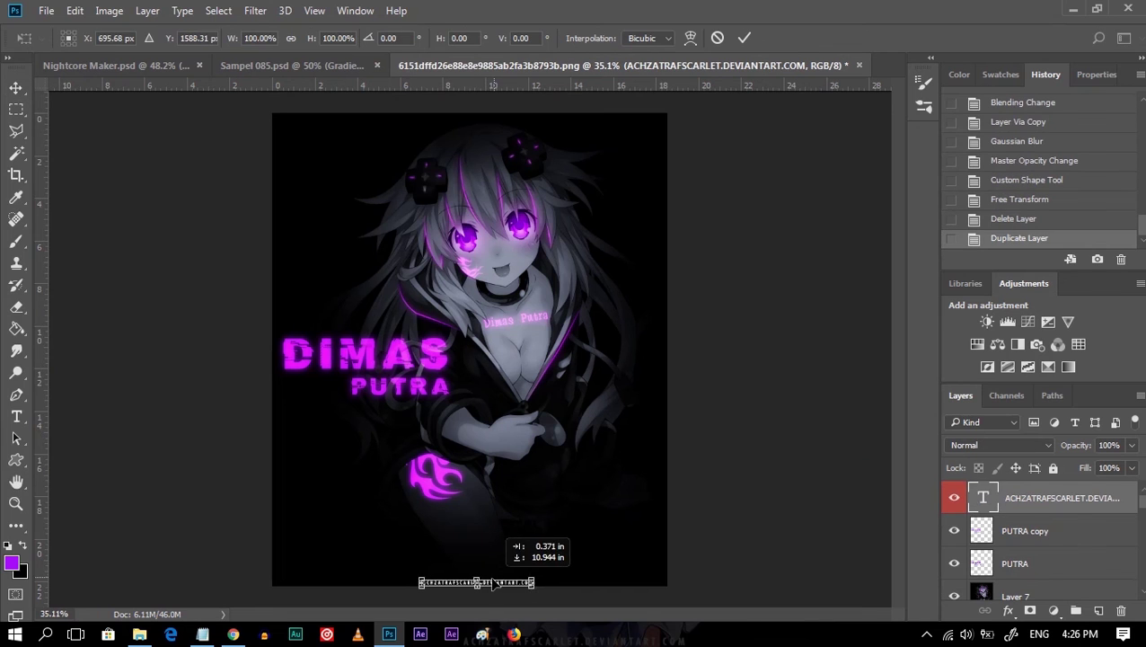
pyautogui.press('Return')
# Centre the watermark along the bottom edge, hide the guides, and bring Notepad forward.
pyautogui.hotkey('ctrl', 't')
pyautogui.moveTo(489, 582)
pyautogui.mouseDown()
pyautogui.moveTo(501, 586)
pyautogui.moveTo(490, 584)
pyautogui.mouseUp()
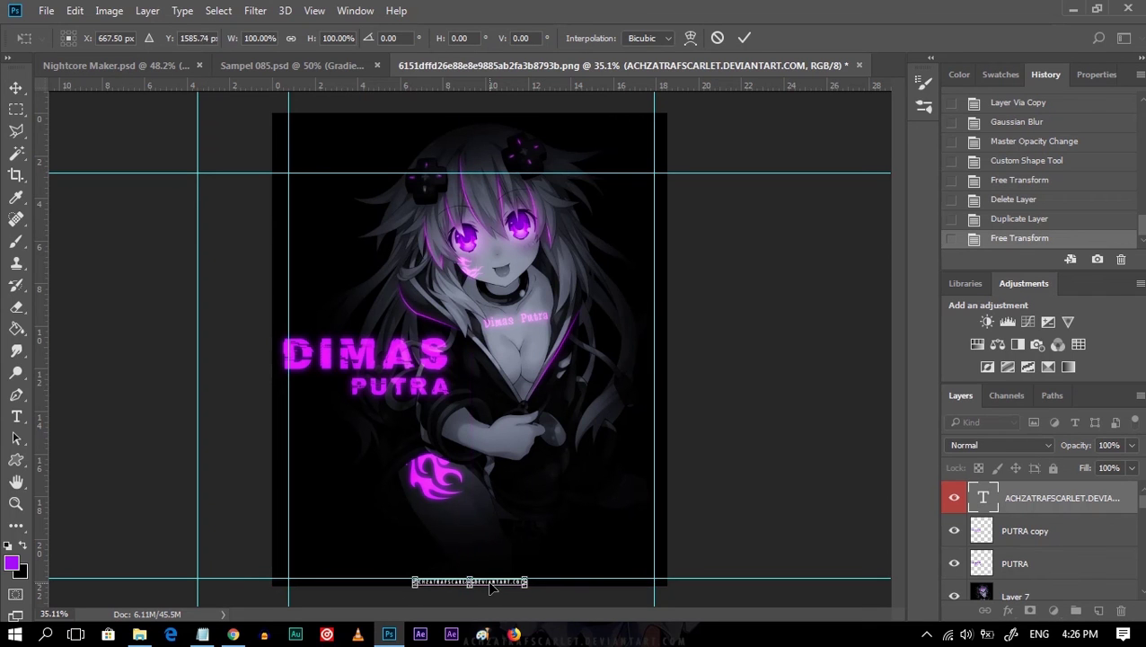
pyautogui.press('Return')
pyautogui.press('Down')
pyautogui.hotkey('ctrl', ';')
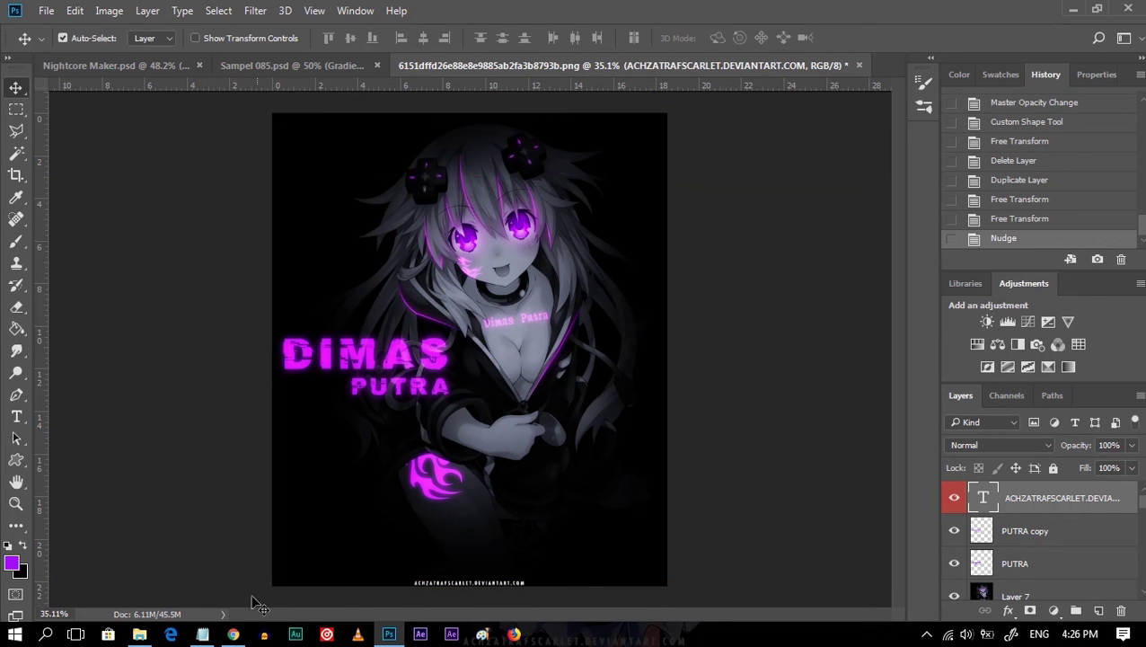
pyautogui.click(202, 634)
pyautogui.write('udh done. itu aja sedikit tutorial simple buat glow den')
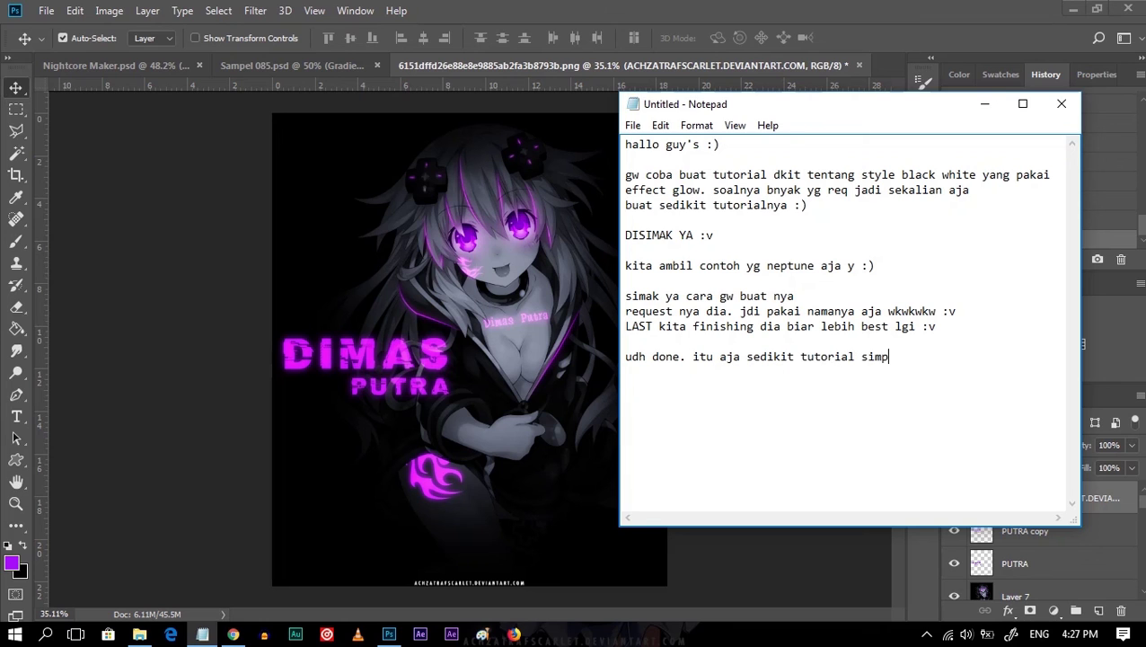
# Finish the closing line of the notes with 'gan style black white :) bye"'.
pyautogui.write('gan styl')
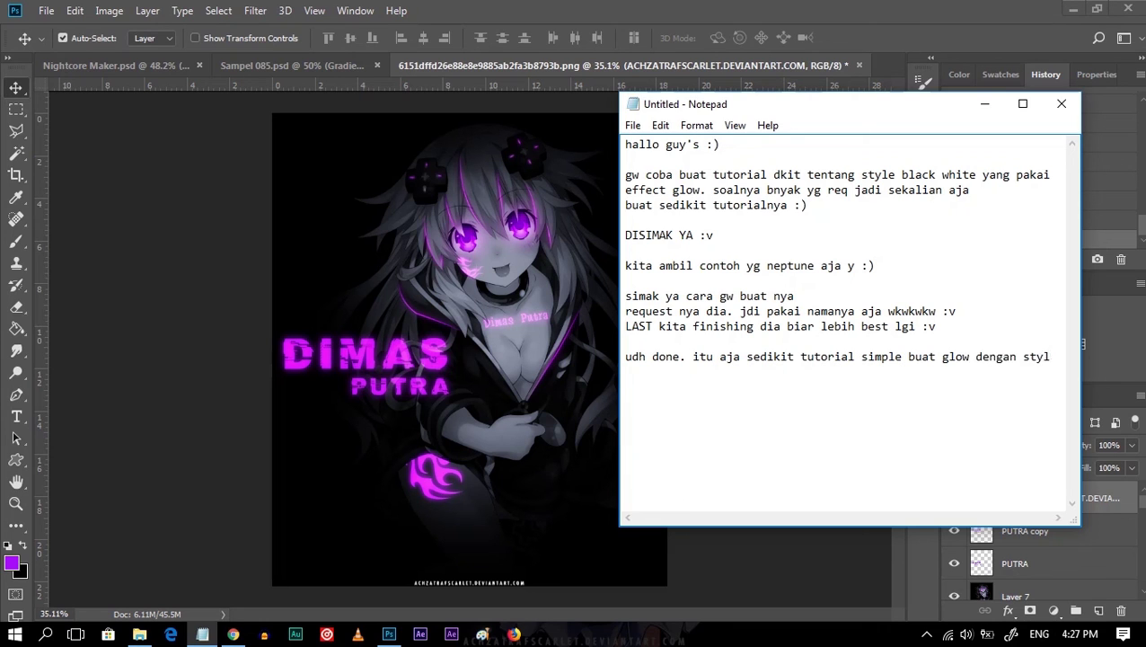
pyautogui.write('e black white :')
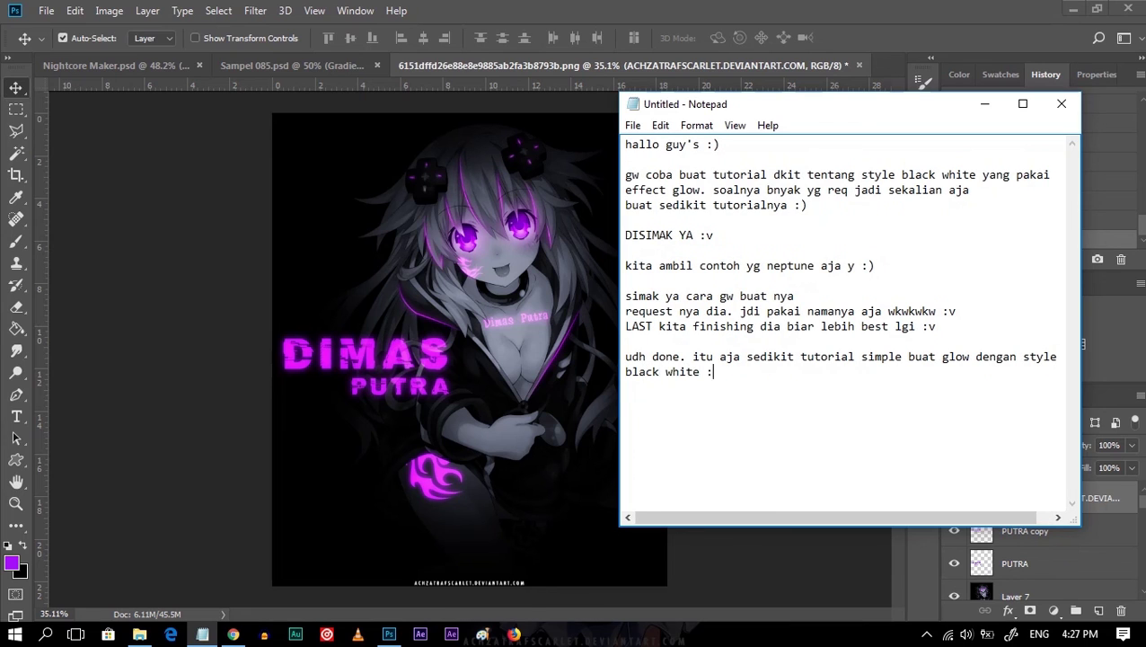